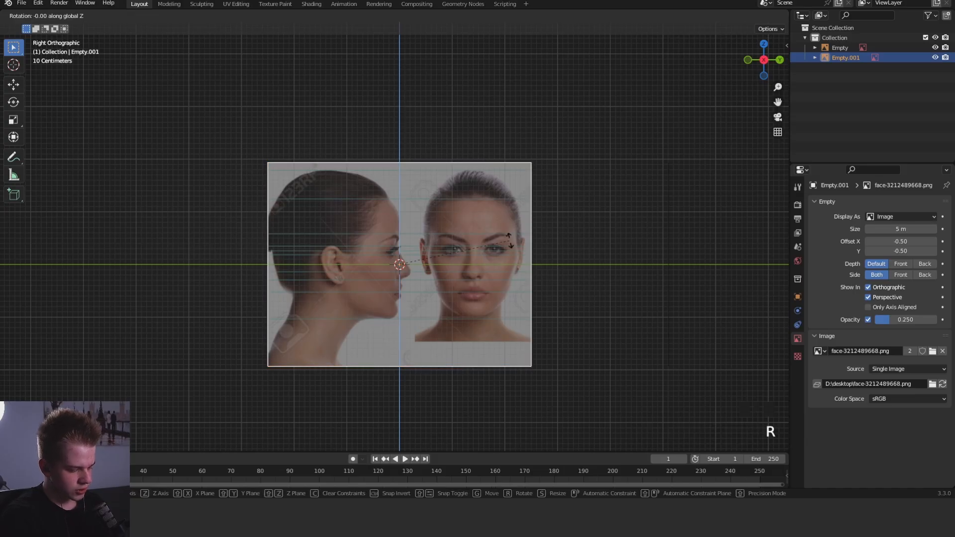
- Rotate the side-view reference image 180 degrees around Z and shift it so the profile's ear sits on the vertical axis
text(80)
key(Return)
scroll(512, 237, up, 2)
key(g)
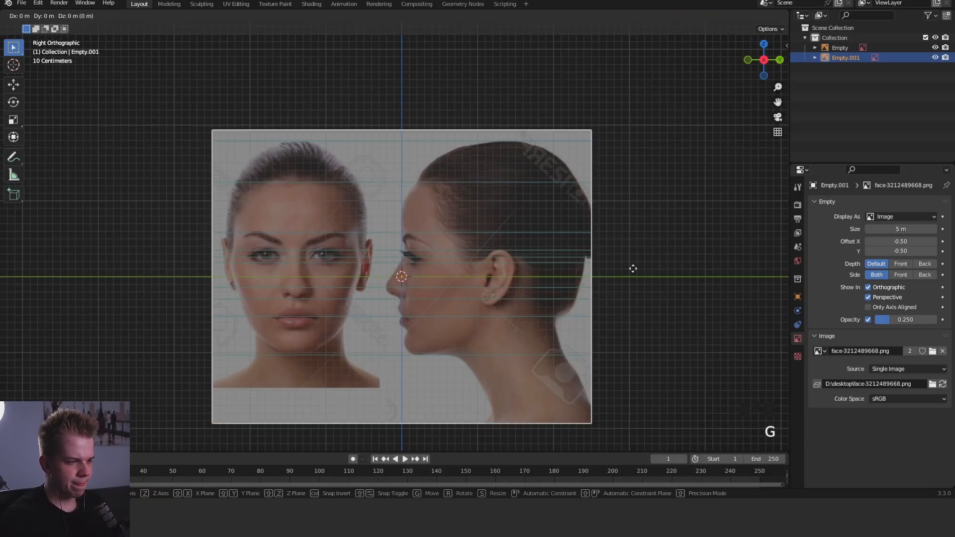
key(g)
click(428, 269)
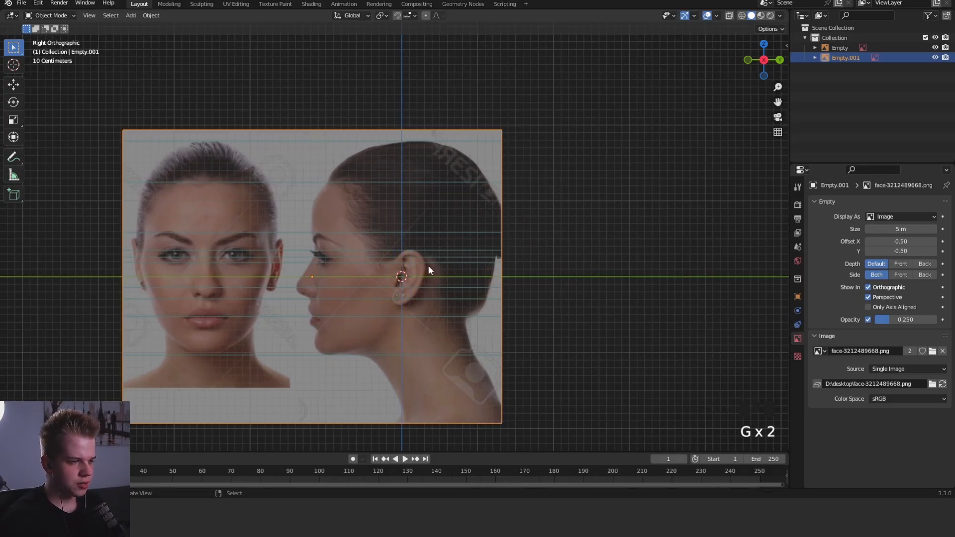
- Add a cube mesh at the scene origin, in front of the face in the front reference image
middle_drag(409, 371, 503, 199)
scroll(386, 206, down, 2)
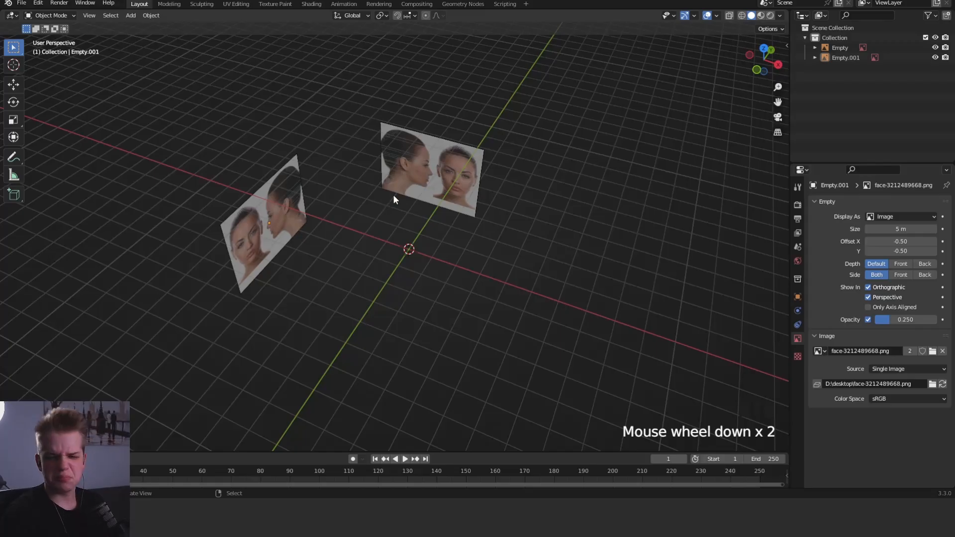
middle_drag(499, 207, 501, 170)
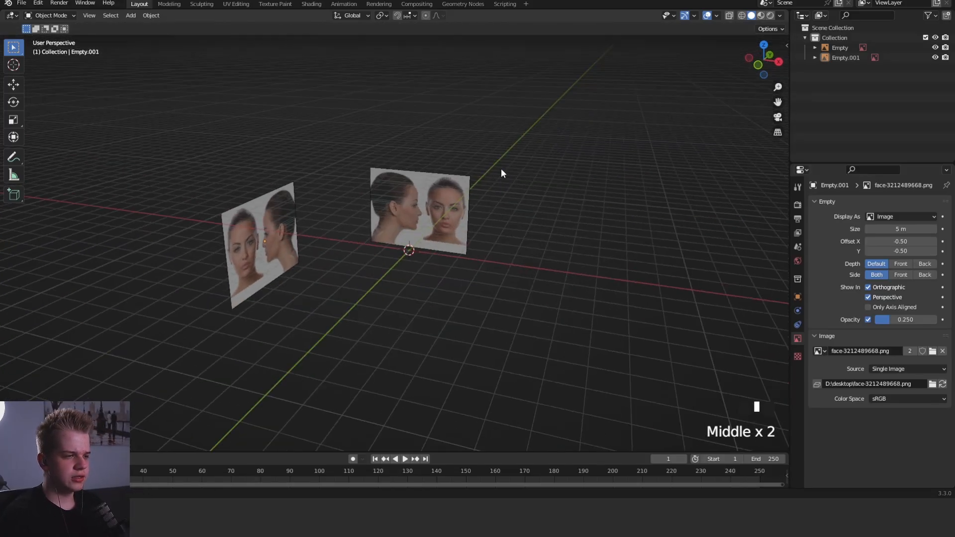
scroll(503, 194, up, 4)
key(shift+a)
mouse_move(425, 98)
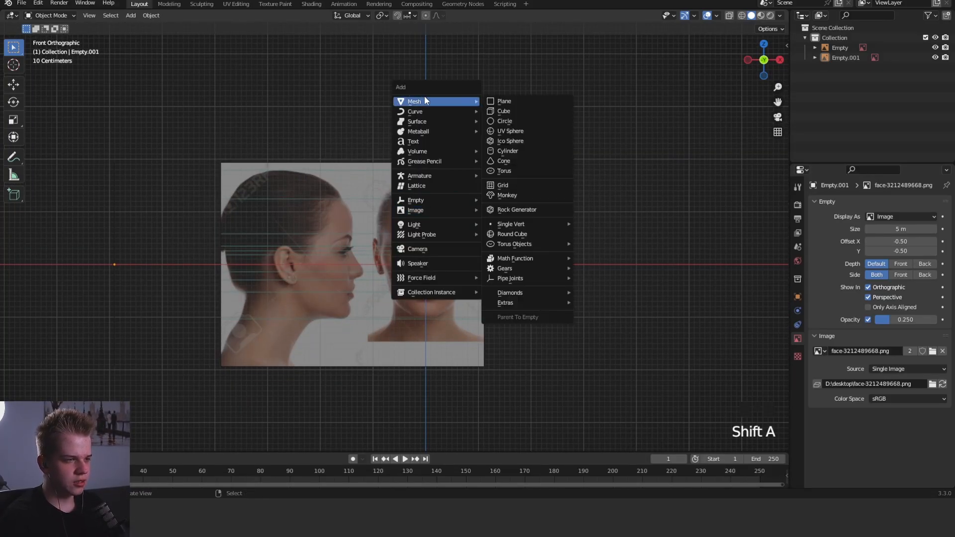
click(530, 110)
shift+middle_drag(565, 280, 556, 269)
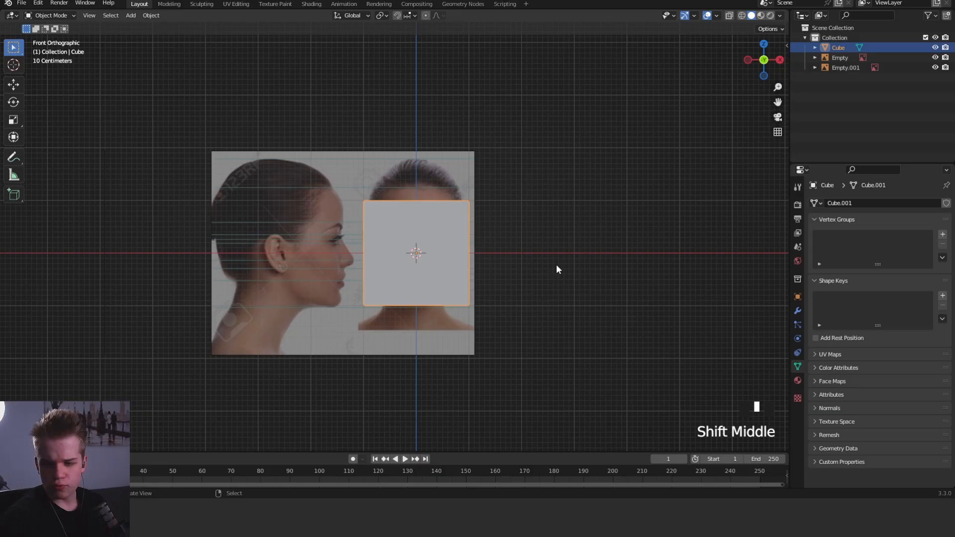
- Mirror the cube across X with Auto Mirror and enter Edit Mode on it in see-through display
key(n)
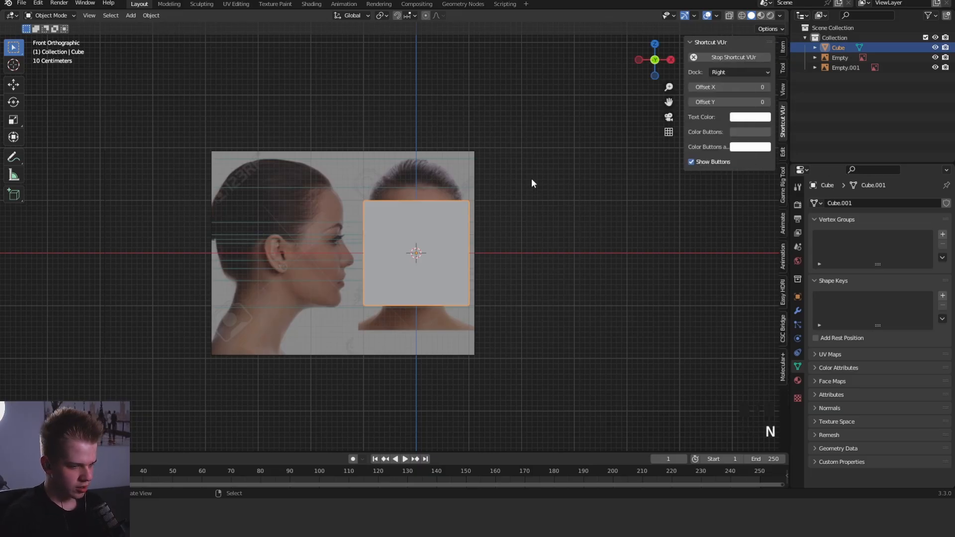
click(781, 153)
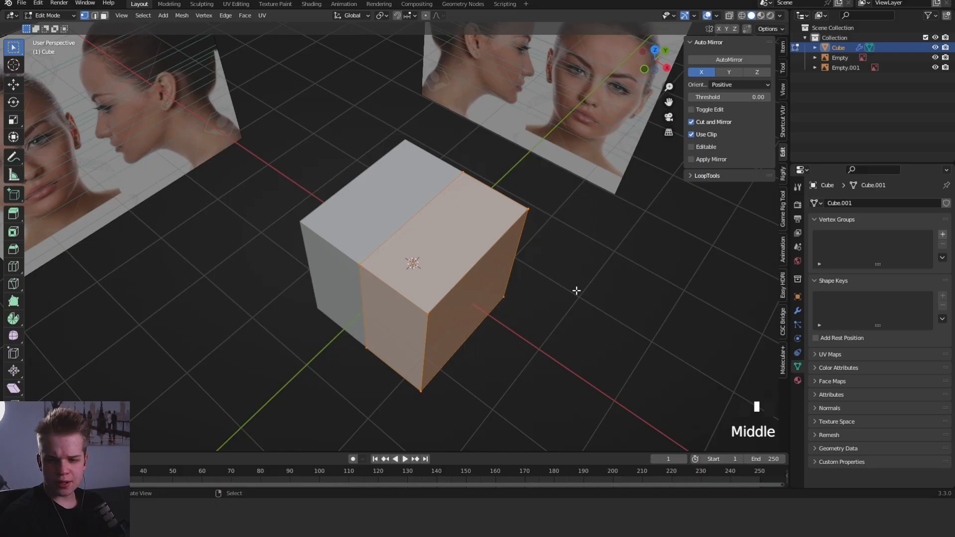
middle_drag(486, 256, 477, 233)
key(KP_1)
key(z)
scroll(497, 249, up, 2)
key(Tab)
shift+middle_drag(589, 333, 558, 266)
key(Tab)
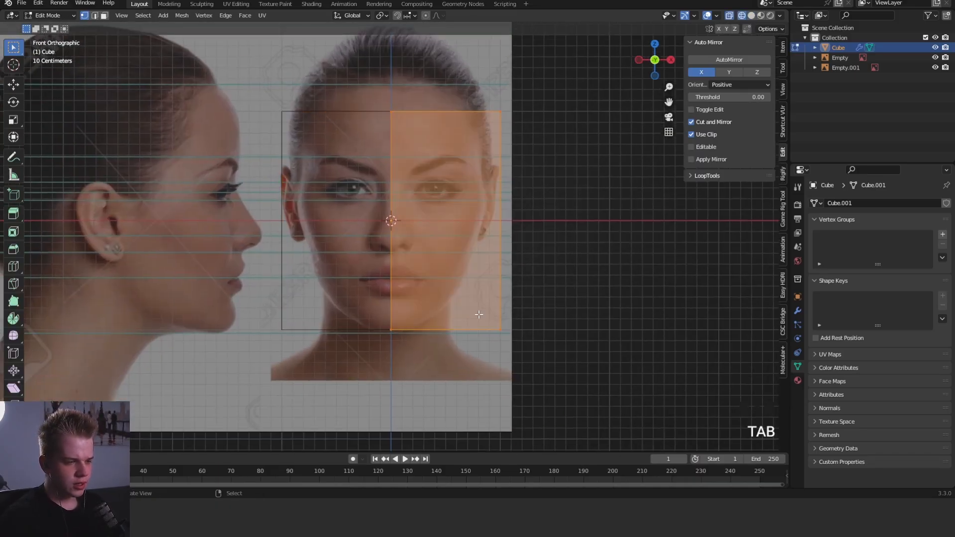
- Move the cube's lower outer vertices inward and up to the jawline of the front reference face
drag(426, 372, 615, 278)
key(g)
click(527, 305)
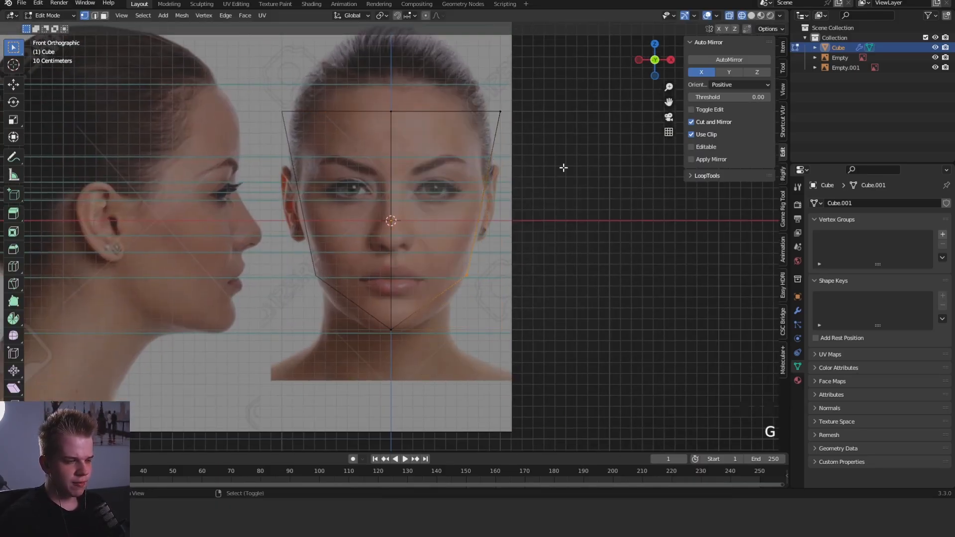
- Lower the cube's top outer vertices to the head's edge above the ears, and the top centre vertices to brow level
shift+middle_drag(563, 169, 538, 265)
drag(407, 297, 532, 179)
key(g)
click(525, 240)
drag(300, 245, 403, 180)
key(g)
click(411, 237)
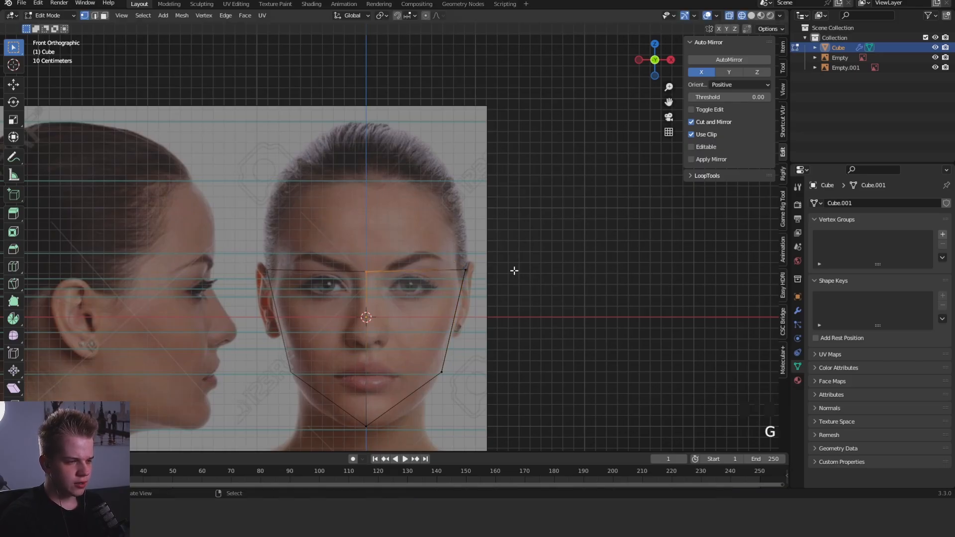
- Extrude the cube's top upward to the hair, rotate it to follow the crown's slope and narrow it to the head outline
key(e)
click(499, 161)
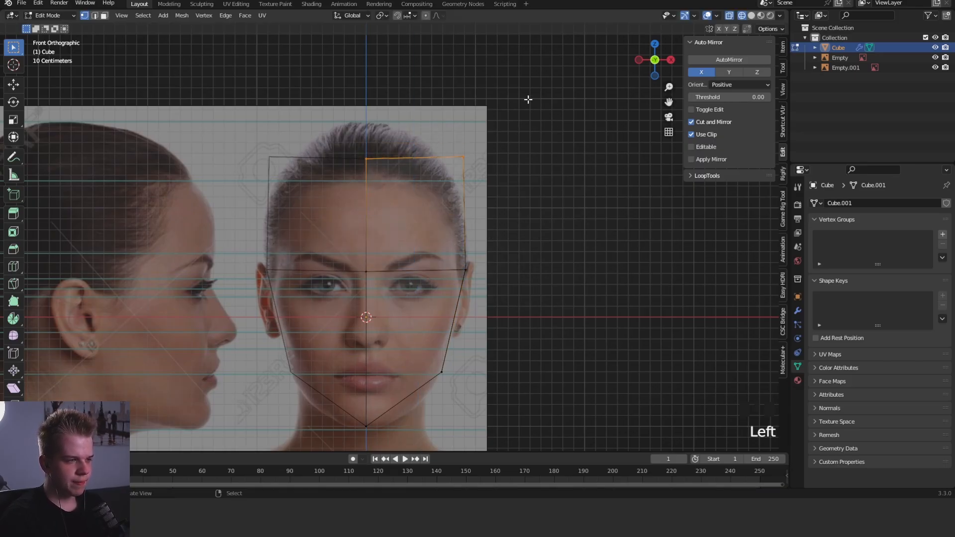
key(r)
click(530, 133)
key(g)
click(506, 140)
- In the side view, move the top front vertices back along Y to the hairline of the profile
key(KP_3)
key(z)
key(z)
drag(267, 202, 383, 97)
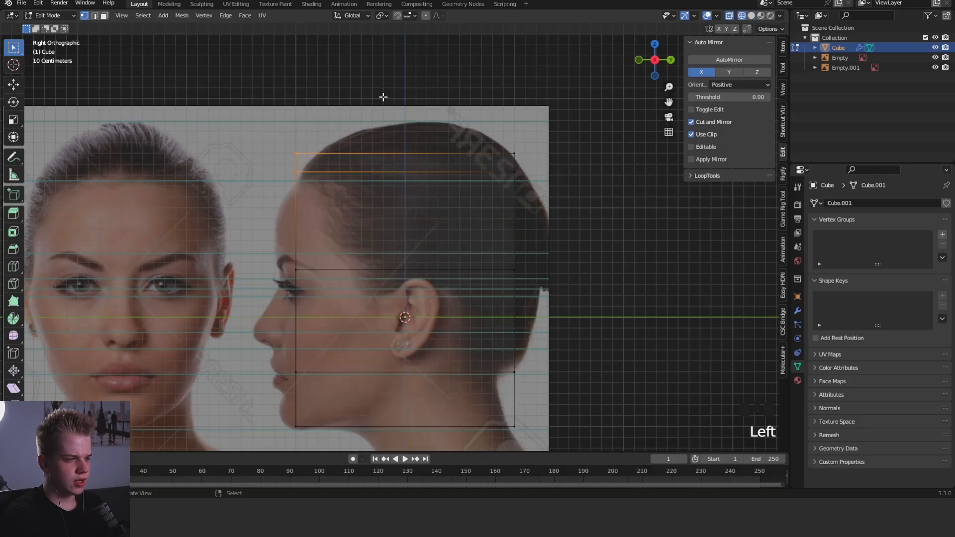
key(g)
key(y)
click(407, 101)
- Move the brow-level front vertices forward along Y to meet the forehead in the profile reference
drag(260, 294, 357, 229)
key(g)
key(y)
click(341, 233)
shift+middle_drag(338, 280, 355, 204)
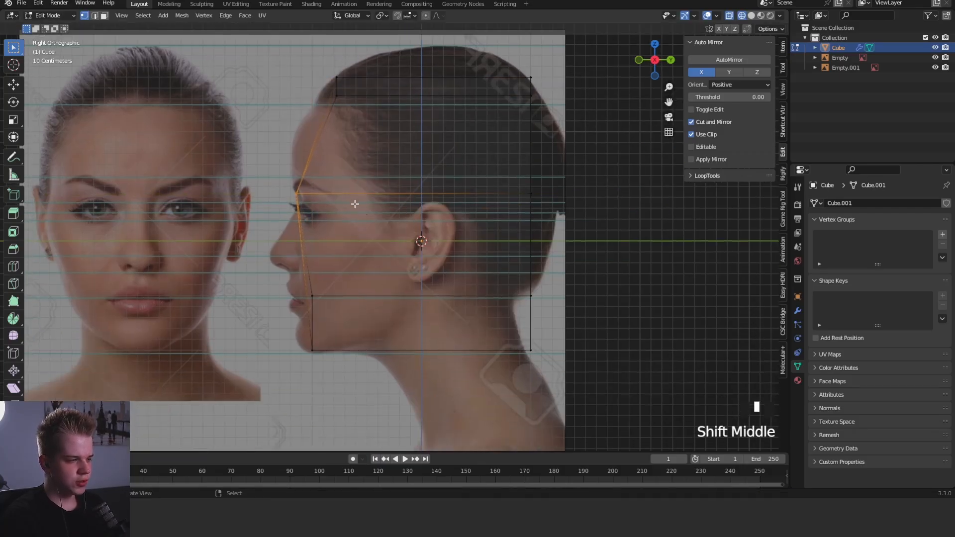
- Move the brow-level back vertices backward along Y to the rear of the skull in the profile reference
key(z)
key(z)
key(z)
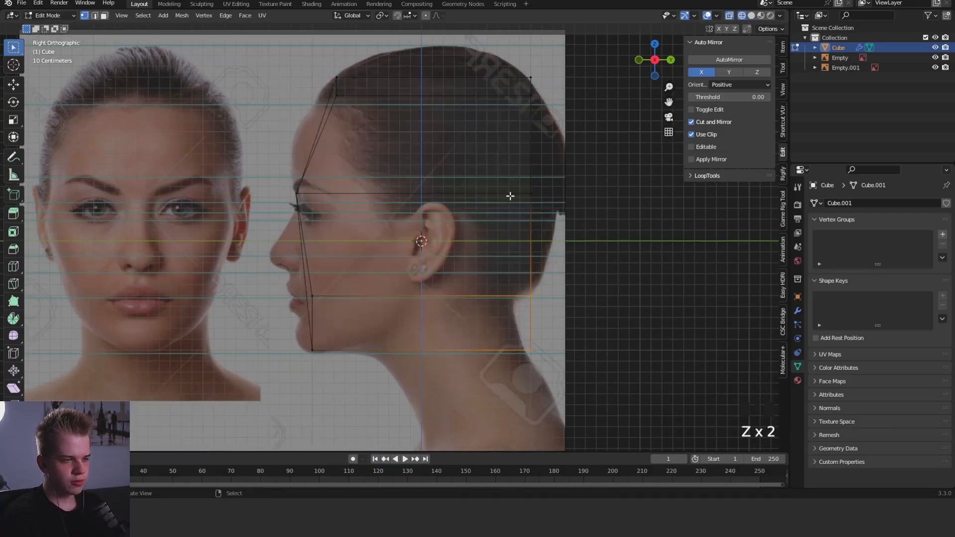
key(g)
key(y)
click(591, 174)
shift+middle_drag(586, 134, 595, 170)
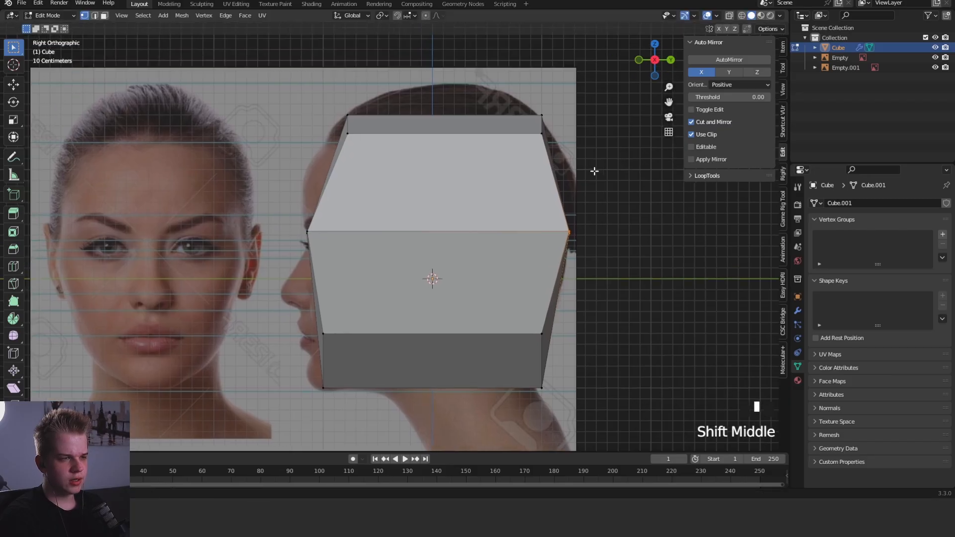
- Add an edge loop around the head about halfway between its front and back
key(z)
click(592, 164)
middle_drag(635, 114, 658, 168)
key(z)
key(KP_7)
key(ctrl+r)
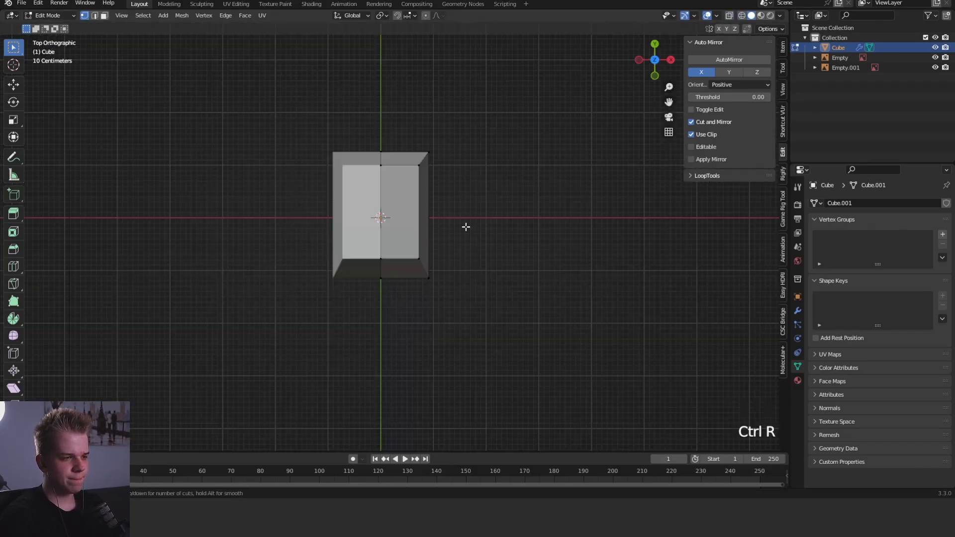
scroll(451, 215, up, 2)
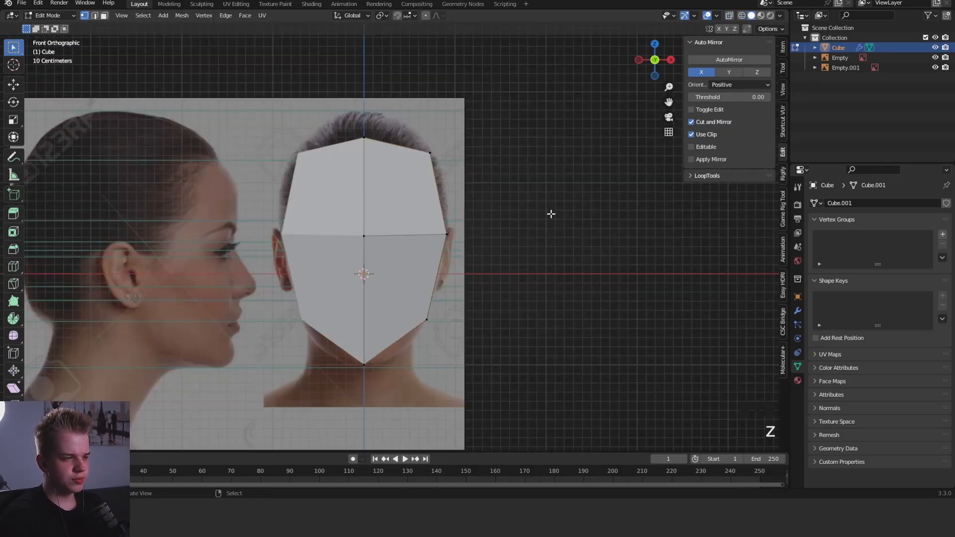
- Move the head's front outer vertices inward along X by about 0.21 m
key(z)
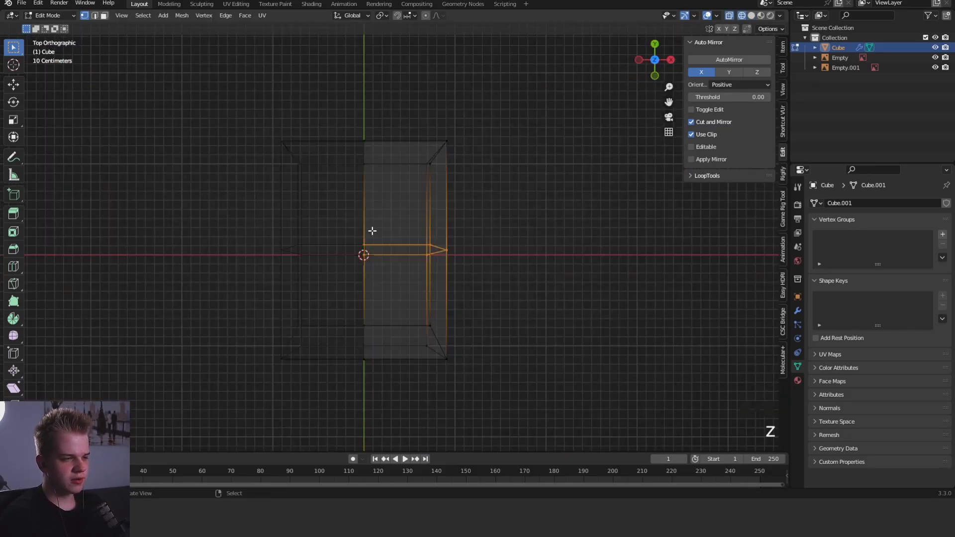
drag(298, 379, 526, 296)
key(z)
key(g)
key(x)
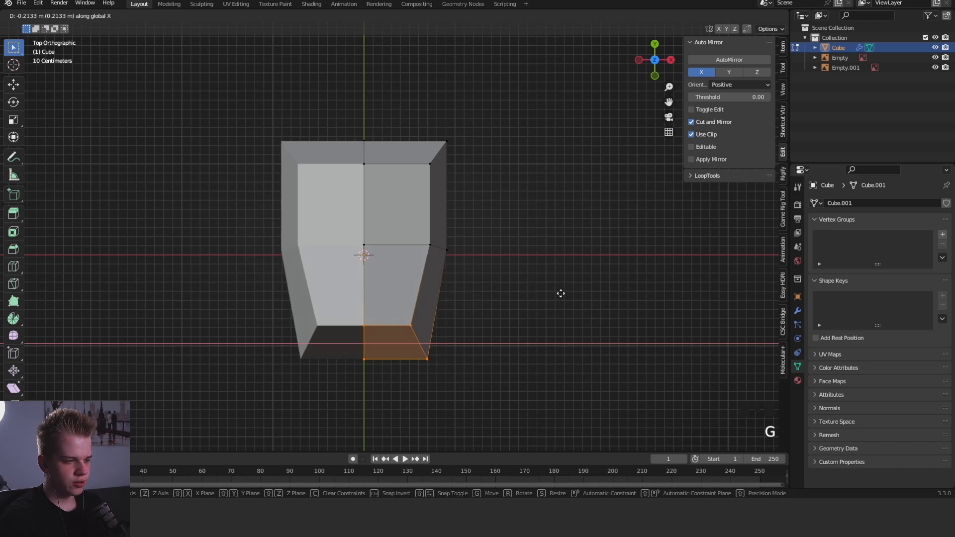
click(560, 294)
- In the top view, pull the front outer vertices backward to round the front of the head
key(z)
drag(392, 391, 461, 294)
key(z)
key(g)
click(560, 291)
- Pull the back outer vertices forward and slightly inward to round the rear of the head
shift+middle_drag(530, 258, 545, 326)
key(z)
drag(390, 274, 490, 187)
key(z)
key(g)
click(557, 196)
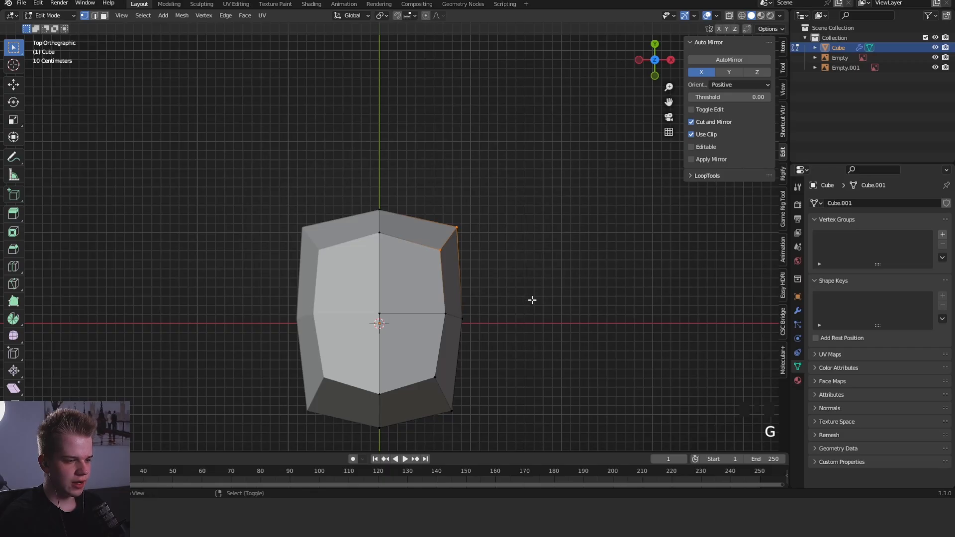
- Shift the front outer vertices slightly inward along X to narrow the face
shift+middle_drag(532, 300, 560, 232)
key(1)
key(z)
key(g)
key(x)
click(595, 281)
key(KP_1)
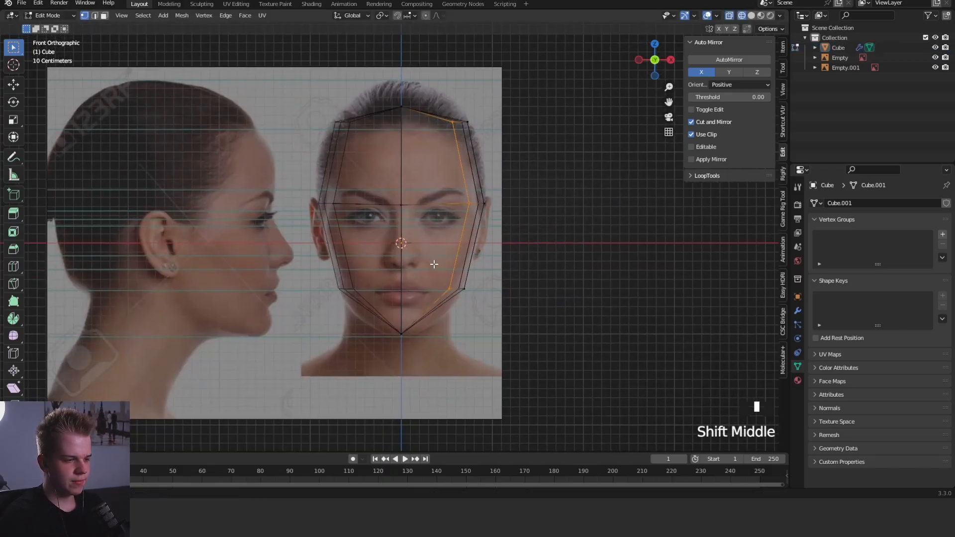
- In the side view, lower the outer front jaw vertex toward the chin
scroll(428, 253, up, 3)
key(z)
right_click(483, 306)
key(z)
scroll(497, 306, down, 2)
middle_drag(537, 307, 575, 279)
key(KP_3)
right_click(374, 243)
key(g)
click(368, 283)
- Lower the middle outer jaw vertex below the ear by about 0.11 m
right_click(435, 254)
key(g)
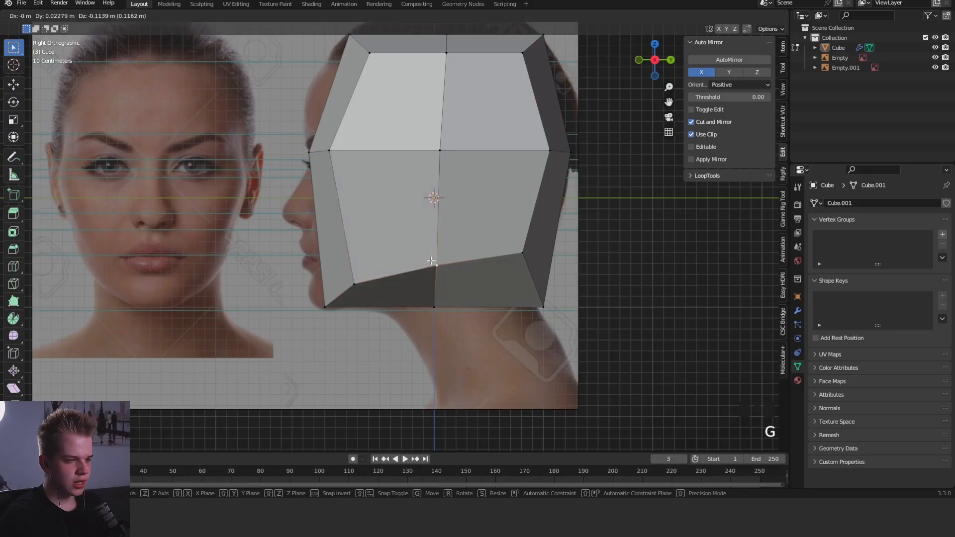
click(438, 266)
scroll(440, 300, up, 2)
- Raise the bottom middle vertex and the lower back vertices to follow the underside of the skull in profile
click(447, 343)
key(g)
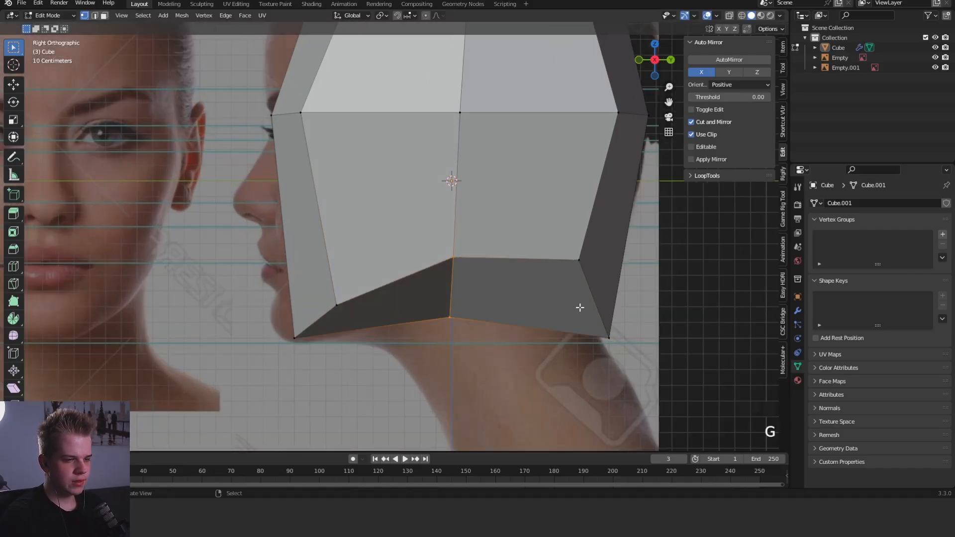
click(542, 301)
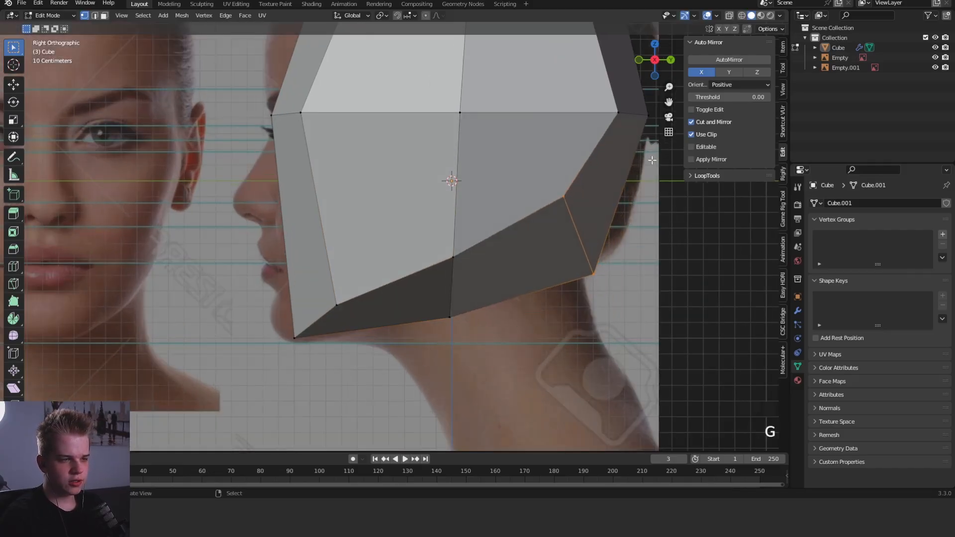
- Move the outer lower back vertex down and backward, closer to the nape corner
scroll(476, 277, down, 2)
right_click(453, 250)
key(g)
click(470, 275)
scroll(517, 224, down, 3)
shift+middle_drag(518, 224, 527, 280)
key(z)
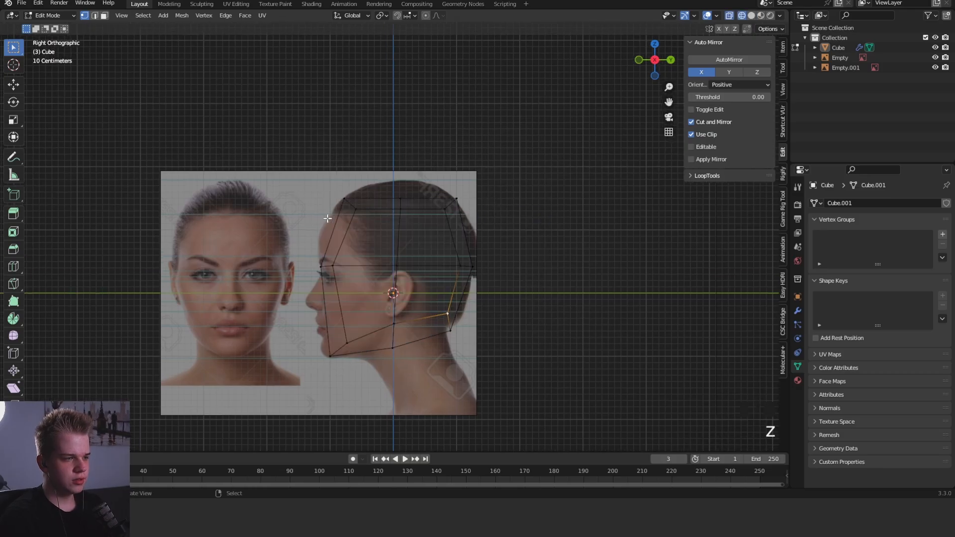
- Lower the top front vertices onto the hairline and raise the top middle vertices about 0.15 m toward the crown
drag(324, 233, 383, 179)
key(z)
key(g)
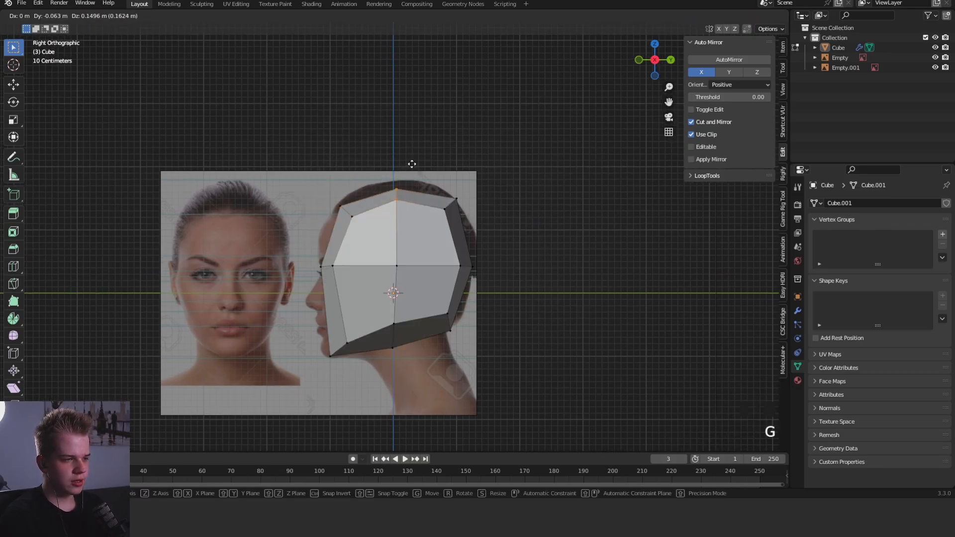
click(414, 162)
- Lower the top back vertices onto the skull curve and move all the back vertices about 0.13 m backward along Y
key(g)
click(479, 194)
key(z)
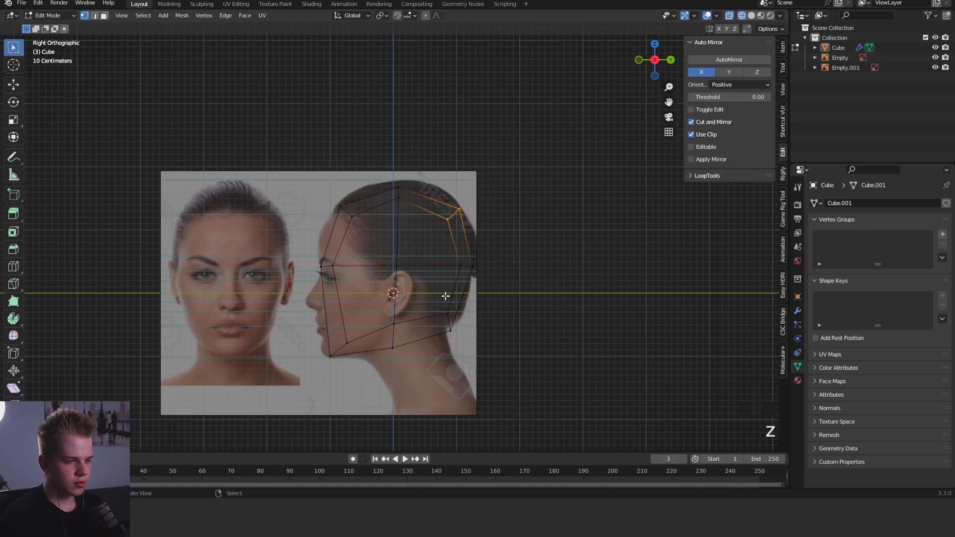
key(z)
key(g)
key(y)
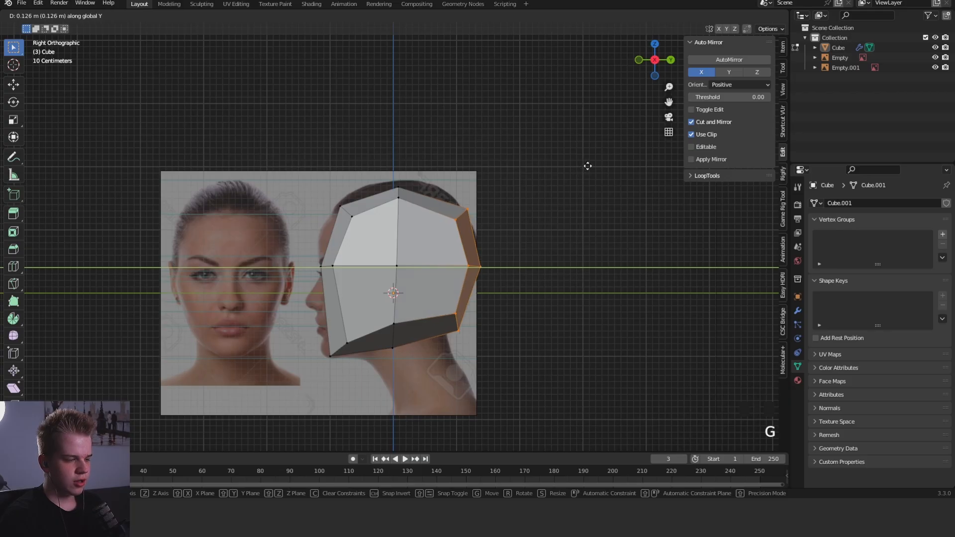
click(587, 167)
- Shift the whole middle edge loop slightly backward along Y
key(z)
drag(371, 389, 440, 159)
key(z)
key(g)
key(y)
click(510, 155)
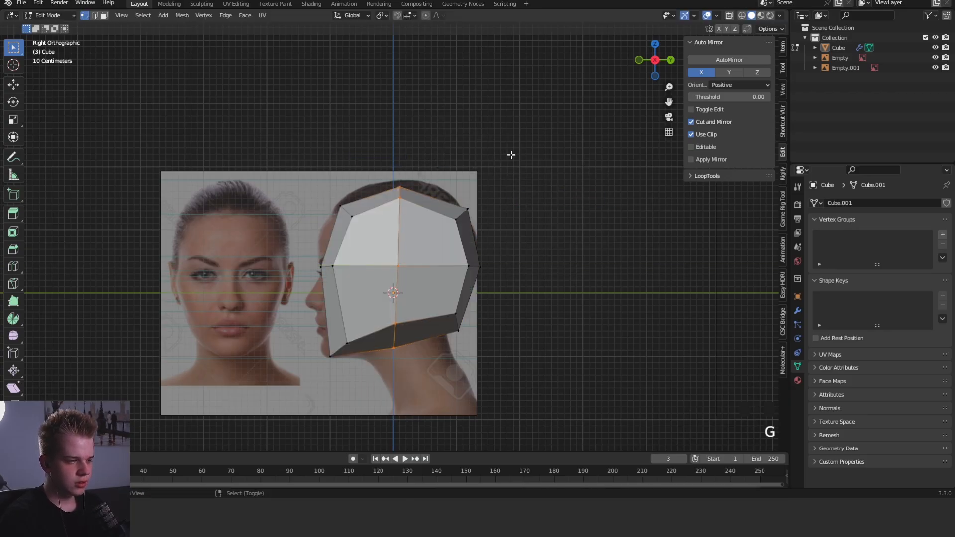
- Examine the head's overall shape from different angles outside Edit Mode
key(z)
key(z)
scroll(517, 161, up, 1)
key(Tab)
key(alt+a)
middle_drag(462, 281, 517, 248)
key(KP_1)
scroll(504, 266, down, 4)
key(Tab)
key(Tab)
- Bevel the brow-level edge loop into two loops and lower the resulting band to eye level
key(KP_1)
key(Tab)
scroll(542, 268, up, 5)
key(z)
drag(373, 285, 535, 235)
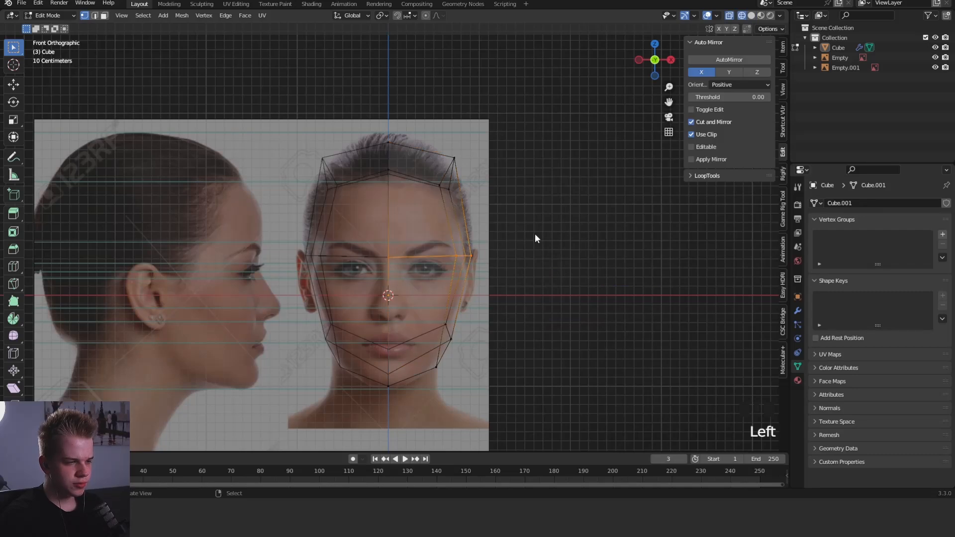
key(shift+z)
key(ctrl+b)
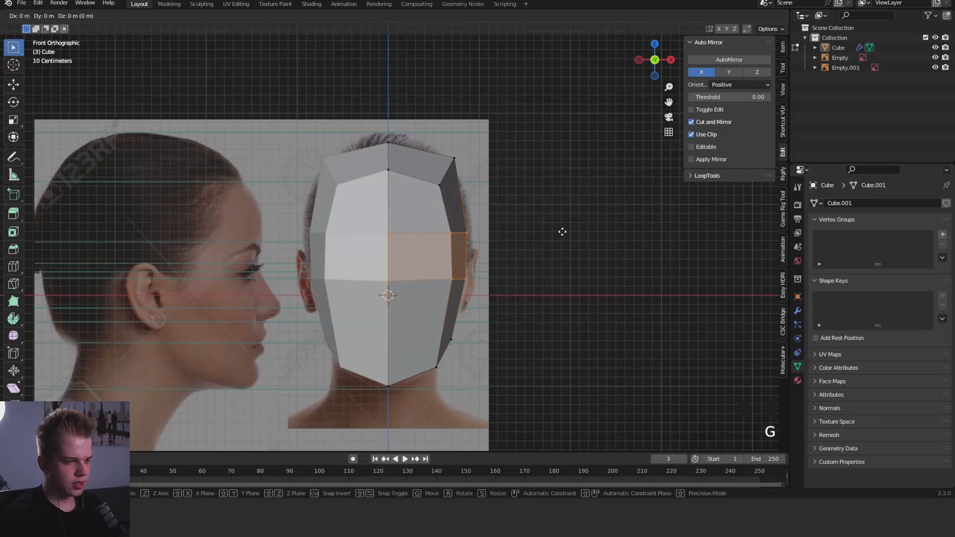
click(564, 236)
- Try to move the beveled eye-level band outward along X
key(g)
key(x)
click(567, 242)
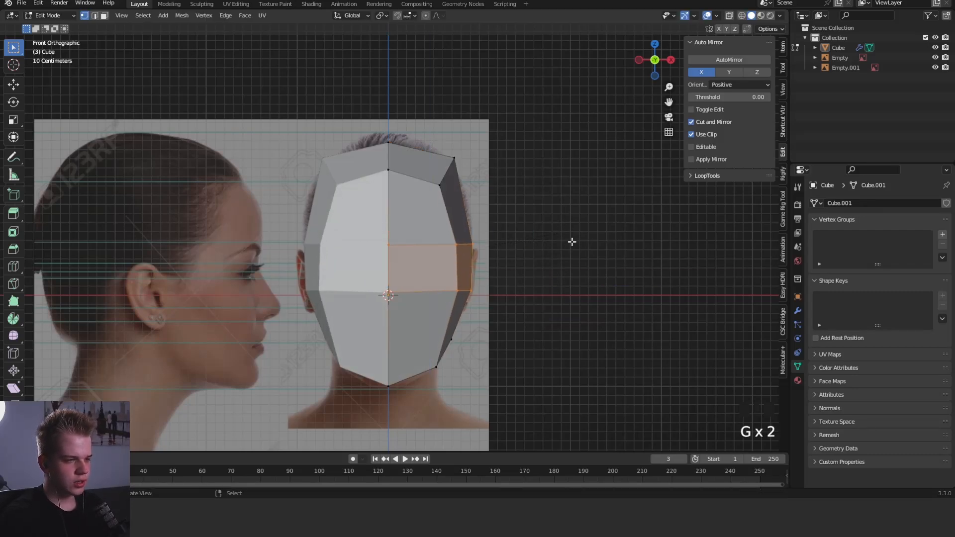
key(z)
- Lower the vertices around the head's crown and rotate them slightly in the front view
key(z)
key(z)
drag(327, 215, 510, 113)
key(z)
key(g)
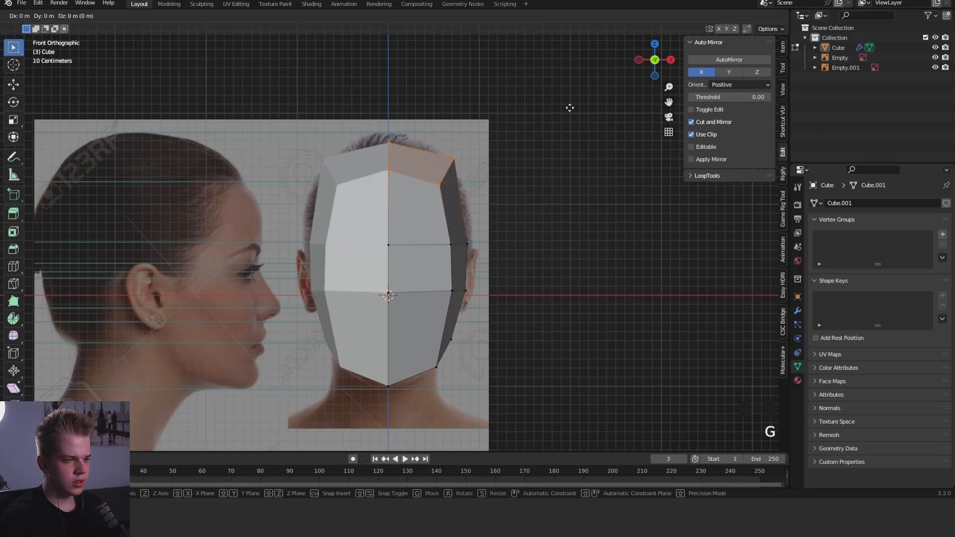
click(567, 123)
key(r)
click(567, 134)
- Check the head's shape, and move the forehead's front corner vertex slightly outward and up
key(Tab)
scroll(579, 164, down, 3)
middle_drag(579, 164, 532, 249)
key(KP_1)
key(Tab)
scroll(440, 169, up, 3)
right_click(442, 201)
key(g)
click(451, 194)
key(Tab)
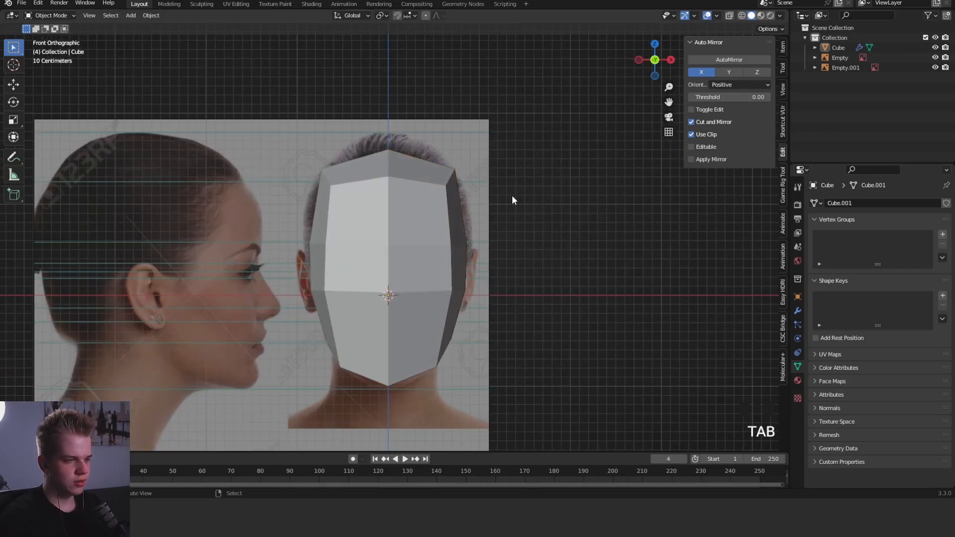
- Move the upper side corner vertices at hairline level outward along X toward the head's silhouette
key(Tab)
key(1)
key(z)
drag(402, 228, 496, 130)
key(z)
key(g)
middle_click(535, 133)
click(536, 139)
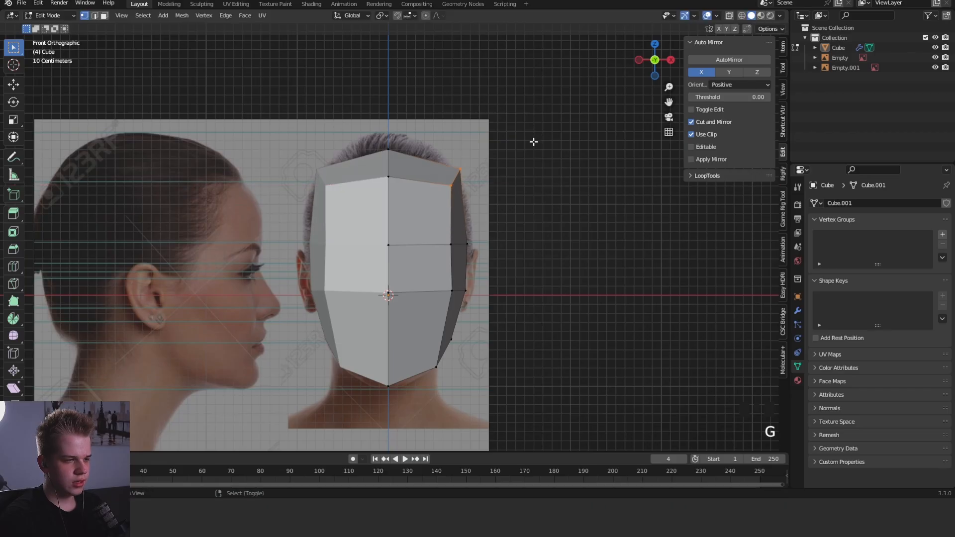
- Move the side vertices at brow level outward along X by about 0.02 m
key(z)
key(1)
drag(427, 261, 495, 219)
key(z)
key(g)
middle_click(556, 211)
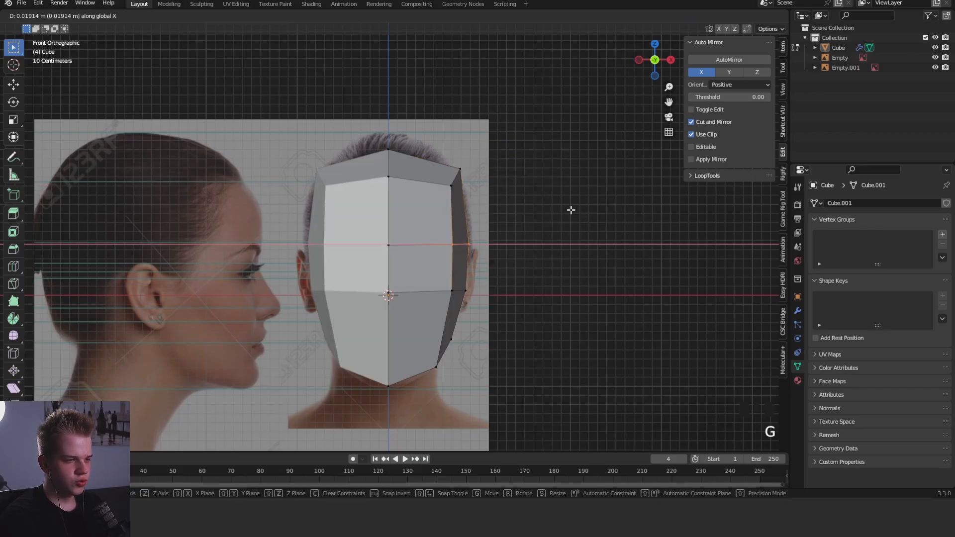
click(571, 210)
- Shift the side vertices at nose level slightly along X to follow the face outline
shift+middle_drag(490, 303, 492, 283)
key(z)
drag(427, 293, 498, 252)
key(z)
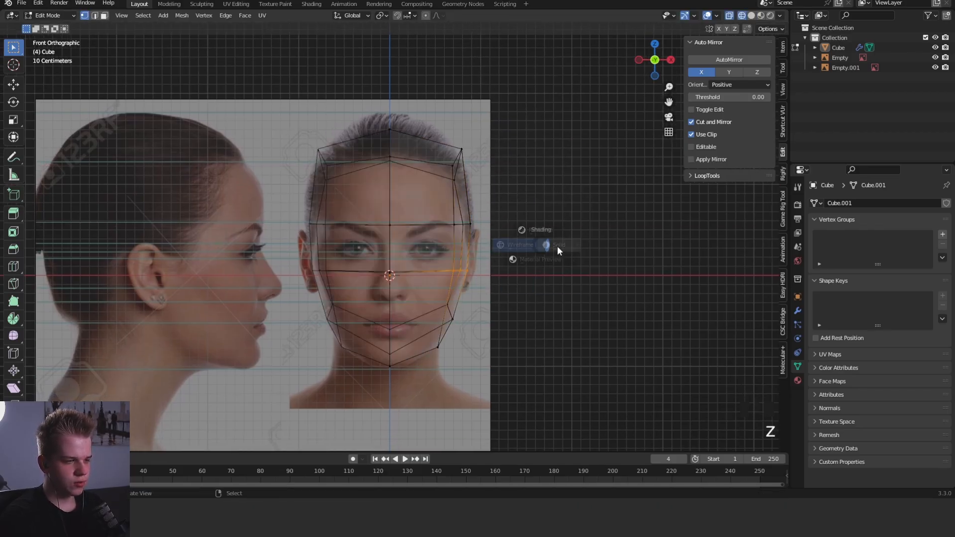
key(g)
middle_click(556, 248)
click(547, 249)
scroll(438, 258, up, 2)
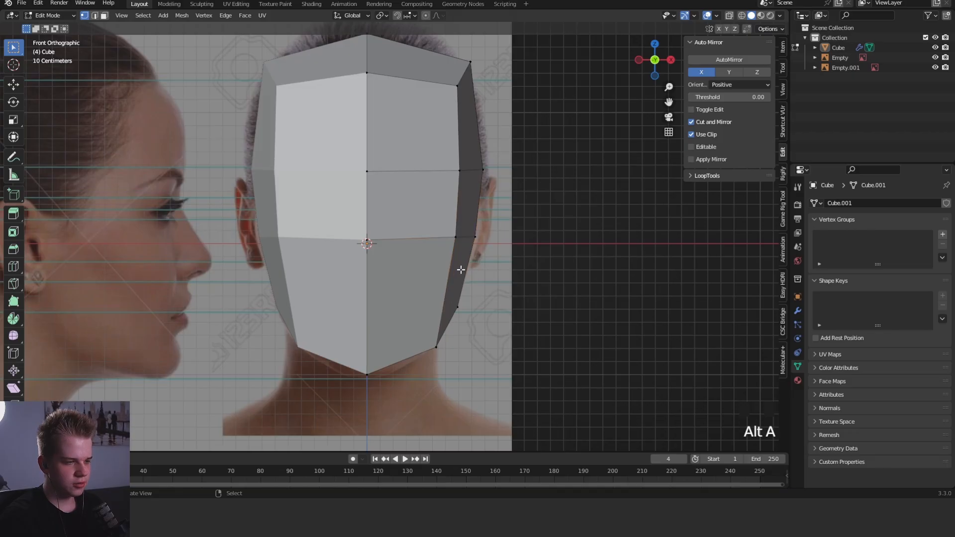
- Move the front corner vertex at nose level outward along X
middle_drag(461, 270, 415, 224)
scroll(415, 224, down, 1)
key(KP_1)
right_drag(510, 209, 439, 253)
key(g)
key(x)
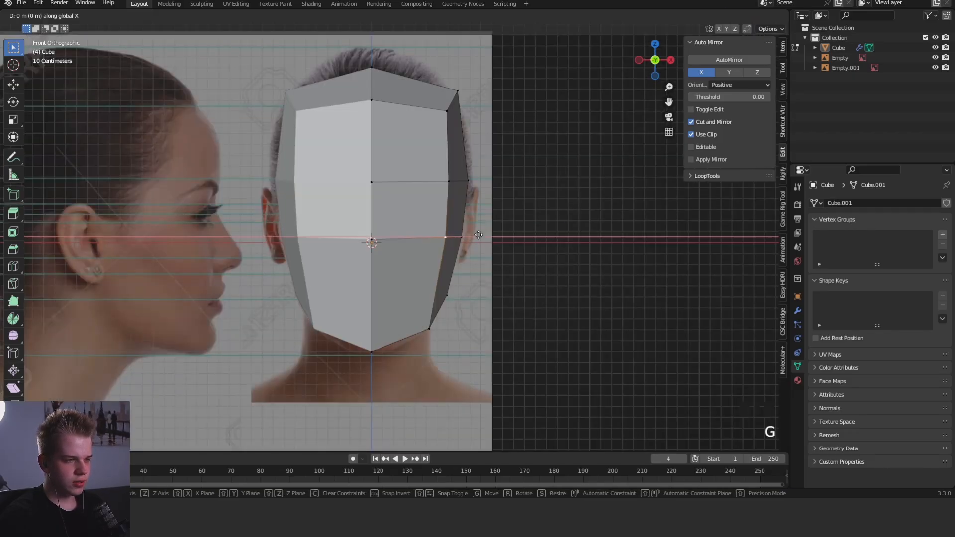
click(484, 234)
- Move the front corner vertex at brow level slightly outward in line with the one below it
click(442, 189)
key(g)
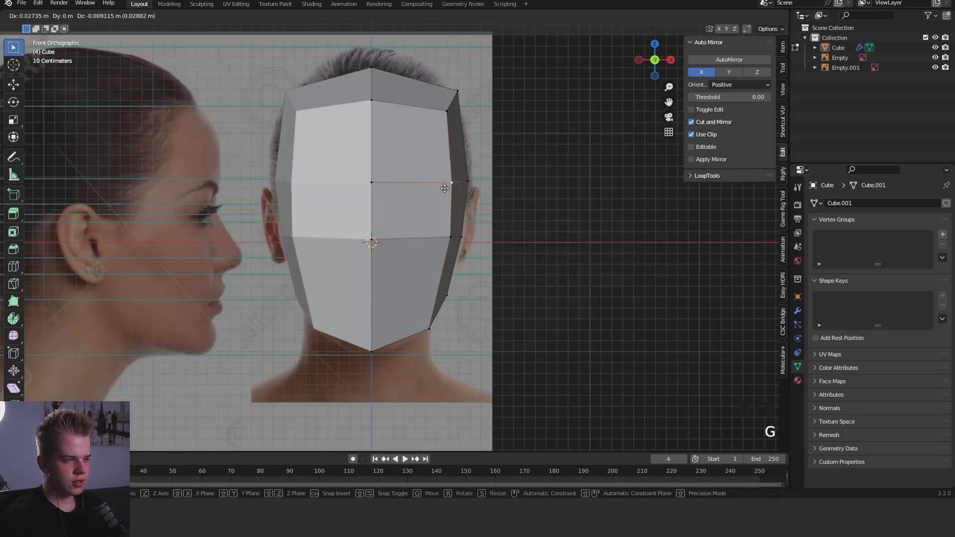
click(446, 188)
- Knife-cut the eye-level band horizontally from the face's midline to the middle of the head's side
shift+middle_drag(500, 209, 454, 253)
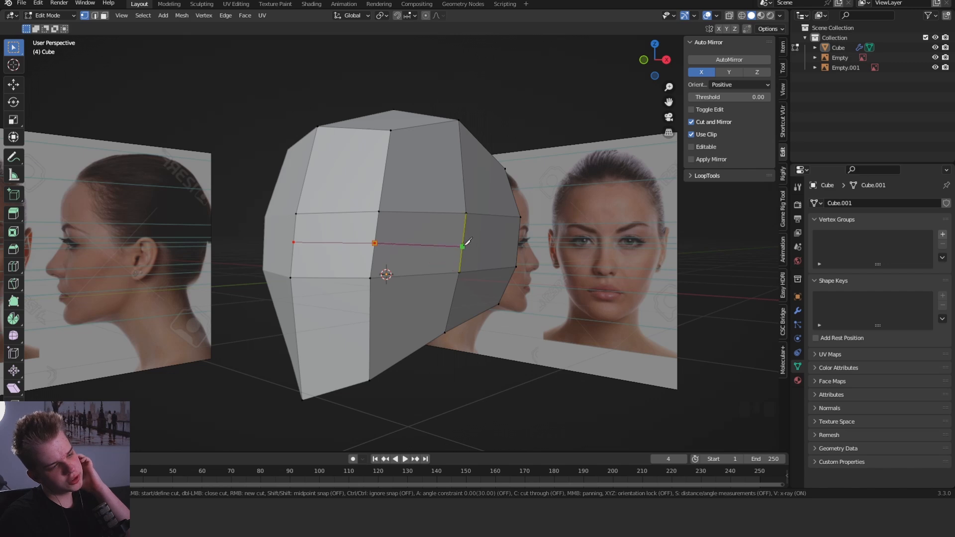
middle_drag(467, 241, 494, 240)
scroll(494, 241, up, 4)
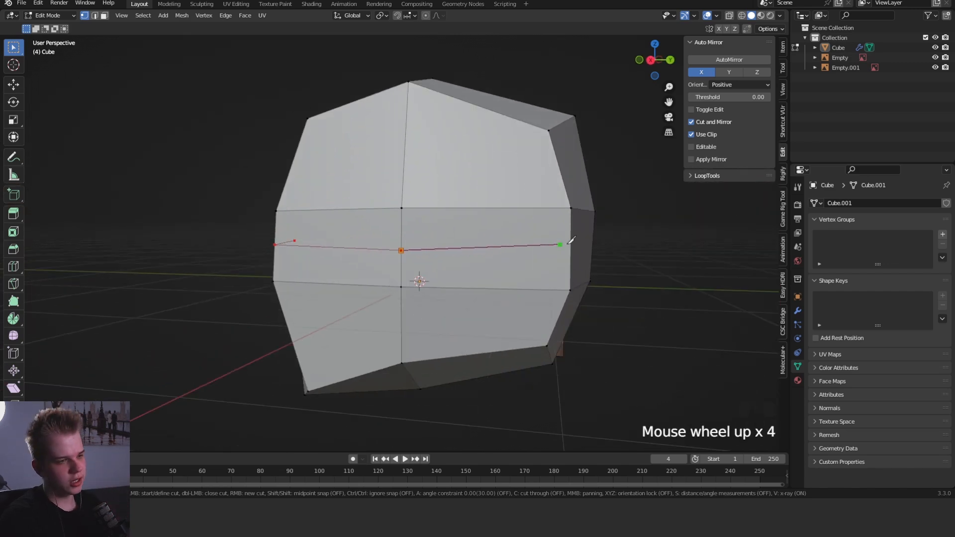
key(Return)
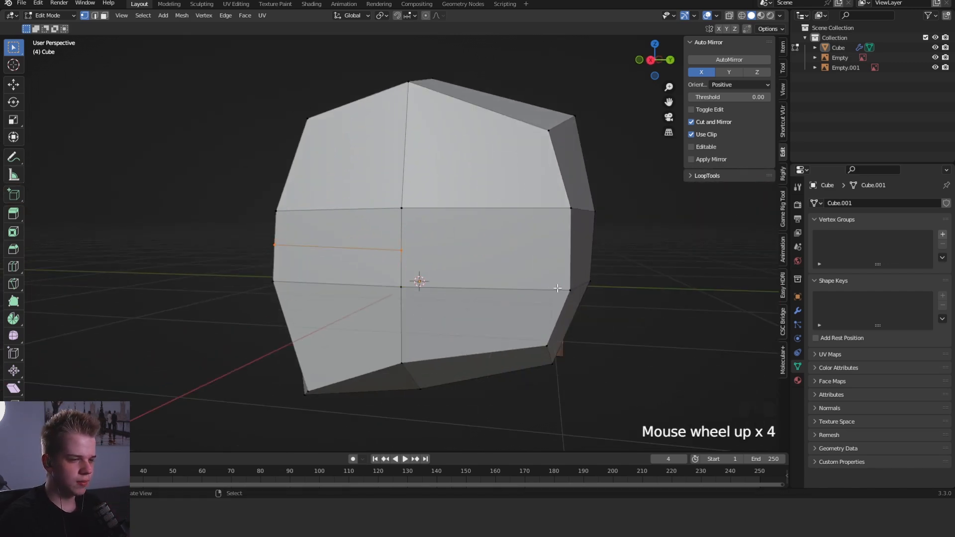
- Connect the rear end of the eye-level cut to the rear vertex at nose level
middle_drag(503, 281, 481, 243)
key(alt+a)
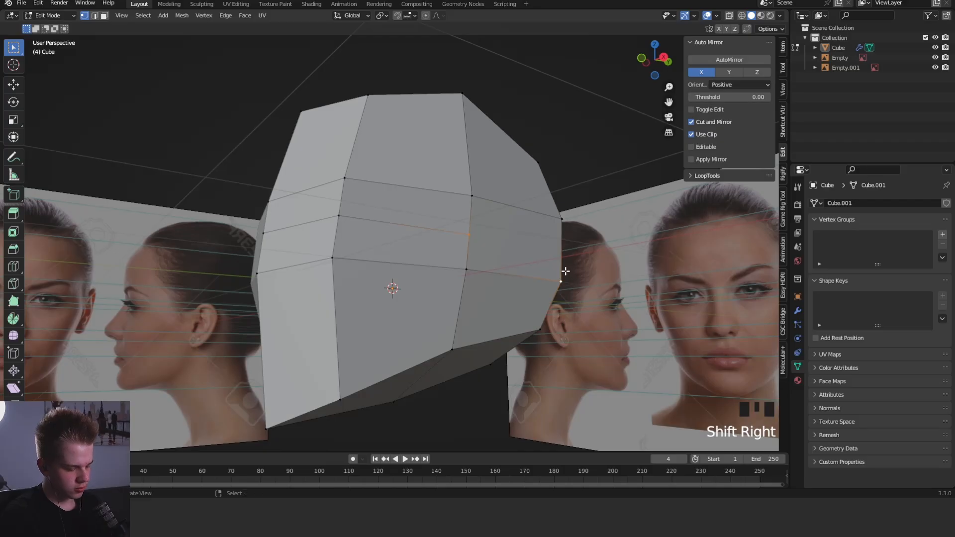
middle_drag(565, 271, 388, 262)
key(alt+a)
- Move the front eye-level edge backward in the side view to form the eye-socket indentation
key(KP_3)
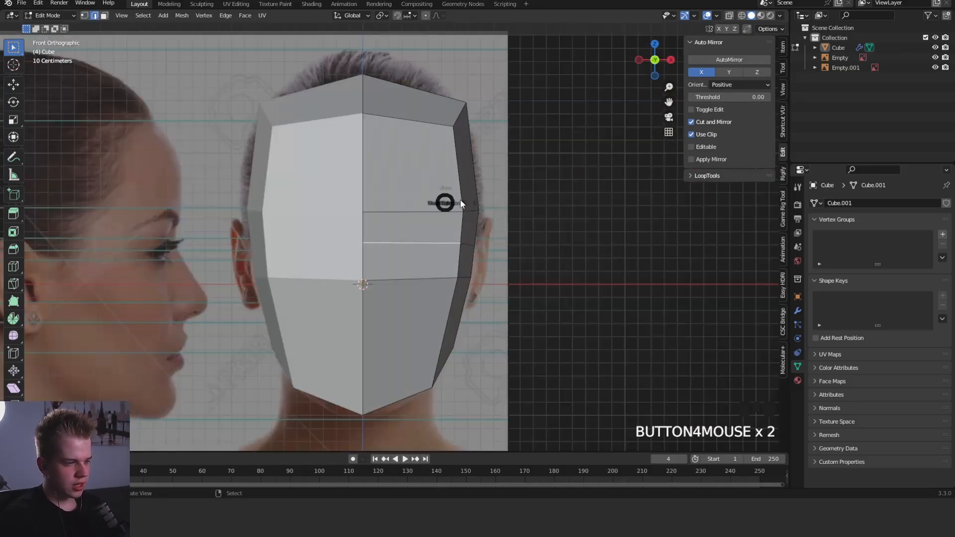
key(g)
click(627, 195)
- Examine the indented head from the front, side and other angles, in and out of Edit Mode
key(Tab)
key(Tab)
key(Tab)
key(Tab)
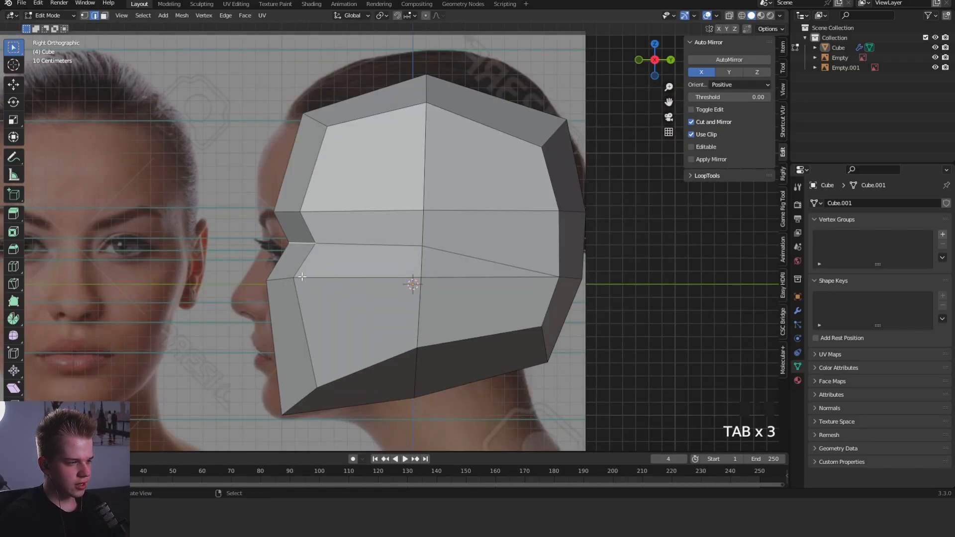
middle_drag(264, 203, 367, 174)
key(Tab)
key(KP_1)
key(Tab)
key(Tab)
scroll(500, 255, down, 5)
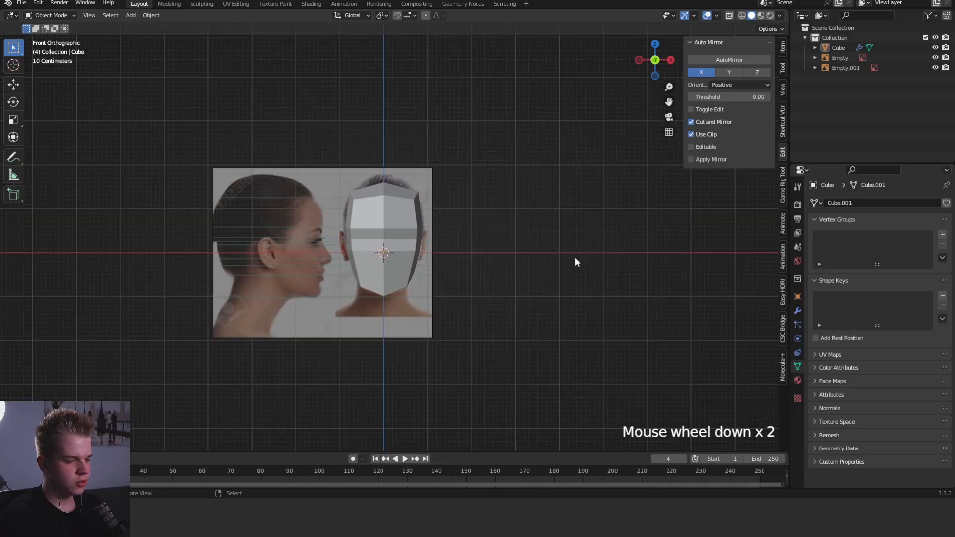
middle_drag(574, 257, 409, 220)
key(grave)
click(350, 169)
scroll(388, 224, up, 2)
middle_drag(437, 252, 369, 240)
key(KP_3)
shift+middle_drag(545, 258, 557, 216)
- Knife-cut a neck outline across the underside of the head
key(Tab)
scroll(530, 205, up, 2)
middle_drag(555, 279, 507, 217)
middle_drag(380, 280, 361, 293)
key(k)
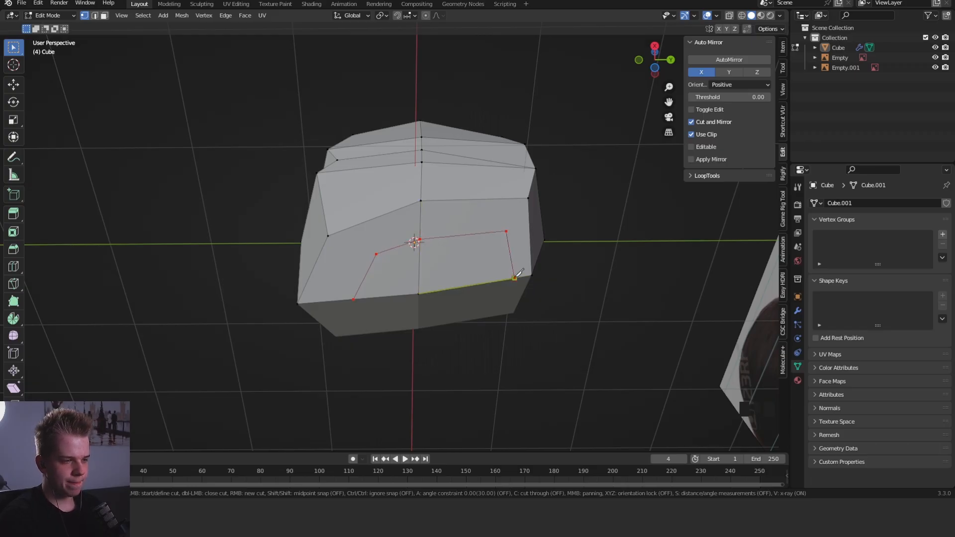
key(Return)
- Connect the front corner of the neck outline to the chin's side corner vertex
key(3)
right_click(455, 269)
shift+right_click(409, 269)
shift+right_click(408, 244)
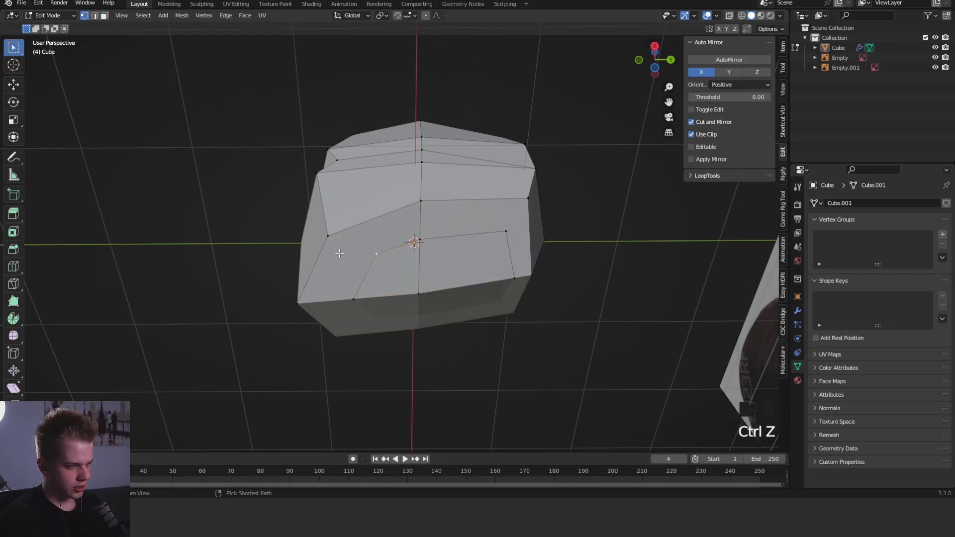
key(j)
middle_drag(451, 244, 424, 211)
- Dissolve the neck outline's two rear edges on the underside
right_click(477, 241)
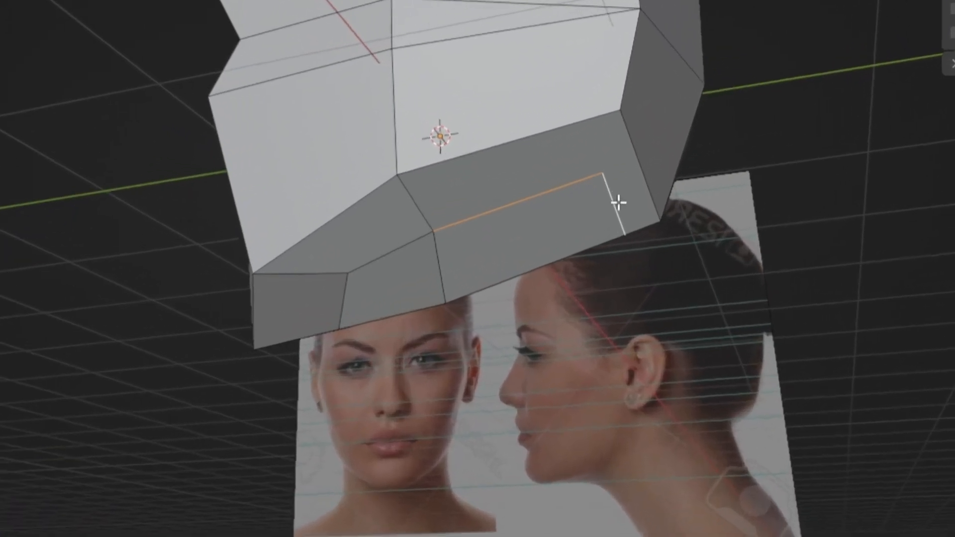
key(x)
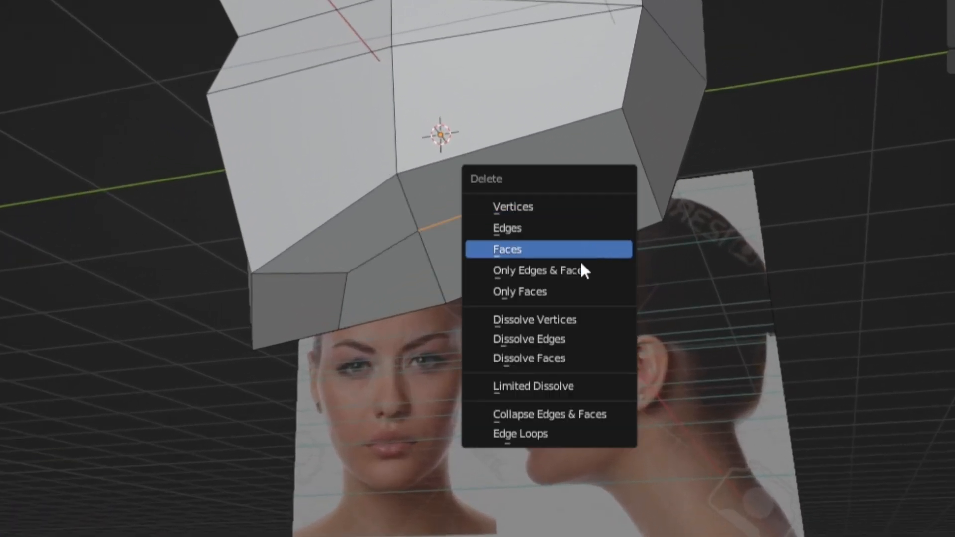
click(576, 337)
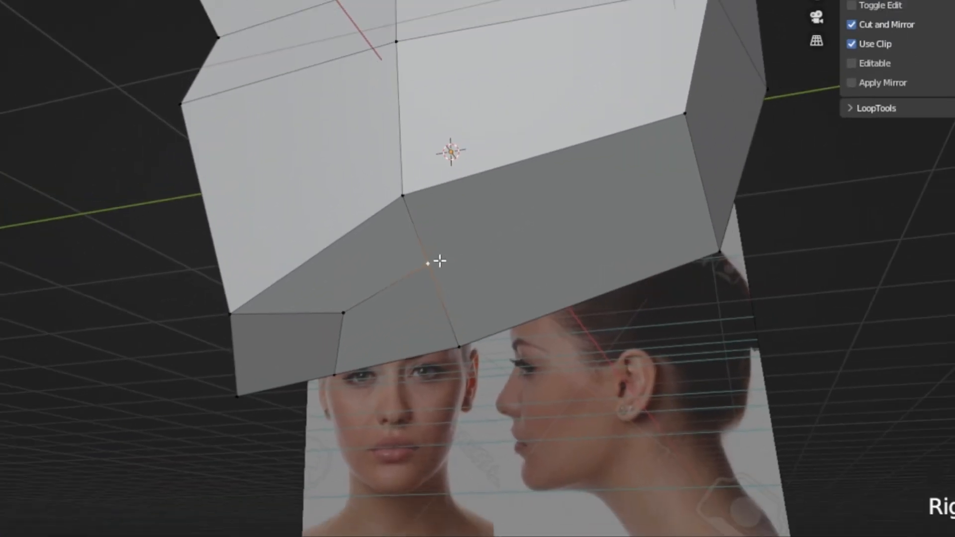
- Knife-cut from the neck outline's middle vertex over the jaw's lower edge up to the nose-level edge
key(j)
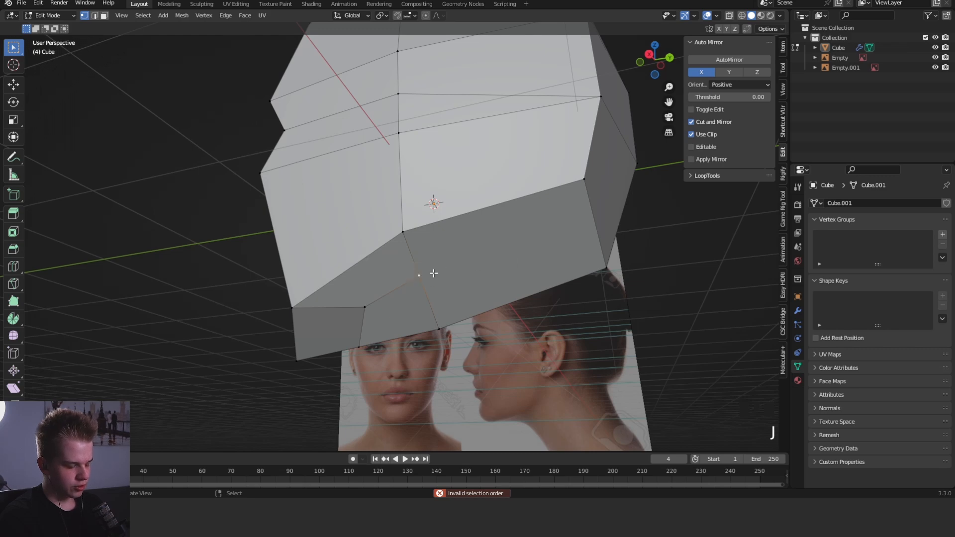
key(k)
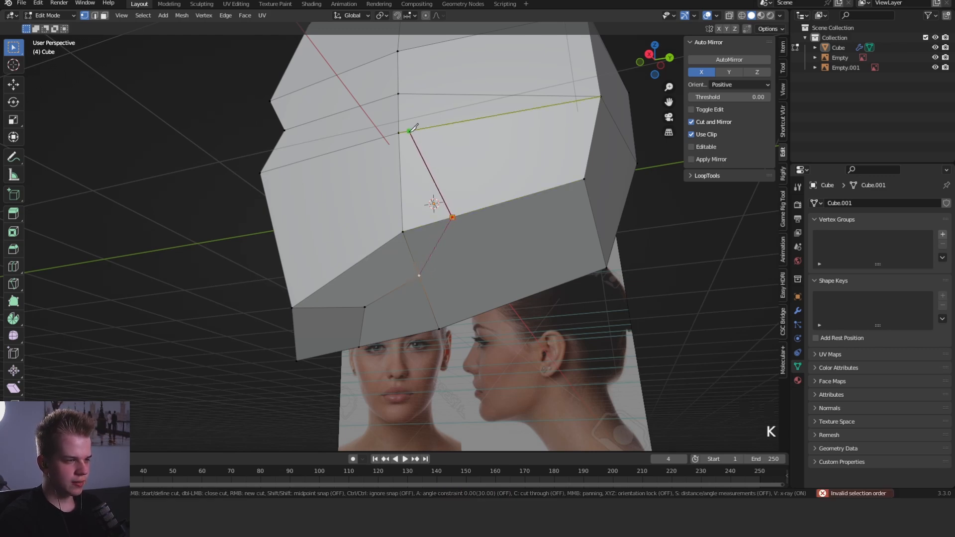
key(Return)
middle_drag(398, 131, 409, 221)
- Move the new cut's upper vertex backward along the nose-level edge, away from the mid-side vertex
key(alt+a)
key(g)
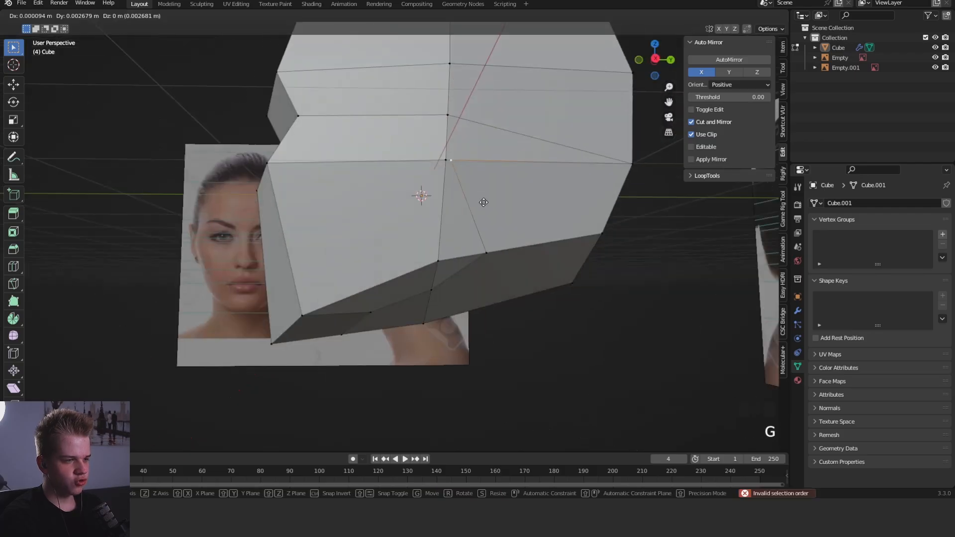
click(504, 202)
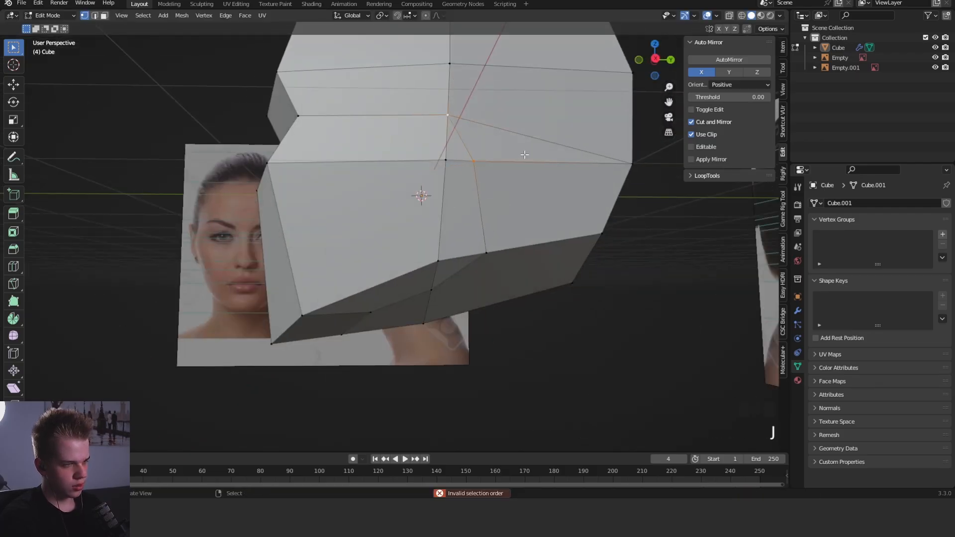
- Try dissolving the diagonal edge from the mid-side eye-level vertex to the rear nose-level vertex
key(x)
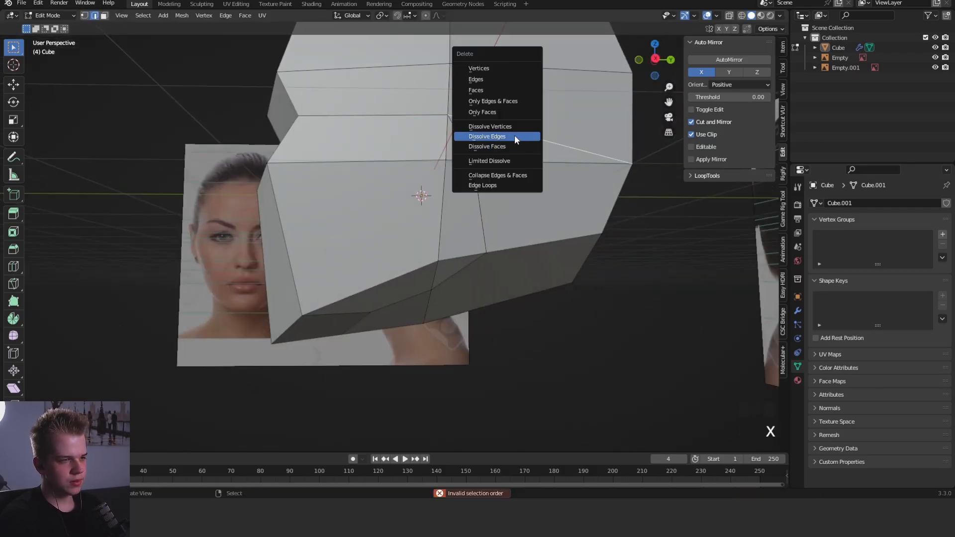
click(515, 139)
key(1)
middle_drag(515, 140, 475, 209)
key(3)
right_click(554, 173)
key(1)
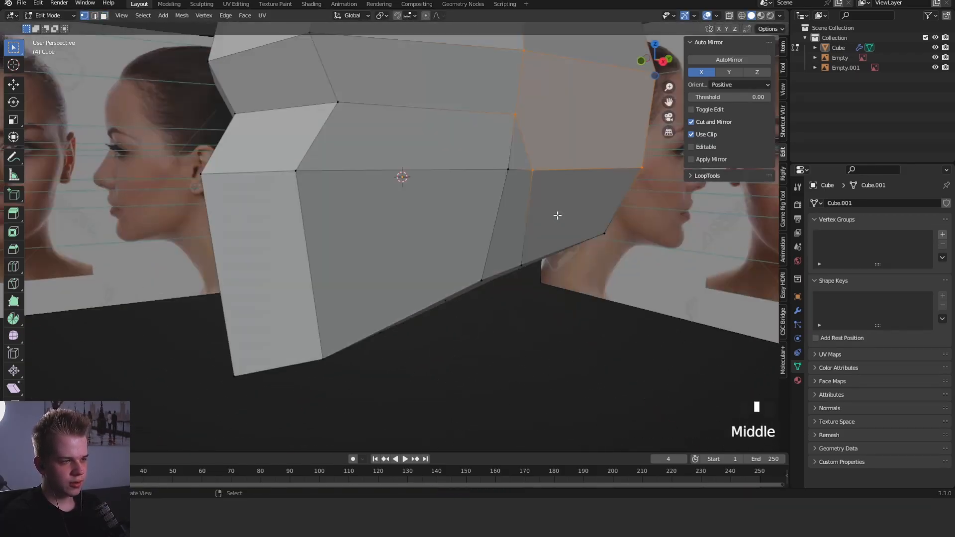
scroll(475, 209, down, 4)
key(alt+a)
scroll(477, 209, up, 2)
key(1)
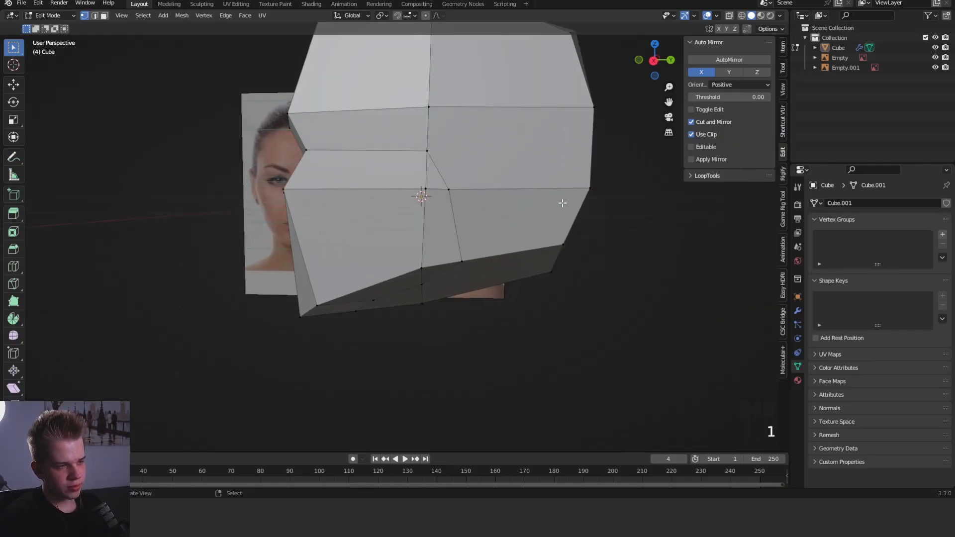
- Try routing the eye-level edge to the rear brow-level vertex and dissolving the short edge down to the jaw cut
middle_drag(562, 202, 509, 199)
key(3)
right_click(512, 196)
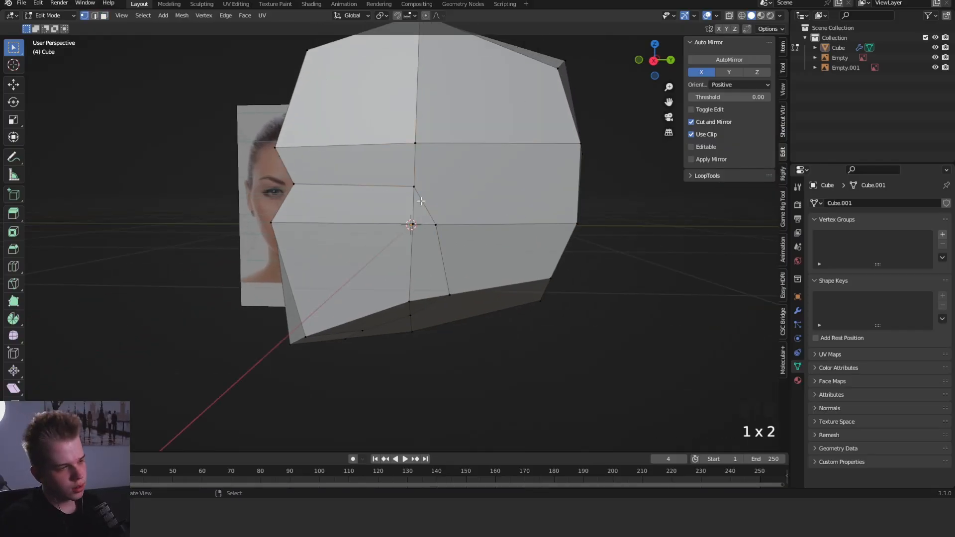
key(x)
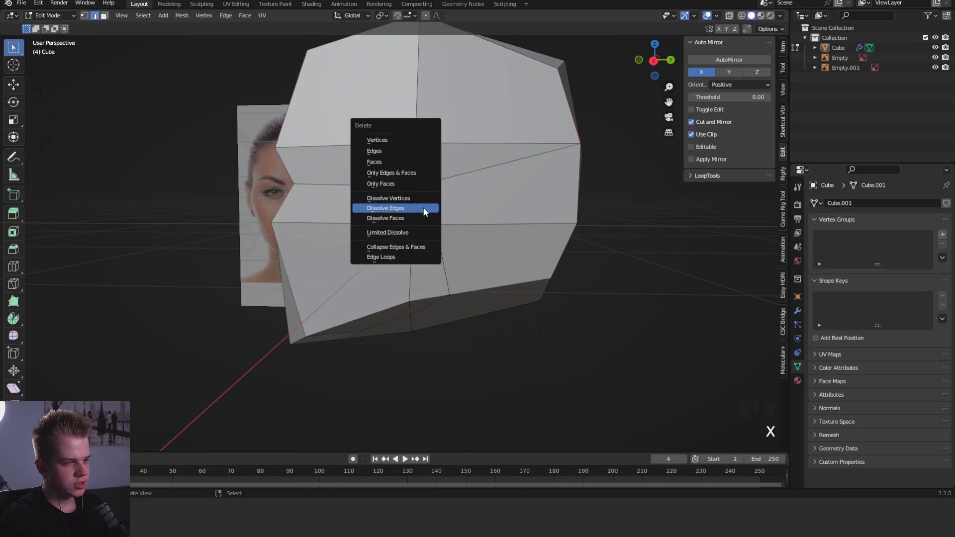
click(423, 207)
shift+right_click(436, 224)
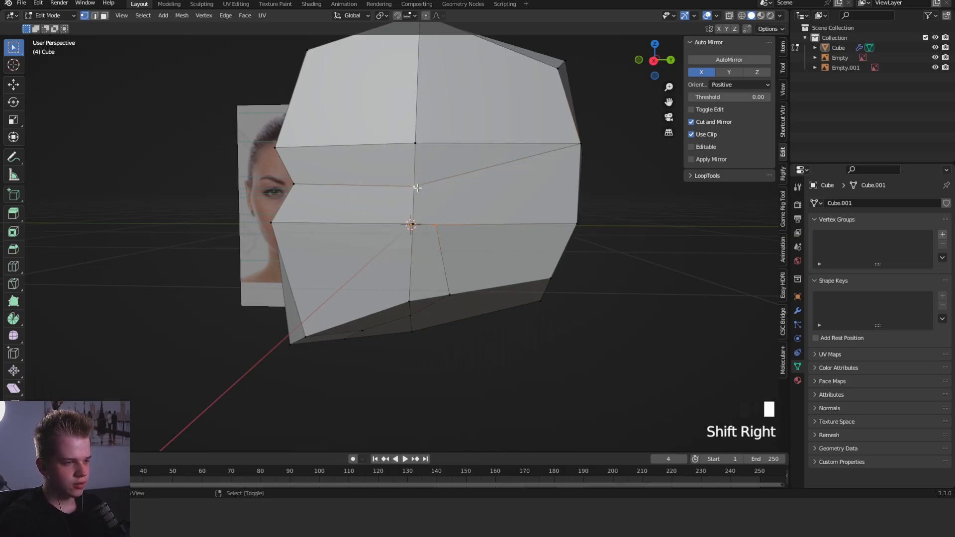
- Remove the upper diagonal edge running to the rear brow-level vertex
scroll(482, 246, down, 4)
middle_drag(491, 247, 484, 248)
scroll(433, 209, up, 2)
key(2)
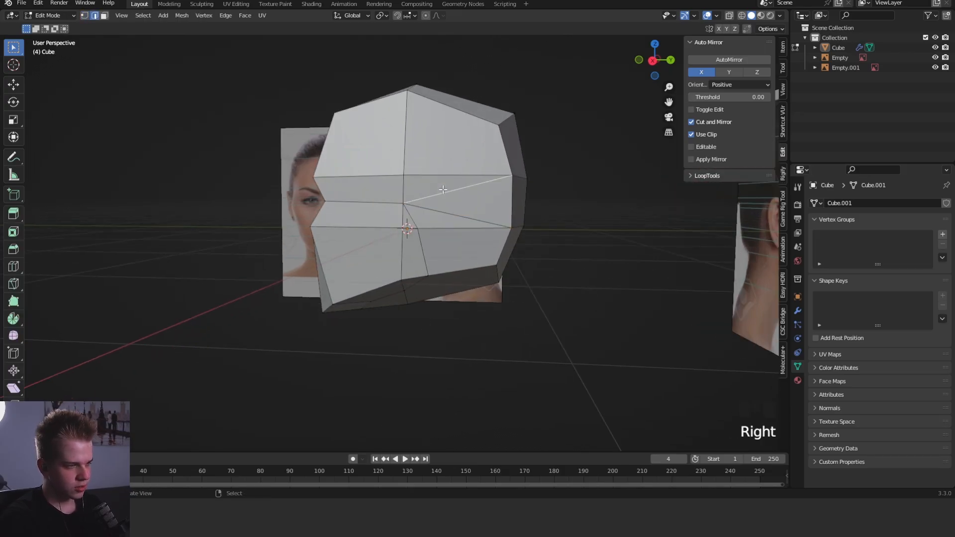
right_click(443, 189)
click(443, 189)
scroll(447, 218, up, 3)
key(1)
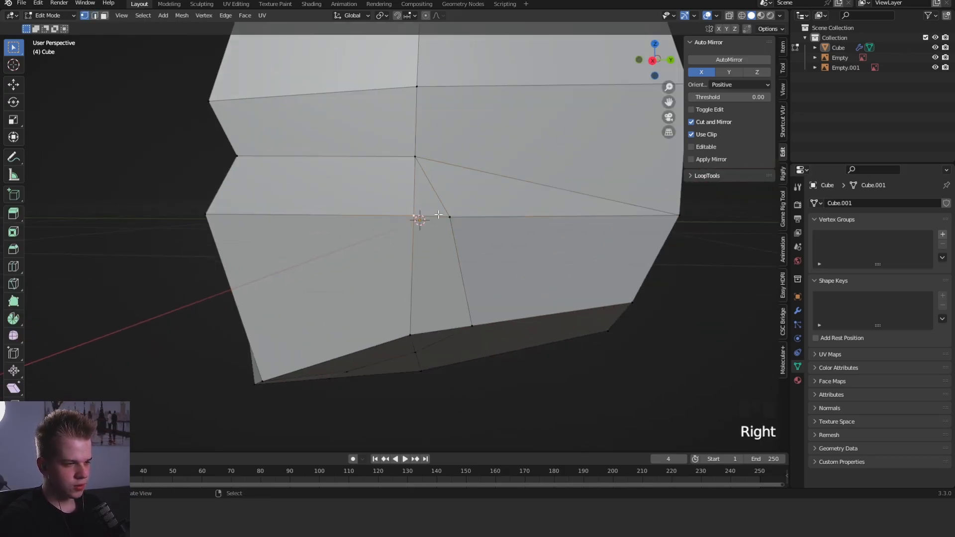
- Dissolve the short edge between the mid-side eye-level vertex and the top of the jaw cut
key(2)
right_click(436, 195)
key(x)
click(430, 187)
scroll(430, 198, down, 4)
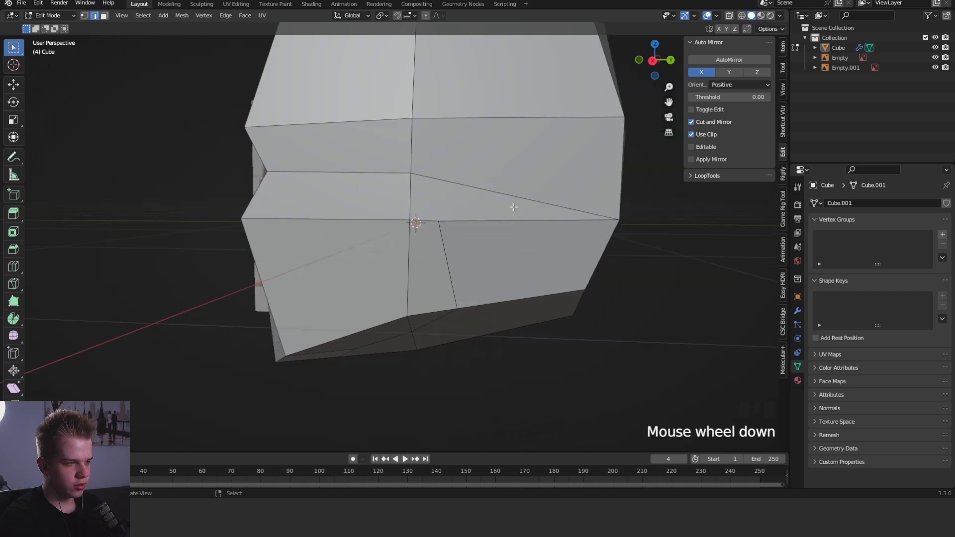
- Nudge the top vertex of the jaw cut on the nose-level edge
key(1)
right_click(426, 229)
key(g)
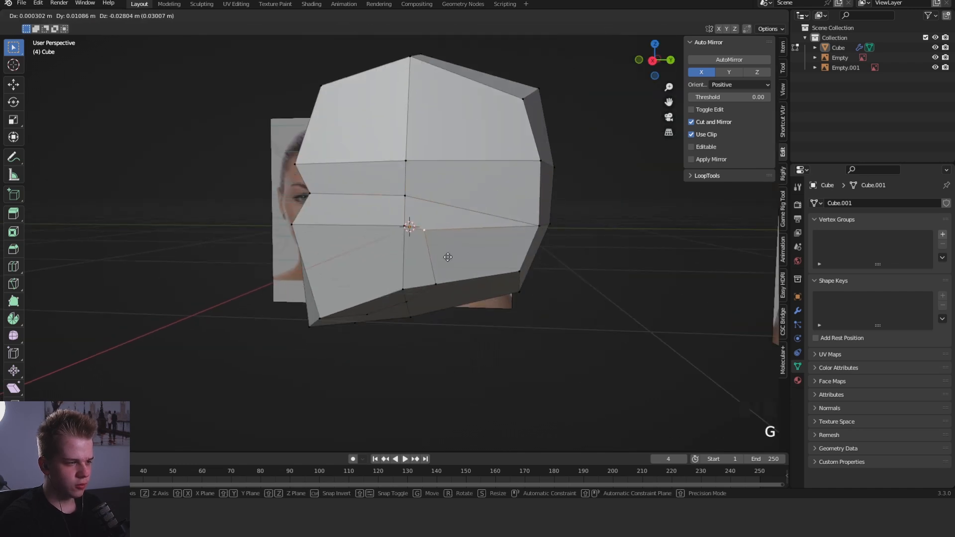
click(434, 248)
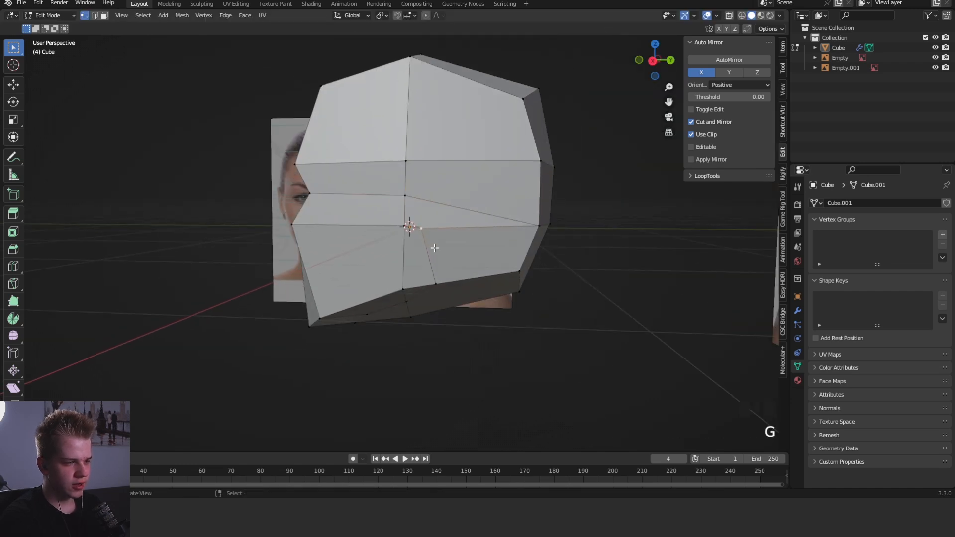
- Move the side corner vertex at the back of the head, at nose level, slightly upward
key(Tab)
scroll(438, 247, down, 4)
middle_drag(447, 247, 561, 247)
scroll(497, 243, up, 5)
key(Tab)
middle_drag(419, 238, 401, 202)
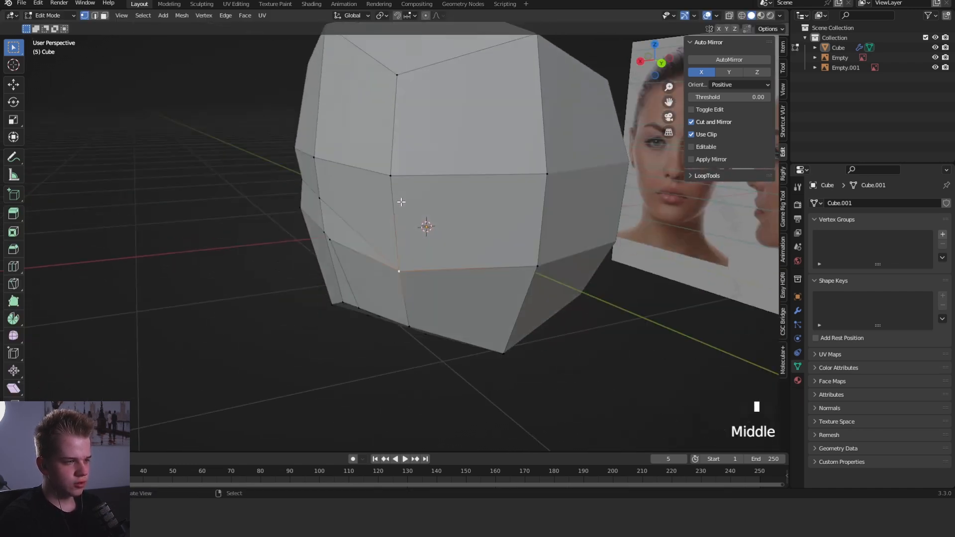
key(g)
click(399, 191)
- Move the edge behind the jaw inward toward the neck, as viewed from below
middle_drag(341, 171, 492, 199)
key(Tab)
key(Tab)
scroll(419, 187, up, 2)
middle_drag(433, 263, 430, 154)
scroll(417, 173, up, 1)
key(2)
right_click(436, 172)
scroll(435, 172, up, 1)
key(g)
click(424, 290)
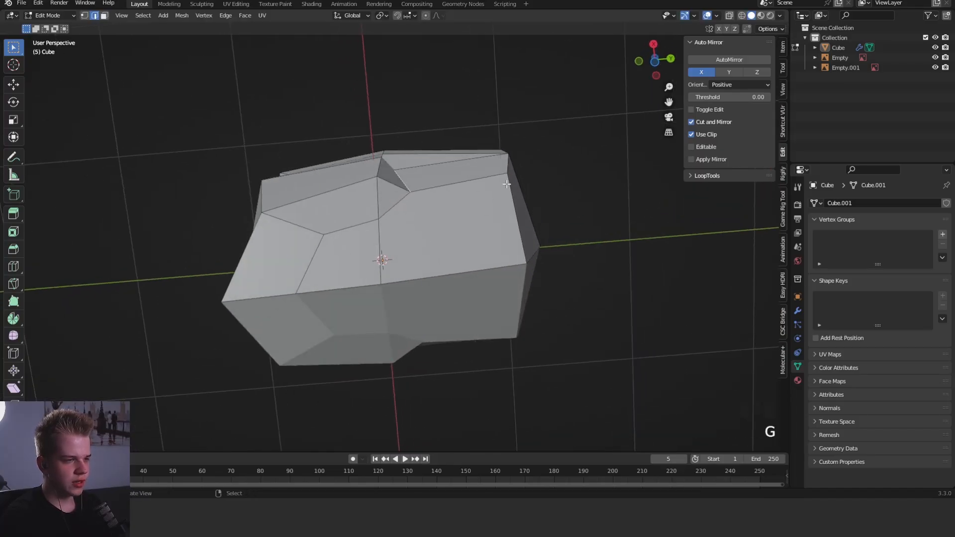
- Move the lower rear side edge of the skull inward to round off the back of the head
right_click(513, 166)
middle_drag(513, 167, 454, 245)
right_click(500, 160)
key(g)
click(500, 179)
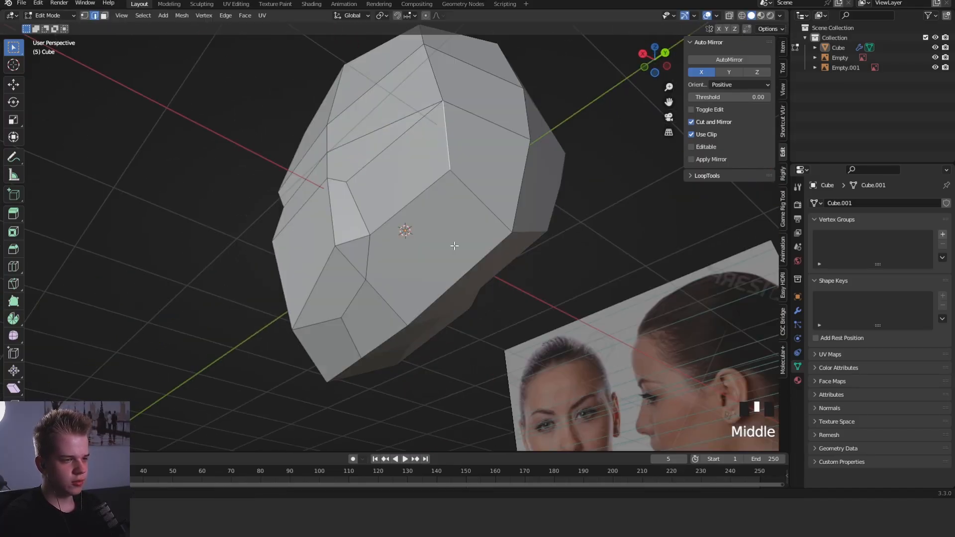
- Reposition a vertex on the underside of the head behind the jaw corner
key(1)
right_click(420, 216)
key(g)
middle_drag(421, 216, 475, 237)
click(419, 228)
key(KP_3)
key(3)
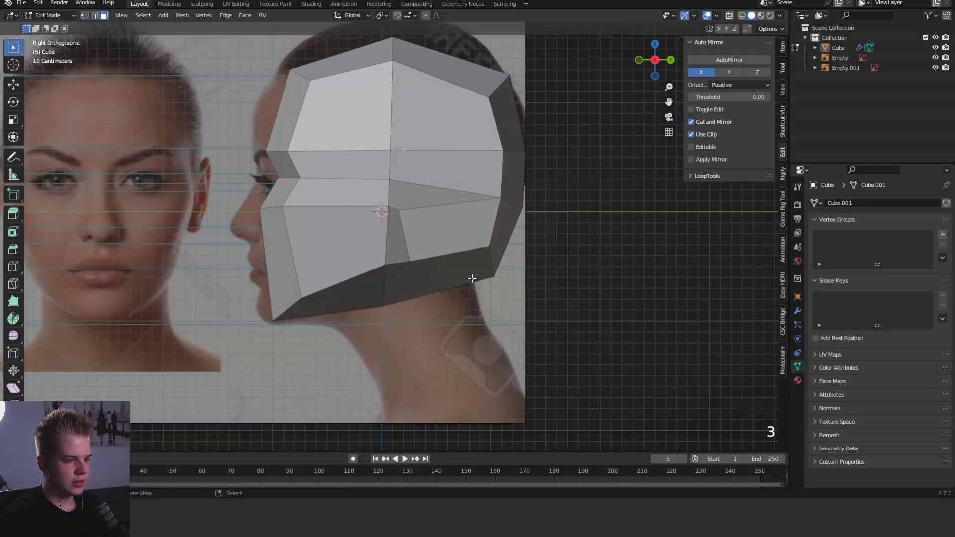
- Nudge the vertex at the lower end of the edge behind the jaw, as viewed from below
right_click(470, 277)
shift+right_click(367, 293)
middle_drag(368, 291, 398, 217)
key(1)
right_click(406, 262)
key(g)
middle_drag(409, 267, 513, 287)
click(440, 234)
- Merge the two neighbouring underside vertices behind the jaw corner at their center
key(3)
shift+right_click(362, 260)
shift+right_click(442, 229)
key(KP_3)
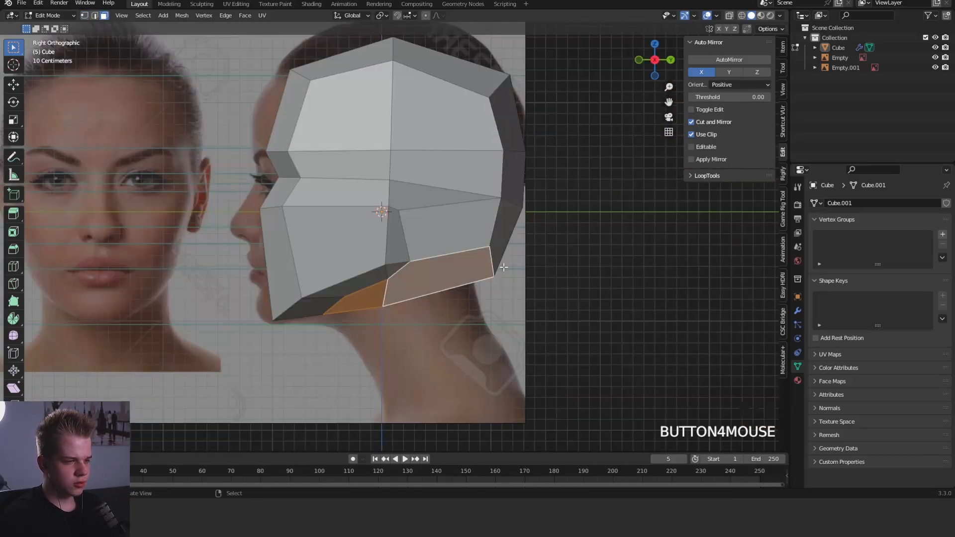
scroll(502, 267, up, 2)
key(1)
right_click(416, 277)
middle_drag(386, 305, 427, 245)
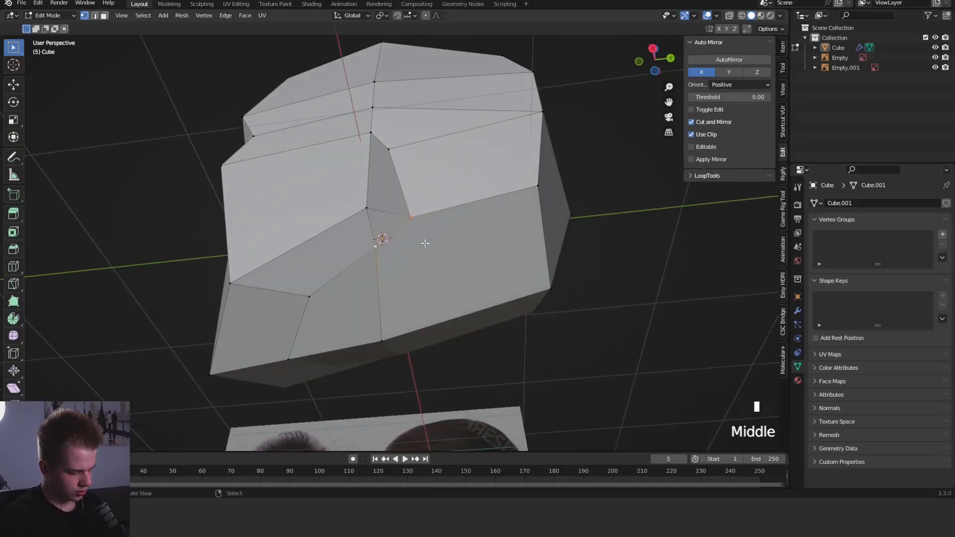
key(m)
click(426, 243)
- Delete the two underside faces behind the chin to open the mesh for the neck
key(3)
right_click(370, 288)
shift+right_click(448, 262)
key(x)
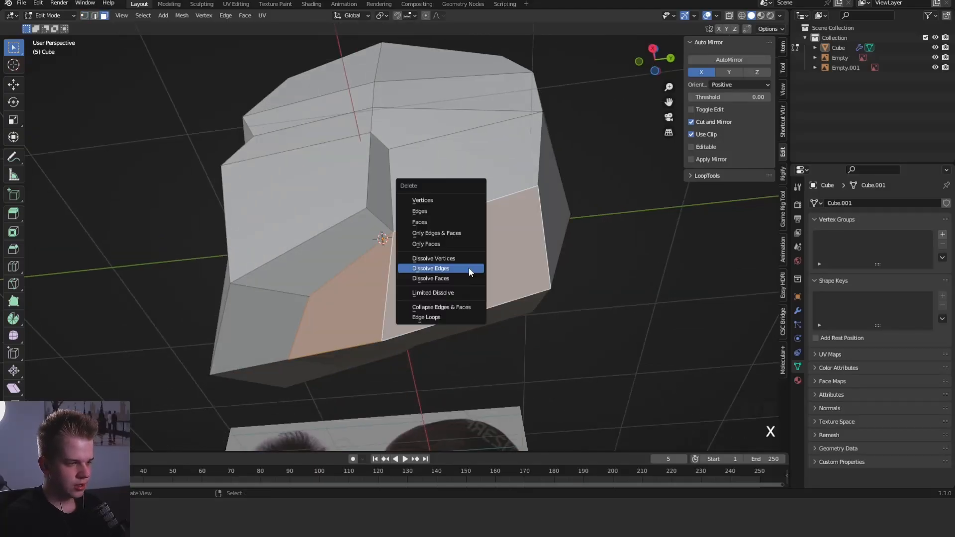
click(426, 222)
- Move the rear edge of the neck opening forward and slightly down, and rotate it to fit the nape in the side reference
key(1)
key(KP_3)
scroll(541, 181, down, 2)
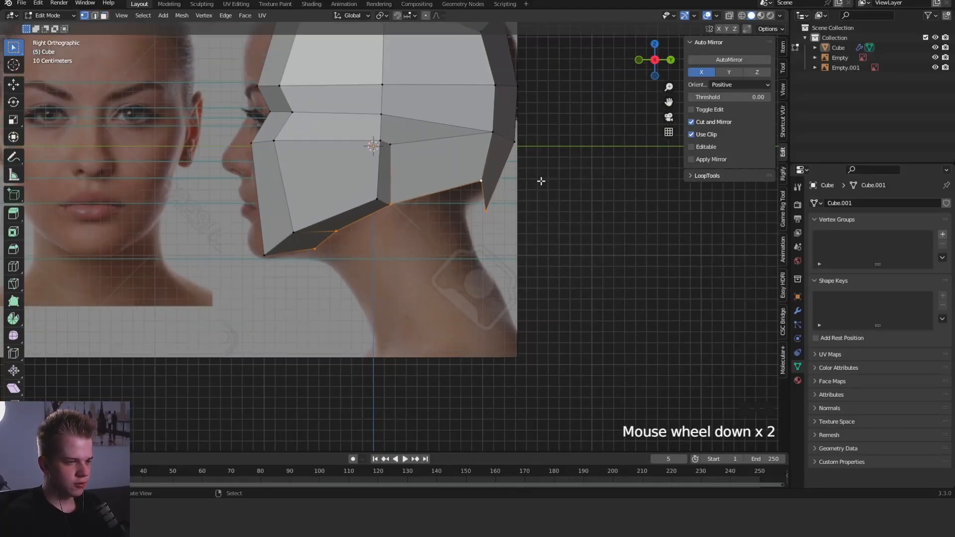
right_click(484, 192)
key(g)
click(470, 206)
key(r)
click(550, 194)
key(Tab)
key(KP_1)
key(alt+a)
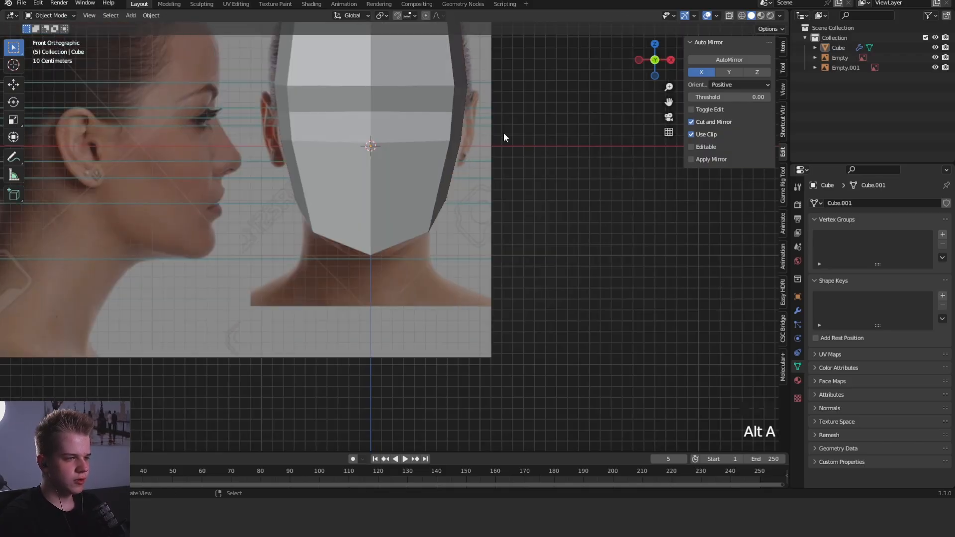
shift+middle_drag(523, 95, 502, 236)
- With X-ray on, move the nose-level front vertices forward and slightly down to match the side reference
key(Tab)
key(KP_3)
key(KP_3)
key(alt+z)
key(1)
drag(309, 255, 304, 259)
key(g)
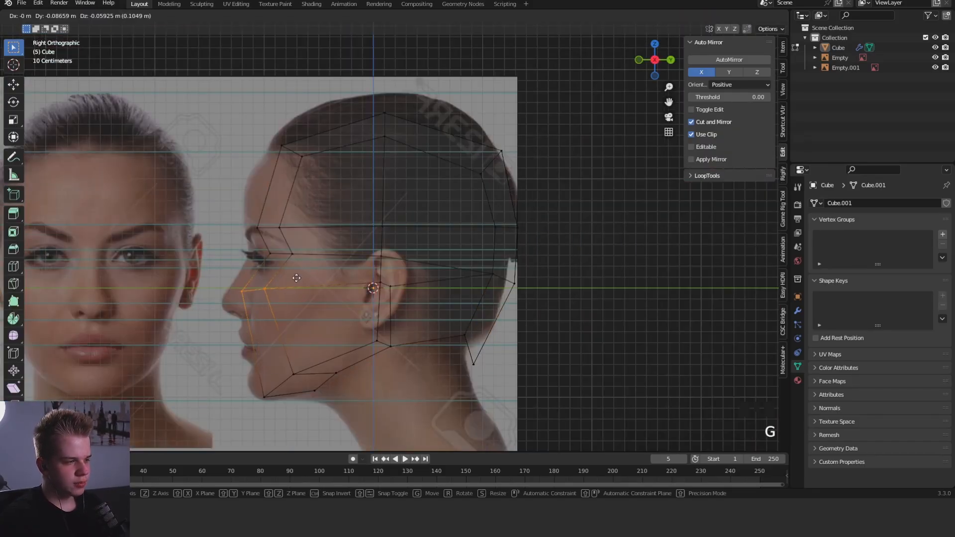
click(298, 280)
- Move the brow and forehead vertices forward toward the face profile in the side reference
key(g)
drag(244, 240, 339, 103)
click(278, 210)
key(g)
click(324, 108)
- Move the eye-level vertices slightly down and forward in the side view
drag(328, 245, 326, 247)
key(g)
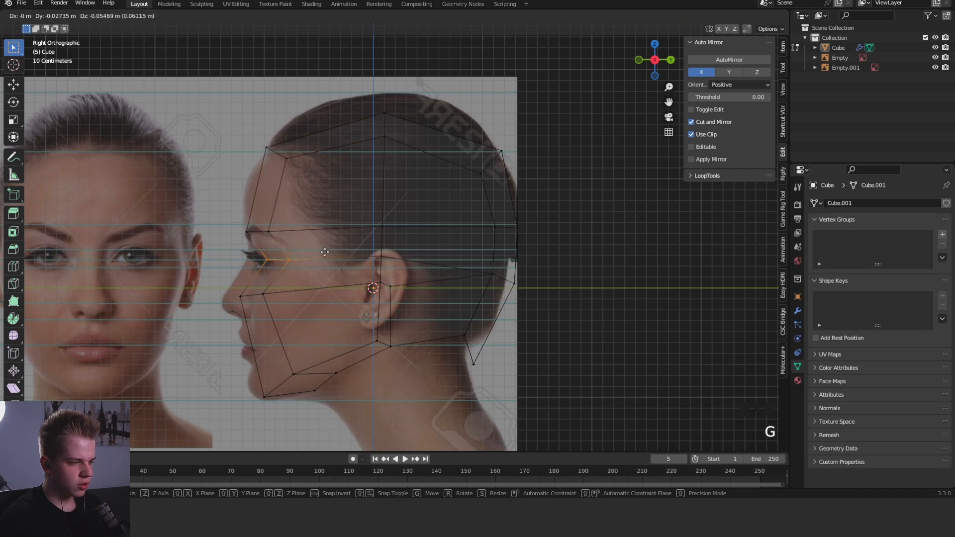
click(323, 252)
- Leave mesh editing and restore solid shading to compare the head with the front reference
key(Tab)
key(alt+a)
right_drag(301, 240, 253, 184)
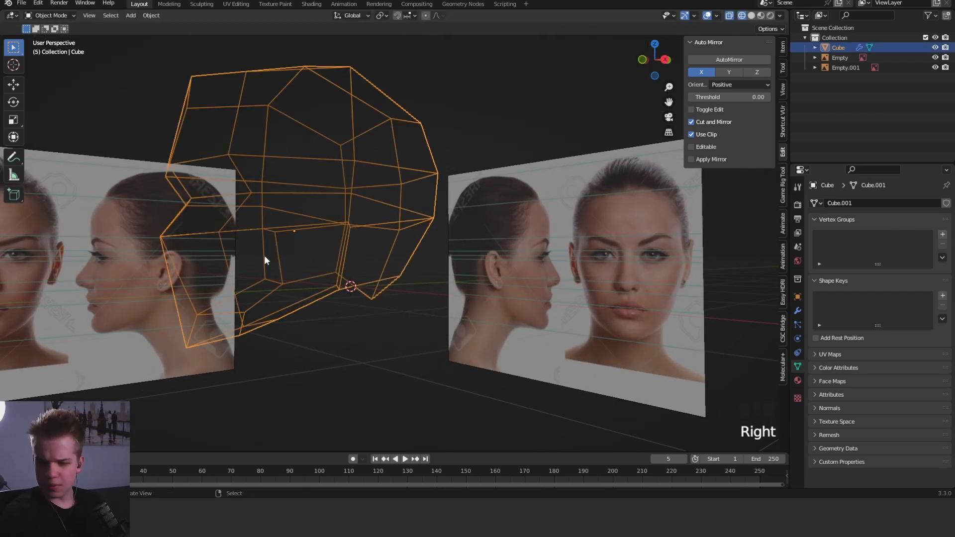
key(ctrl+z)
key(KP_1)
key(shift+z)
key(alt+a)
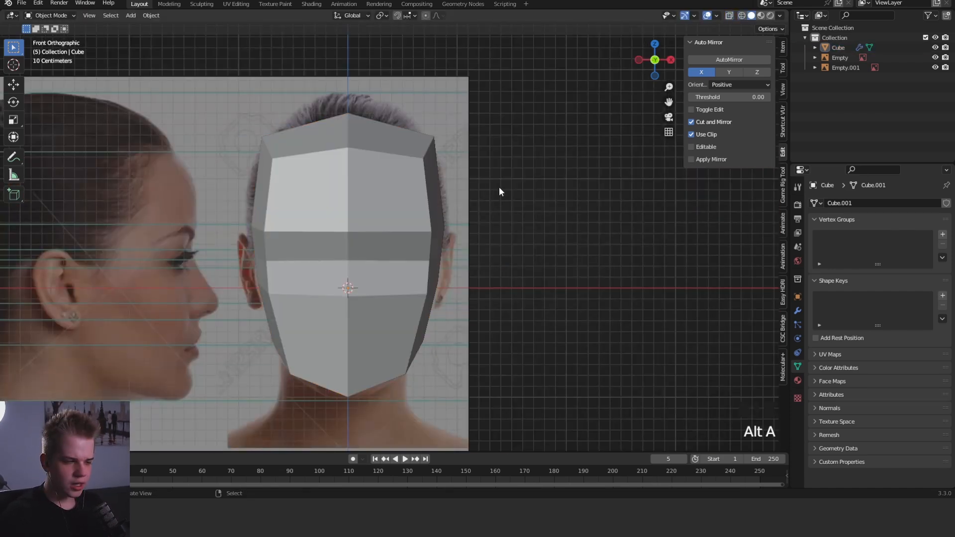
shift+middle_drag(499, 186, 500, 141)
scroll(476, 225, down, 5)
scroll(468, 197, up, 4)
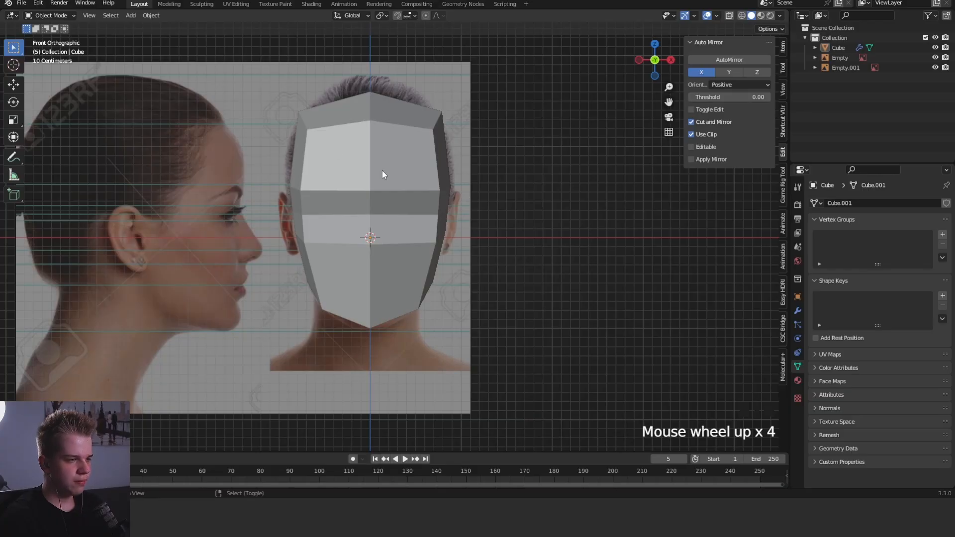
- Add a new cube around the head and compare it in wireframe, ending in solid shading
key(shift+a)
mouse_move(382, 170)
click(440, 181)
scroll(497, 214, down, 3)
key(z)
scroll(467, 241, up, 2)
key(z)
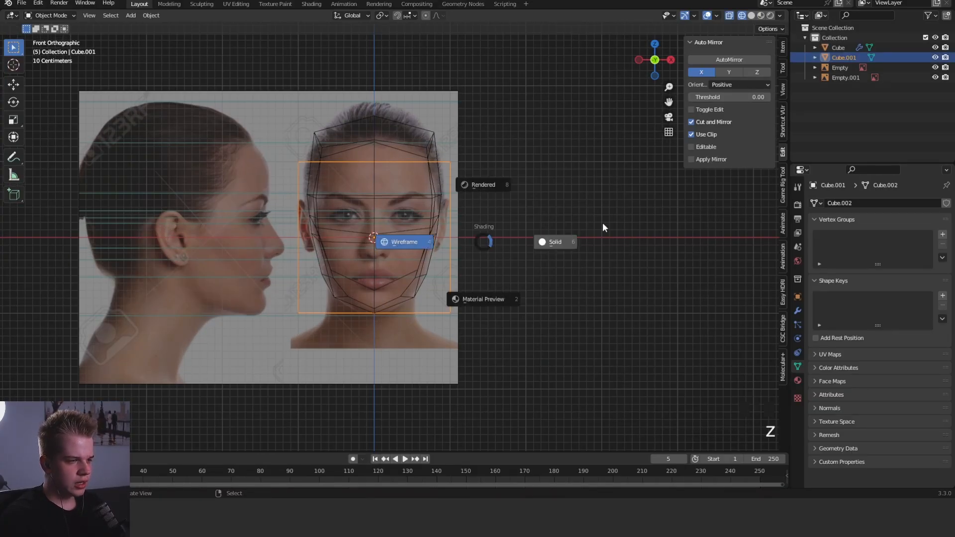
click(602, 227)
- Set the new cube's viewport display to Wire, leaving In Front disabled
click(797, 298)
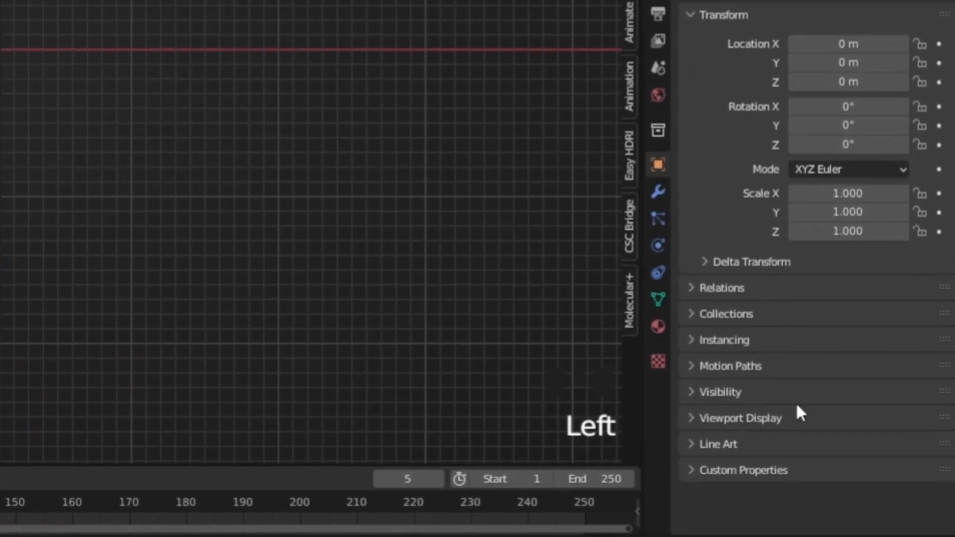
click(752, 417)
scroll(771, 420, down, 5)
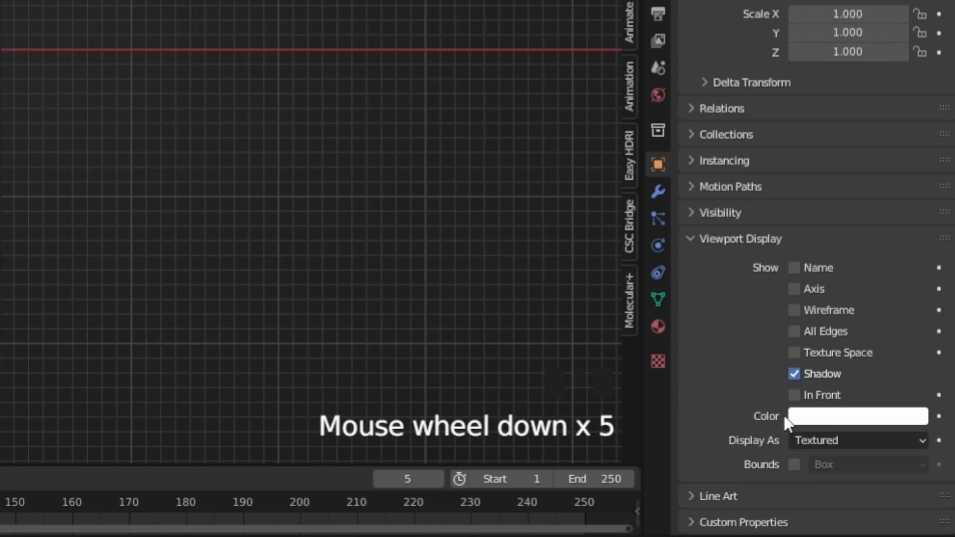
click(818, 394)
click(826, 396)
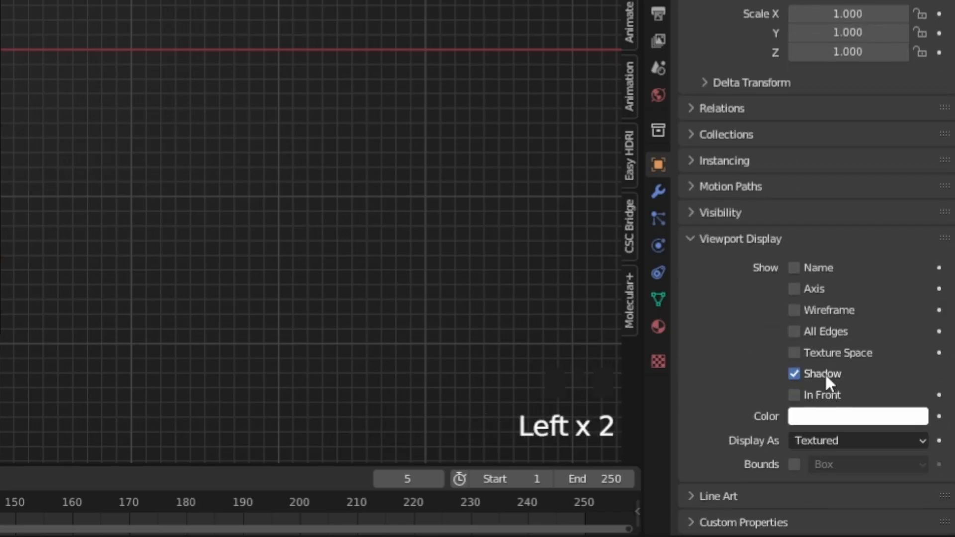
drag(853, 442, 820, 397)
scroll(68, 128, down, 4)
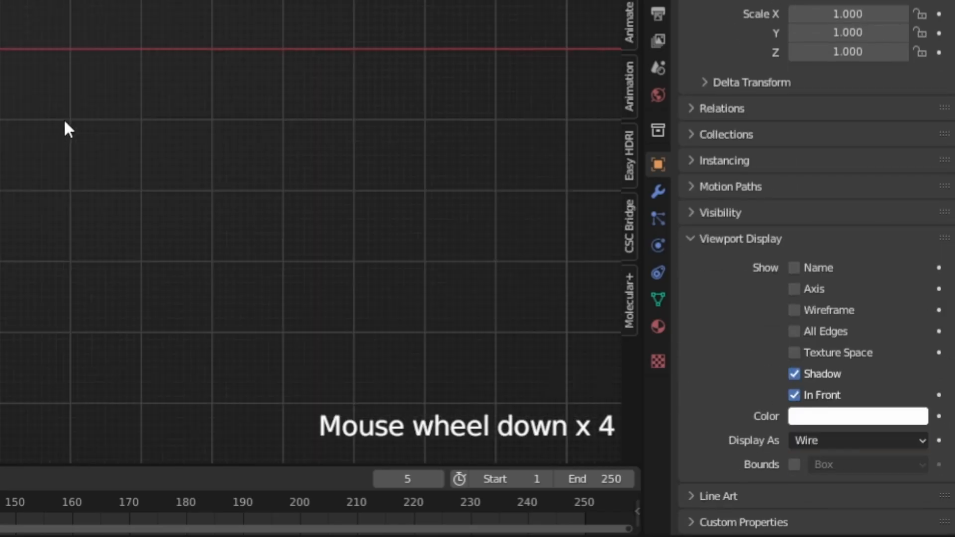
scroll(65, 107, up, 2)
right_click(383, 226)
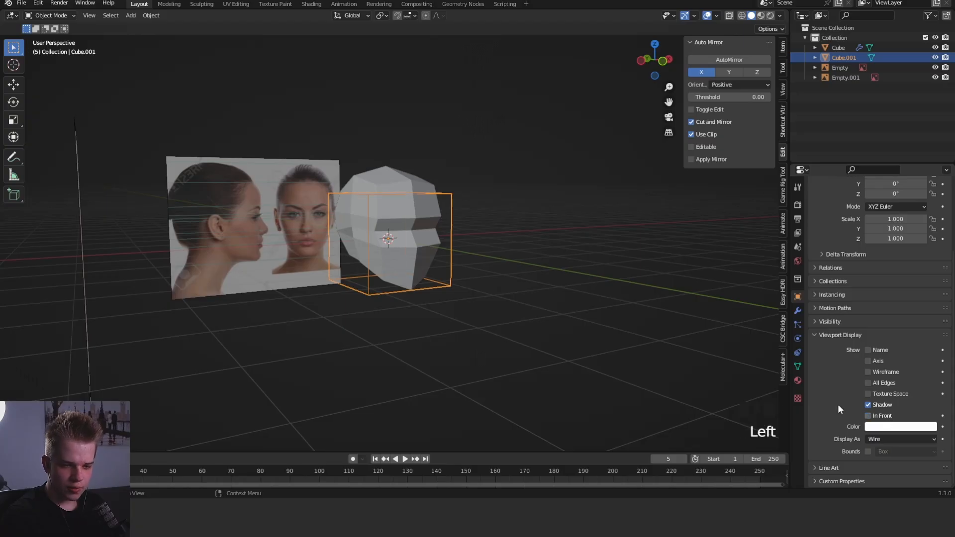
- Move the top vertices of the wire cube vertically along Z to line up with the top of the head
key(KP_1)
scroll(572, 278, up, 2)
key(Tab)
key(1)
drag(258, 264, 528, 166)
key(g)
key(z)
click(523, 131)
key(Tab)
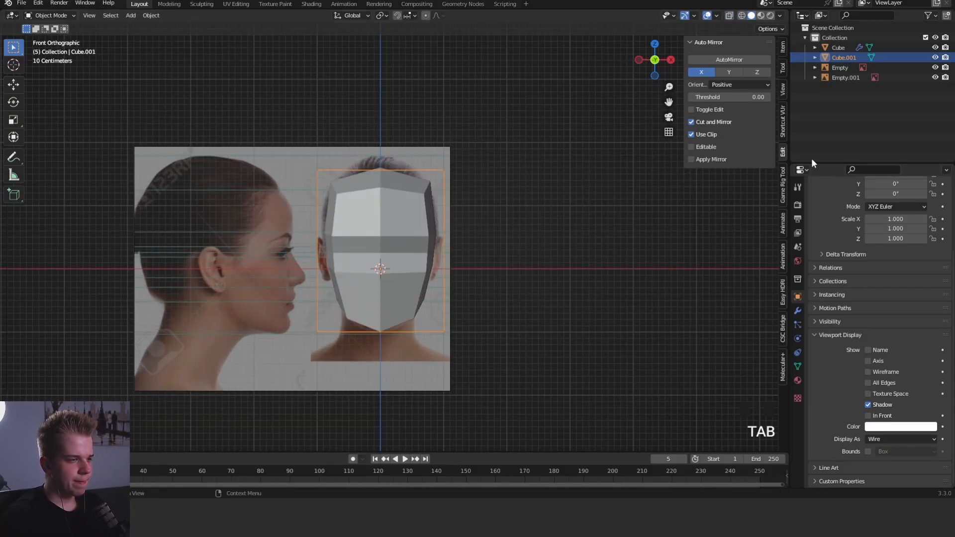
- Add an Array modifier to the wire cube with a count of 7
middle_drag(522, 149, 527, 246)
key(KP_1)
click(798, 308)
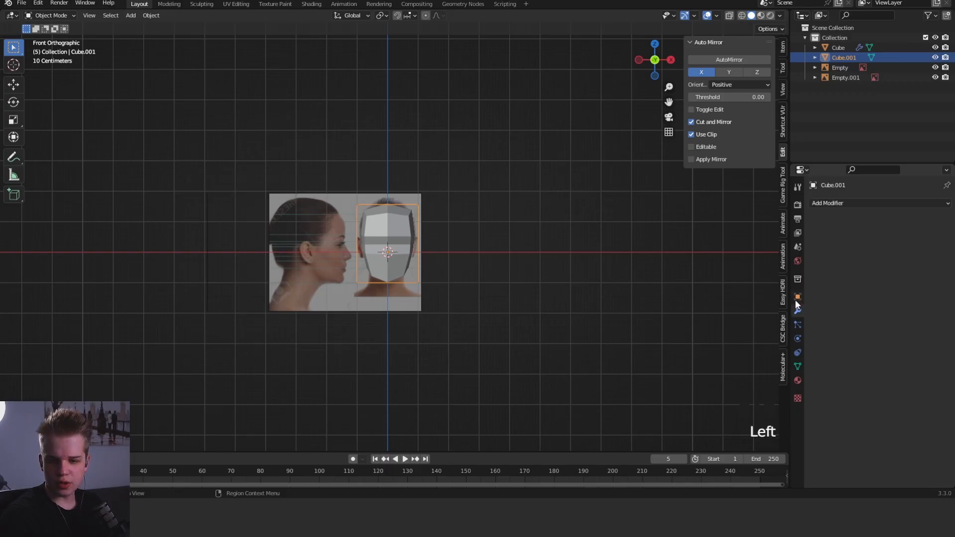
click(878, 200)
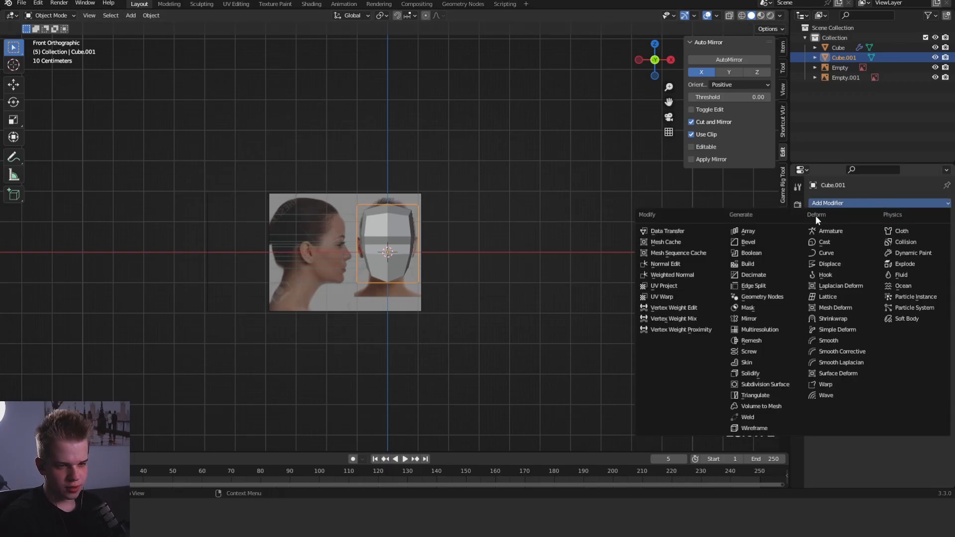
click(759, 228)
text(1)
key(Return)
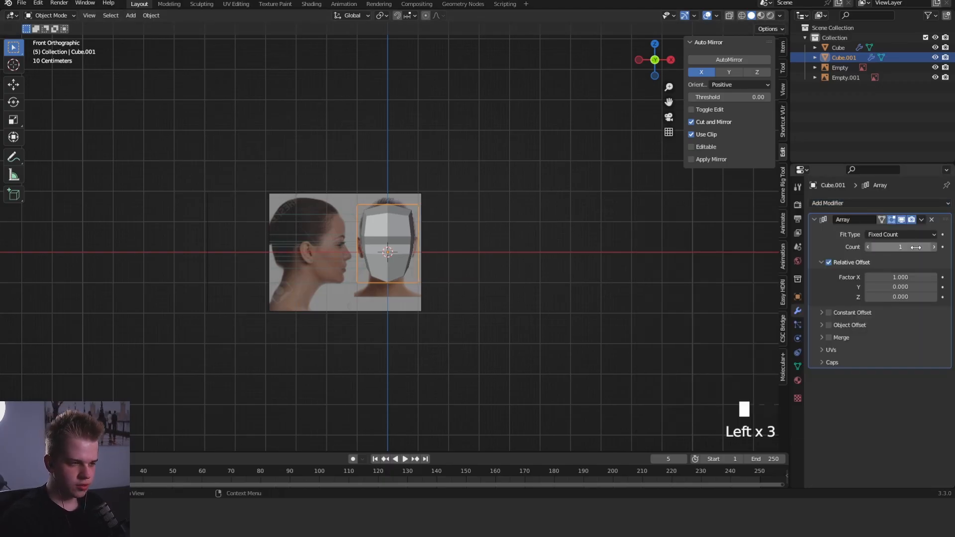
key(Return)
scroll(582, 225, down, 4)
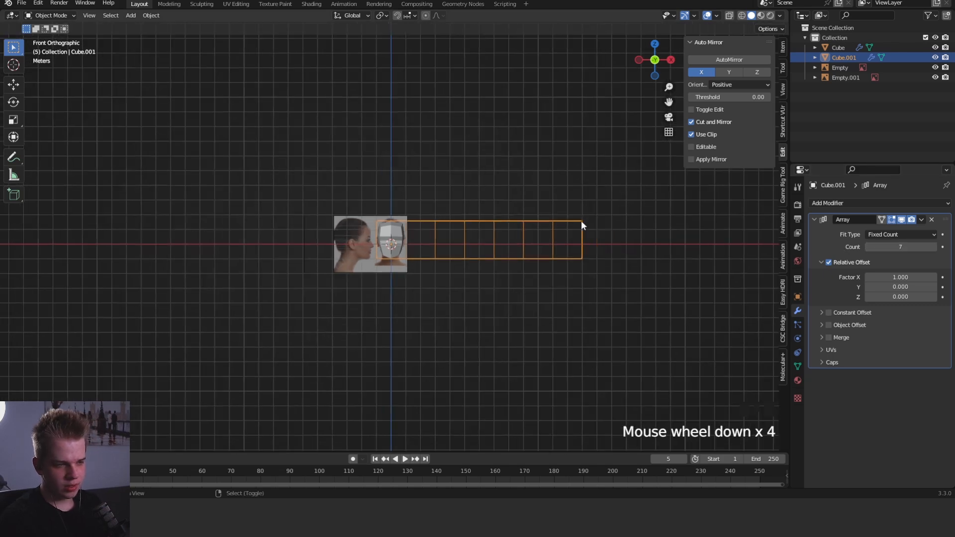
- Set the array's relative offset factors to X 0 and Z -1 so the cubes stack downward
click(913, 277)
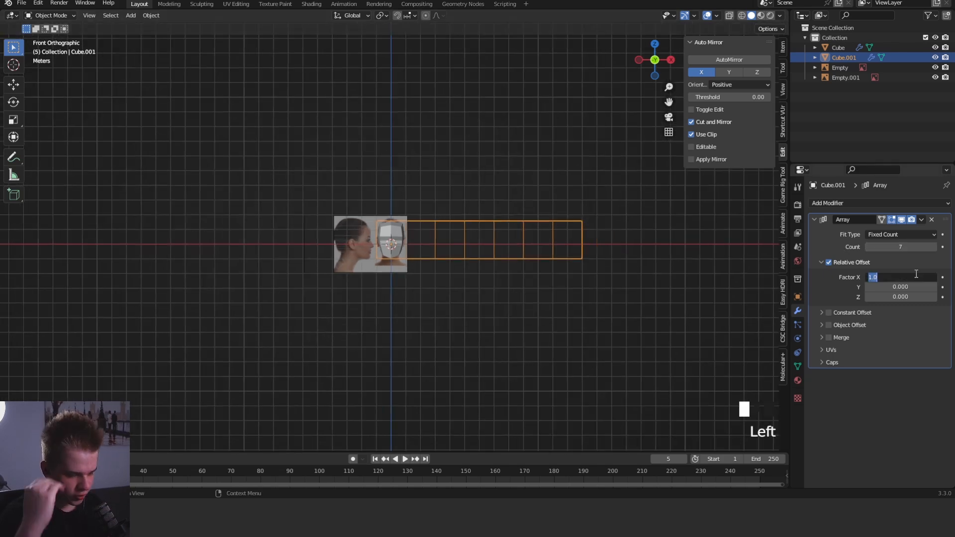
text(0)
key(Return)
double_click(915, 297)
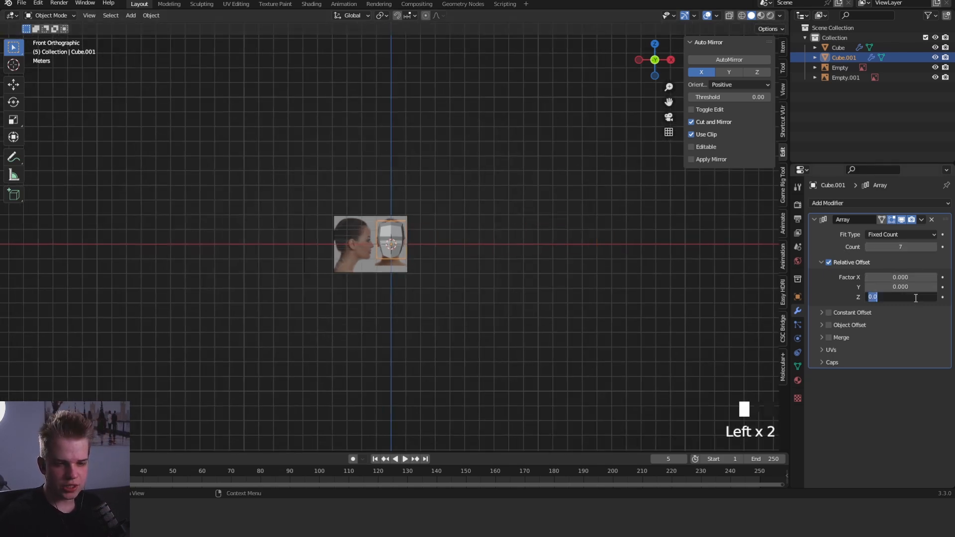
text(-1)
key(Return)
- Examine the column of stacked wire cubes below the head from the front and in perspective
shift+middle_drag(567, 268, 435, 339)
key(alt+a)
key(KP_1)
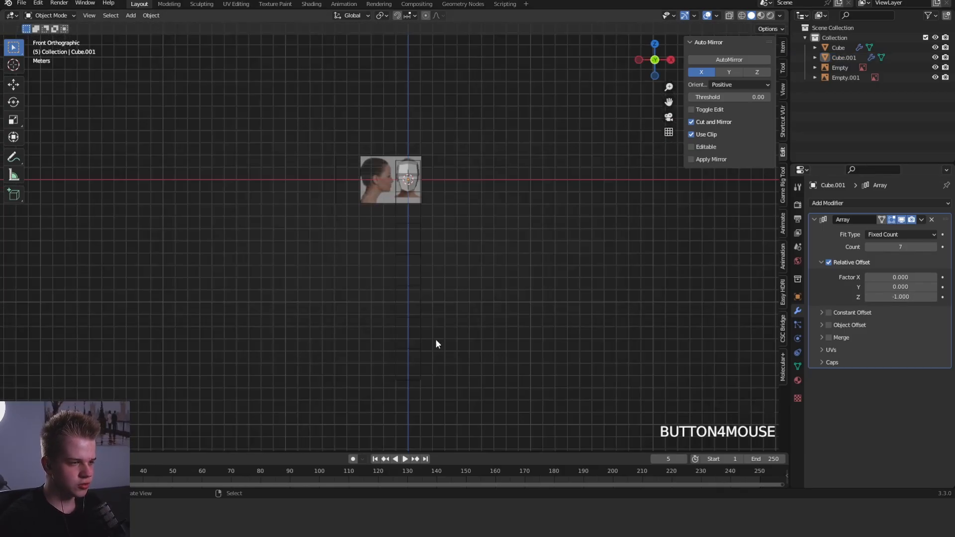
middle_drag(460, 393, 269, 115)
key(KP_1)
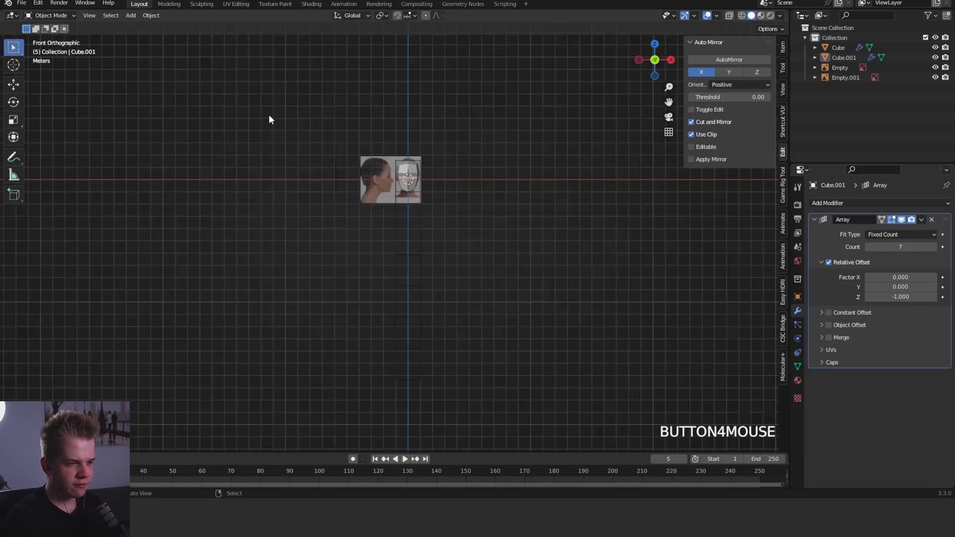
middle_drag(263, 161, 452, 204)
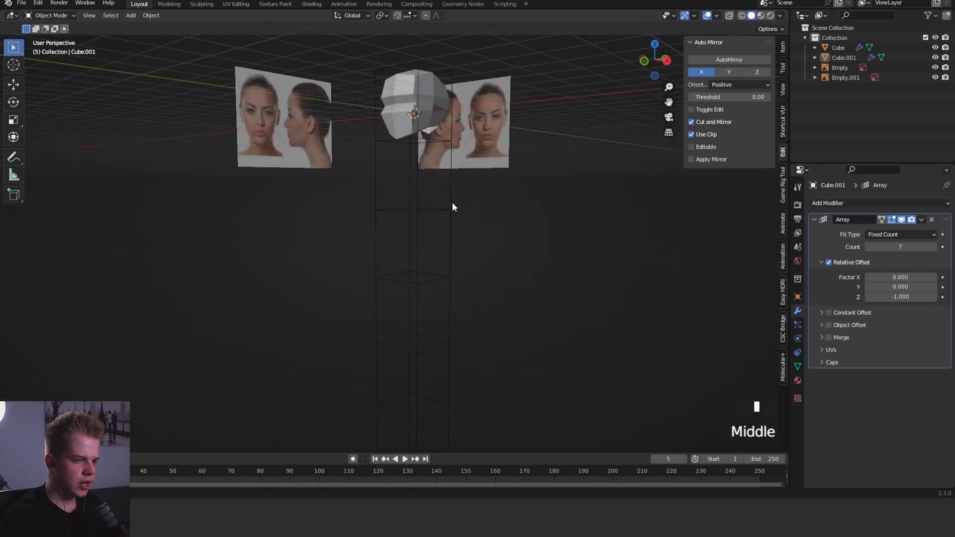
key(KP_1)
shift+middle_drag(436, 238, 459, 208)
right_click(399, 237)
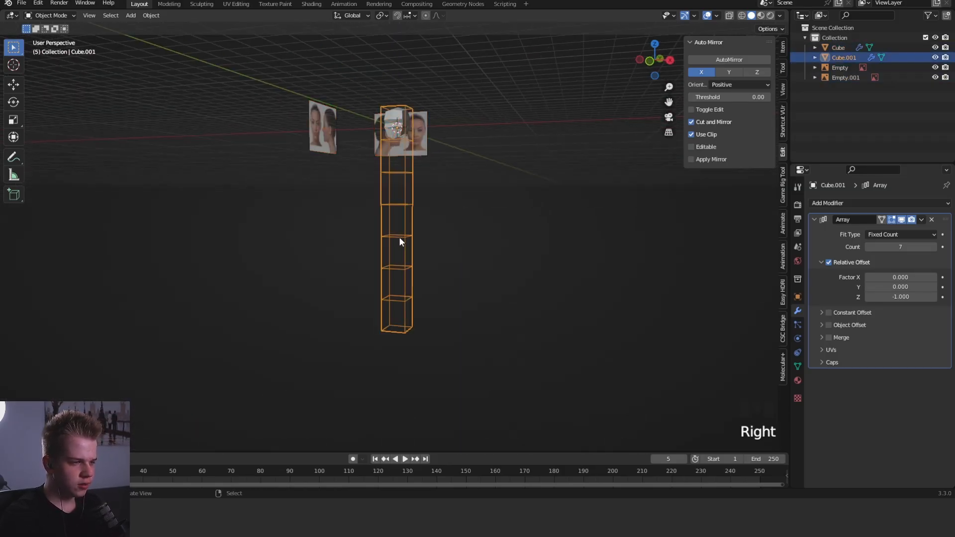
key(alt+a)
key(KP_1)
scroll(416, 243, up, 2)
right_click(411, 244)
scroll(397, 237, up, 2)
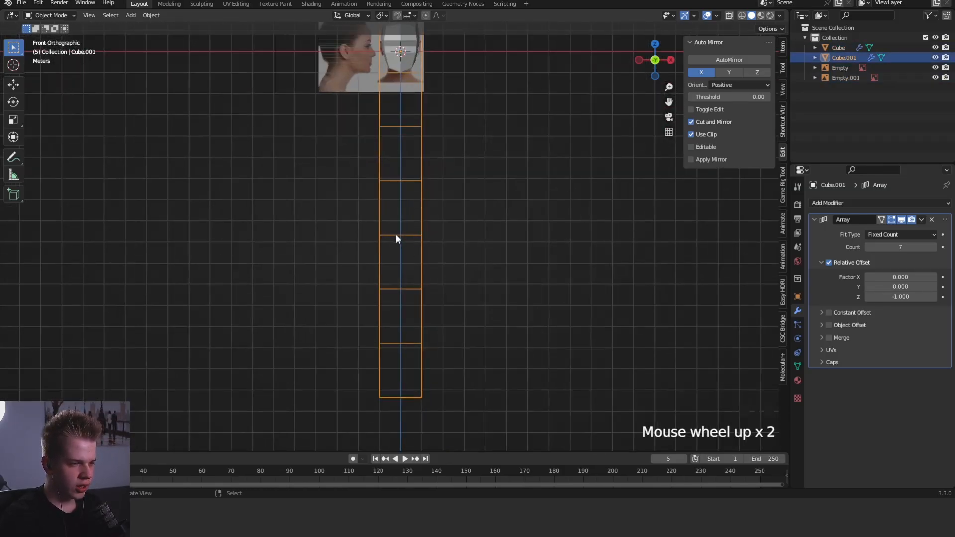
- Annotate the cube column with horizontal lines at hip level, midway down the fourth cube, and at shoulder level below the chin
shift+middle_drag(434, 233, 416, 255)
scroll(444, 263, up, 2)
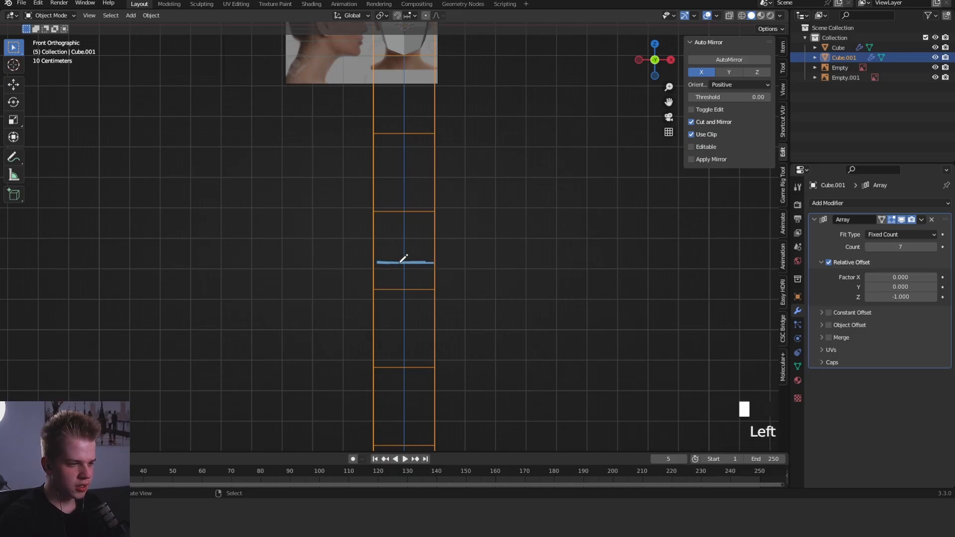
scroll(431, 247, down, 4)
ctrl+scroll(431, 235, up, 1)
scroll(434, 187, up, 4)
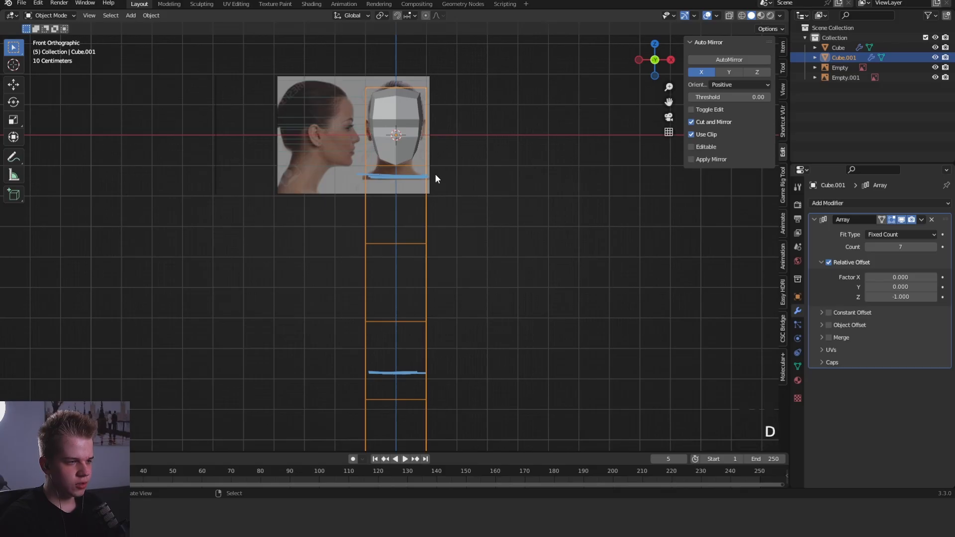
- Annotate one leg on the cube column, with a foot scribble in the lowest cube, a thigh line, a knee circle and a shin line
scroll(481, 248, down, 4)
shift+middle_drag(481, 247, 454, 266)
scroll(416, 351, up, 2)
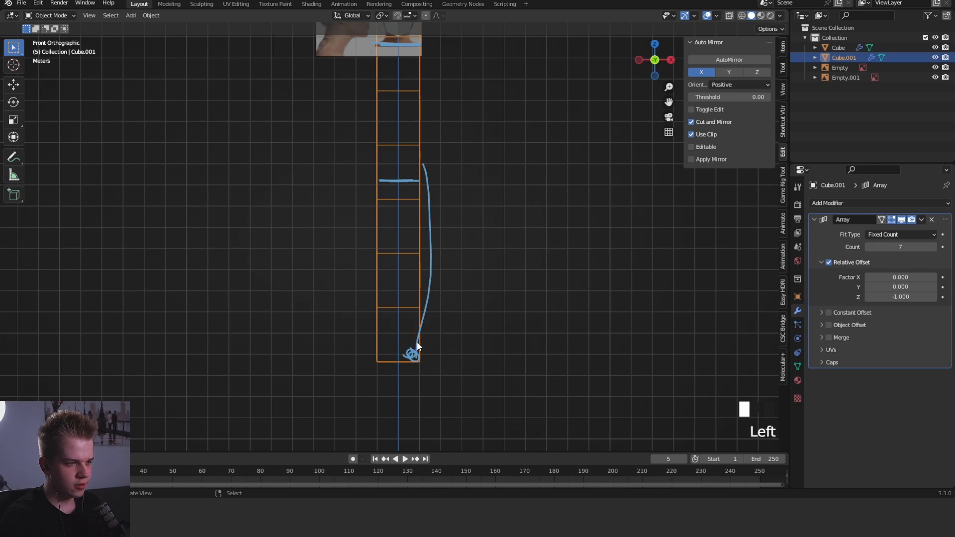
drag(423, 255, 421, 255)
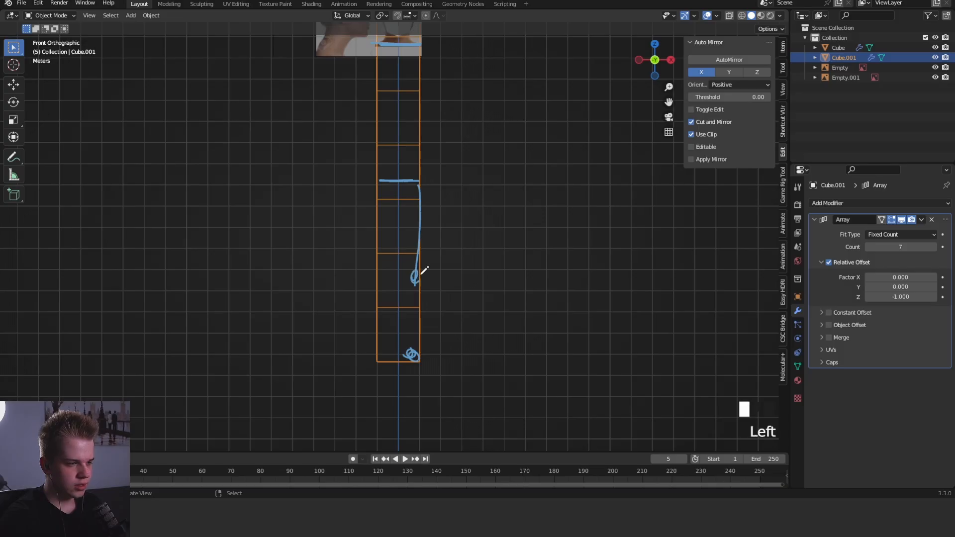
- Annotate the shoulder joint with a small circle at the end of the shoulder line
shift+middle_drag(442, 210, 435, 291)
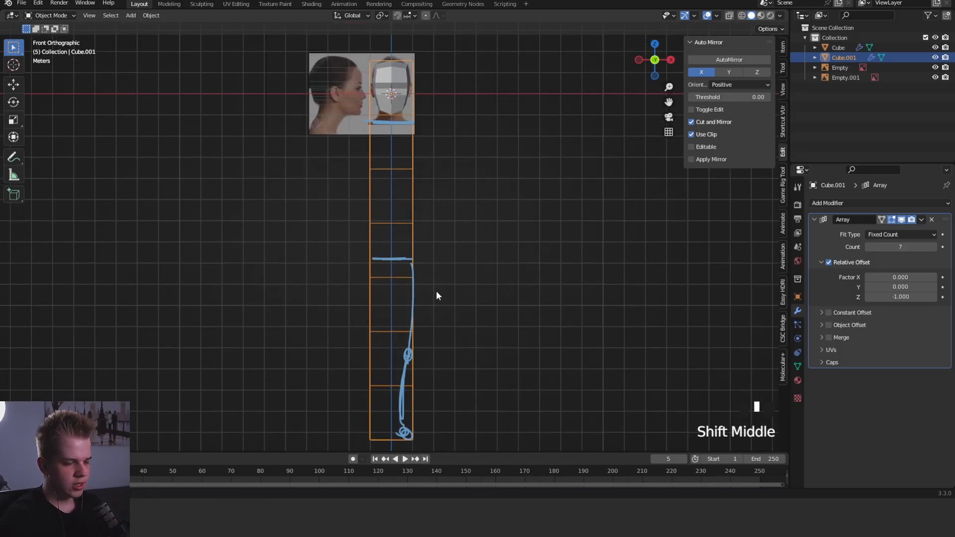
shift+middle_drag(438, 182, 437, 235)
key(d)
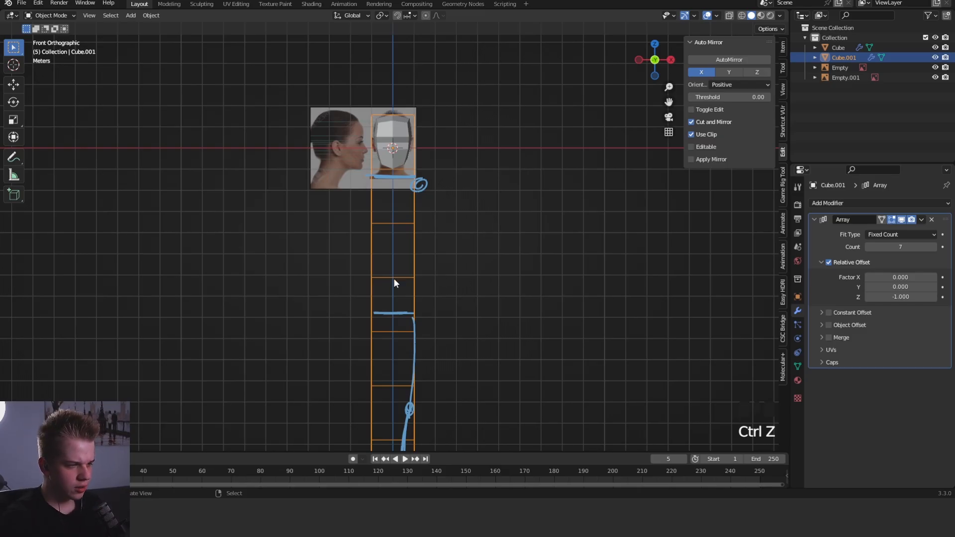
- Add a new mesh cube and move it down along Z to chest level in the guide column
shift+middle_drag(390, 306, 415, 245)
scroll(497, 225, down, 4)
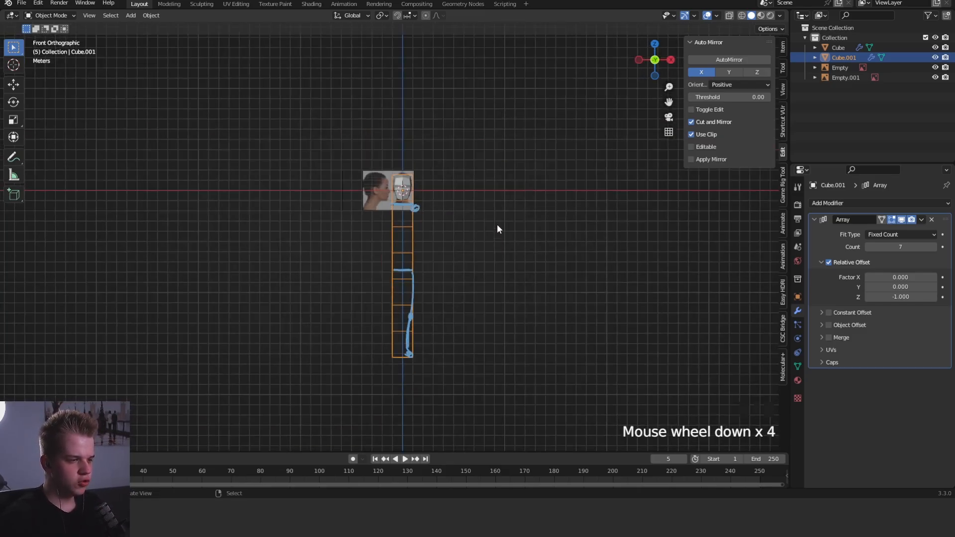
key(shift+a)
mouse_move(484, 214)
click(555, 224)
shift+middle_drag(555, 154, 533, 226)
key(g)
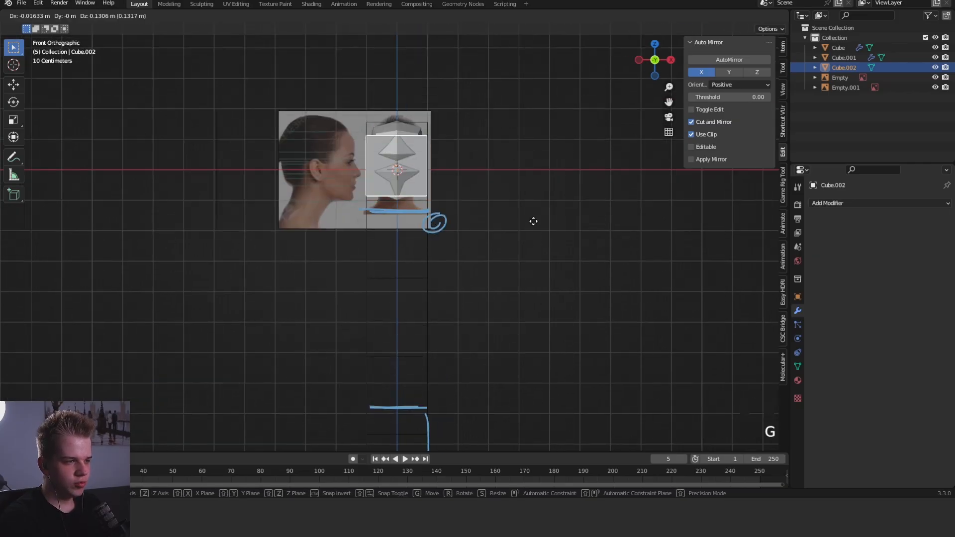
key(z)
click(547, 371)
shift+middle_drag(494, 324, 493, 283)
- Raise the cube's upper vertices along Z to the annotated shoulder line
key(Tab)
drag(487, 212, 282, 274)
key(alt+z)
middle_drag(283, 273, 320, 267)
drag(485, 204, 291, 271)
key(g)
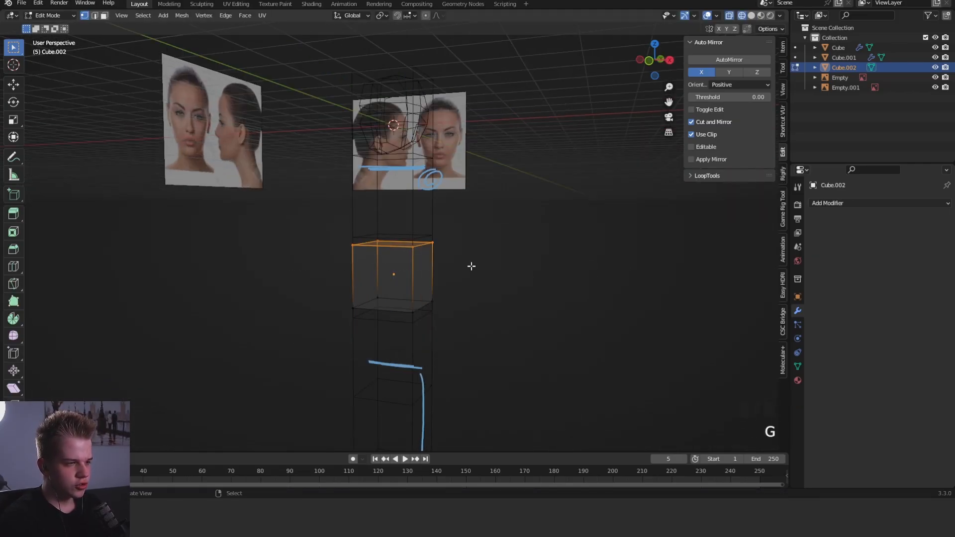
key(g)
key(z)
click(512, 141)
- Lower the cube's bottom vertices along Z to just above the annotated hip line, forming a torso block
drag(490, 271, 290, 346)
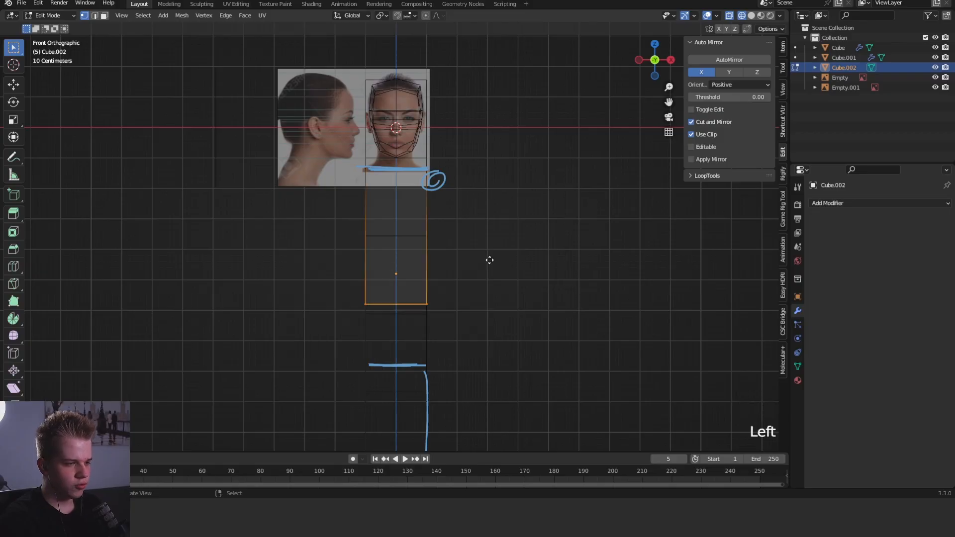
key(g)
key(z)
click(483, 312)
key(z)
middle_drag(517, 305, 548, 290)
- Add a horizontal loop cut at mid-torso and shift it forward along Y in the right side view
key(grave)
key(grave)
key(z)
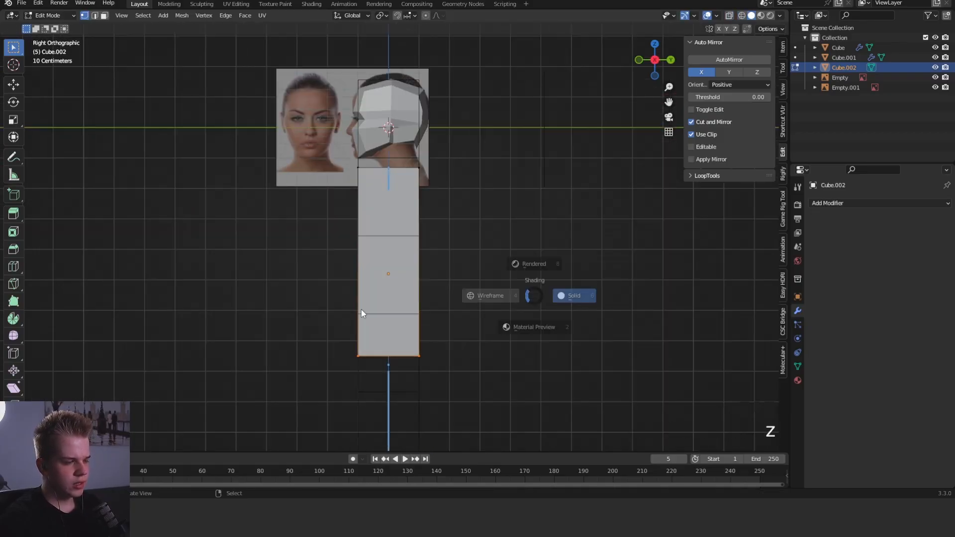
key(1)
key(ctrl+r)
click(435, 254)
key(g)
key(y)
click(455, 275)
- Move, rotate and scale the torso's bottom vertices in side view to tilt the pelvis with its back edge higher
drag(445, 318, 320, 377)
key(g)
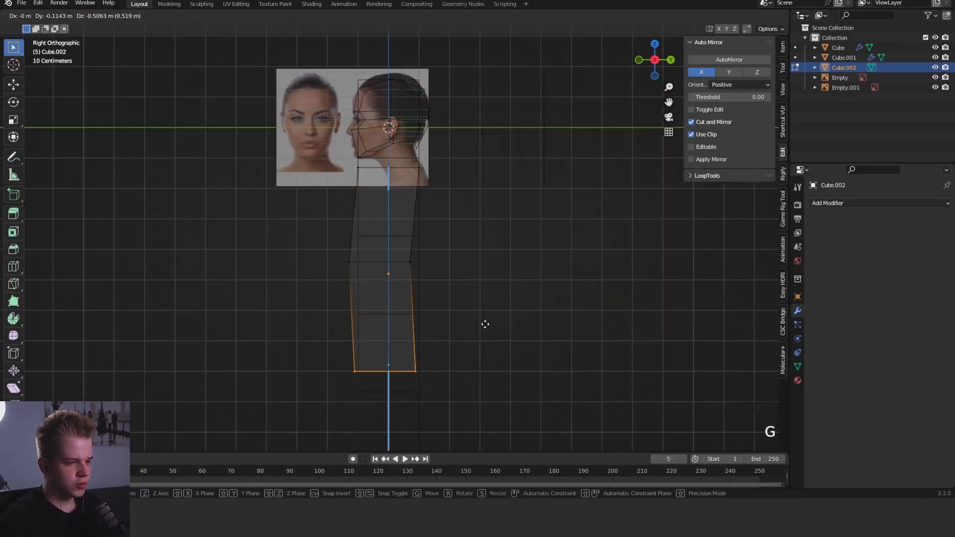
click(477, 332)
key(r)
click(492, 287)
key(s)
click(526, 272)
key(g)
click(526, 270)
- Reposition the torso's shoulder, waist and bottom vertices in side view to curve the profile, with the shoulders shifted backward
shift+middle_drag(384, 214, 373, 265)
drag(295, 213, 413, 242)
key(g)
click(328, 270)
drag(279, 353, 416, 291)
key(g)
click(429, 292)
shift+middle_drag(388, 343, 390, 292)
drag(283, 437, 455, 339)
key(g)
click(552, 330)
- Widen the torso's waist and shoulders along X in the front view
key(KP_1)
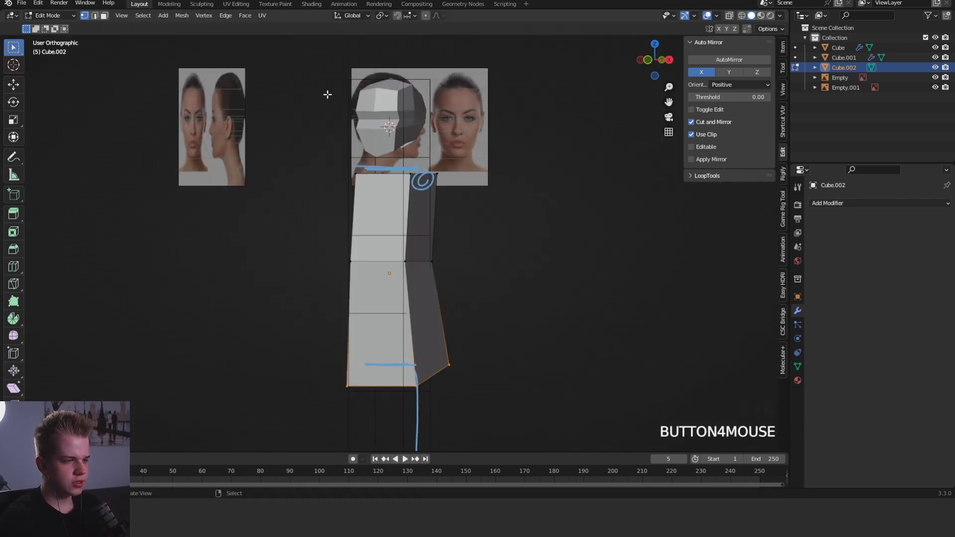
key(Tab)
key(Tab)
key(Tab)
key(alt+z)
drag(296, 296, 465, 244)
key(alt+z)
key(s)
key(x)
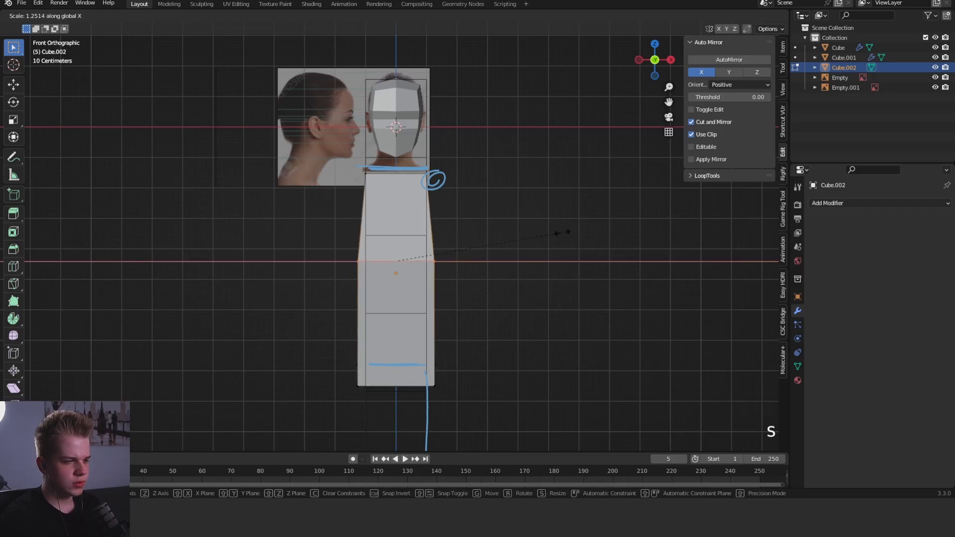
- Place an edge loop across the hips above the torso's bottom edge and scale it along X by about 1.16
key(g)
key(g)
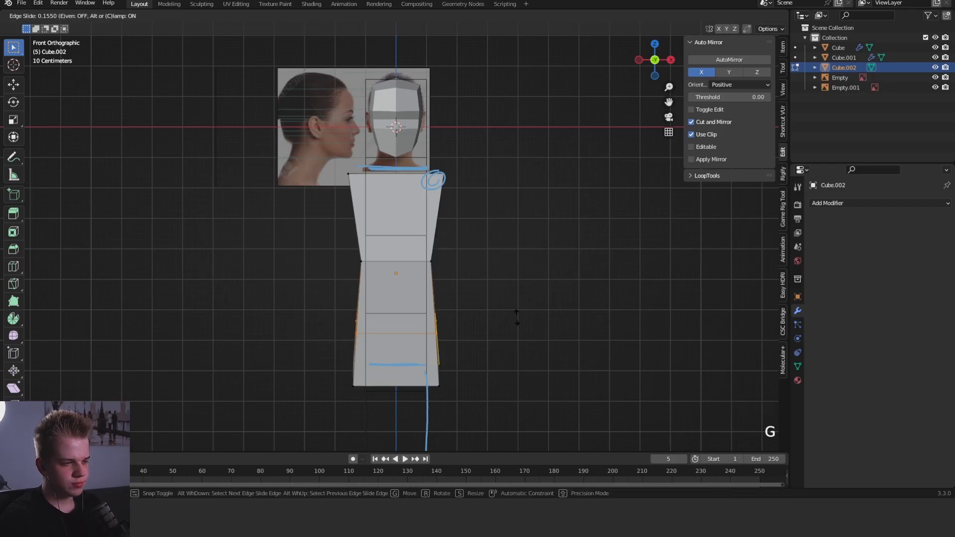
click(516, 330)
key(s)
key(x)
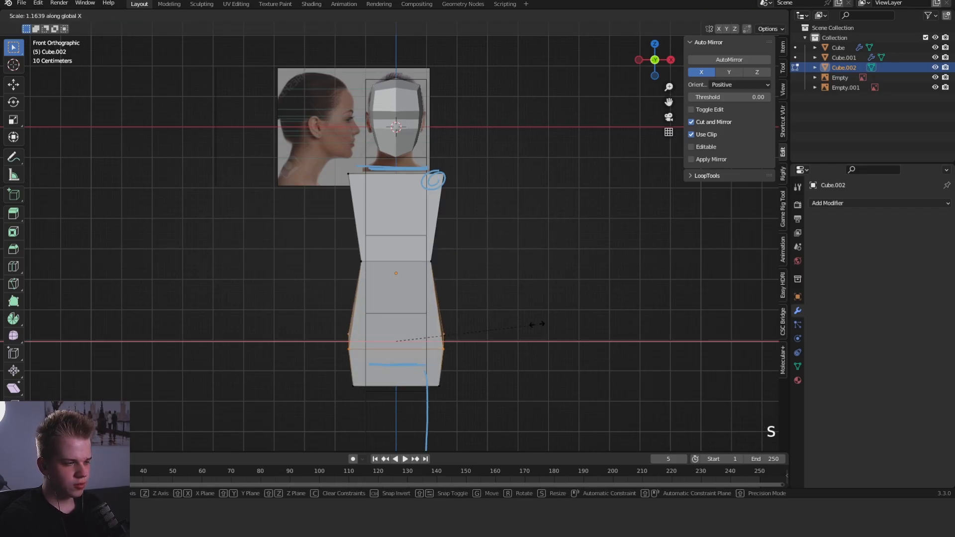
click(535, 325)
- Reposition the hip loop's vertices in side view so the back sits higher and bulges out for the buttocks
middle_drag(533, 325, 422, 333)
key(z)
key(z)
mouse_move(319, 369)
mouse_down()
mouse_move(370, 335)
mouse_move(444, 314)
mouse_up()
key(g)
click(411, 314)
key(alt+z)
- Reposition the front waist vertices in the side view
key(alt+z)
key(g)
click(480, 298)
key(alt+z)
drag(312, 275, 373, 236)
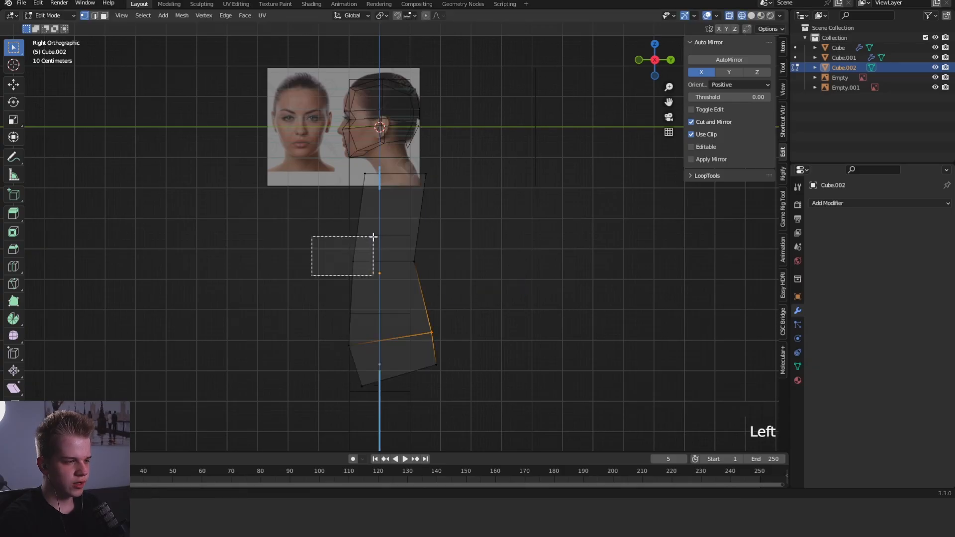
key(g)
click(396, 221)
- Examine the torso block's shape in perspective, outside and inside Edit Mode
key(Tab)
click(468, 215)
alt+middle_drag(467, 215, 522, 172)
scroll(522, 172, up, 1)
key(Tab)
mouse_move(522, 171)
shift+middle_down()
mouse_move(526, 210)
mouse_move(486, 211)
shift+middle_up()
key(z)
scroll(499, 226, down, 3)
- Hide the Note annotation layer with the proportion sketches
key(n)
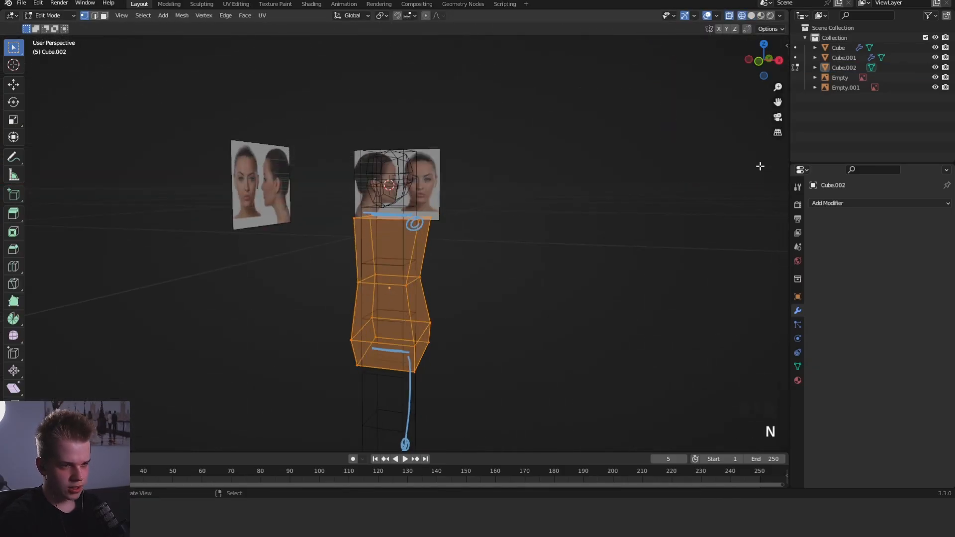
key(n)
key(n)
click(781, 97)
scroll(709, 310, down, 6)
click(708, 312)
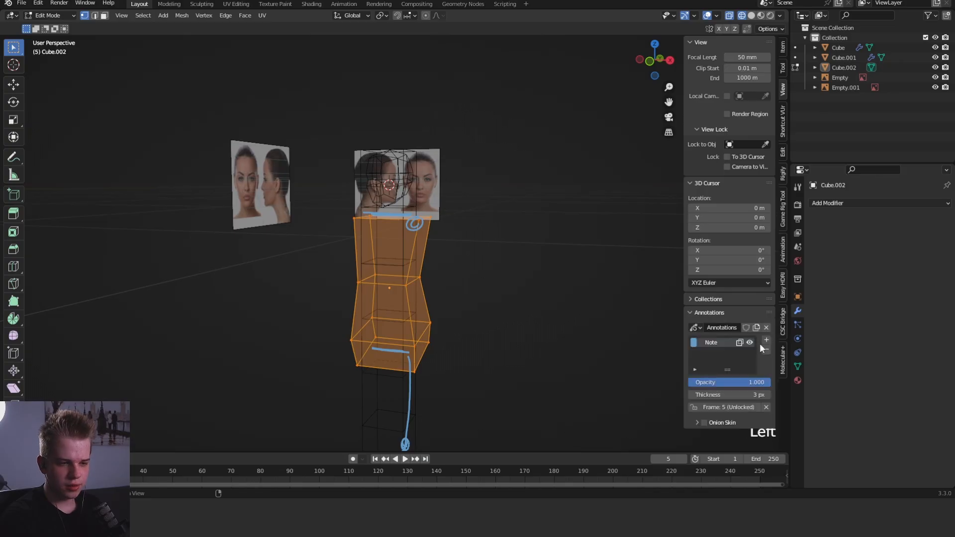
- Return to solid shading and add a horizontal loop cut midway between the torso's shoulders and waist
key(z)
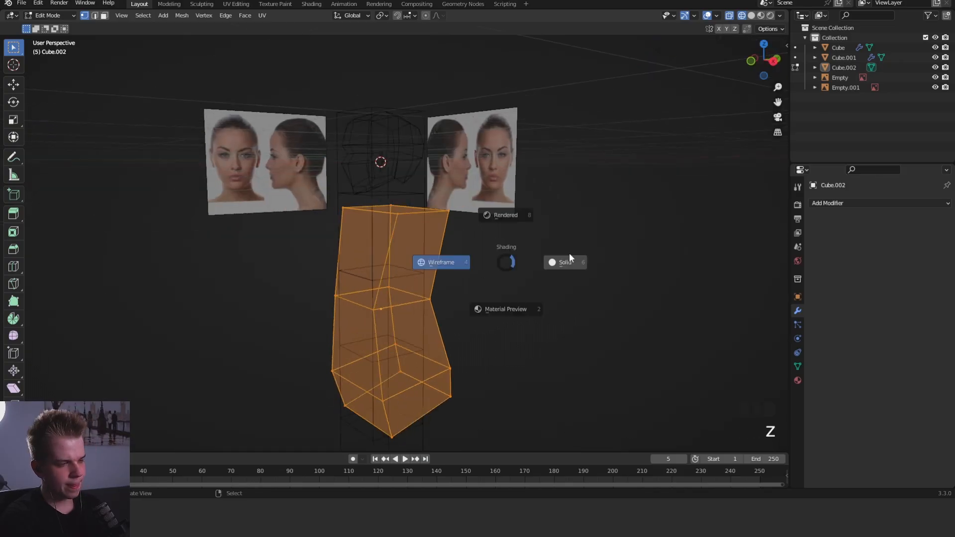
click(568, 254)
key(ctrl+r)
click(445, 253)
click(444, 253)
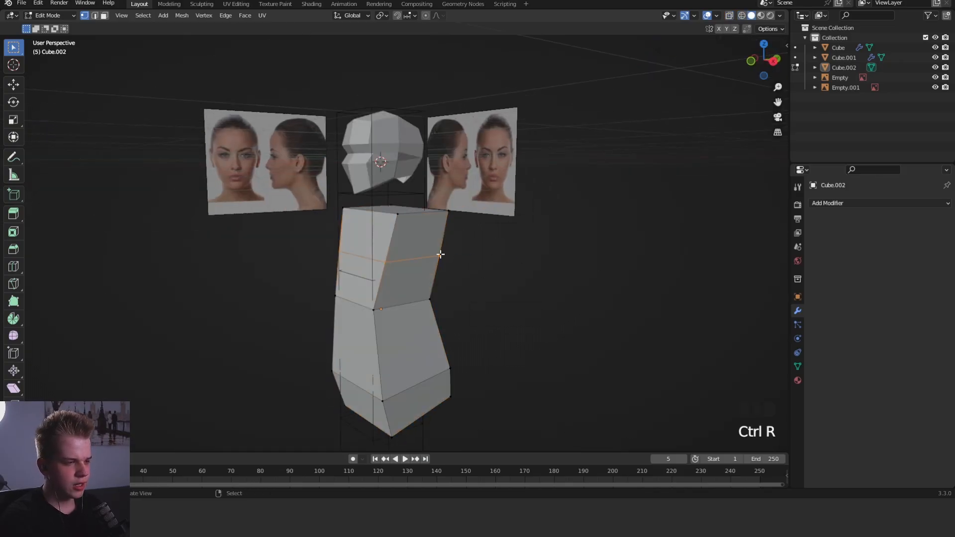
- Select the whole torso mesh and mirror it across X with AutoMirror
key(3)
right_click(410, 218)
key(1)
shift+middle_drag(407, 217, 488, 217)
scroll(567, 254, up, 2)
key(a)
key(n)
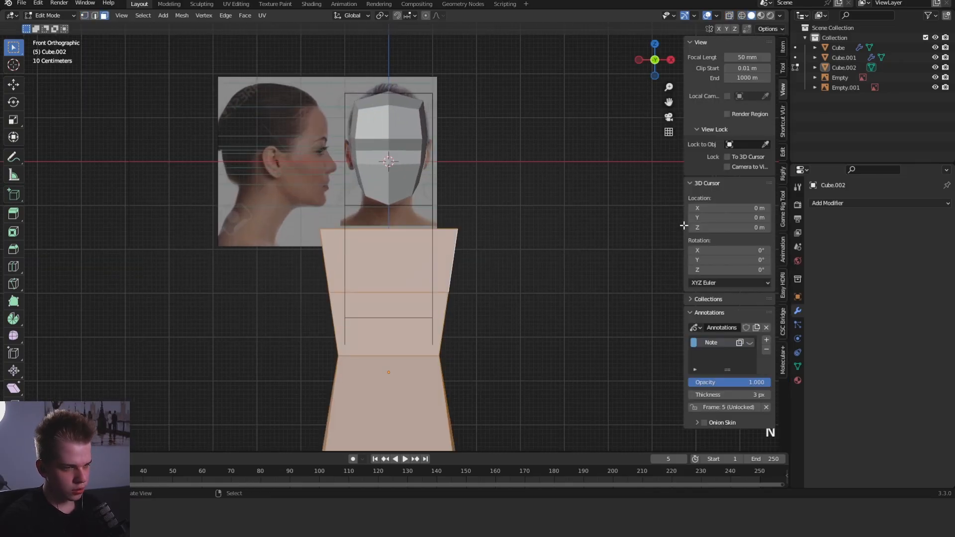
click(782, 155)
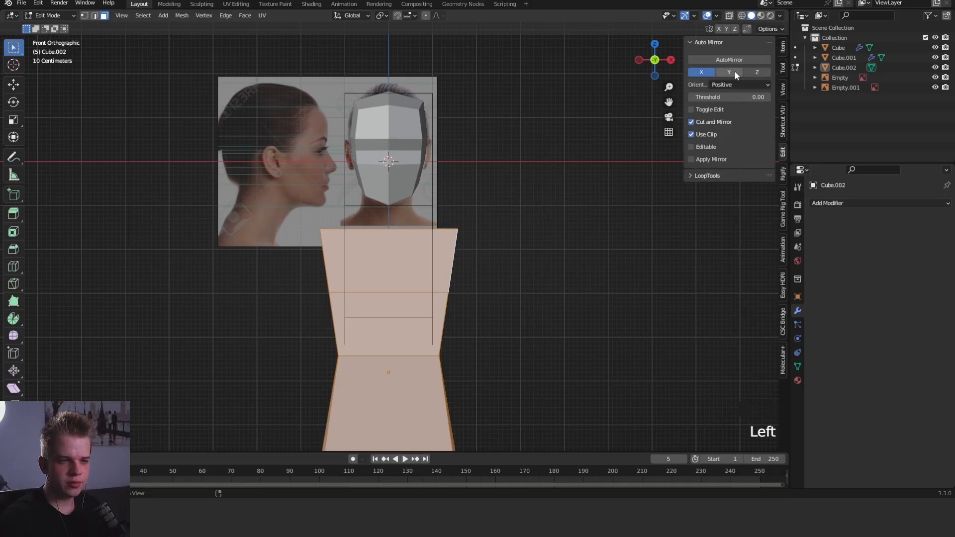
click(730, 60)
- Lower the torso's upper side face slightly in front view so the shoulders slope outward
mouse_move(478, 259)
middle_down()
mouse_move(515, 265)
mouse_move(499, 266)
middle_up()
scroll(478, 266, up, 3)
right_click(420, 269)
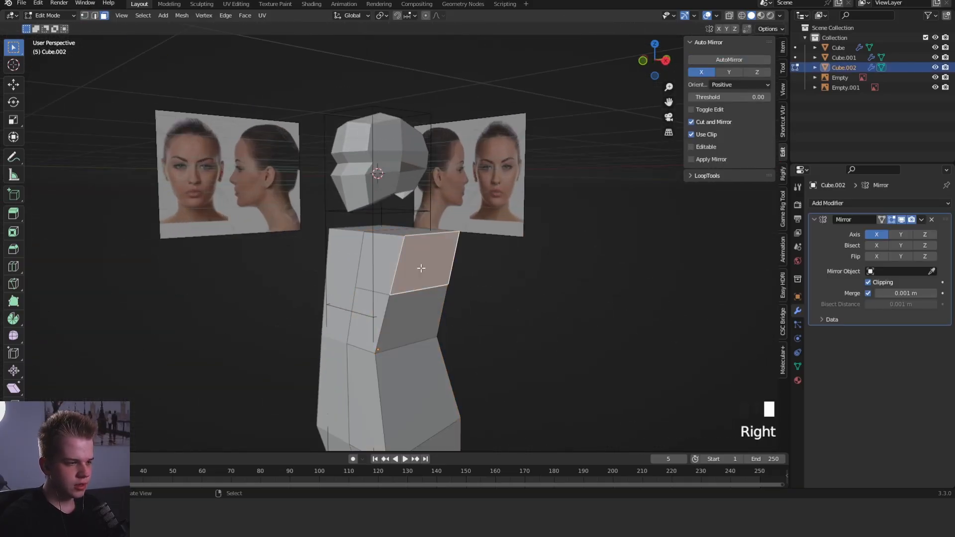
key(KP_1)
scroll(579, 237, up, 2)
key(g)
click(607, 233)
- Raise the torso's top face toward the neck and rotate it slightly in the front view
key(z)
drag(352, 243, 480, 194)
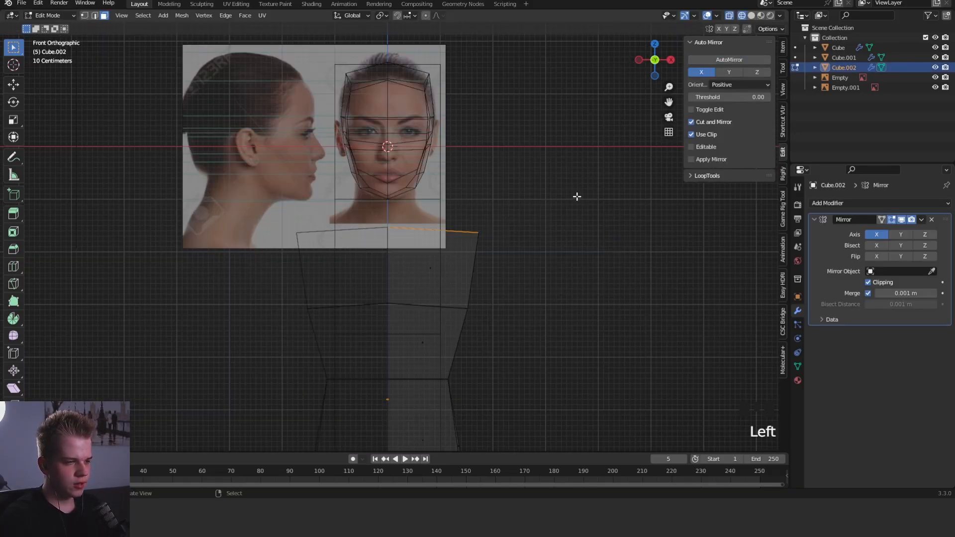
key(g)
click(550, 224)
key(z)
key(r)
click(591, 227)
key(g)
click(592, 230)
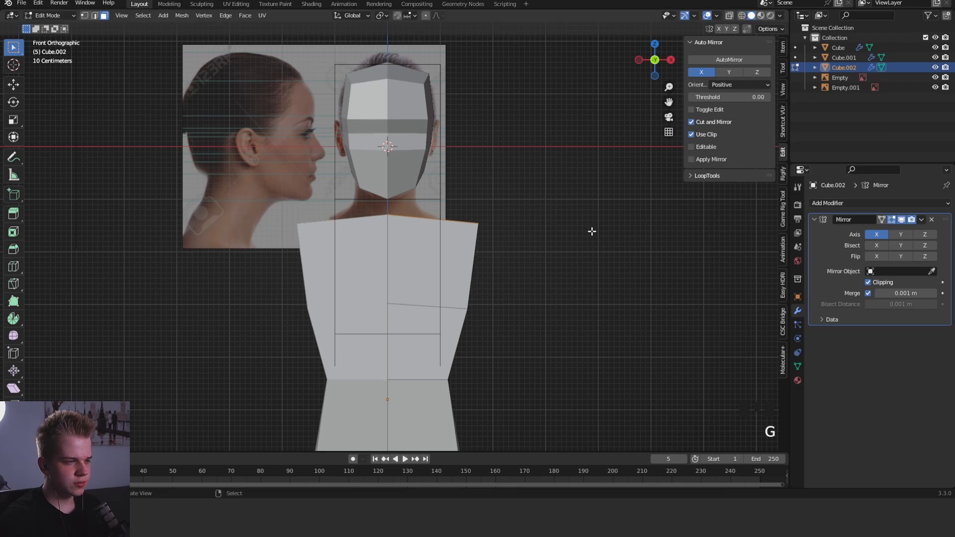
- Rotate the torso's top face in side view and move it into place to tilt the shoulders
key(KP_3)
key(r)
click(593, 218)
key(g)
click(589, 222)
- Move the outer waist vertices slightly outward along X in the front view
middle_drag(455, 266, 501, 243)
right_click(415, 255)
key(grave)
scroll(571, 226, up, 4)
key(alt+a)
key(KP_1)
key(1)
key(z)
drag(434, 275, 488, 234)
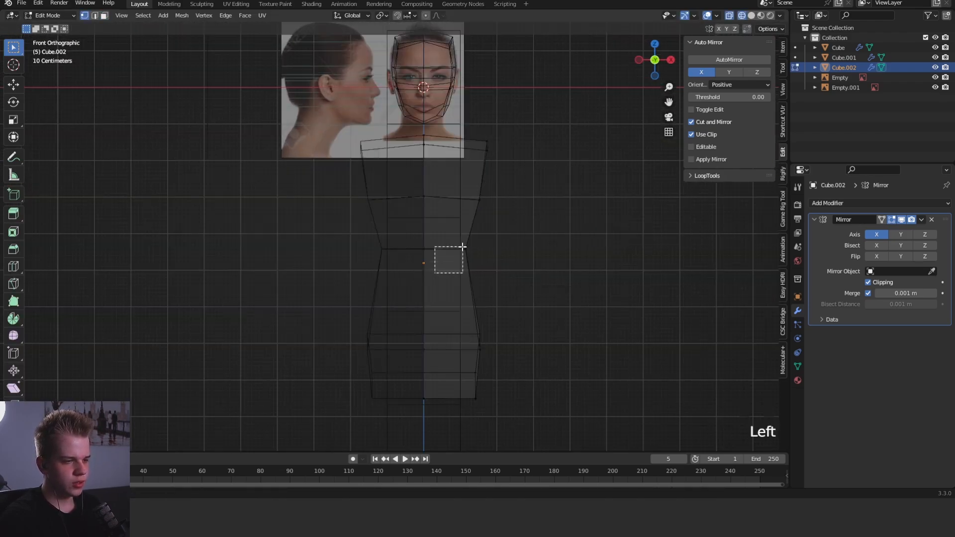
key(z)
key(g)
key(x)
click(540, 234)
- Move the outer hip vertices about 0.18 m outward along X
key(z)
drag(443, 386, 542, 315)
key(z)
key(g)
key(x)
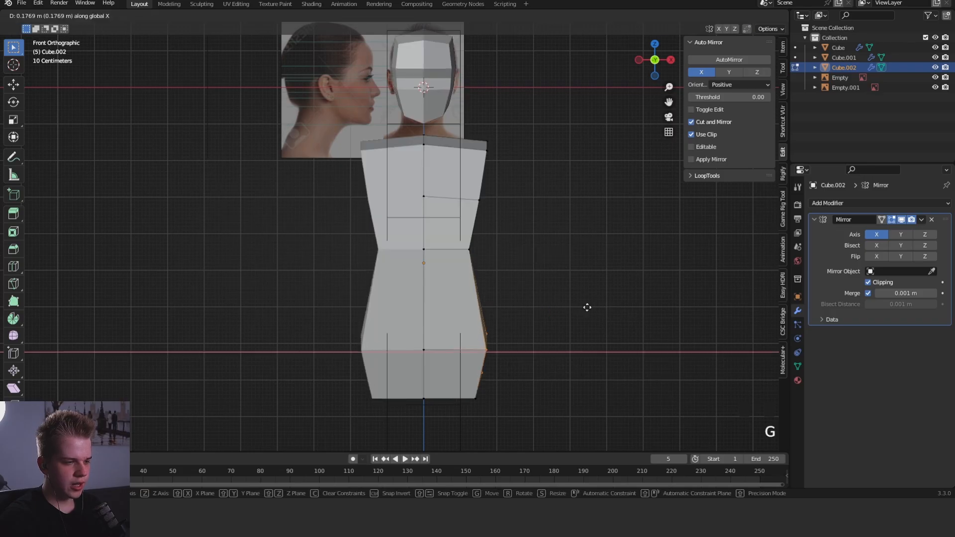
click(588, 307)
- Move the outer vertices at the torso's base up and outward to form a V-shaped pelvis
key(z)
drag(454, 414, 511, 363)
key(z)
click(554, 362)
key(g)
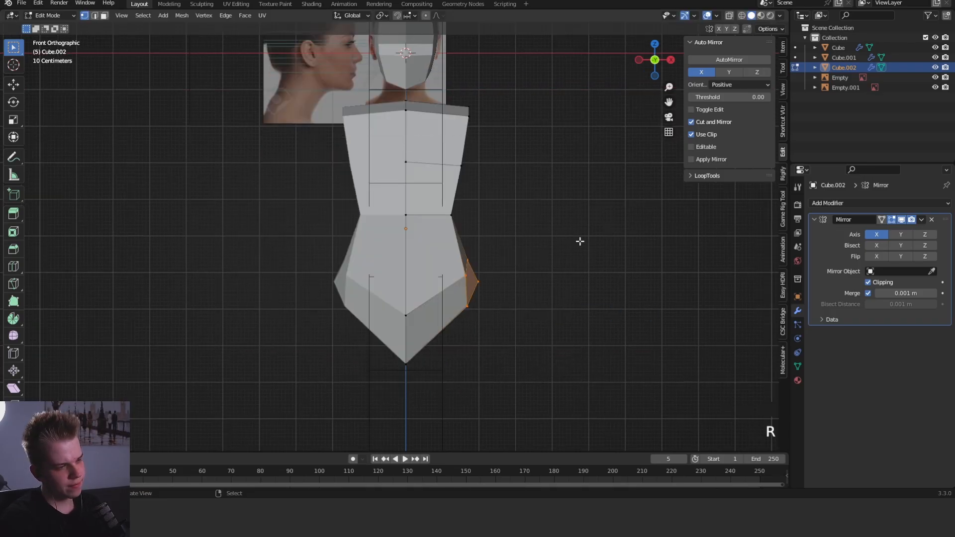
key(g)
click(579, 252)
key(z)
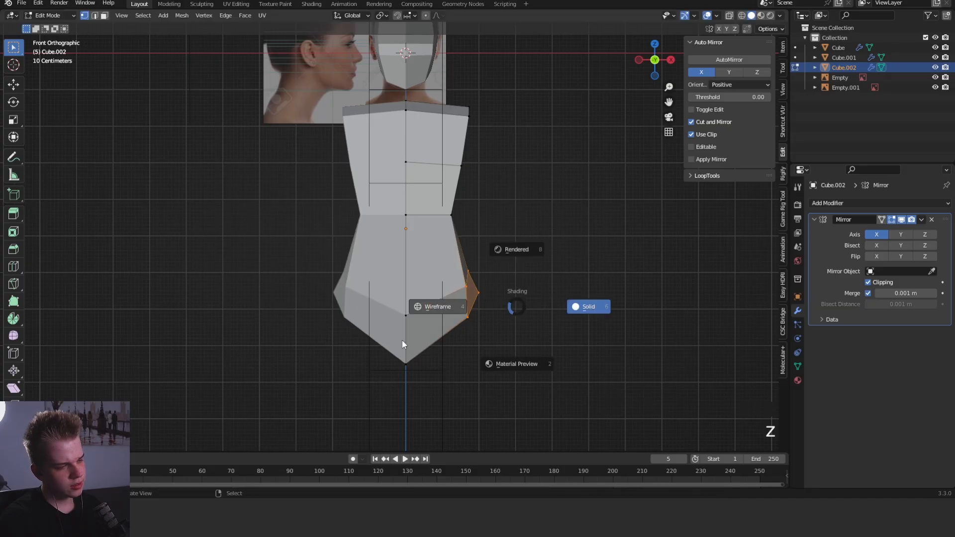
click(402, 340)
drag(367, 379, 443, 256)
key(z)
click(554, 271)
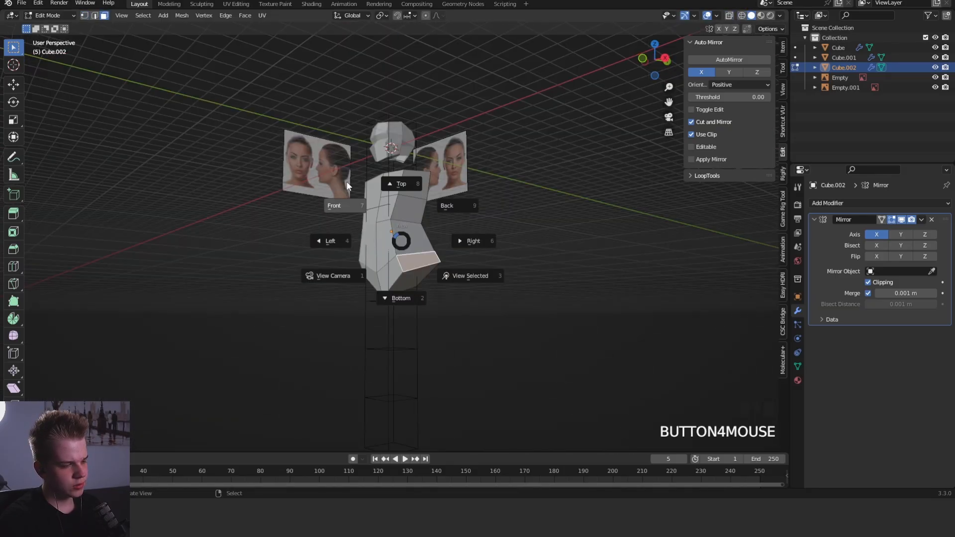
click(348, 187)
scroll(491, 264, up, 4)
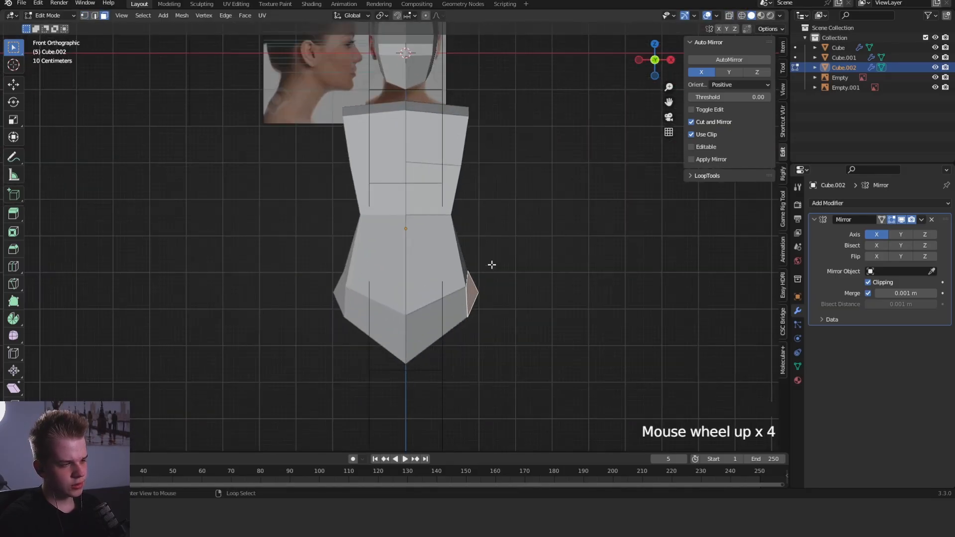
- Add a centred vertical edge loop down the torso's side
middle_drag(491, 264, 419, 277)
key(ctrl+r)
double_click(428, 271)
- Edge-slide the torso's front corner edge loop inward along the front, narrowing the front plane
key(2)
key(alt+a)
alt+click(420, 276)
key(KP_1)
key(g)
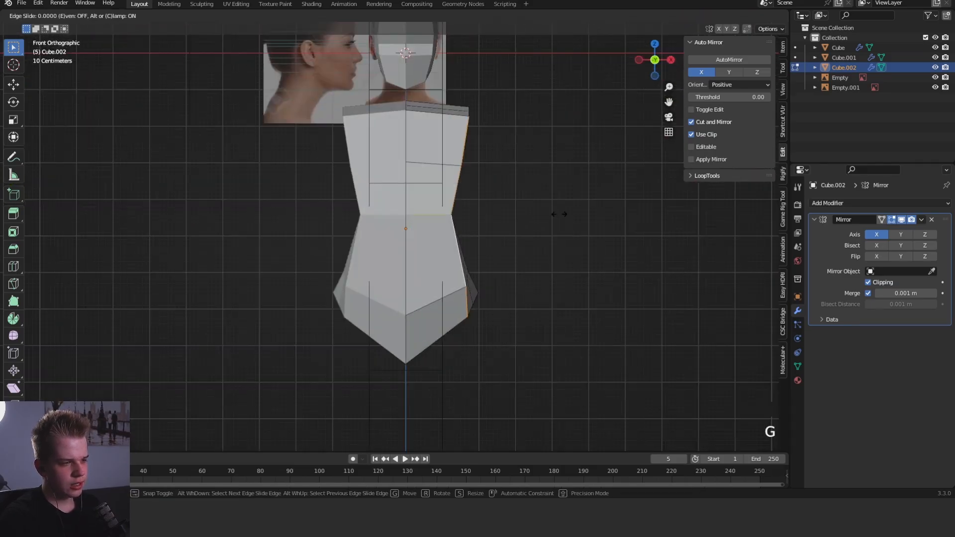
click(511, 225)
middle_drag(510, 225, 413, 239)
key(alt+a)
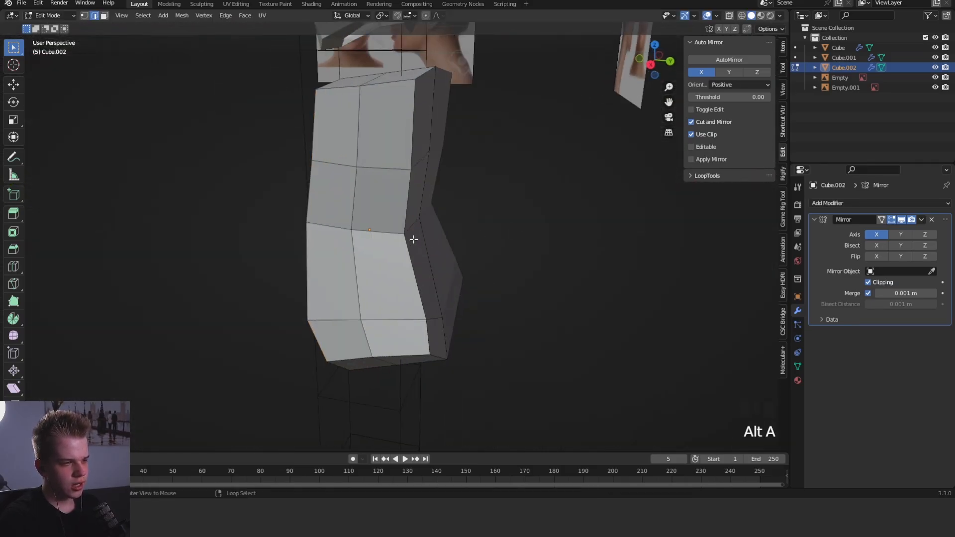
- Edge-slide the torso's rear corner edge loop inward to chamfer the back
alt+shift+right_click(413, 239)
key(g)
middle_drag(552, 243, 420, 205)
key(g)
click(522, 239)
key(KP_1)
key(KP_3)
key(g)
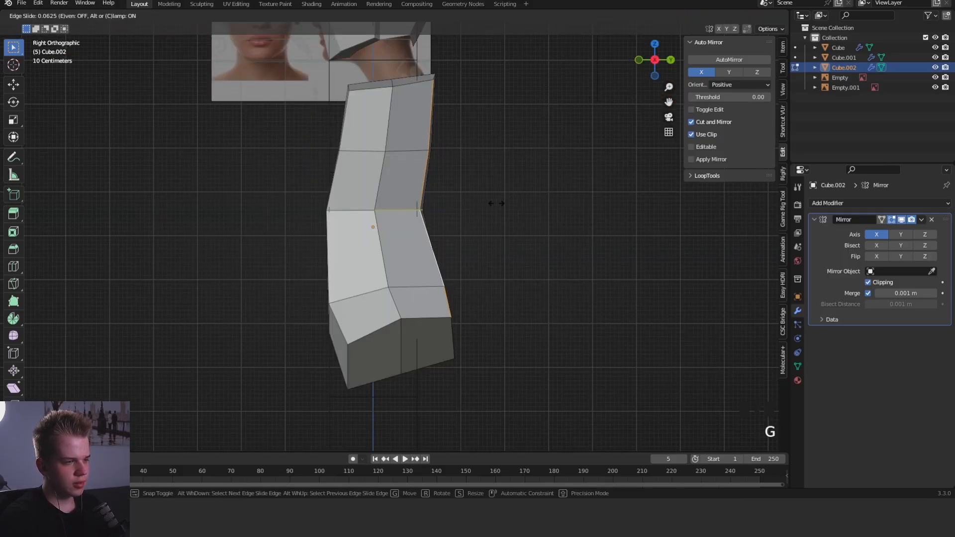
click(452, 209)
- Edge-slide the torso's front corner loop along the side toward the middle loop in the side view
alt+right_click(328, 239)
key(g)
key(g)
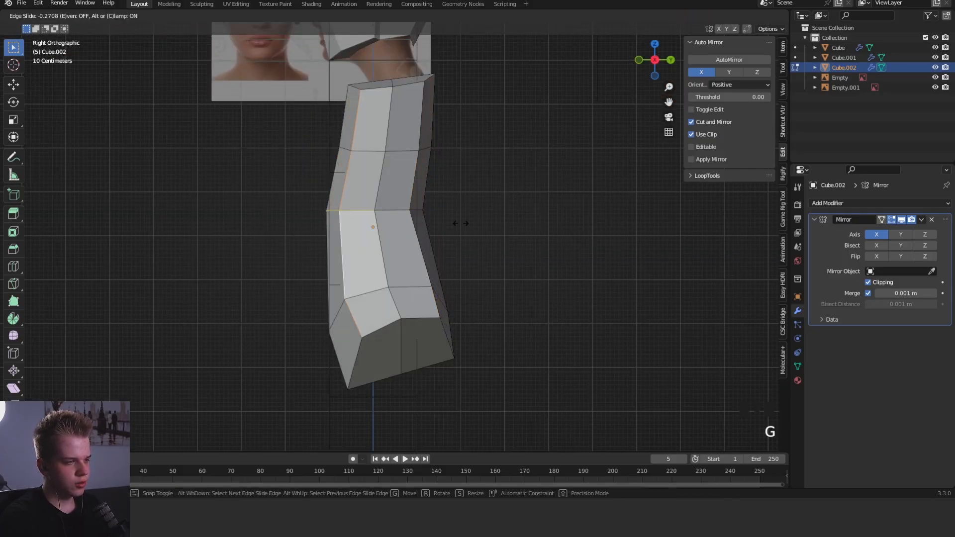
click(438, 205)
- Move the front chest vertices forward and down in the side view to shape the ribcage
key(1)
shift+middle_drag(424, 188, 431, 257)
drag(339, 234, 375, 201)
key(g)
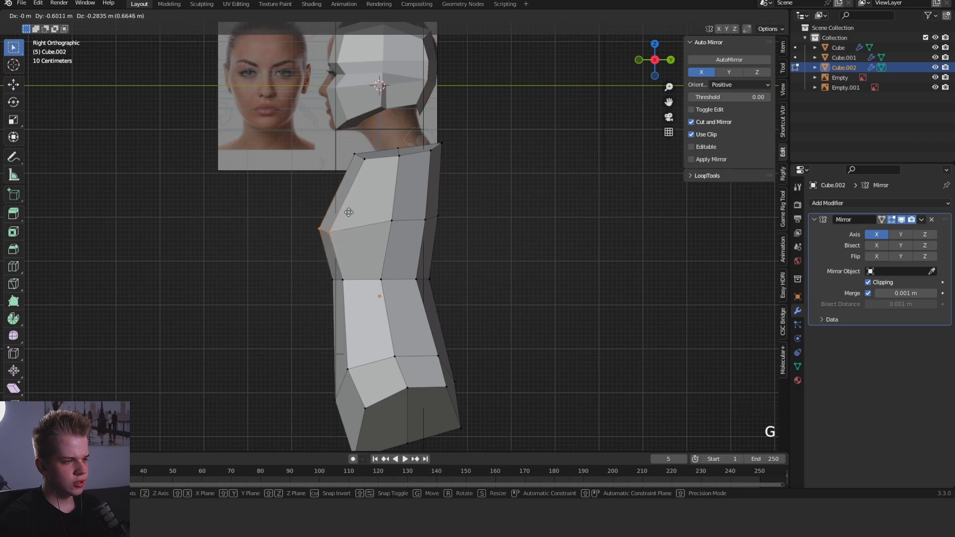
click(354, 214)
- Examine the torso's overall shape in Object Mode from the front and from angled views
key(Tab)
middle_drag(380, 218, 447, 230)
click(450, 221)
key(KP_1)
scroll(452, 193, down, 2)
middle_drag(453, 194, 535, 230)
key(KP_1)
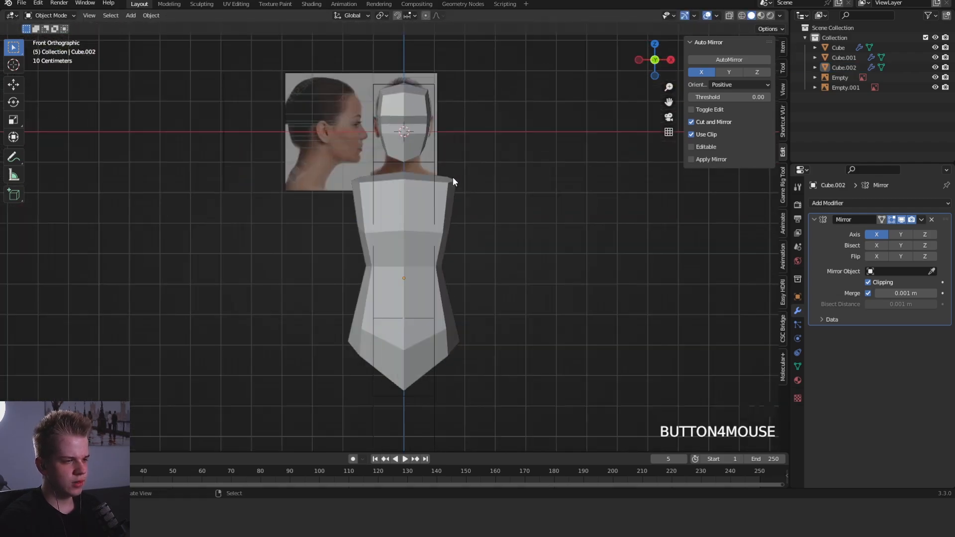
scroll(452, 179, down, 3)
middle_drag(454, 180, 521, 196)
key(KP_1)
- Select the pelvis's lower side faces and examine the leg attachment area from below
key(Tab)
scroll(470, 248, up, 3)
key(3)
middle_drag(493, 227, 321, 320)
right_click(470, 247)
shift+right_click(485, 279)
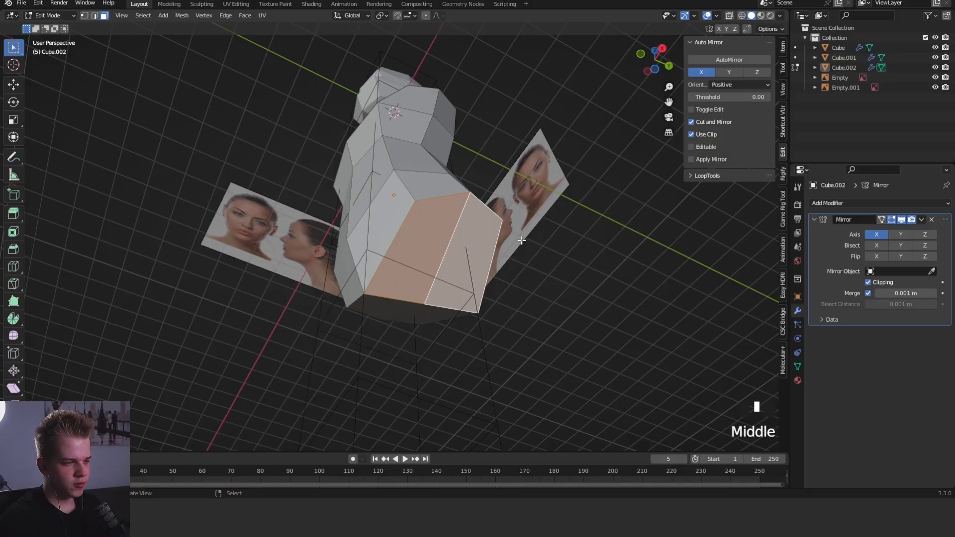
scroll(400, 264, down, 4)
middle_drag(479, 153, 444, 273)
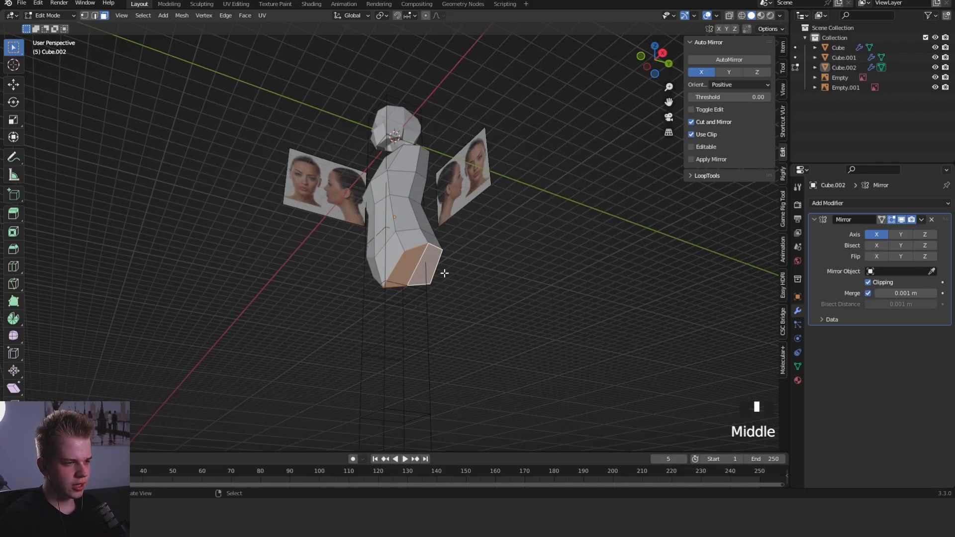
- Select the two upper side faces of the torso and examine the arm attachment area in side view
key(KP_1)
scroll(539, 237, up, 3)
key(KP_3)
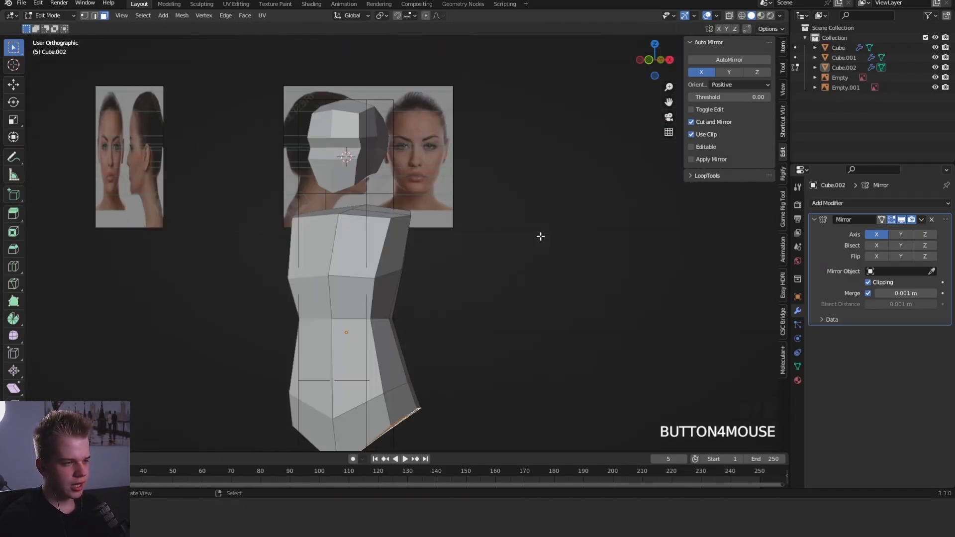
scroll(497, 249, up, 2)
right_click(387, 269)
key(1)
shift+right_click(412, 261)
key(3)
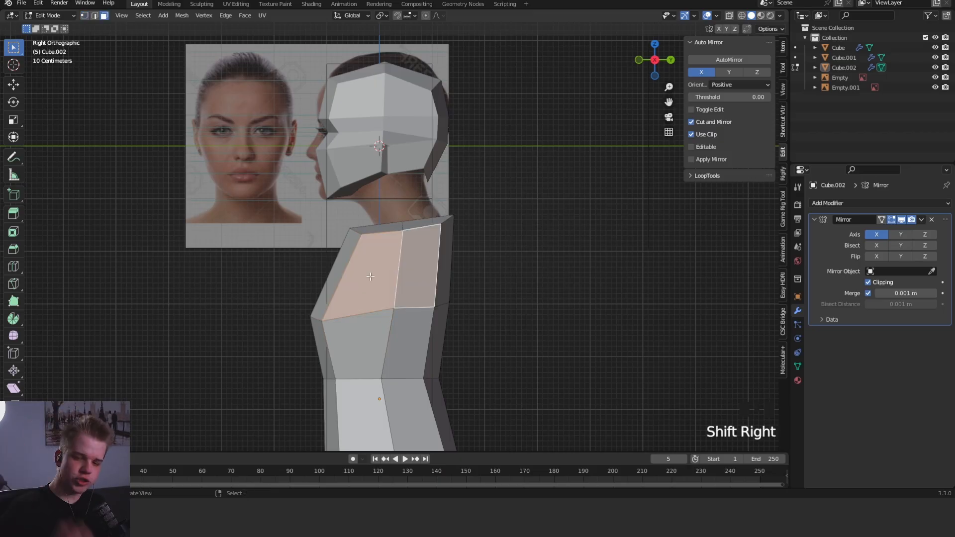
- Vertex-bevel the middle vertex on top of the torso to create a face for the neck
key(alt+a)
key(KP_1)
scroll(448, 264, up, 2)
middle_drag(405, 266, 363, 271)
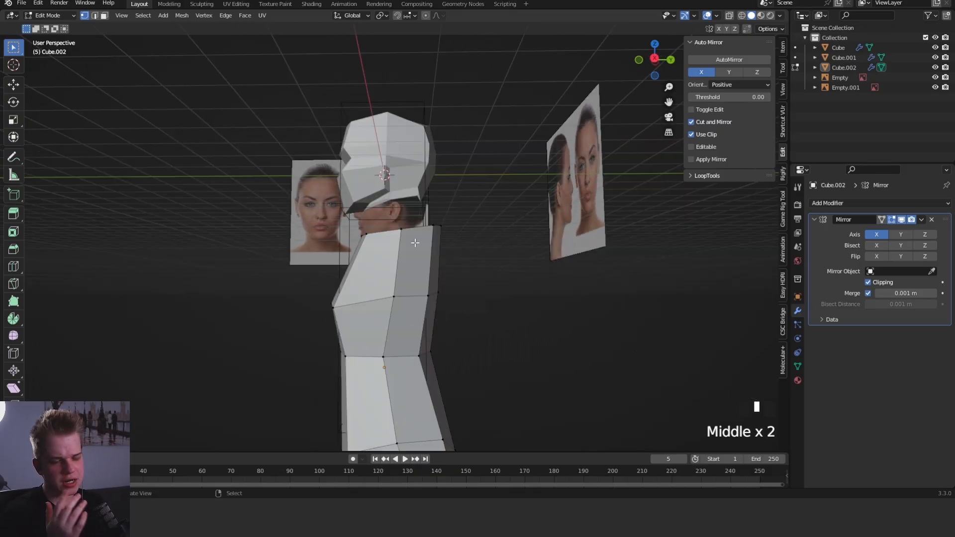
middle_drag(234, 220, 506, 323)
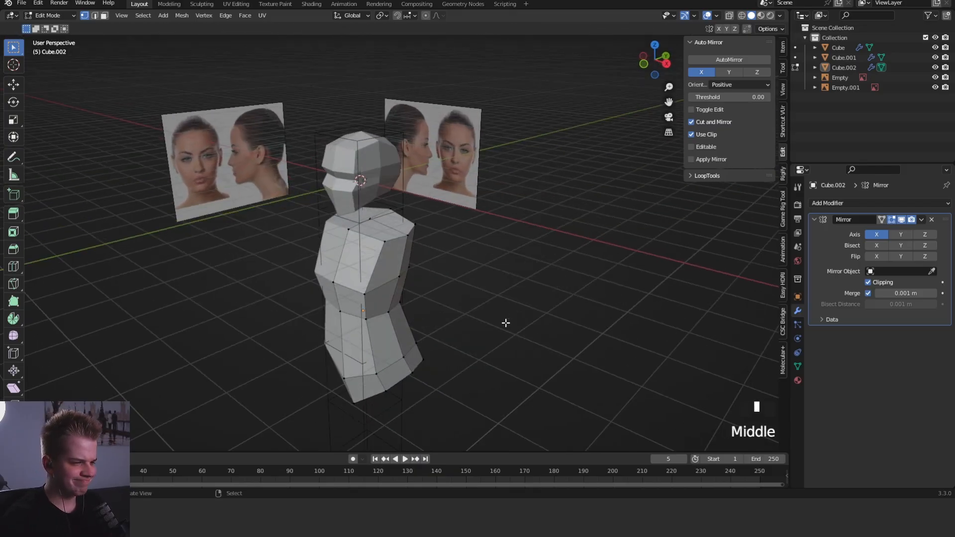
scroll(377, 249, up, 4)
middle_drag(472, 246, 442, 269)
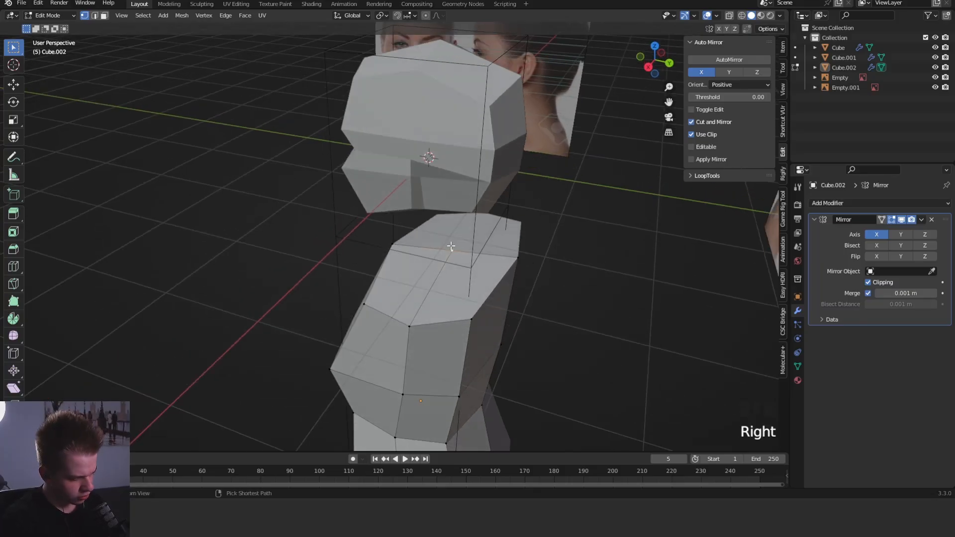
key(ctrl+b)
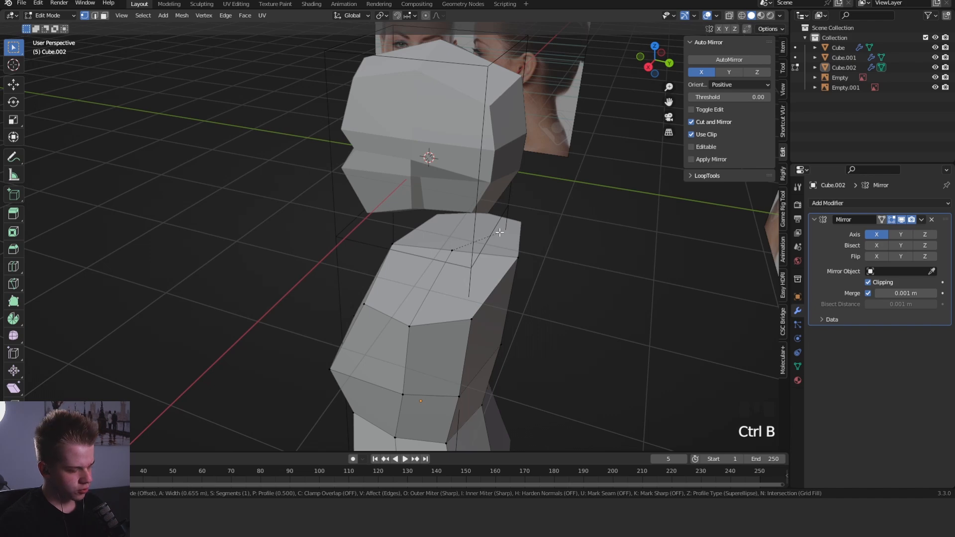
key(v)
click(501, 239)
scroll(501, 240, up, 1)
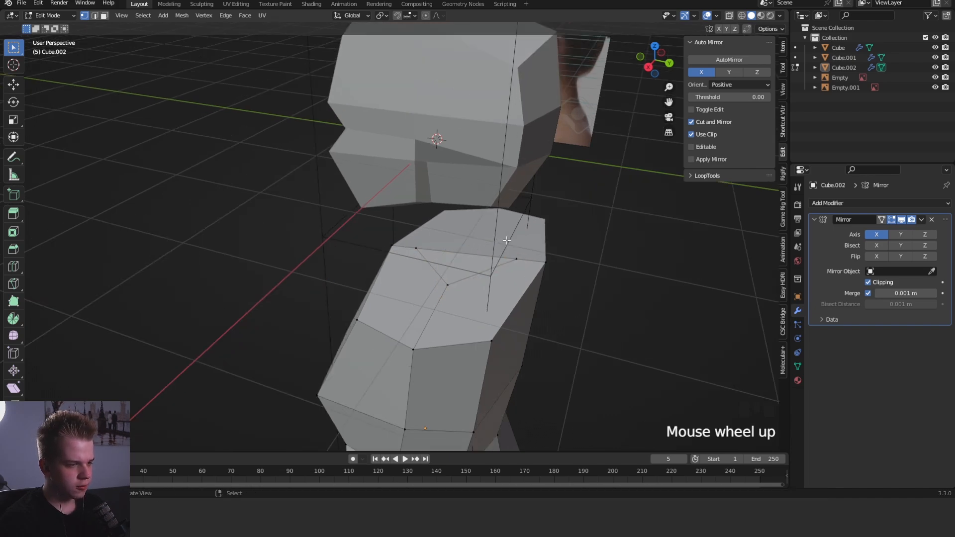
- Knife-cut two edges from the sides of the neck face to the rear and front shoulder corners
middle_drag(500, 256, 490, 293)
key(1)
key(k)
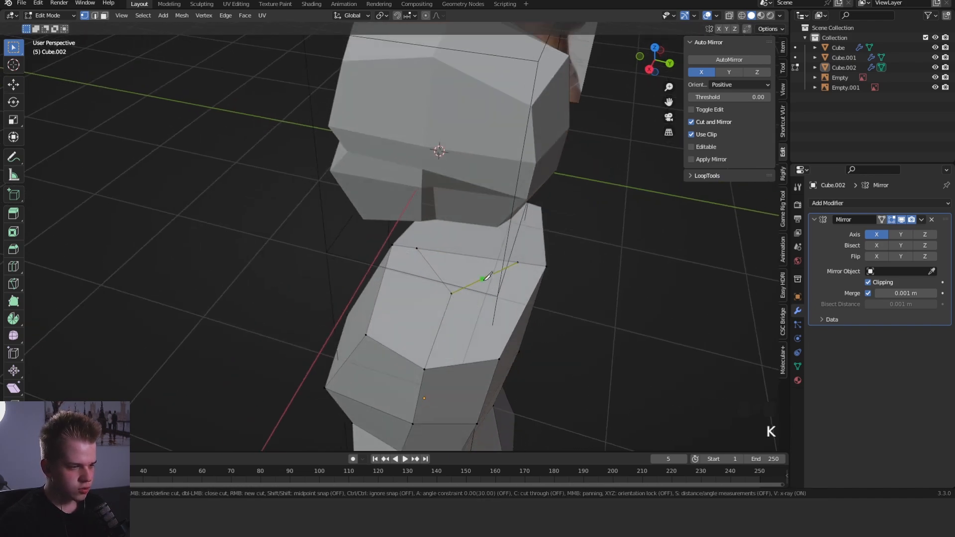
click(485, 278)
click(499, 358)
key(Return)
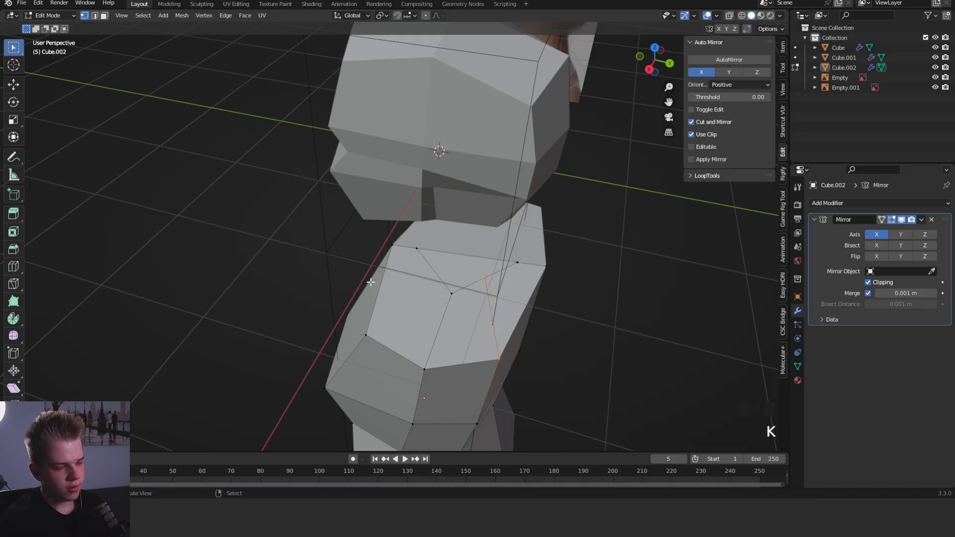
key(k)
click(433, 270)
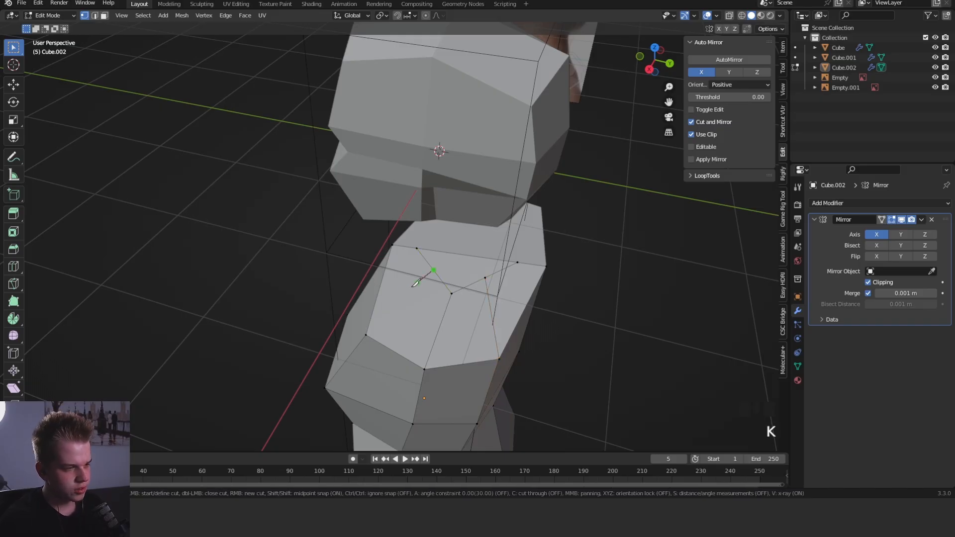
click(367, 334)
key(Return)
- Round the neck face with LoopTools Circle
key(3)
right_click(467, 264)
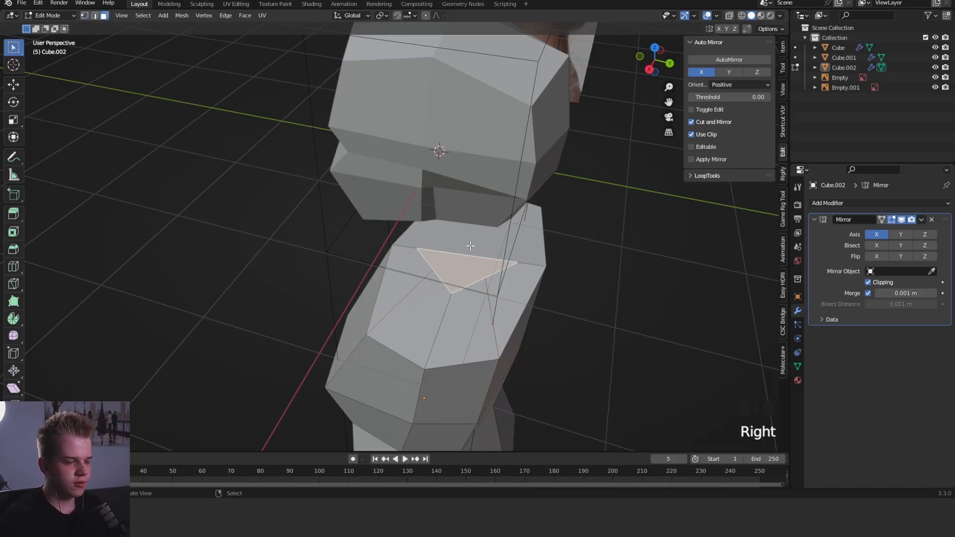
key(w)
mouse_move(466, 253)
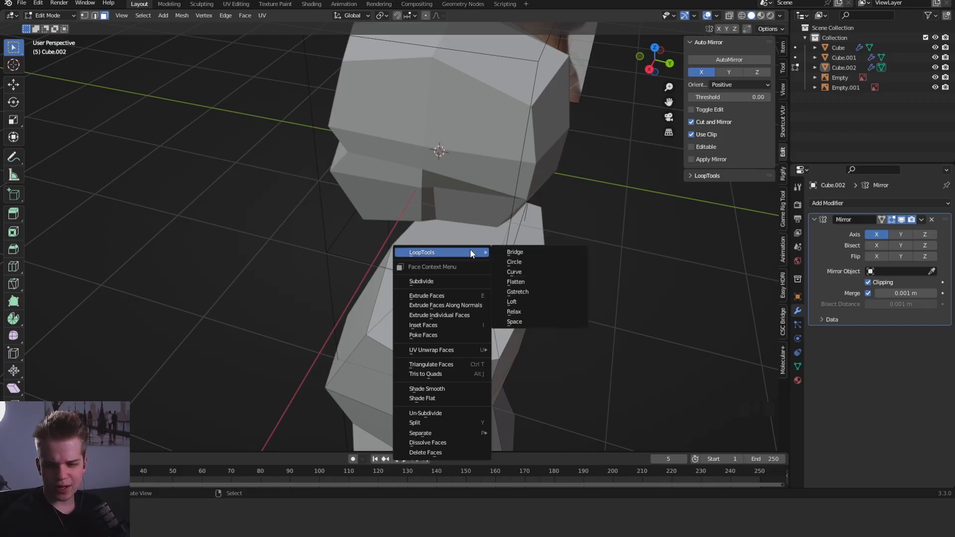
click(531, 261)
middle_drag(586, 251, 560, 264)
key(r)
right_click(560, 264)
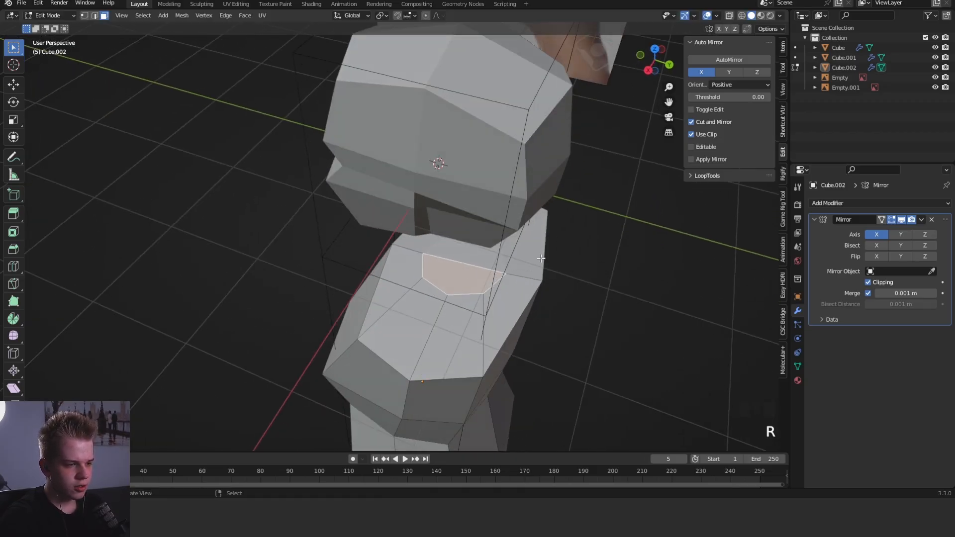
- Move the rounded neck face up in the front view to the base of the reference neck
key(KP_1)
scroll(575, 243, up, 2)
key(g)
key(g)
key(g)
key(g)
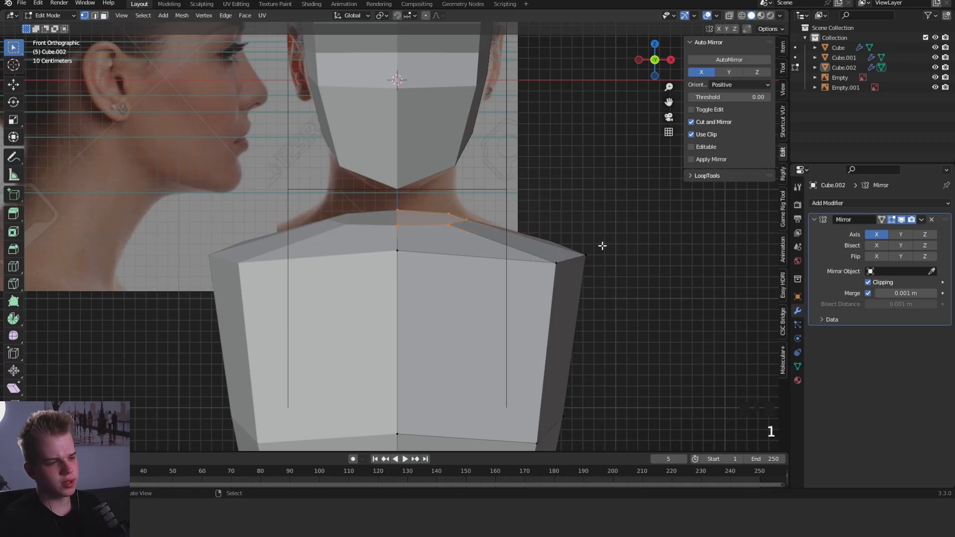
- Move the centre front vertex at the top of the chest down slightly
key(g)
click(392, 279)
middle_drag(473, 241, 428, 236)
- Adjust the neck face's position and delete it to open the top of the torso
key(3)
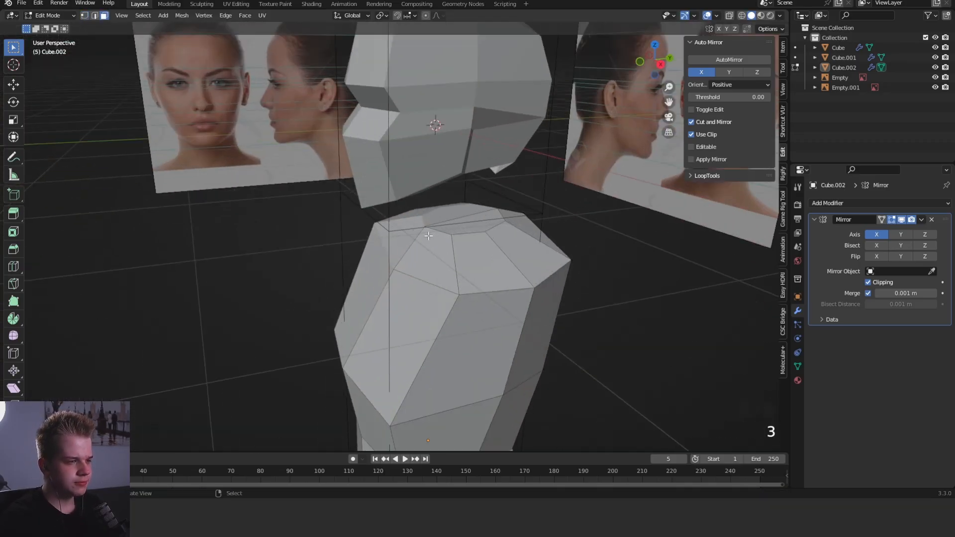
click(663, 209)
key(g)
middle_drag(589, 240, 499, 194)
key(x)
click(569, 254)
- Join the head object into the torso object
key(Tab)
right_click(511, 89)
middle_drag(511, 89, 509, 233)
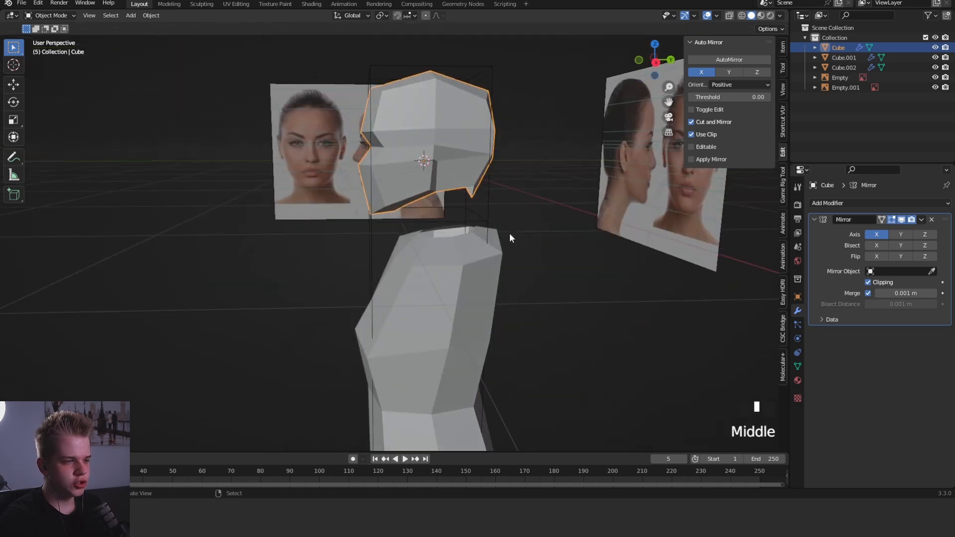
shift+right_click(459, 276)
key(ctrl+j)
- Bridge the open edges under the head to the torso's neck opening with LoopTools Bridge
key(Tab)
scroll(474, 249, up, 3)
key(1)
key(1)
key(1)
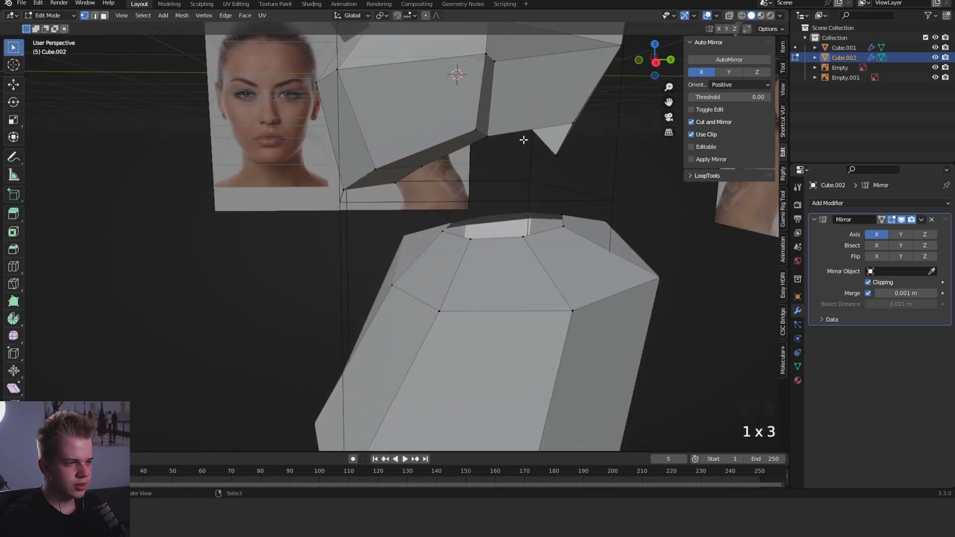
key(w)
mouse_move(479, 237)
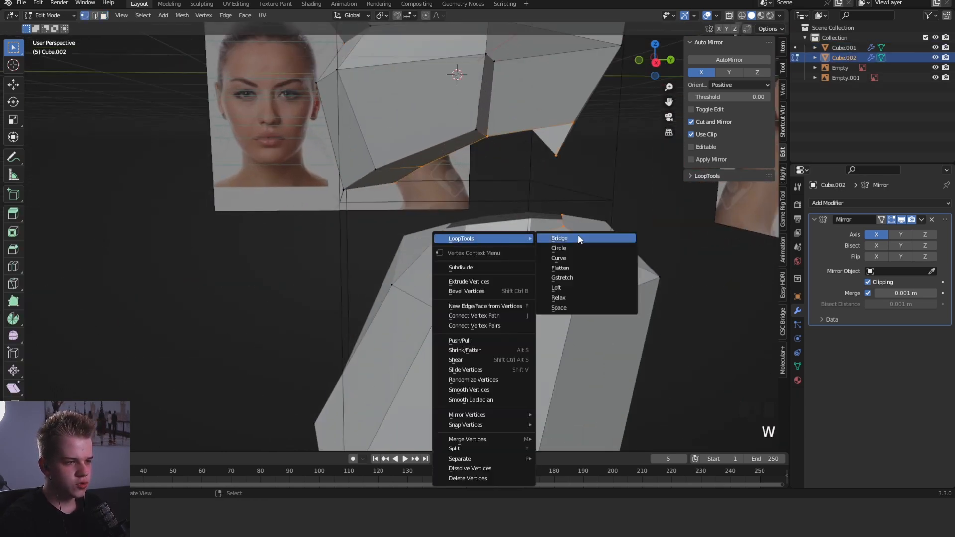
click(578, 236)
scroll(607, 231, down, 4)
middle_drag(636, 231, 606, 230)
- Move the vertices around the base of the neck slightly down in the right side view
key(alt+a)
scroll(605, 224, up, 1)
key(grave)
click(627, 210)
key(1)
scroll(542, 236, up, 4)
key(alt+a)
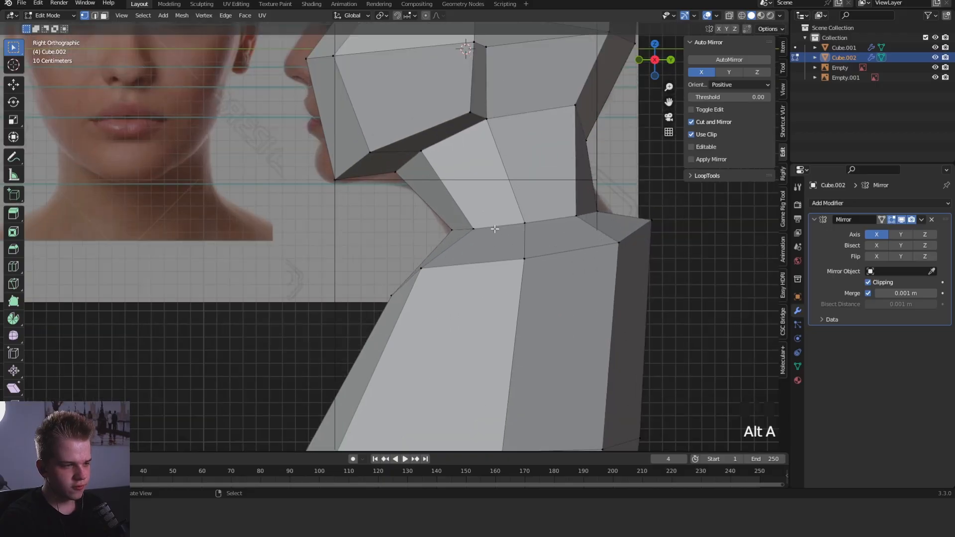
alt+click(497, 229)
key(g)
click(620, 225)
- Move the upper rear neck vertices forward in the side view to follow the reference nape
key(shift+z)
click(573, 97)
key(shift+z)
key(g)
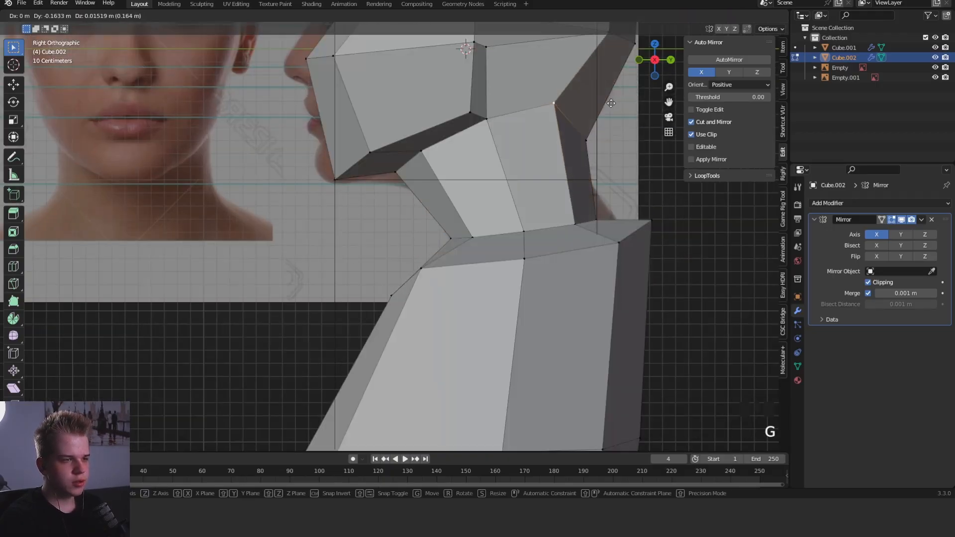
click(553, 95)
click(605, 142)
key(g)
click(611, 114)
- Switch to Sculpt Mode and adjust the back of the head using the Grab brush at 247 px radius
shift+middle_drag(611, 114, 575, 185)
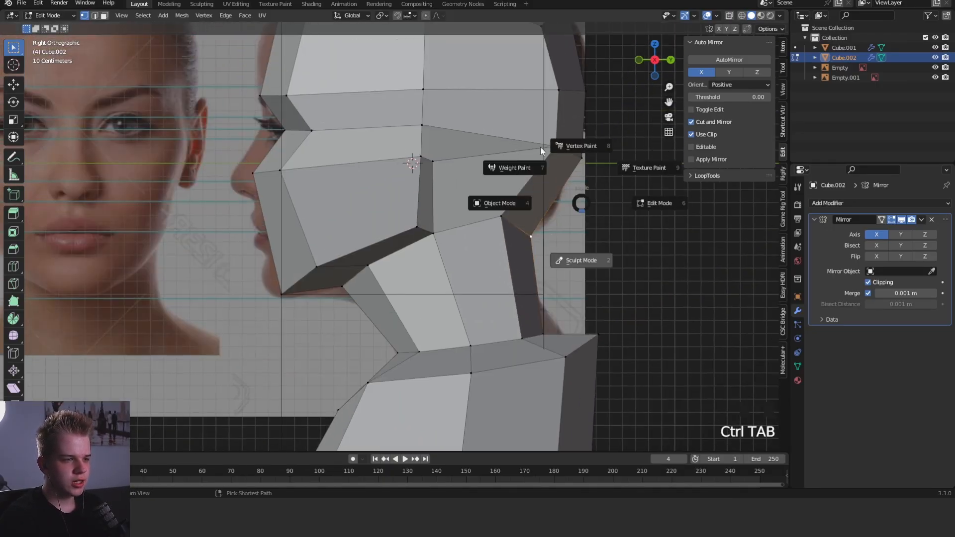
click(580, 260)
key(f)
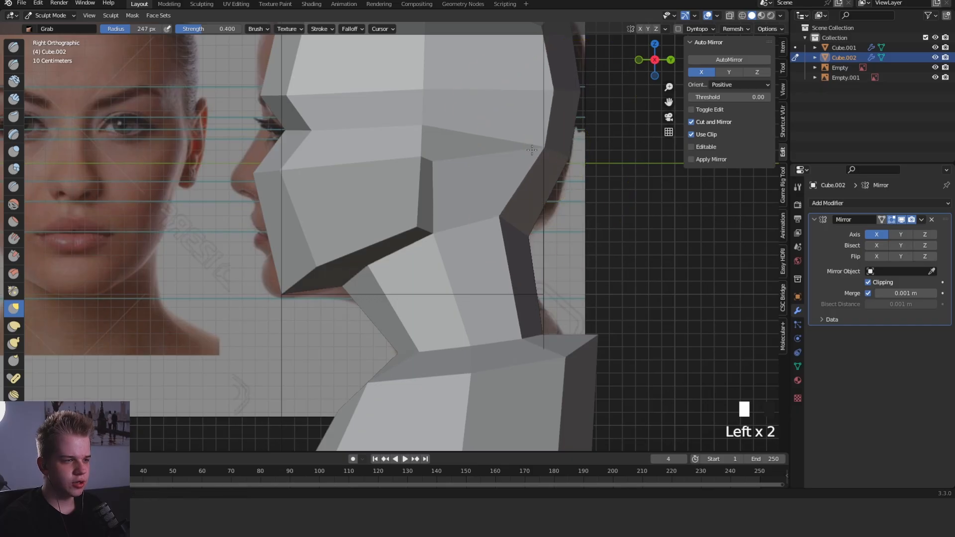
middle_drag(532, 150, 550, 219)
- Reshape the base of the neck in side view with the Grab brush, setting its radius to 255 px
key(KP_3)
scroll(500, 319, down, 1)
shift+middle_drag(492, 354, 534, 287)
key(f)
click(537, 287)
drag(414, 284, 416, 329)
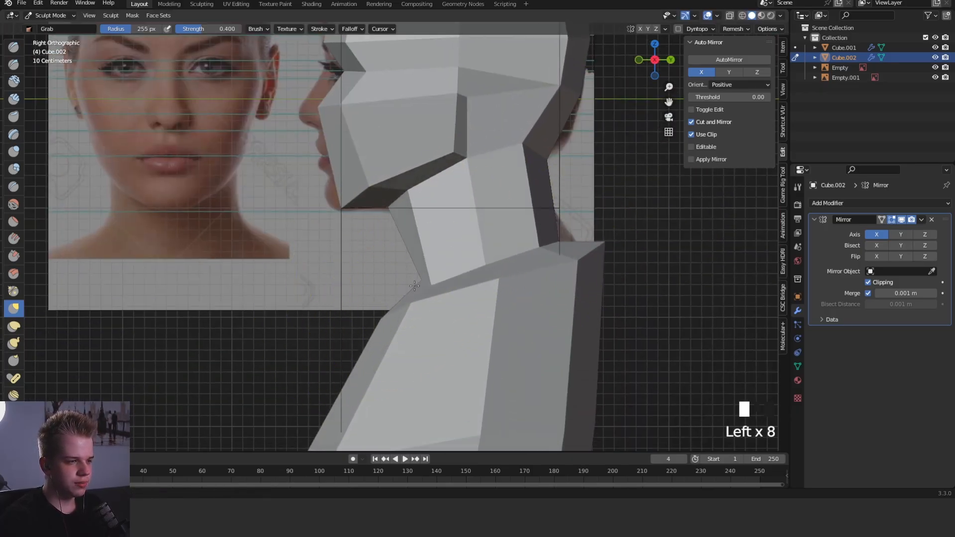
drag(437, 265, 445, 266)
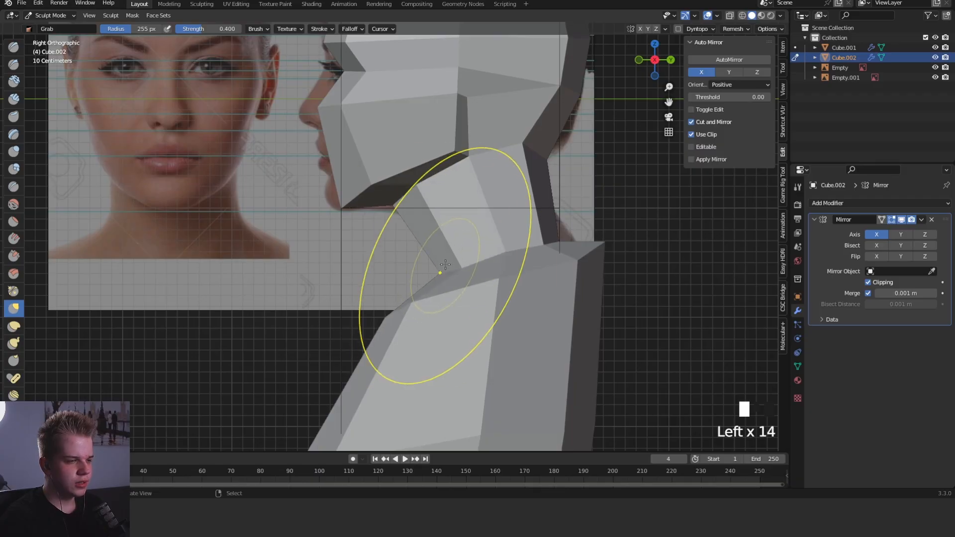
- Set the Grab brush radius to 352 px and adjust the shoulder in the front view
scroll(446, 267, down, 3)
middle_drag(446, 267, 521, 275)
key(grave)
click(467, 243)
key(f)
click(446, 269)
drag(503, 269, 503, 269)
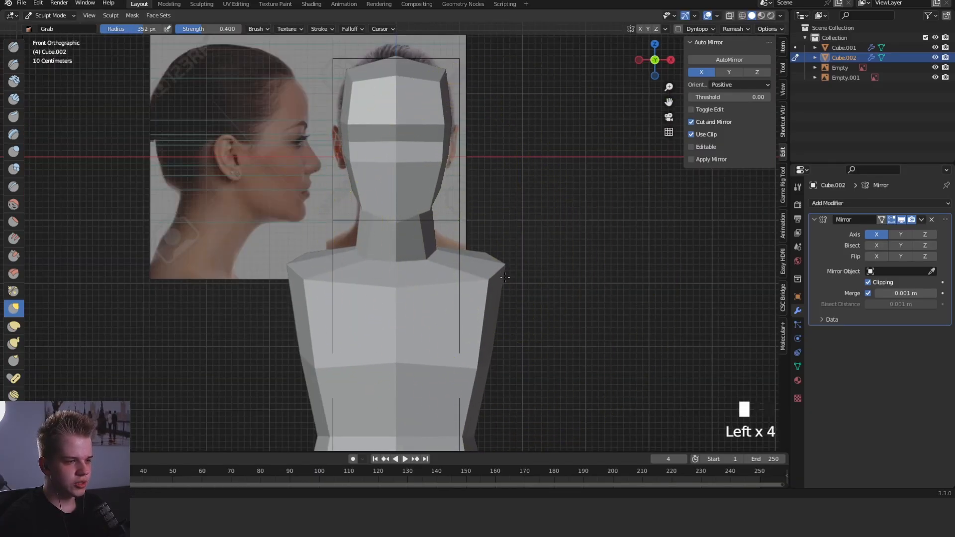
- Adjust the shoulder and hip in the front view with the Grab brush, setting its radius to 309 px
click(505, 277)
scroll(505, 277, down, 5)
scroll(467, 318, up, 2)
key(f)
click(446, 357)
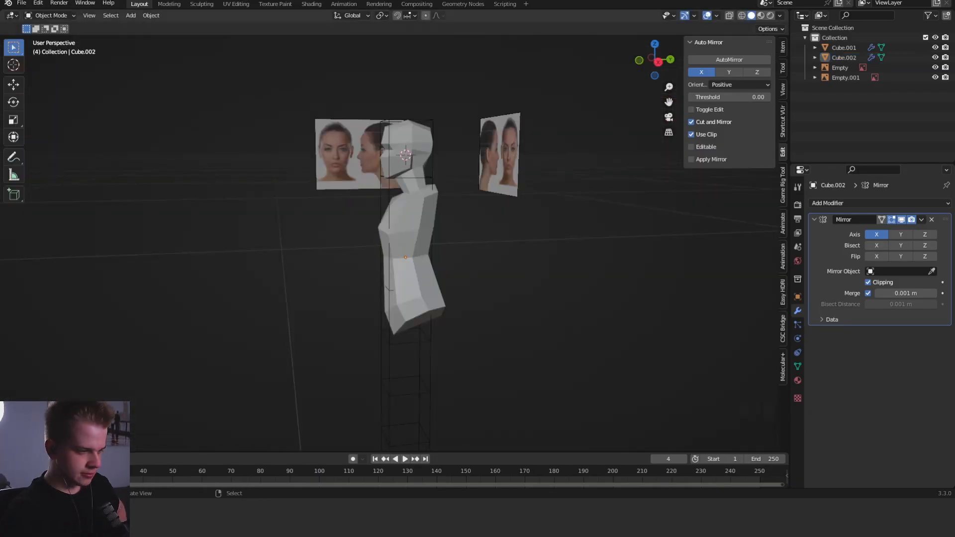
middle_drag(424, 218, 495, 290)
- Return to Edit Mode in the side view and insert a horizontal edge loop around the middle of the neck
key(grave)
scroll(428, 222, up, 4)
key(grave)
key(a)
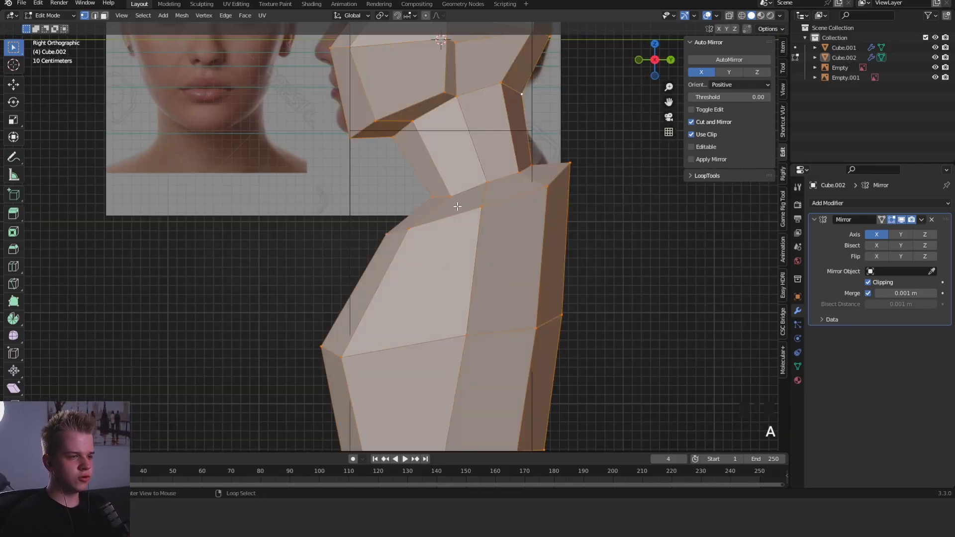
right_click(440, 194)
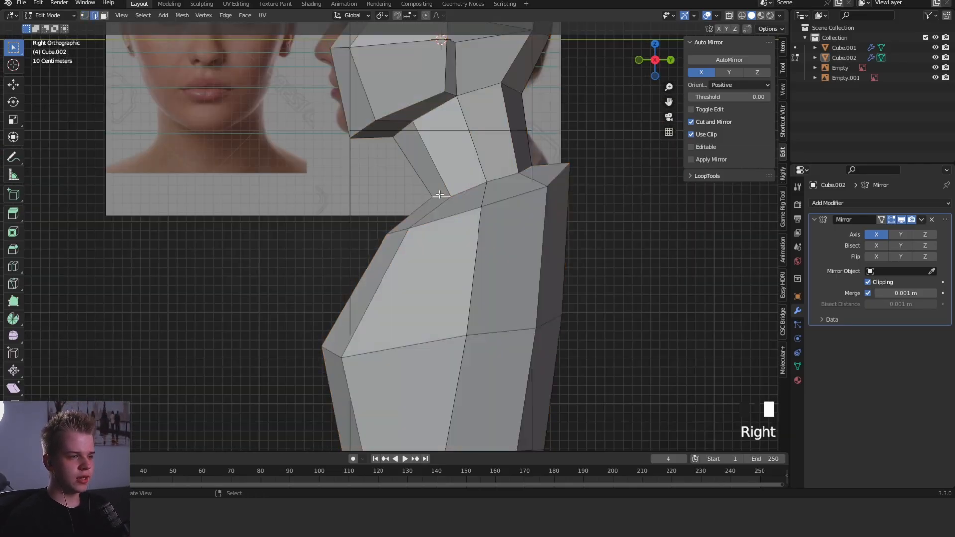
click(443, 213)
scroll(444, 212, down, 3)
key(ctrl+r)
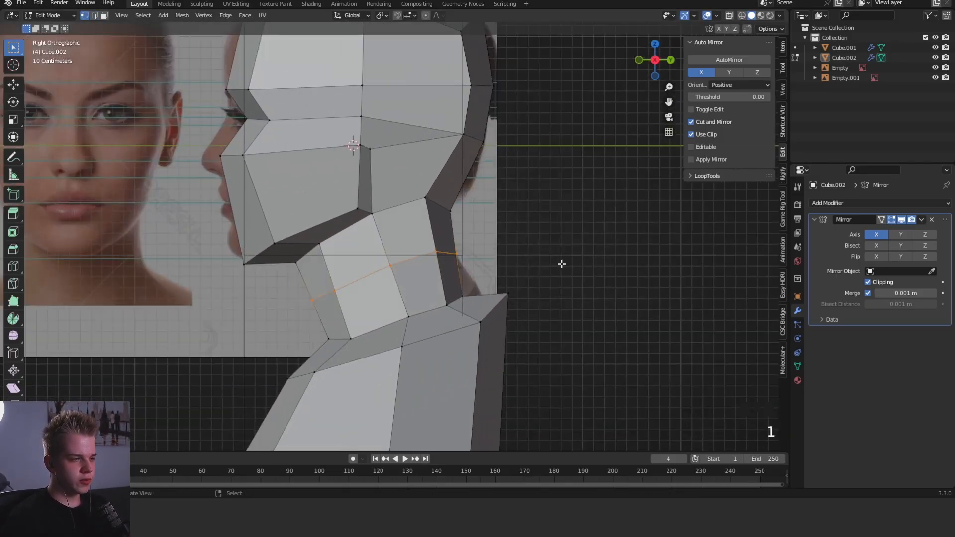
- Scale the new neck loop and reposition it in the side and front views
key(s)
click(526, 266)
key(g)
click(528, 259)
key(KP_1)
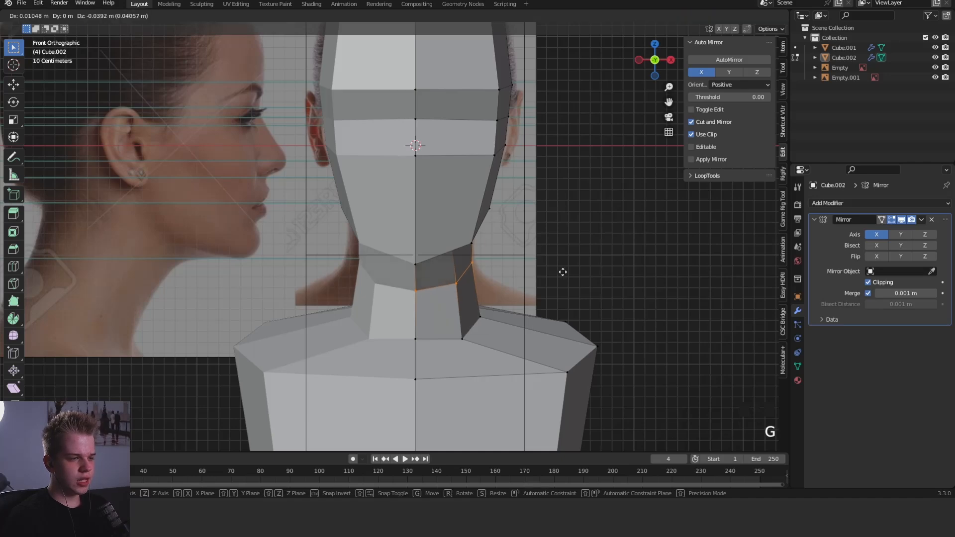
click(563, 272)
scroll(563, 272, down, 3)
middle_drag(562, 272, 466, 296)
- Move the front vertices at the base of the neck slightly down in the side view
key(KP_3)
key(alt+a)
scroll(393, 313, up, 4)
key(Tab)
key(Tab)
key(Tab)
shift+middle_drag(399, 301, 412, 244)
key(1)
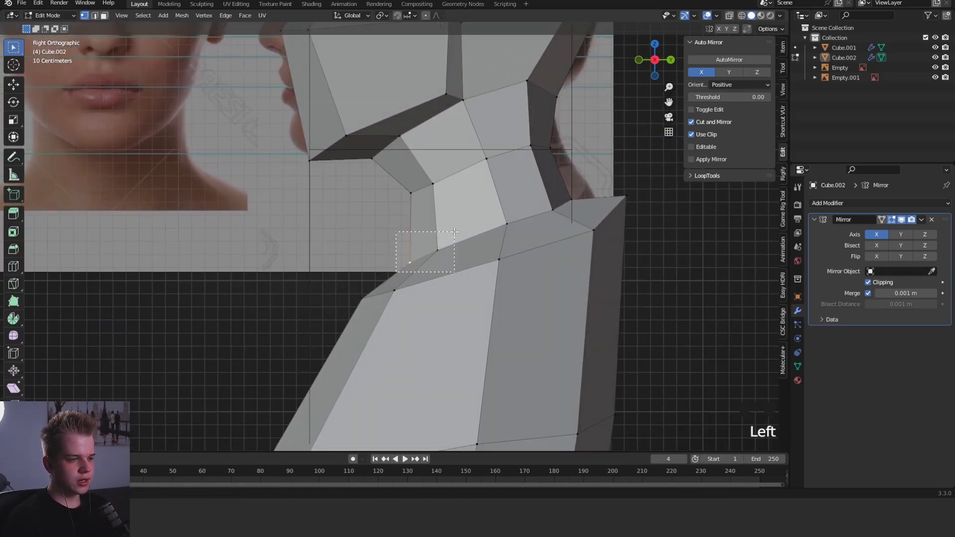
drag(454, 232, 455, 231)
key(g)
click(452, 245)
scroll(452, 245, down, 2)
- Lower the upper back vertices behind the base of the neck in the side view
shift+middle_drag(583, 210, 487, 249)
key(2)
click(461, 246)
key(g)
click(458, 272)
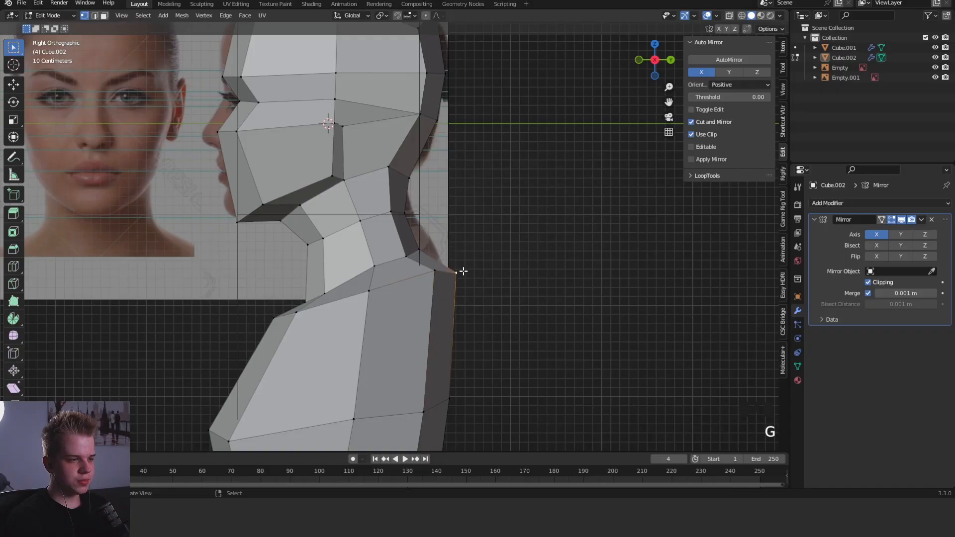
click(440, 271)
key(g)
click(438, 285)
- Adjust the rear edges at the base and middle of the neck in the side view
scroll(464, 272, down, 1)
key(Tab)
key(Tab)
key(Tab)
key(Tab)
key(2)
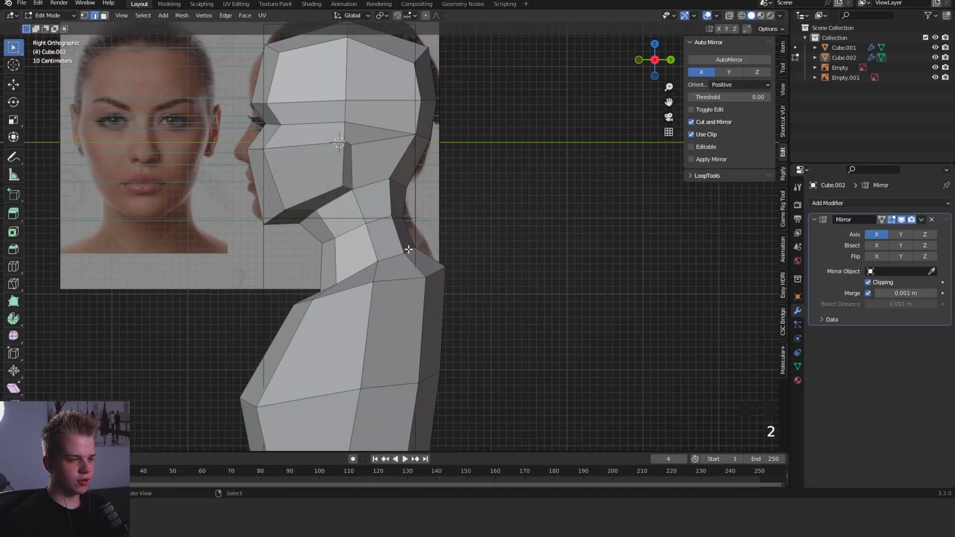
click(411, 250)
key(g)
click(416, 253)
key(Tab)
key(Tab)
click(398, 211)
key(g)
click(399, 211)
scroll(443, 193, down, 3)
- Hide both face reference images and reselect the body mesh
key(ctrl+Tab)
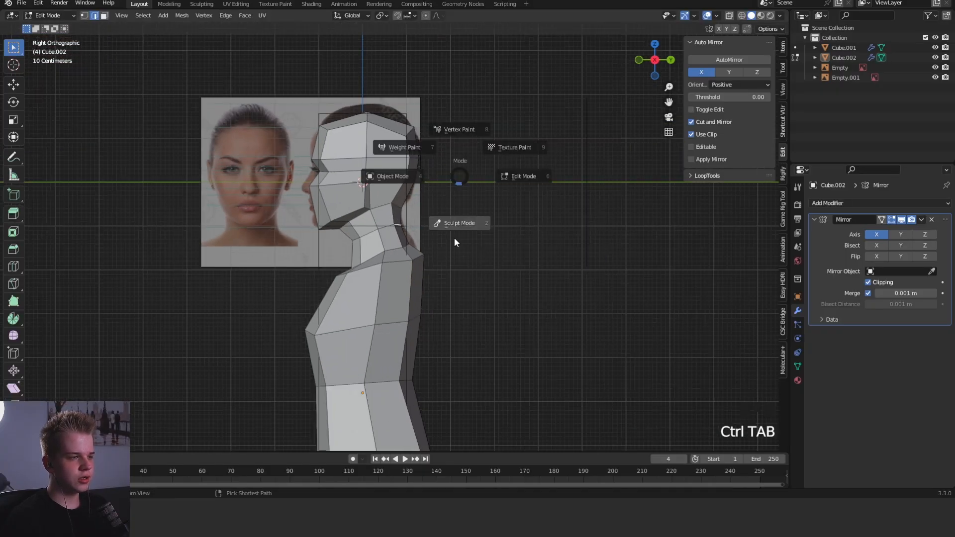
click(455, 238)
alt+middle_drag(462, 231, 391, 192)
scroll(522, 196, down, 3)
right_click(391, 192)
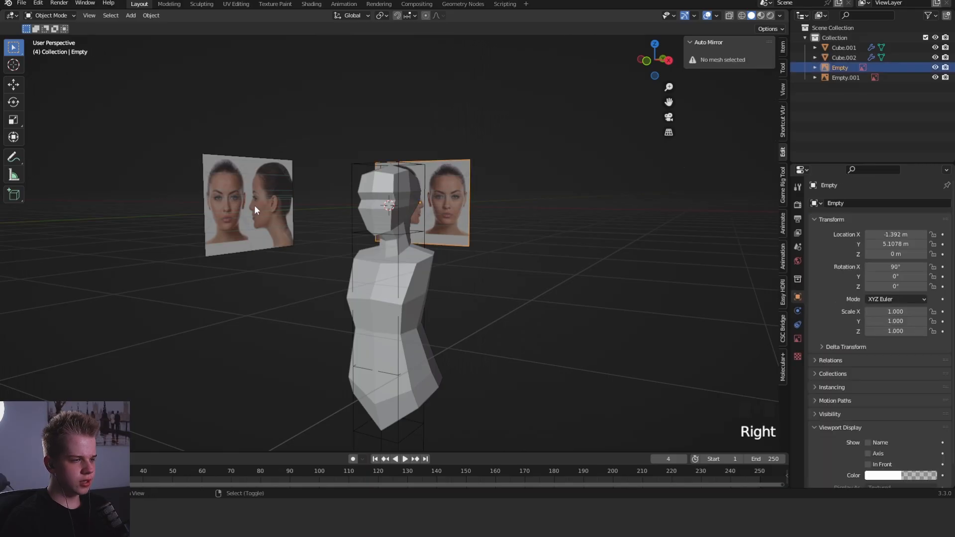
key(h)
click(490, 226)
shift+middle_drag(482, 218, 420, 226)
right_click(419, 227)
- Switch to Sculpt Mode, resize the Grab brush and adjust the jaw and neck in the side and front views
key(ctrl+Tab)
scroll(390, 299, up, 6)
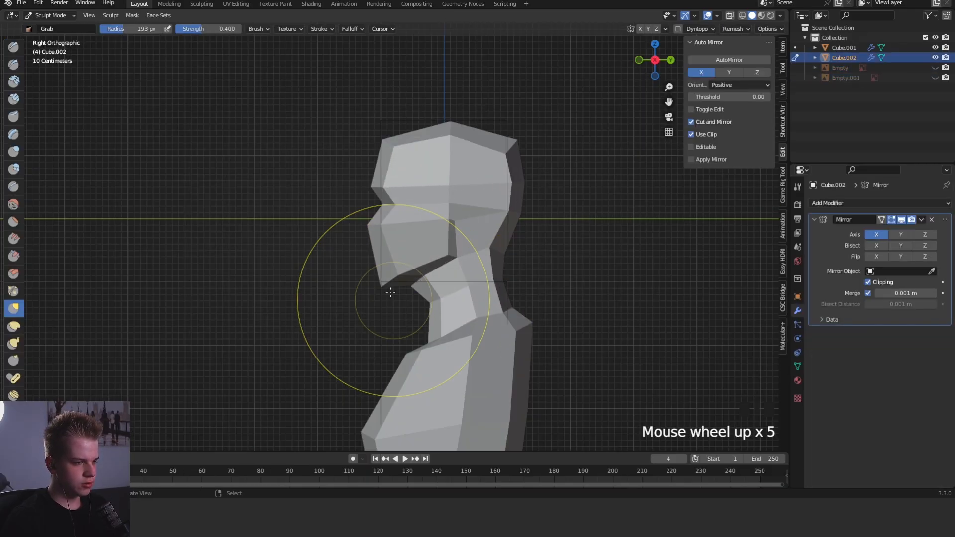
key(f)
click(388, 281)
key(f)
click(423, 283)
mouse_move(422, 283)
middle_down()
mouse_move(483, 259)
mouse_move(521, 257)
mouse_move(492, 230)
mouse_move(405, 230)
middle_up()
key(KP_1)
click(455, 262)
- Return to Edit Mode and examine the neck and torso proportions in the side and front views
scroll(537, 222, down, 4)
key(ctrl+Tab)
key(Tab)
scroll(404, 231, up, 3)
key(Tab)
key(Tab)
key(KP_3)
key(1)
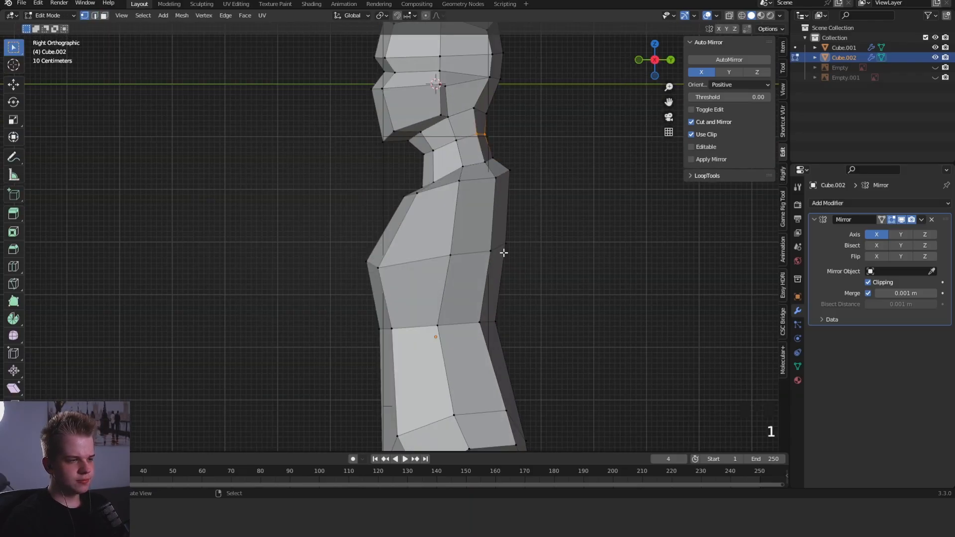
scroll(503, 251, up, 4)
scroll(482, 234, down, 3)
scroll(482, 235, down, 1)
middle_drag(482, 235, 565, 303)
key(KP_1)
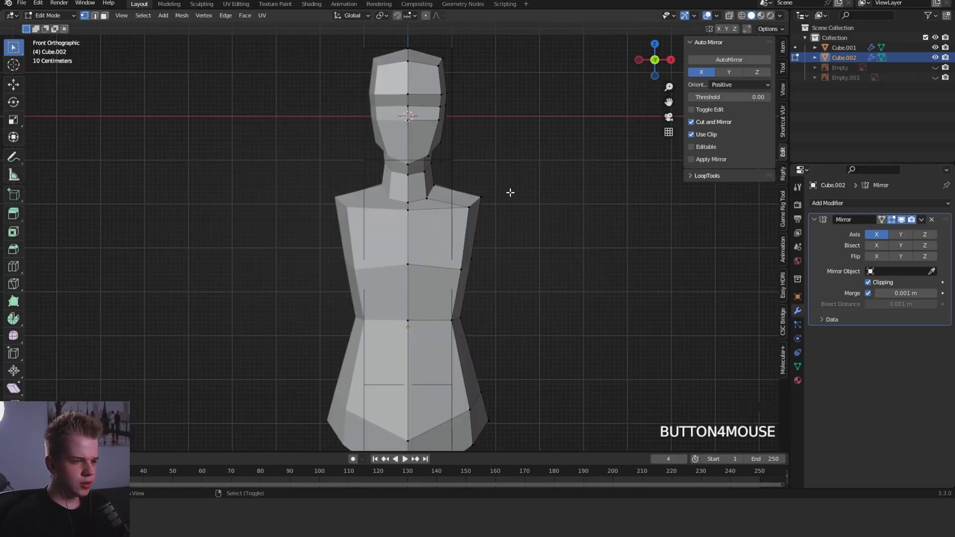
scroll(509, 192, up, 3)
middle_drag(509, 192, 384, 221)
key(KP_3)
scroll(518, 233, down, 3)
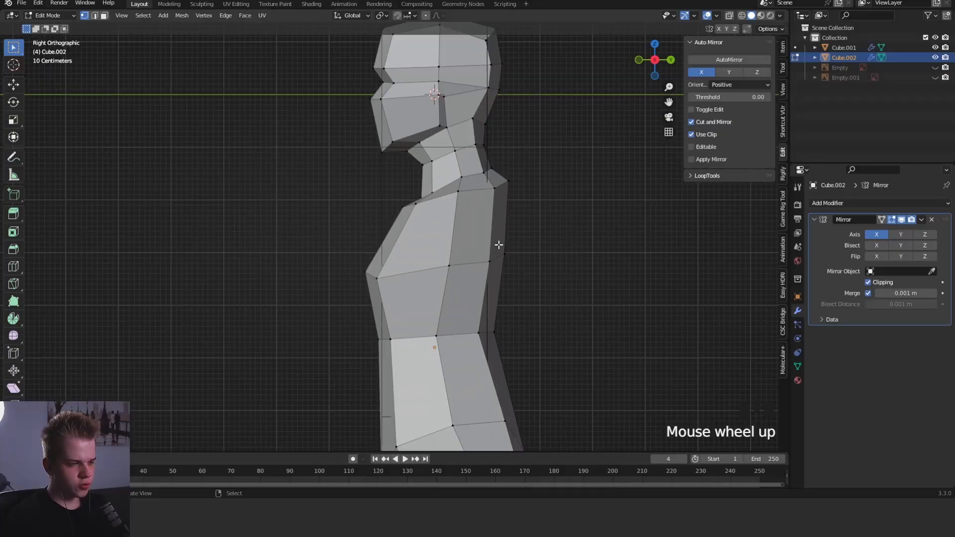
scroll(501, 249, up, 3)
key(alt+a)
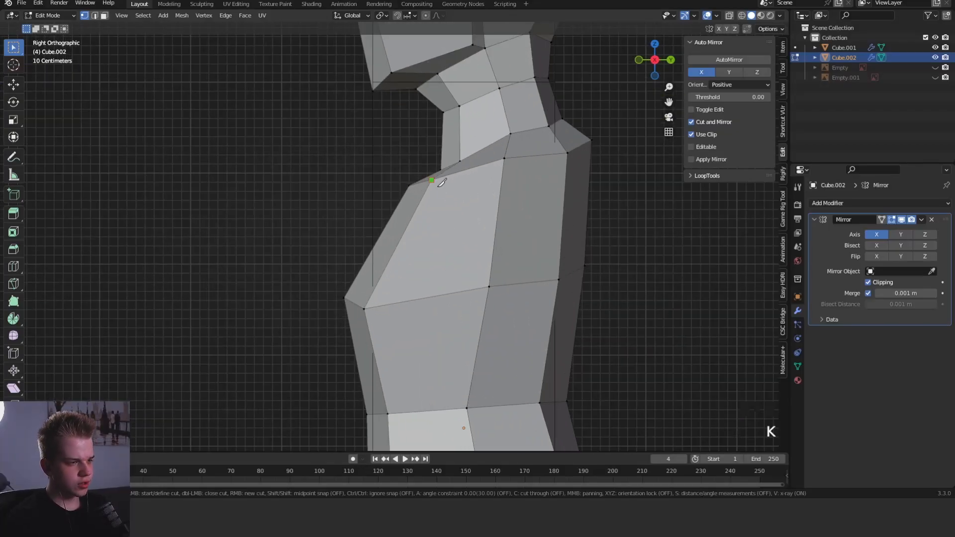
scroll(512, 221, down, 4)
middle_drag(467, 216, 497, 243)
key(ctrl+z)
scroll(497, 243, up, 5)
key(1)
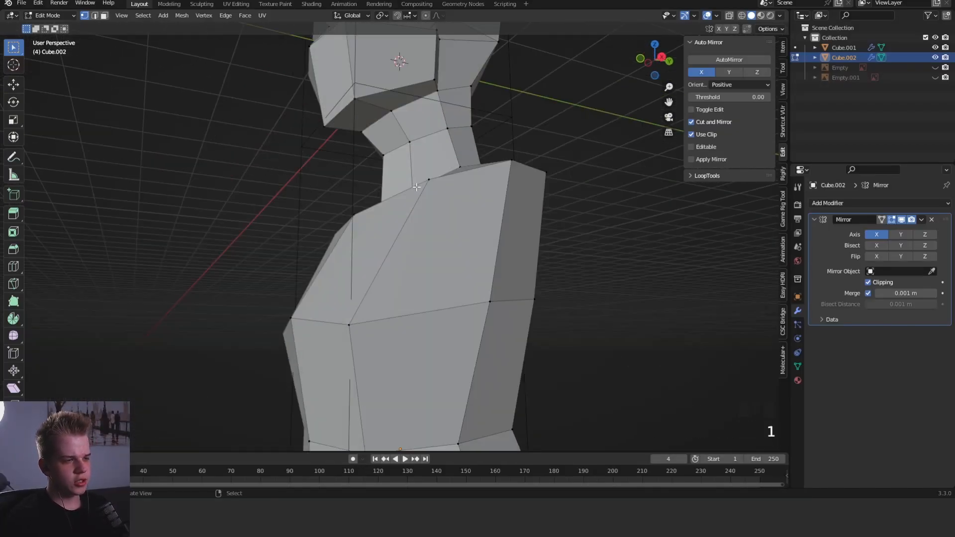
key(KP_3)
key(3)
scroll(546, 214, down, 5)
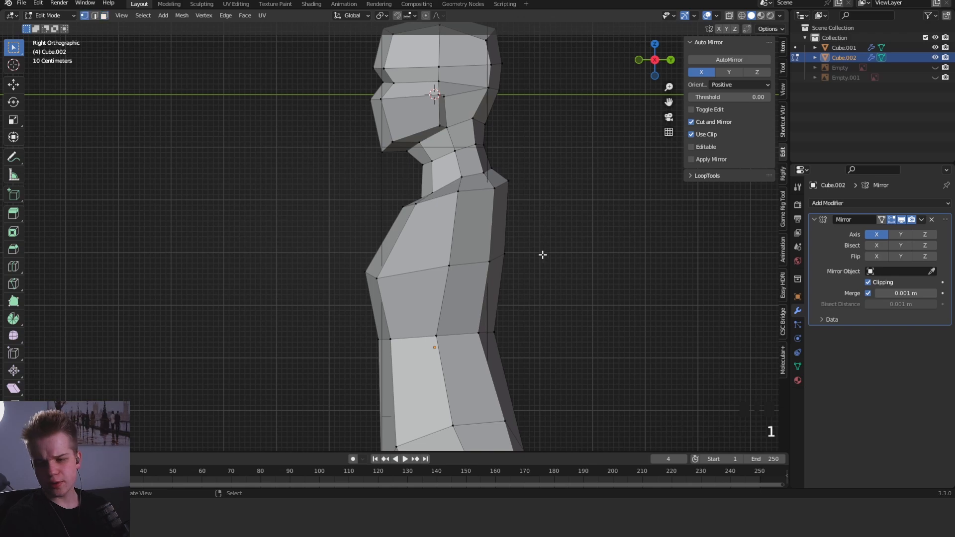
- Try to move the front chest vertex in the side view
middle_drag(542, 255, 522, 270)
shift+right_click(445, 233)
key(KP_1)
scroll(413, 156, up, 5)
middle_drag(492, 209, 435, 230)
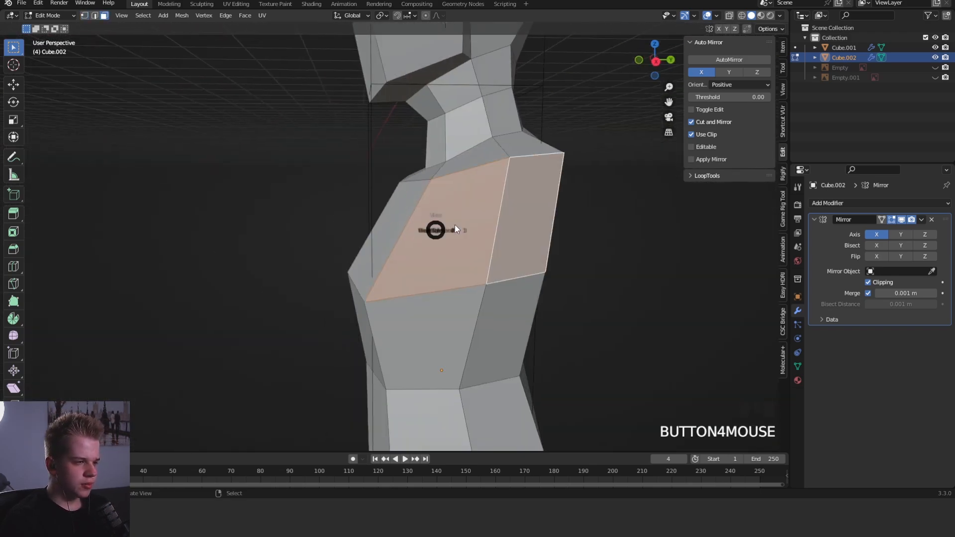
key(KP_3)
key(1)
right_click(377, 312)
key(g)
click(455, 269)
middle_drag(455, 270, 366, 256)
key(ctrl+z)
middle_drag(490, 247, 458, 260)
key(grave)
scroll(480, 243, up, 4)
- Add a horizontal edge loop around the upper torso between the shoulder and the chest
alt+scroll(480, 243, up, 1)
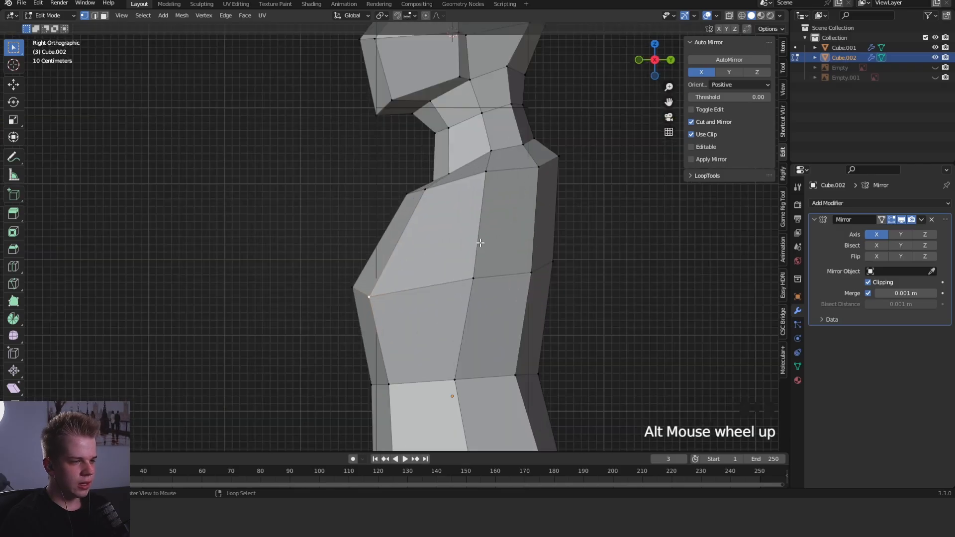
- Move the vertical edge on the side of the upper torso below the shoulder forward in the side view
key(3)
right_click(531, 211)
middle_drag(530, 212, 468, 250)
key(2)
key(grave)
key(g)
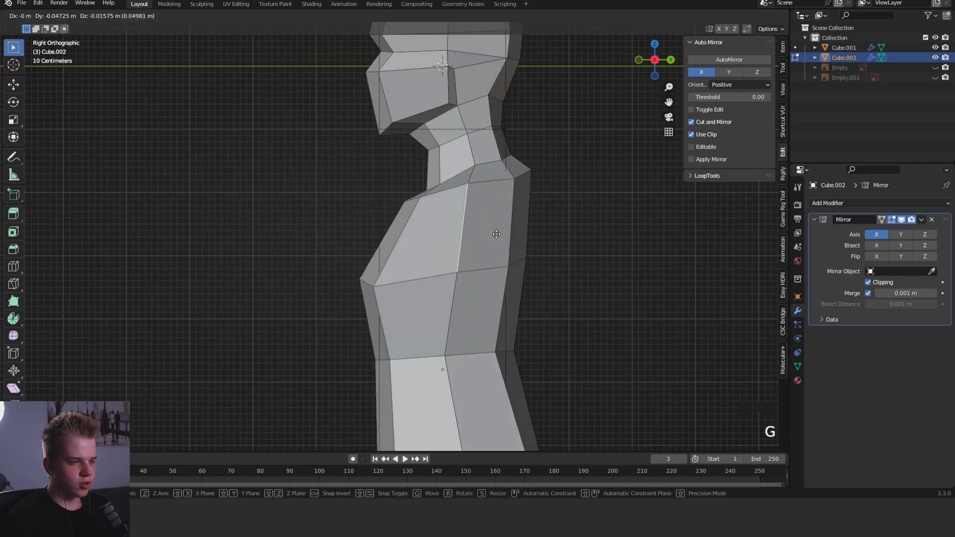
right_click(517, 216)
middle_drag(518, 216, 540, 225)
scroll(500, 218, up, 4)
key(ctrl+r)
click(490, 229)
right_click(491, 229)
- Select the two side faces below the shoulder and round their outline with LoopTools Circle as an arm base
key(3)
right_click(475, 219)
shift+right_click(467, 239)
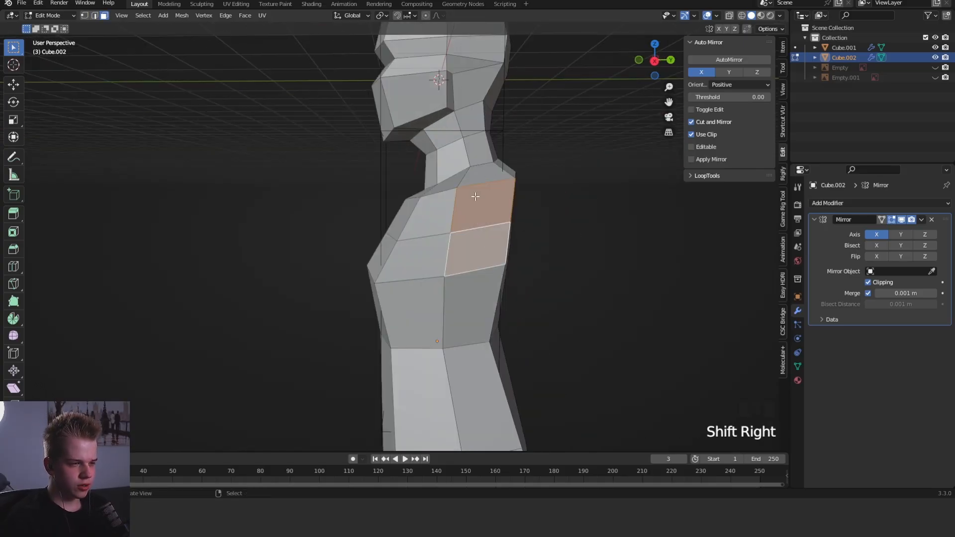
key(w)
mouse_move(503, 217)
click(565, 225)
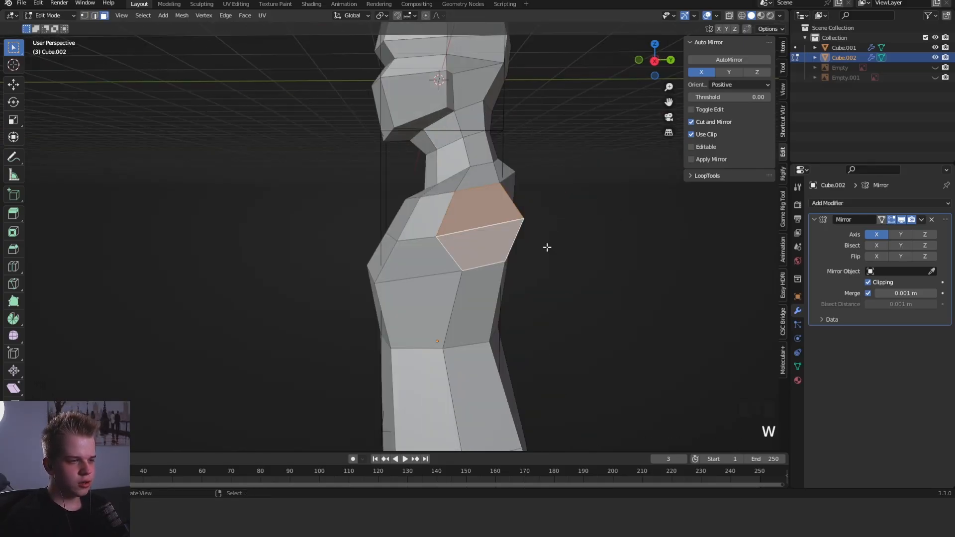
- Move and rotate the rounded arm-base faces in the side view
key(KP_3)
key(g)
click(622, 258)
key(r)
click(622, 241)
middle_drag(631, 253, 565, 261)
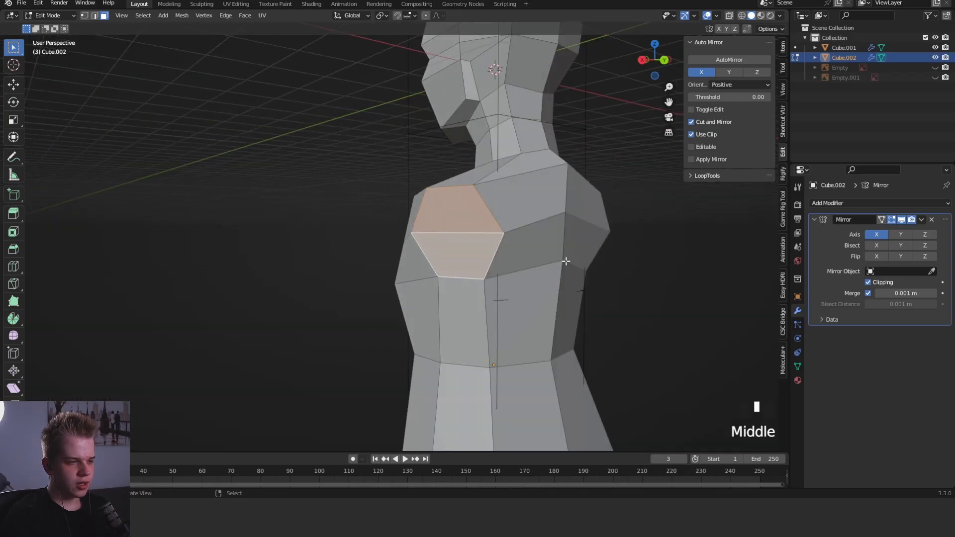
- Reposition the arm-base faces and nearby armpit geometry from angled views
key(g)
middle_drag(485, 287, 536, 276)
click(538, 290)
right_click(558, 266)
key(g)
click(564, 269)
key(g)
click(509, 269)
- Select the two arm-base faces at the shoulder and move and rotate them in the front view
key(3)
right_click(487, 252)
shift+right_click(468, 214)
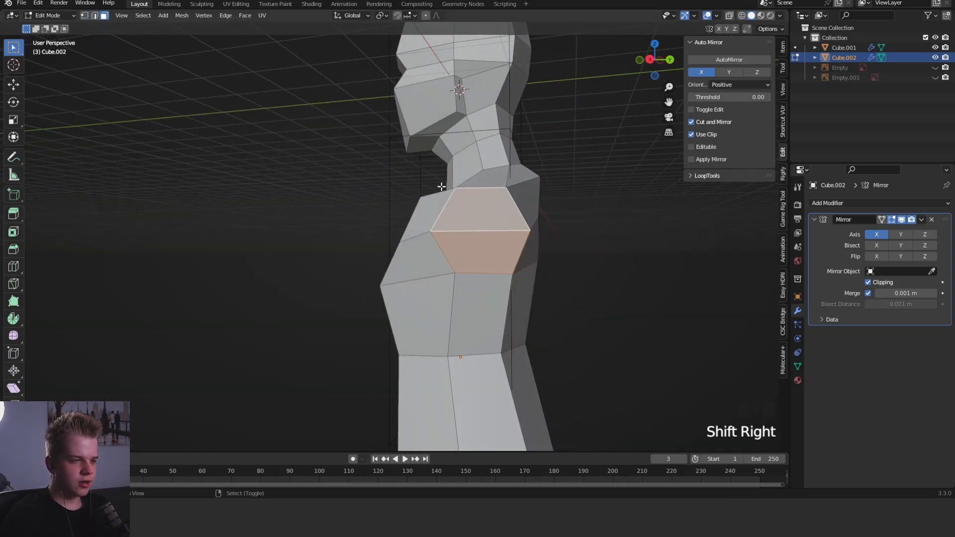
key(KP_1)
scroll(519, 218, down, 2)
key(g)
click(530, 219)
key(r)
click(535, 226)
key(g)
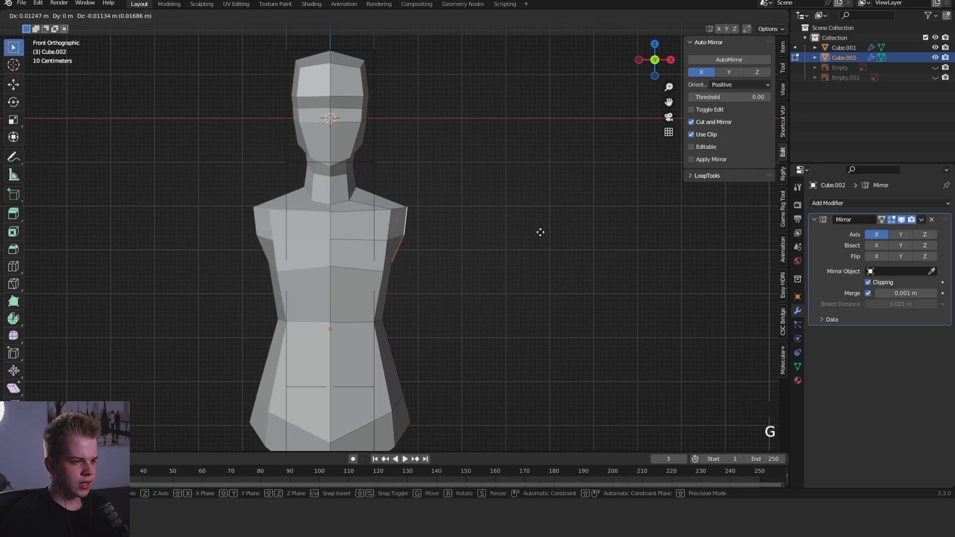
click(539, 233)
- Try to shape the bust by moving the front chest vertices in the side view
middle_drag(540, 232, 470, 238)
scroll(419, 243, up, 4)
right_click(384, 244)
key(KP_3)
shift+right_click(379, 240)
key(g)
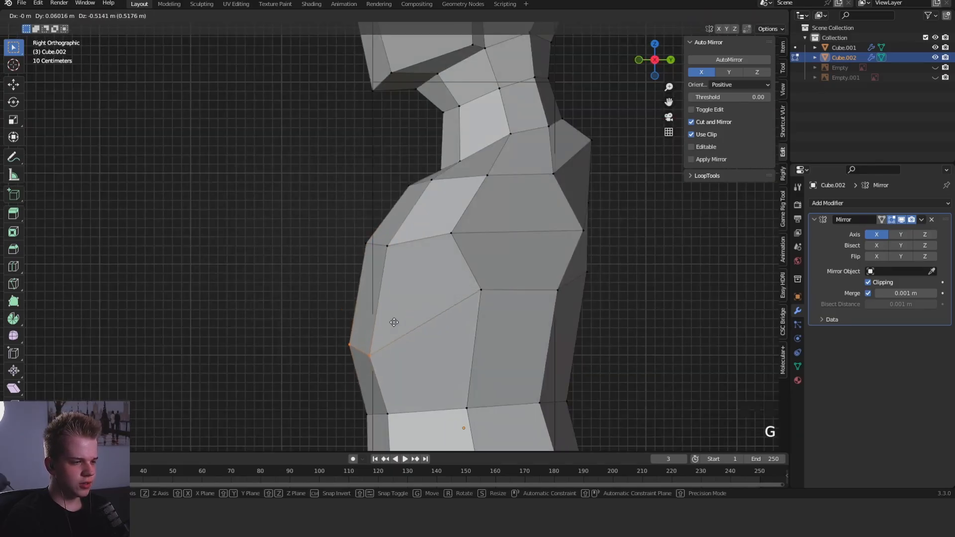
click(364, 265)
- Raise the under-chest vertex on the body's midline in the front view
key(Tab)
middle_drag(366, 265, 494, 261)
key(KP_1)
key(alt+a)
key(Tab)
scroll(417, 273, up, 4)
key(Tab)
middle_drag(413, 281, 413, 250)
key(KP_1)
key(Tab)
right_click(334, 258)
key(g)
click(334, 226)
- Shift the outer under-chest vertex inward and lower the midline vertex beneath the chest slightly
right_click(406, 258)
key(g)
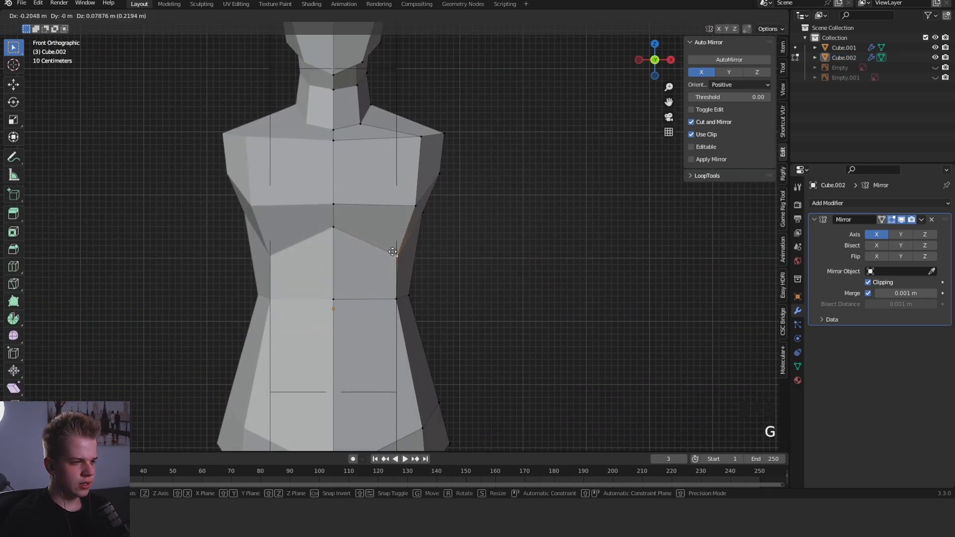
click(393, 251)
right_click(335, 228)
key(g)
click(337, 239)
right_click(383, 254)
key(g)
right_click(466, 271)
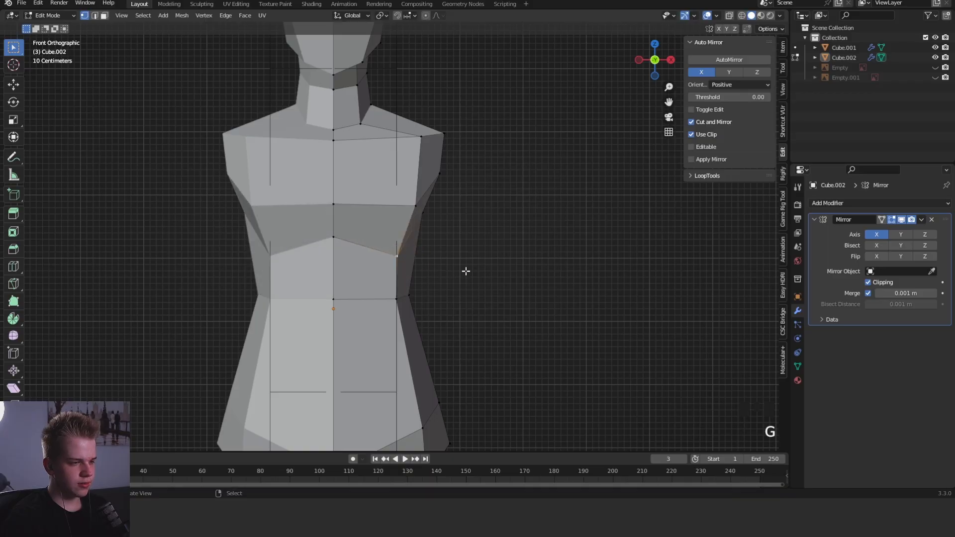
- Examine the reshaped chest and torso in side, angled and front views
middle_drag(466, 271, 398, 268)
key(KP_3)
key(Tab)
middle_drag(505, 261, 574, 275)
key(Tab)
key(1)
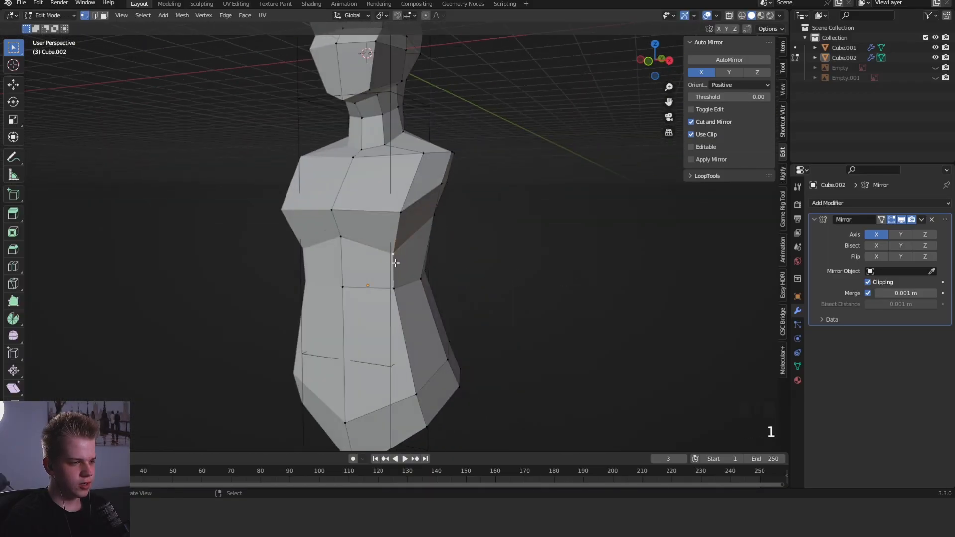
key(KP_1)
key(KP_3)
- Undo the recent chest and under-chest vertex edits
key(ctrl+z)
key(ctrl+z)
key(ctrl+z)
key(ctrl+z)
key(ctrl+z)
key(ctrl+z)
key(ctrl+z)
key(ctrl+z)
key(ctrl+z)
key(ctrl+z)
key(ctrl+z)
key(ctrl+z)
key(ctrl+z)
key(ctrl+z)
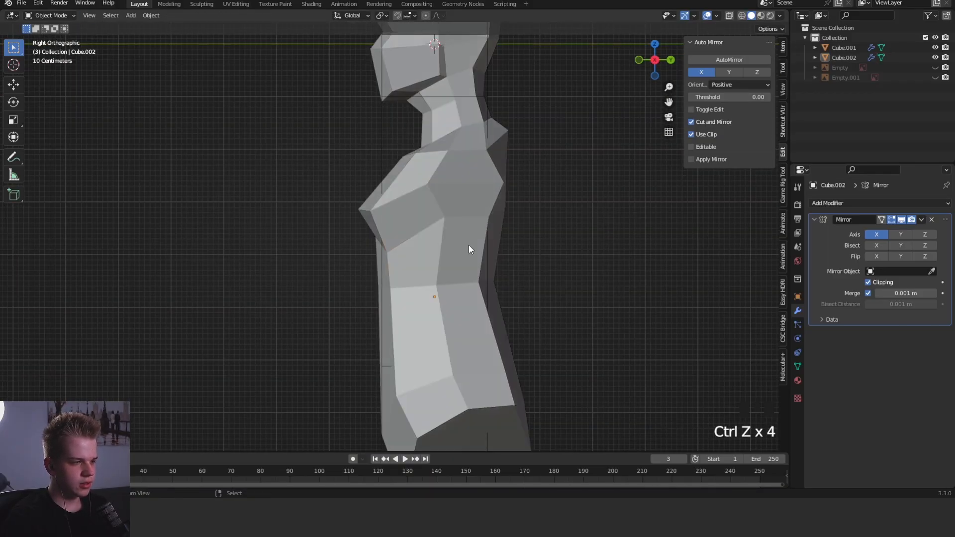
key(ctrl+z)
key(ctrl+z)
key(ctrl+z)
key(ctrl+z)
key(ctrl+z)
key(ctrl+z)
key(ctrl+z)
key(ctrl+z)
key(ctrl+z)
key(ctrl+z)
key(ctrl+z)
key(ctrl+z)
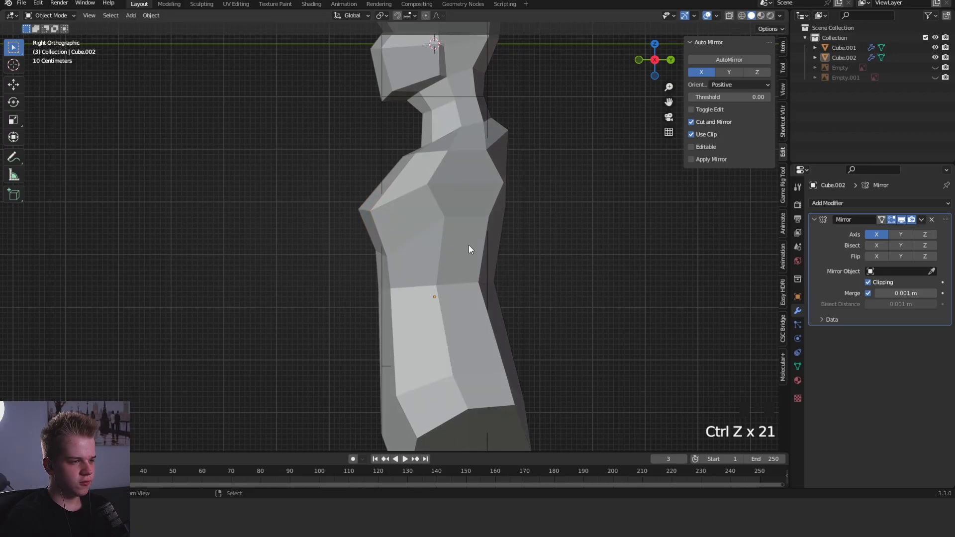
- Nudge the front chest edge in the side view and adjust the geometry near the shoulder from below
click(365, 213)
key(2)
key(g)
click(362, 219)
middle_drag(392, 184, 478, 115)
click(404, 221)
key(g)
click(407, 225)
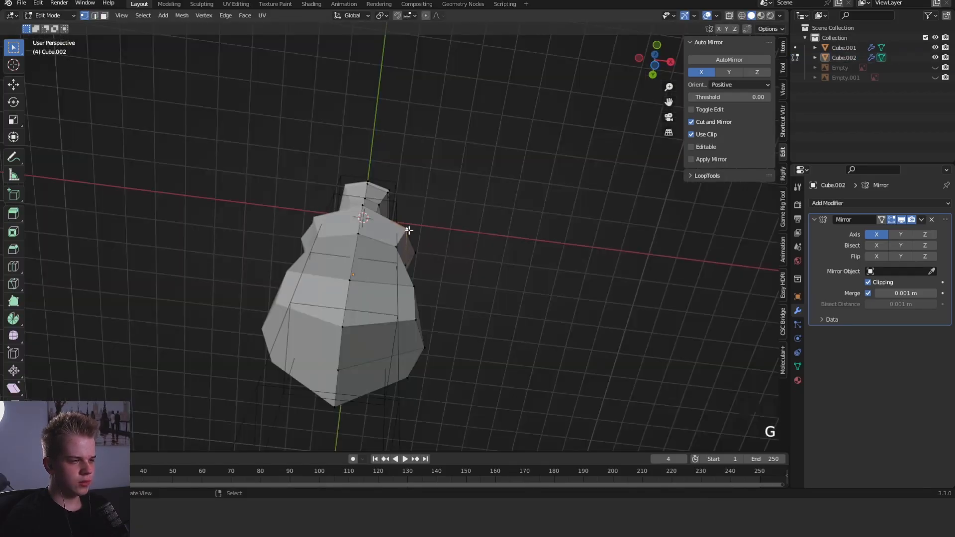
- Select a hip vertex and reposition it in the side view
middle_drag(408, 230, 501, 267)
right_click(413, 343)
key(KP_3)
key(g)
click(496, 272)
- Adjust the outer hip vertices in the front view to refine the hip outline
key(KP_1)
key(g)
right_click(361, 325)
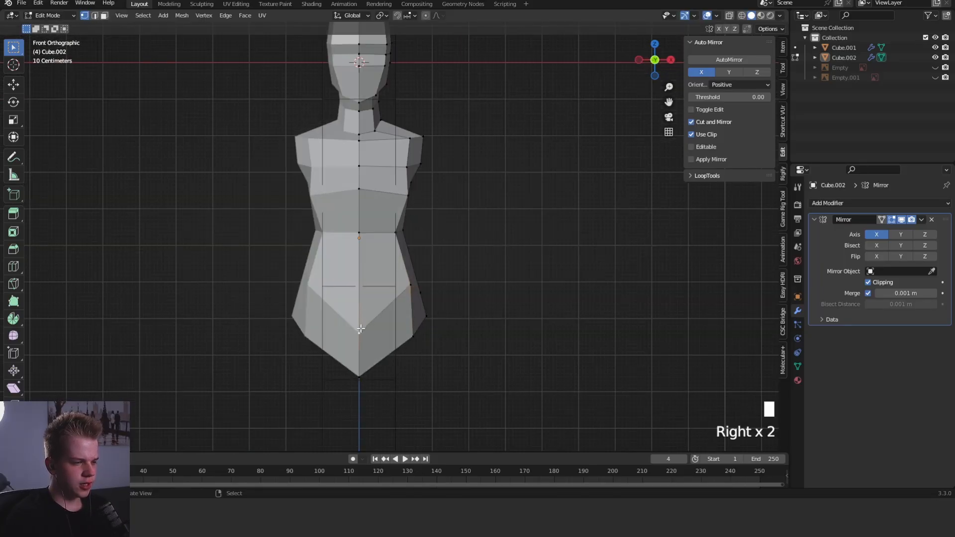
key(g)
right_click(429, 299)
key(g)
click(433, 290)
- Select the vertices around the side of the hip through the mesh, then rotate them and move them inward
mouse_move(532, 276)
middle_down()
mouse_move(500, 287)
mouse_move(469, 278)
middle_up()
scroll(469, 279, up, 4)
key(grave)
key(z)
drag(374, 350, 473, 242)
key(z)
key(r)
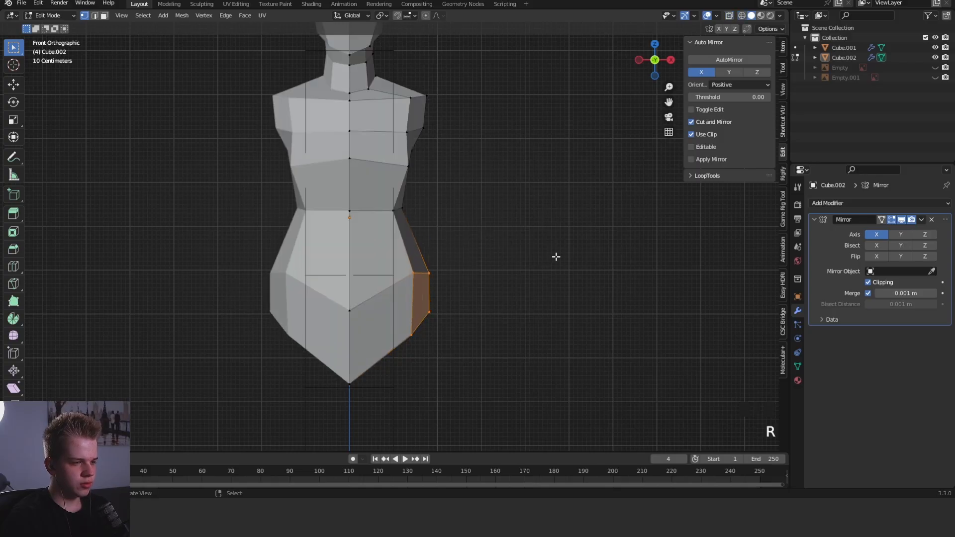
click(556, 256)
key(g)
click(548, 259)
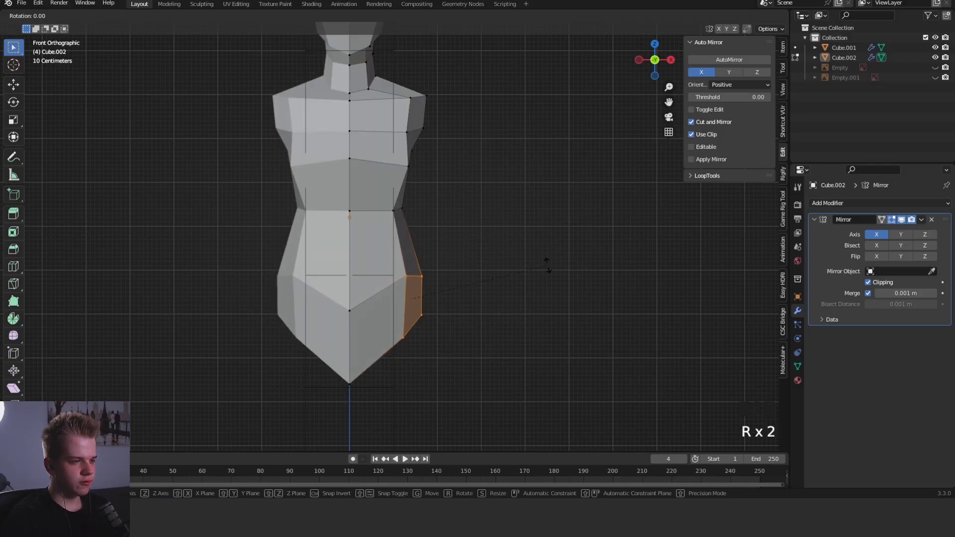
click(545, 270)
- Select the underside faces of the hip on the modelled half as the leg base
key(Tab)
key(grave)
key(Tab)
key(1)
mouse_move(543, 279)
middle_down()
mouse_move(507, 289)
mouse_move(499, 206)
mouse_move(447, 279)
mouse_move(433, 356)
middle_up()
key(z)
key(3)
key(z)
right_click(402, 327)
key(grave)
scroll(472, 278, down, 3)
shift+middle_drag(484, 279, 482, 201)
shift+scroll(484, 198, up, 1)
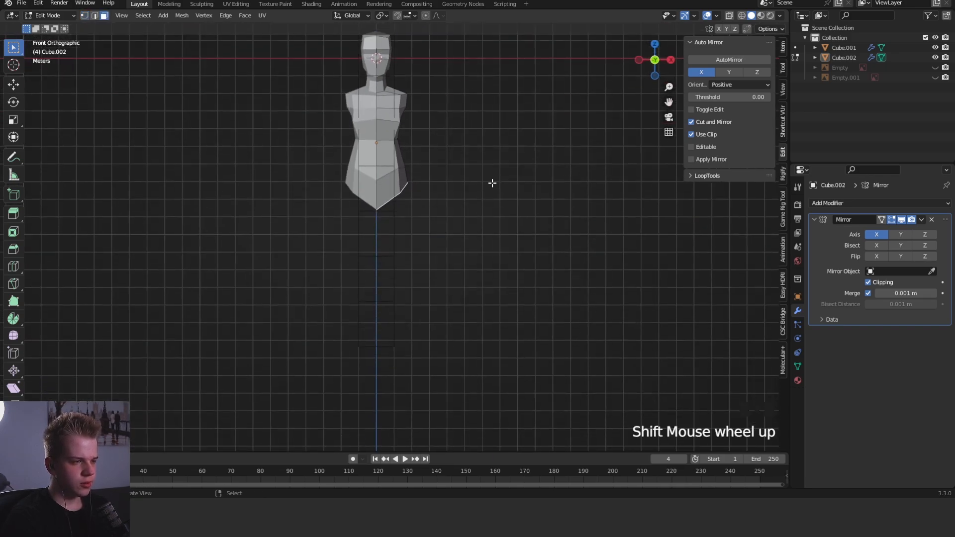
middle_drag(420, 112, 415, 232)
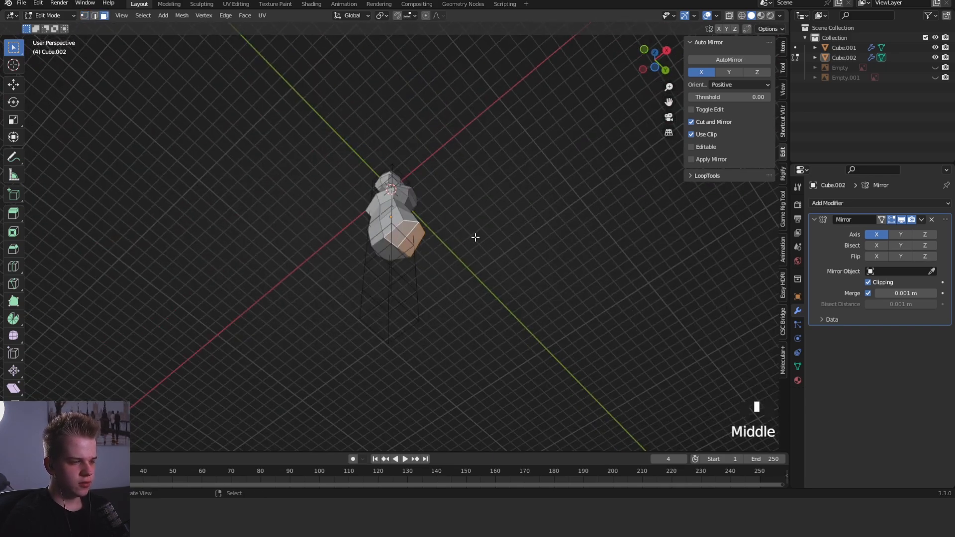
key(grave)
mouse_move(475, 237)
middle_down()
mouse_move(484, 219)
mouse_move(472, 224)
middle_up()
key(e)
right_click(513, 237)
key(ctrl+z)
- Turn off mirror clipping, extrude the underside hip faces and move them down to form legs
key(grave)
key(e)
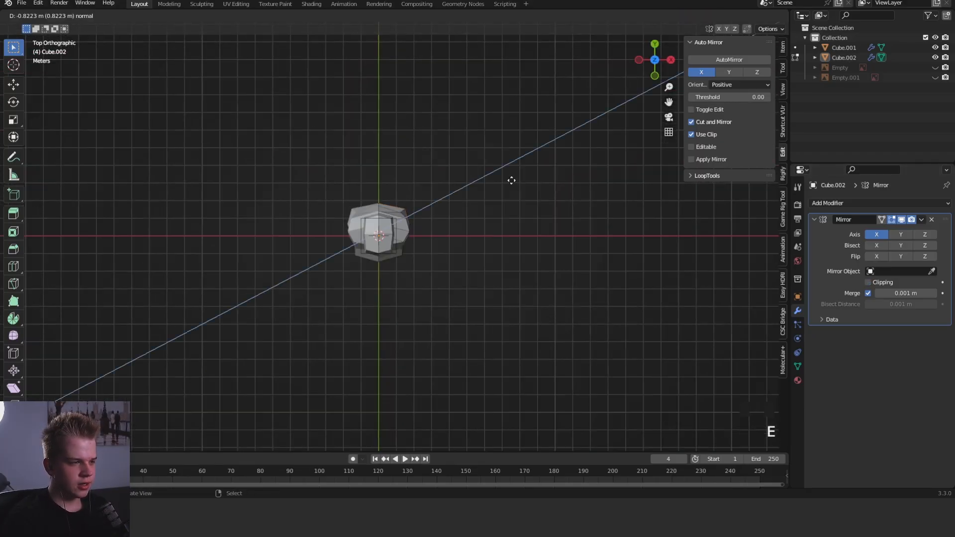
right_click(510, 178)
key(grave)
key(g)
- Rotate the lower leg-end faces in the front view to level them
key(r)
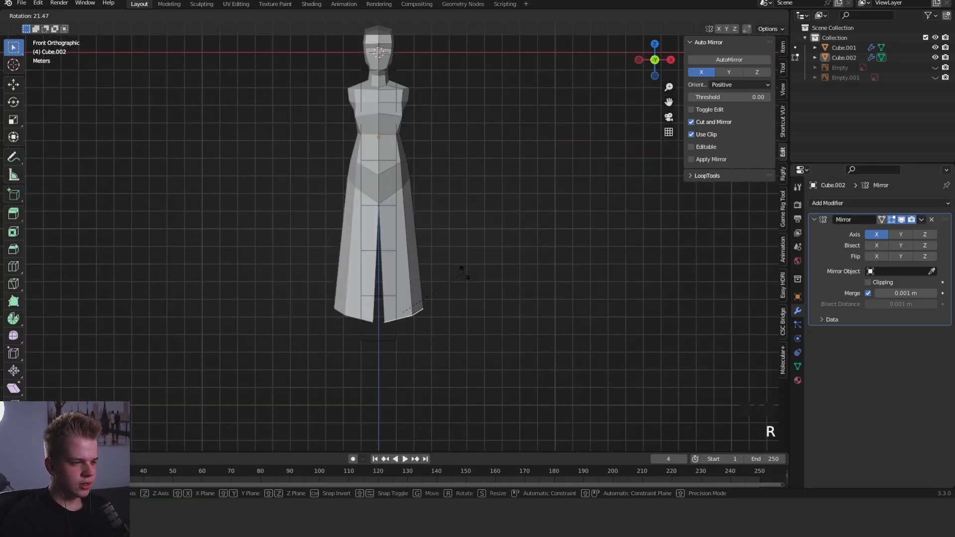
scroll(484, 285, up, 3)
middle_drag(484, 285, 537, 222)
key(grave)
key(r)
click(569, 245)
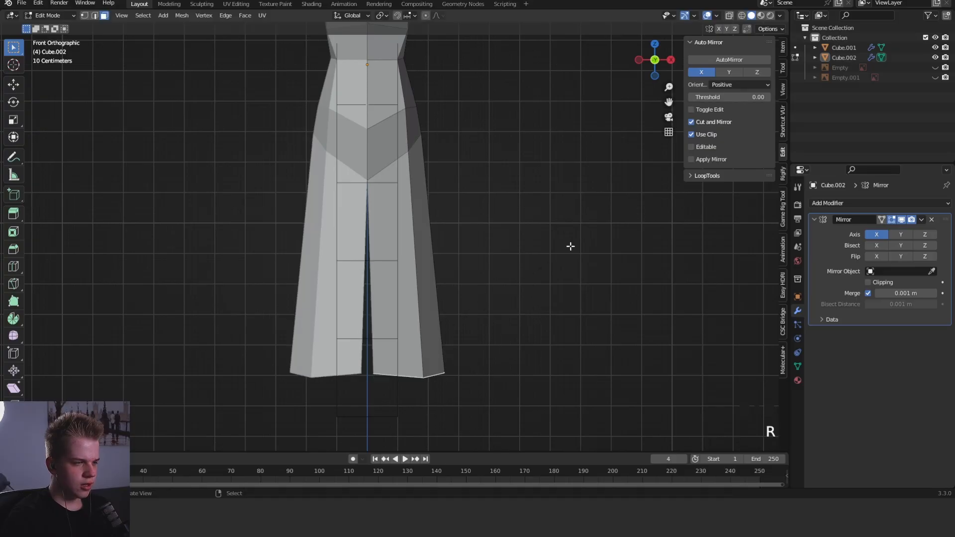
- Round the outline of the leg-end faces and turn mirror clipping back on
key(w)
shift+middle_drag(545, 283, 575, 223)
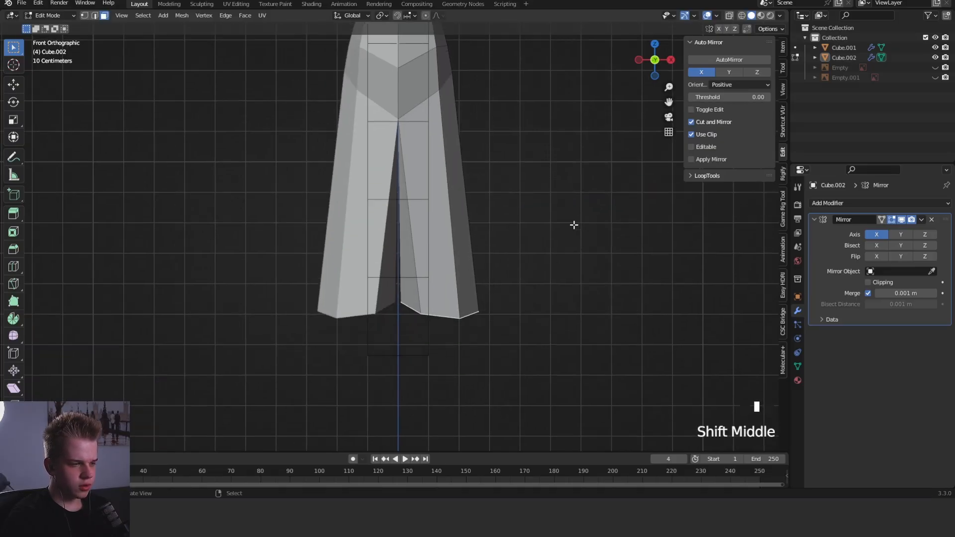
key(w)
mouse_move(558, 243)
key(Escape)
- Scale down the leg-end faces and reposition them in the front view to taper the legs
key(s)
key(g)
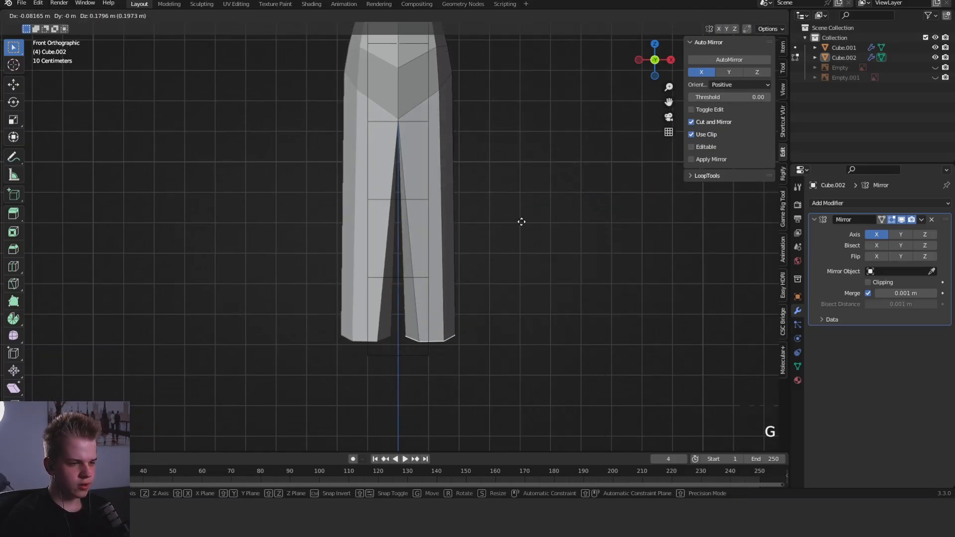
click(517, 223)
key(s)
click(496, 232)
key(g)
click(495, 228)
shift+middle_drag(549, 207, 547, 271)
middle_drag(534, 263, 471, 270)
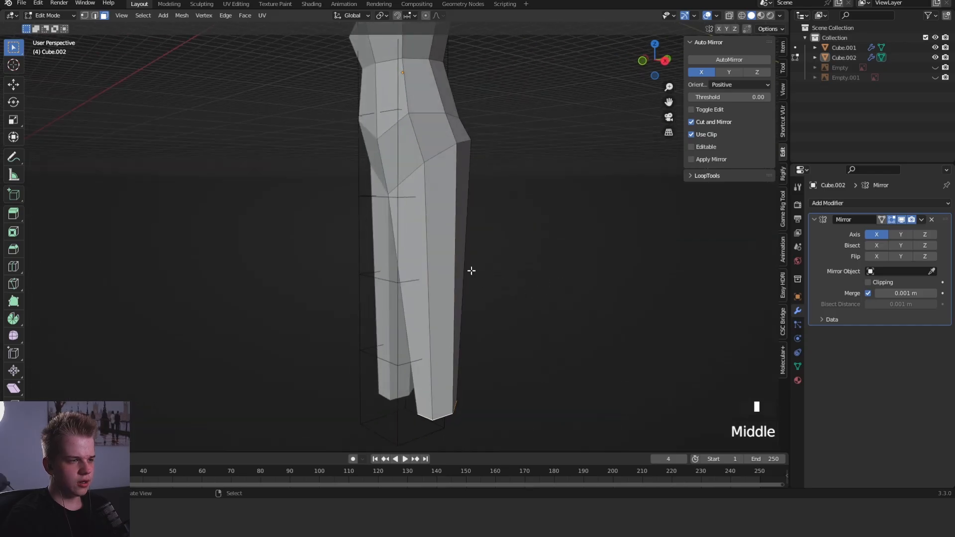
- Delete the trial leg geometry below the hips and switch to vertex selection
key(KP_1)
scroll(526, 238, up, 6)
key(x)
click(526, 237)
key(1)
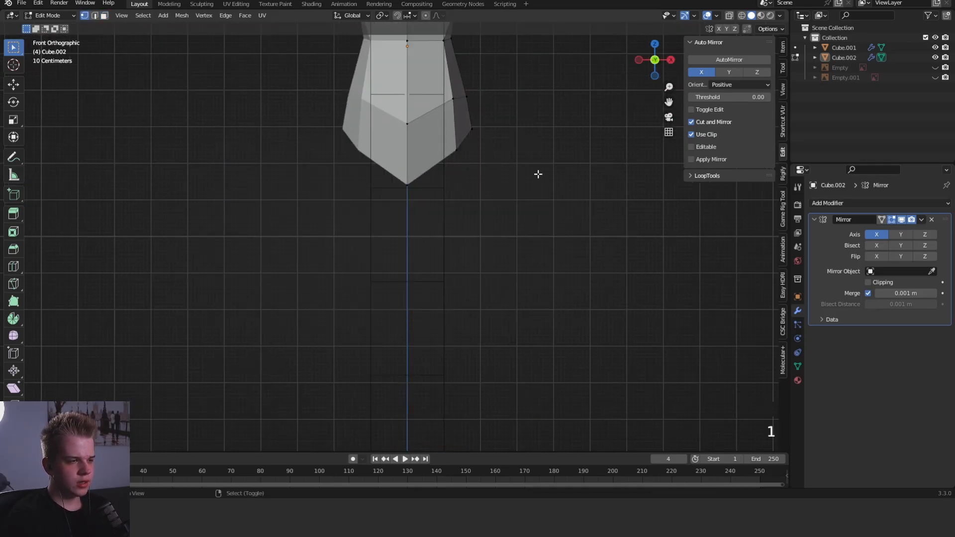
- Select the crotch vertices through the mesh and try to move them off the midline with mirror clipping disabled
middle_drag(538, 174, 437, 294)
scroll(522, 219, down, 4)
key(3)
scroll(437, 294, up, 4)
key(1)
key(KP_1)
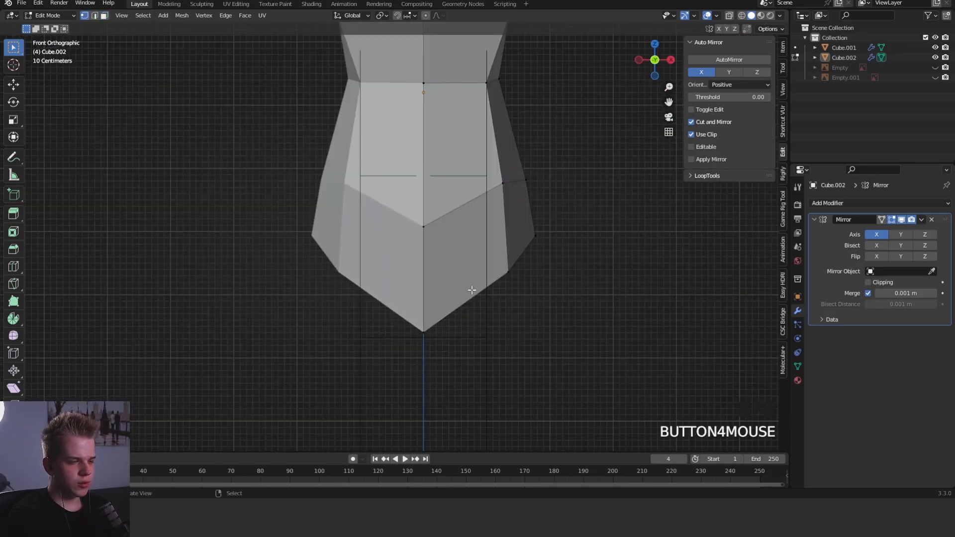
key(alt+z)
drag(380, 360, 455, 258)
key(alt+z)
key(g)
right_click(522, 246)
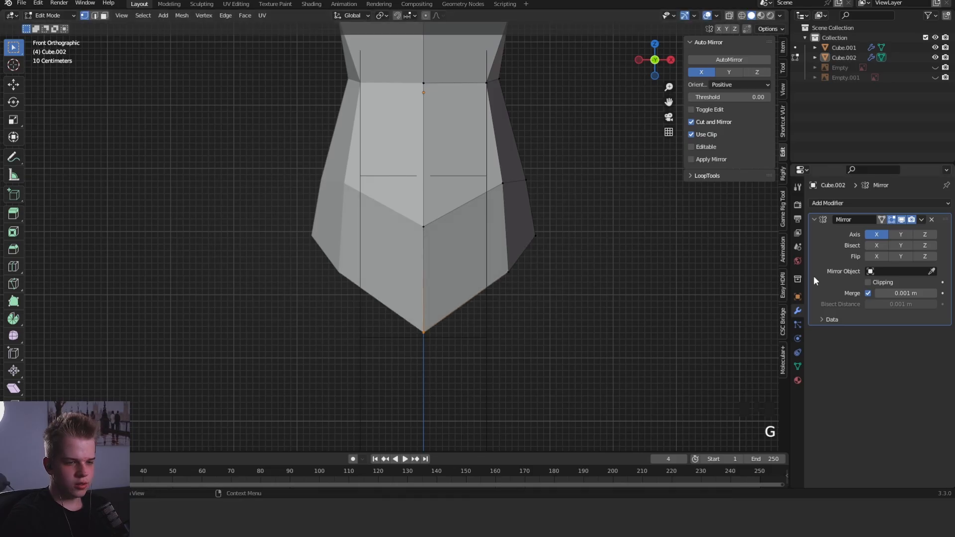
key(g)
click(628, 267)
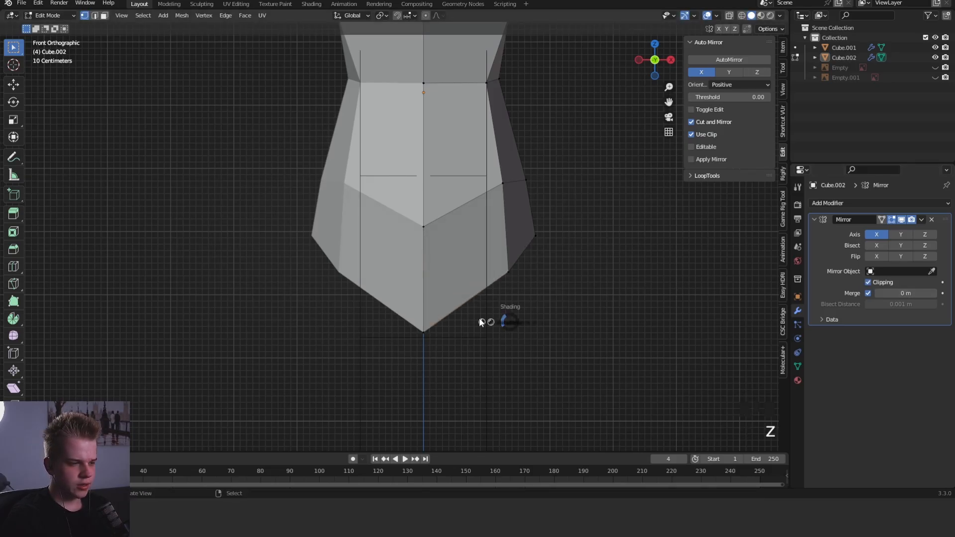
- Select the crotch vertices through the mesh and reposition the lowest crotch vertex on the midline
click(481, 322)
drag(387, 344, 450, 267)
click(490, 220)
key(z)
click(540, 224)
mouse_move(614, 268)
middle_down()
mouse_move(586, 241)
mouse_move(507, 234)
mouse_move(457, 269)
middle_up()
key(1)
key(alt+a)
click(456, 269)
key(g)
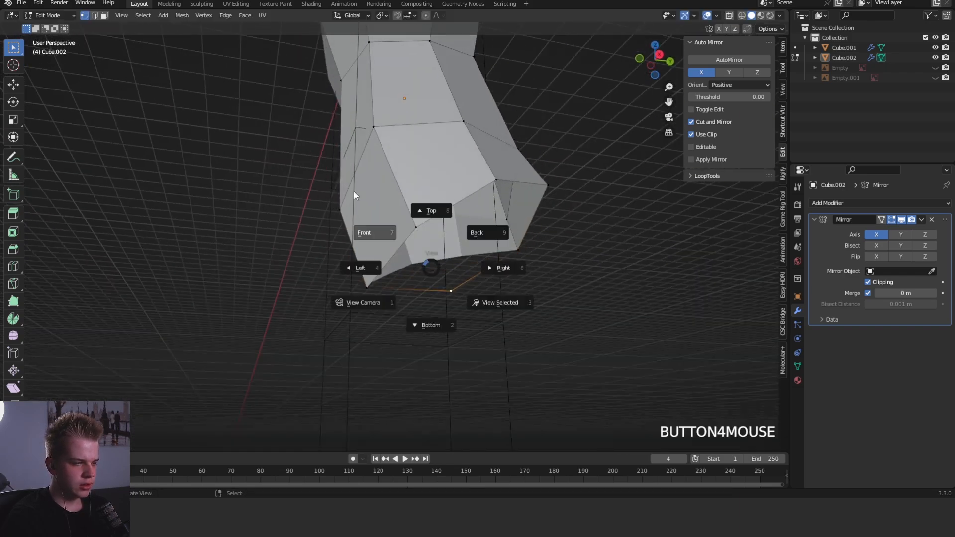
- Raise the lower front midline vertex and the neighbouring bottom side vertex to flatten the hips' lower edge
click(353, 192)
key(1)
scroll(501, 240, up, 3)
middle_drag(518, 264, 417, 283)
key(1)
click(376, 271)
right_click(427, 286)
key(g)
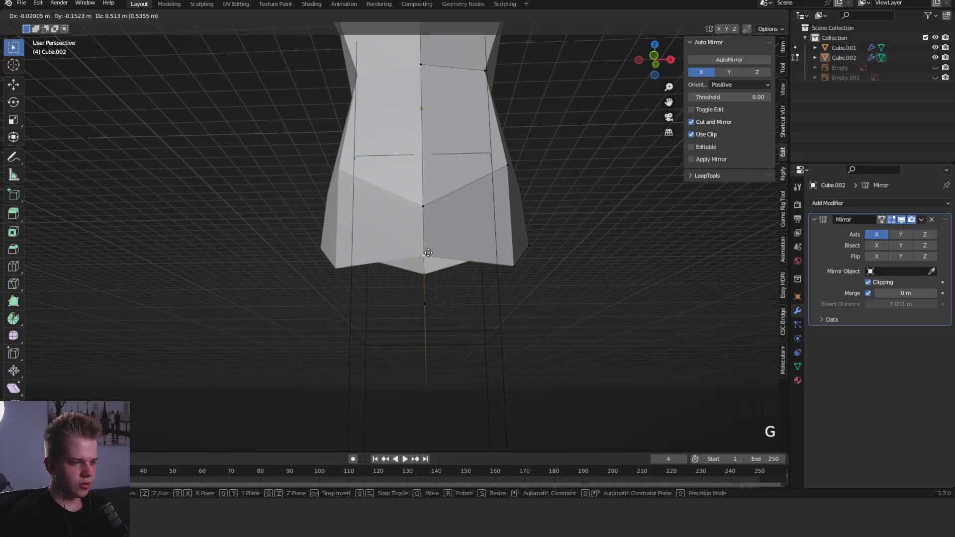
click(428, 245)
key(KP_1)
right_click(513, 270)
key(g)
click(512, 242)
- Raise the midline and side vertices of the upper hip row in the front view to level that edge loop
right_click(427, 231)
key(g)
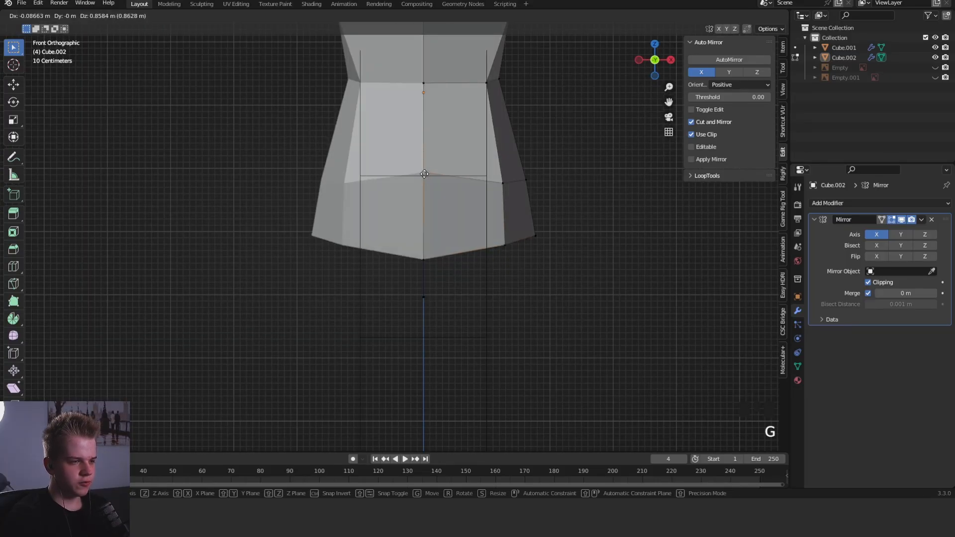
click(429, 175)
right_click(514, 188)
key(g)
right_click(514, 162)
right_click(498, 188)
key(g)
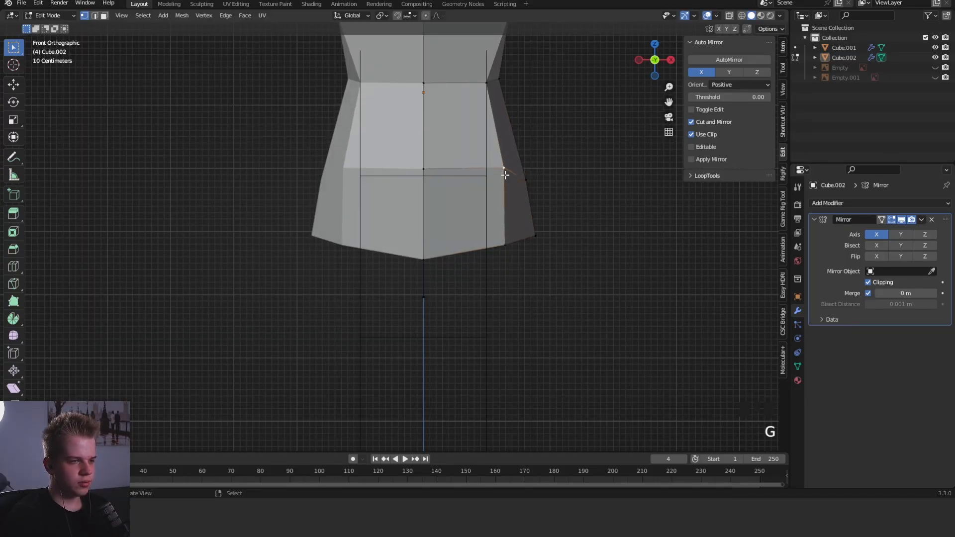
click(531, 160)
- Adjust the lower front midline vertex to refine the underside of the hips
middle_drag(530, 159, 466, 200)
scroll(508, 217, up, 3)
key(g)
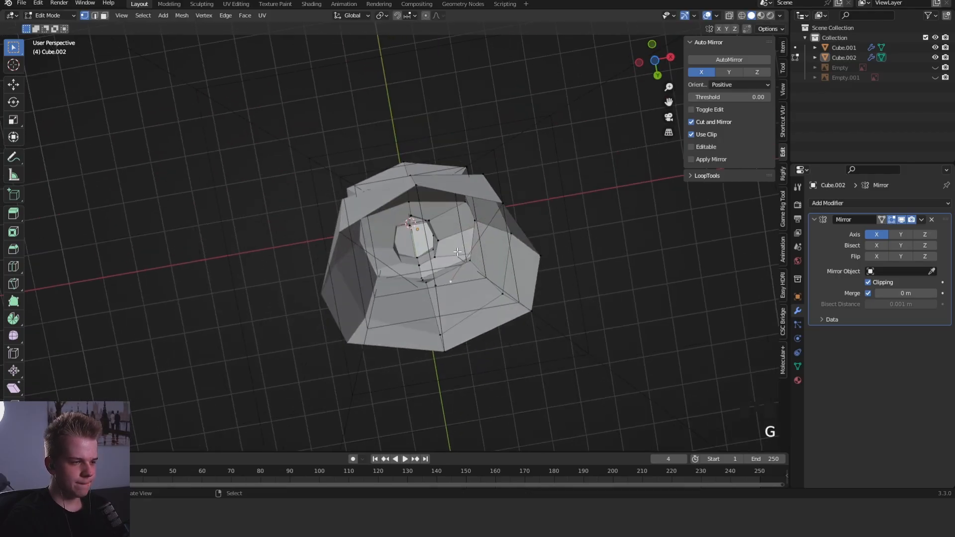
key(2)
mouse_move(457, 252)
middle_down()
mouse_move(466, 223)
mouse_move(512, 267)
middle_up()
key(1)
scroll(512, 266, down, 1)
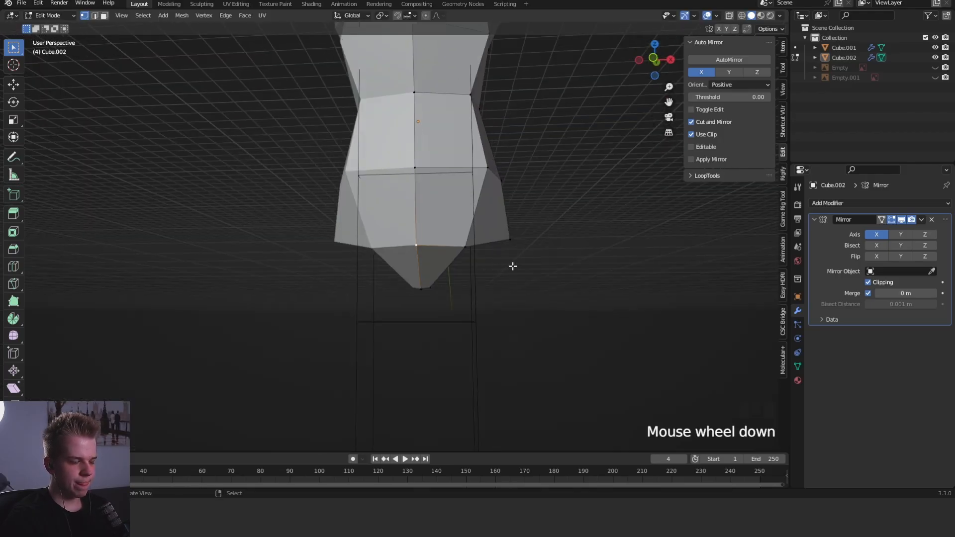
- Reposition the rear hip vertices beside the midline to round the back of the hips
key(KP_3)
key(1)
key(shift+z)
click(457, 280)
key(shift+z)
middle_drag(456, 281, 416, 240)
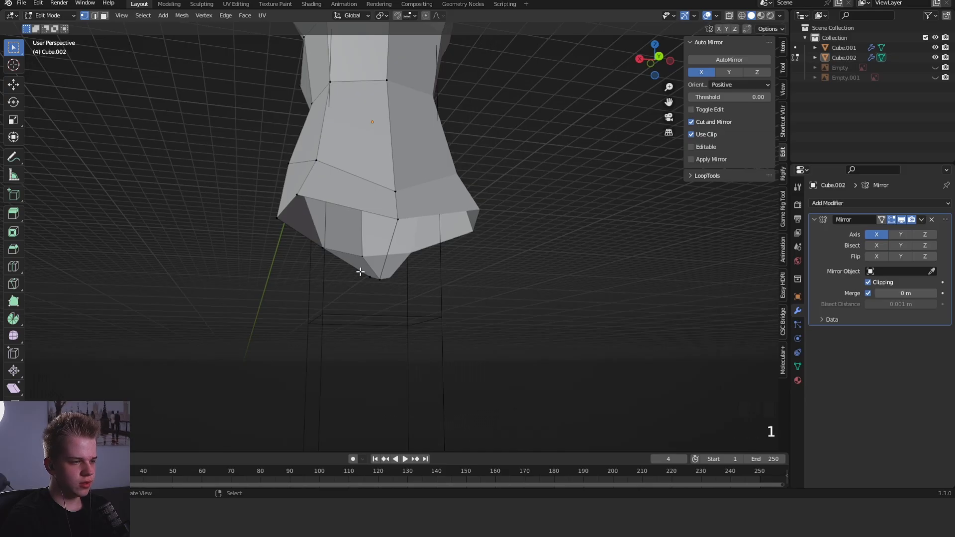
key(g)
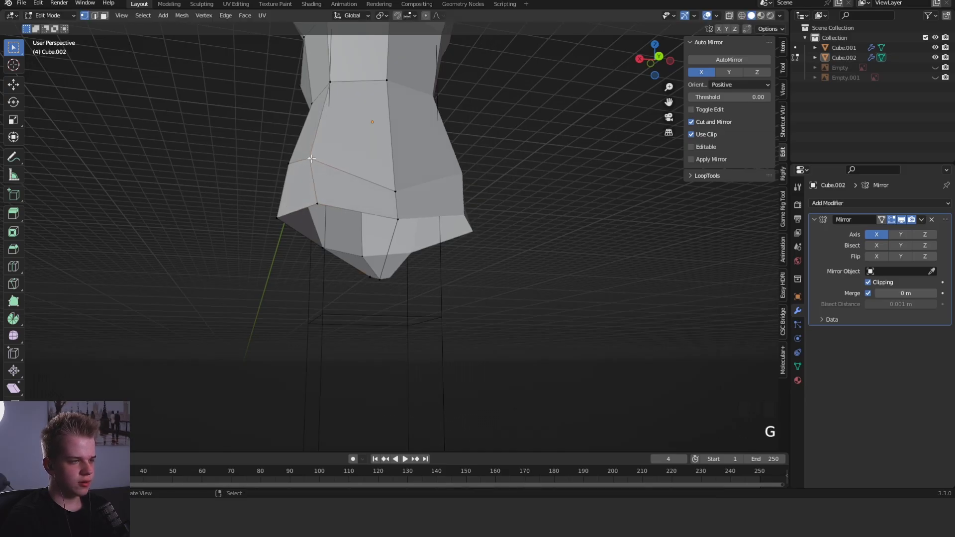
key(g)
click(401, 188)
- Adjust the position of the rear midline hip vertex in the side view
middle_drag(401, 188, 567, 183)
key(KP_3)
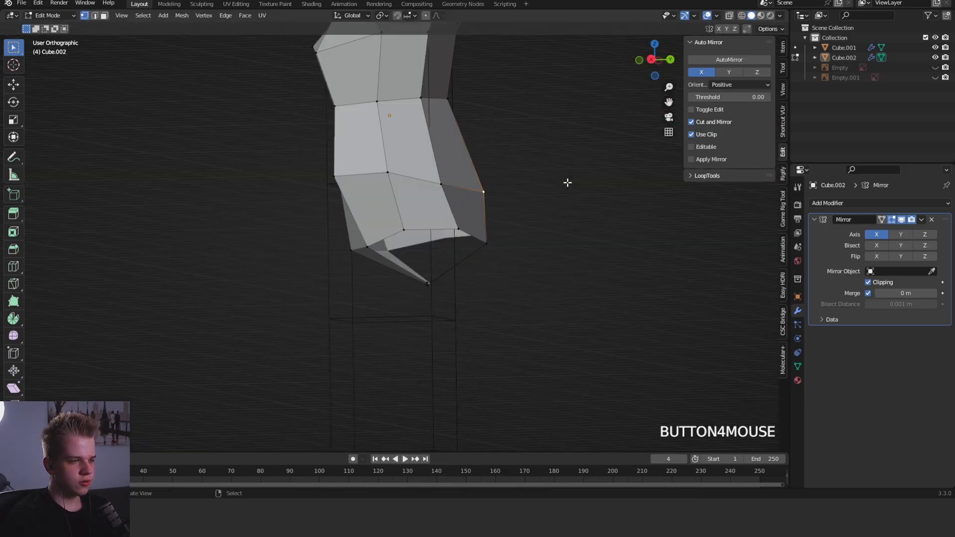
key(g)
click(568, 183)
- Select the crotch vertices and bevel the edge between them into a strip under the hips
middle_drag(528, 241, 496, 213)
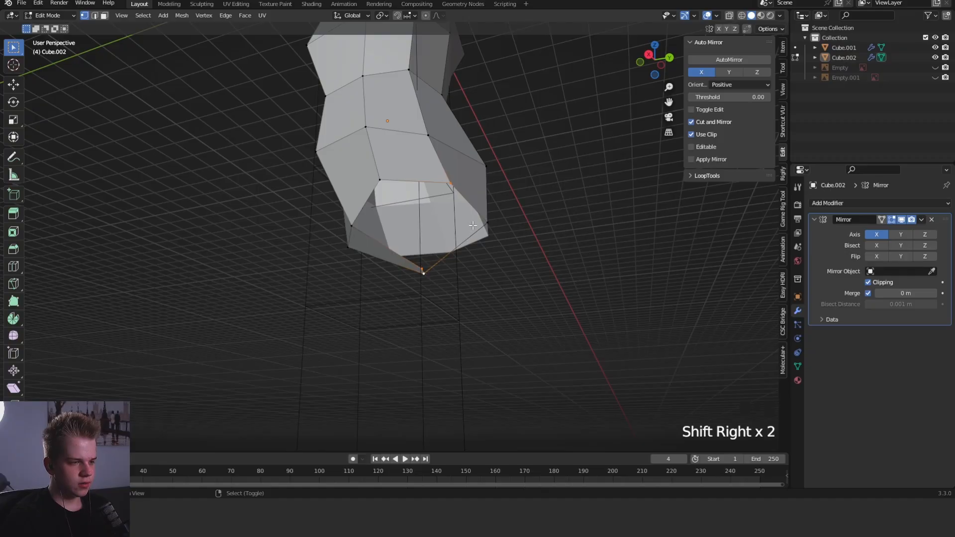
middle_drag(451, 192, 417, 277)
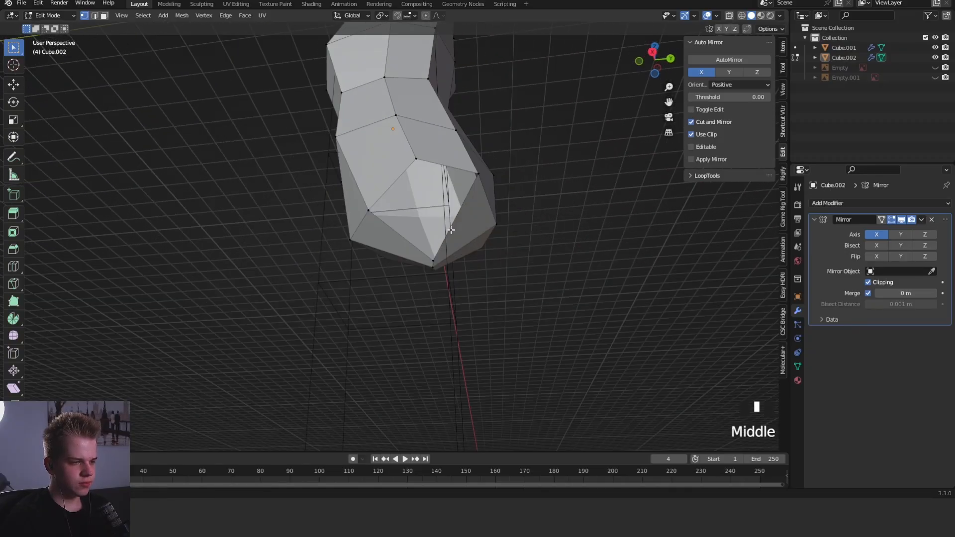
drag(417, 277, 449, 239)
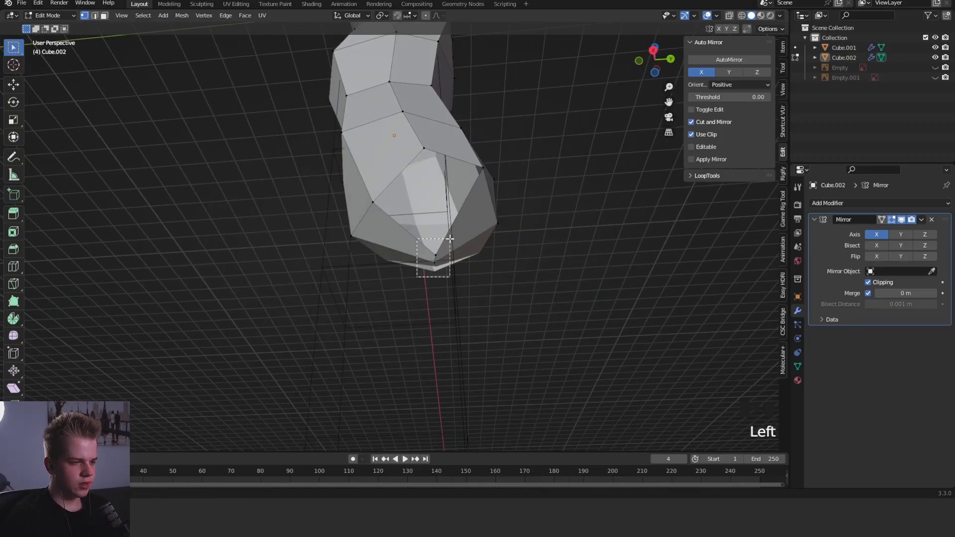
click(481, 236)
- Spread the beveled crotch edges apart in the side view and add a loop cut across the strip
key(KP_3)
key(g)
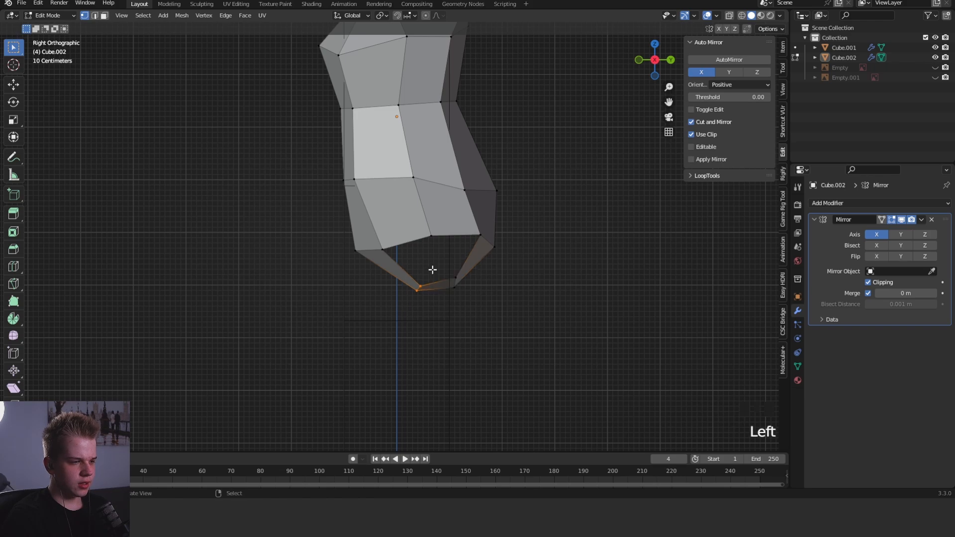
key(g)
click(491, 267)
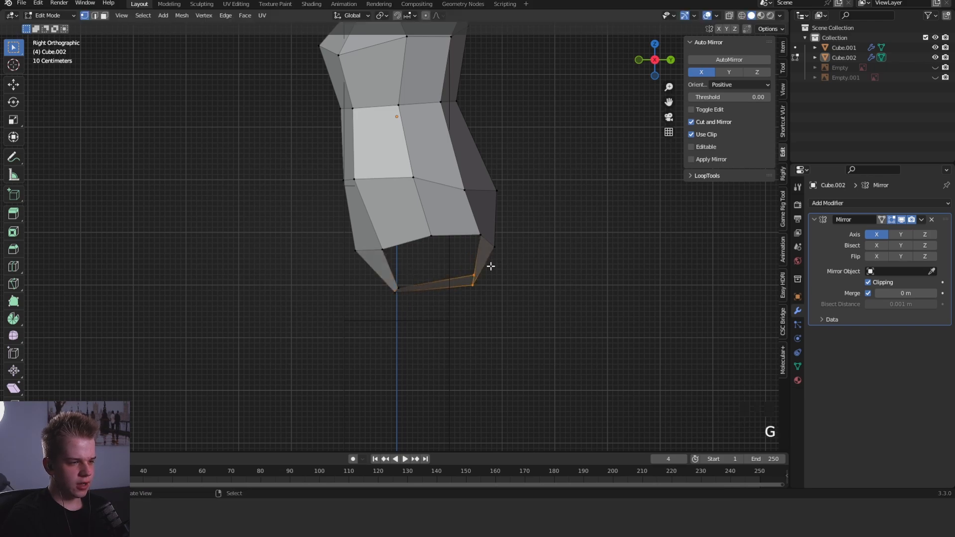
click(437, 281)
key(g)
- Select the edge loop around the leg opening and round its outline into a circle
middle_drag(459, 281, 521, 281)
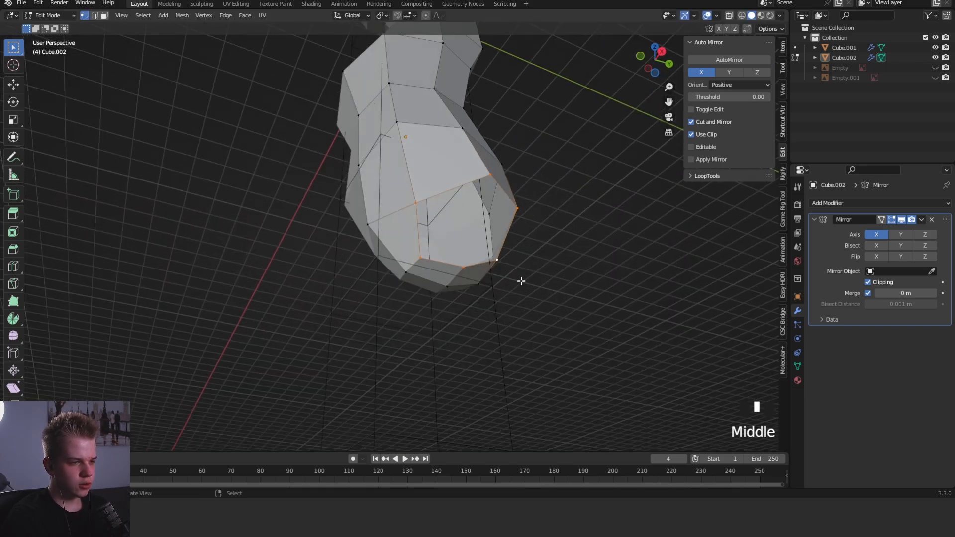
middle_drag(551, 202, 487, 206)
key(w)
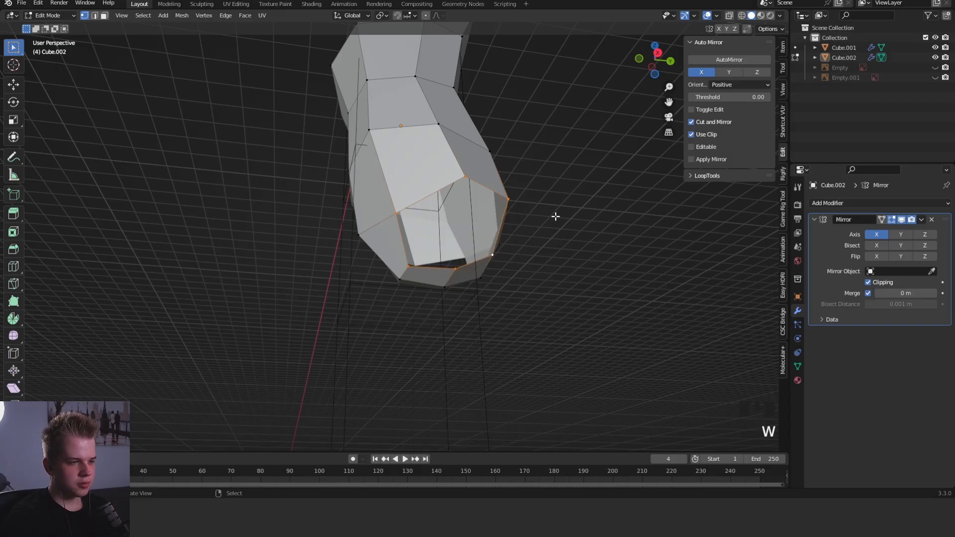
key(w)
mouse_move(485, 213)
click(550, 218)
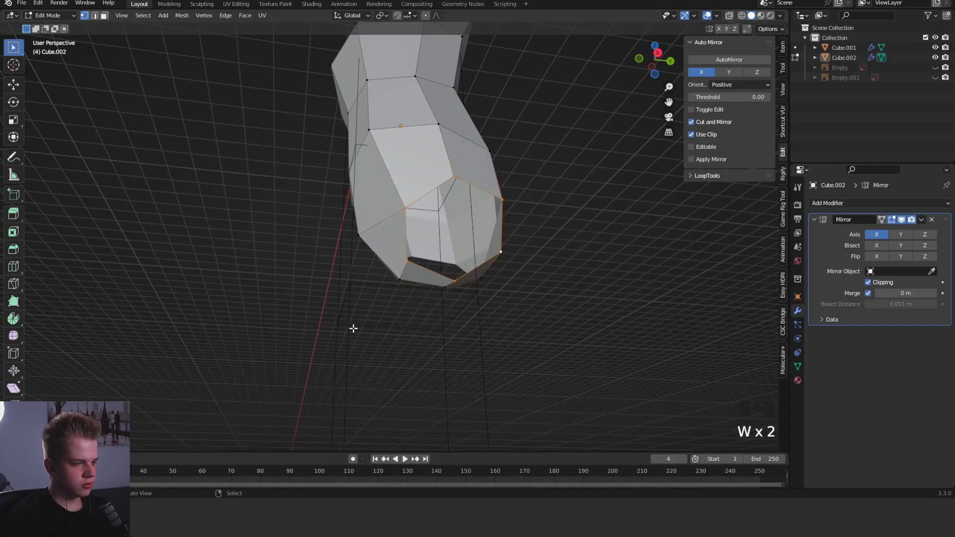
- Scale, rotate and move the leg-opening loop in the front view so it follows the hip angle
key(KP_1)
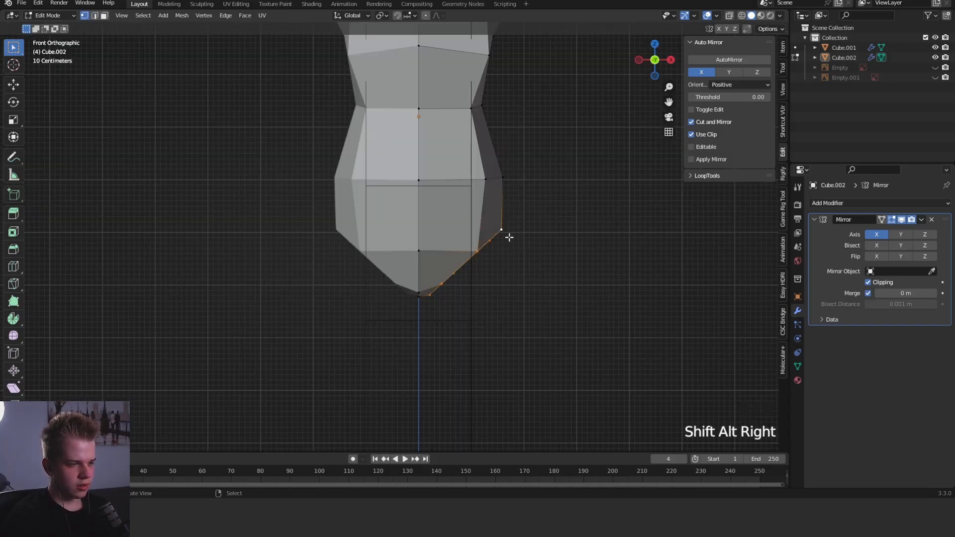
key(g)
key(s)
key(r)
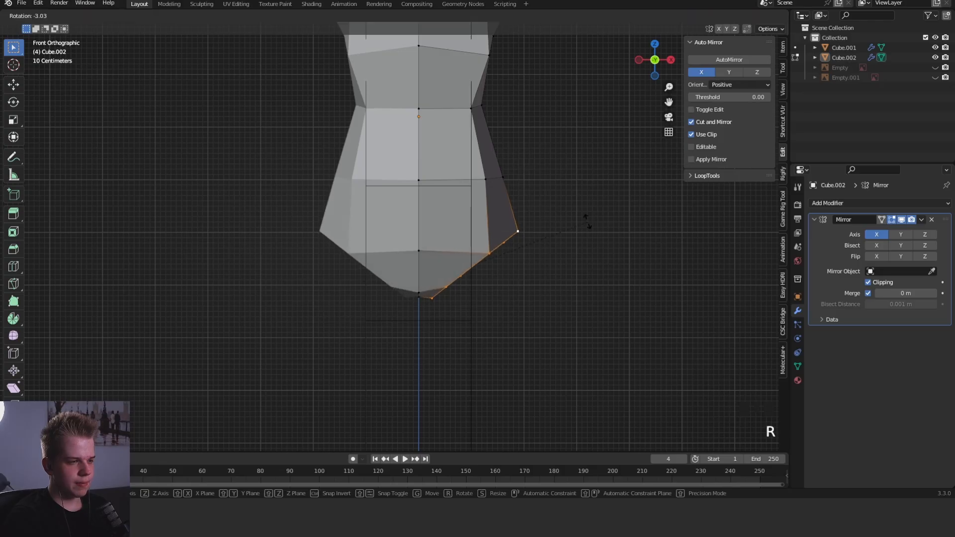
click(588, 219)
key(g)
click(588, 215)
click(592, 211)
- Extrude the leg-opening loop downward, then rotate and move the new end to form the upper thigh
key(e)
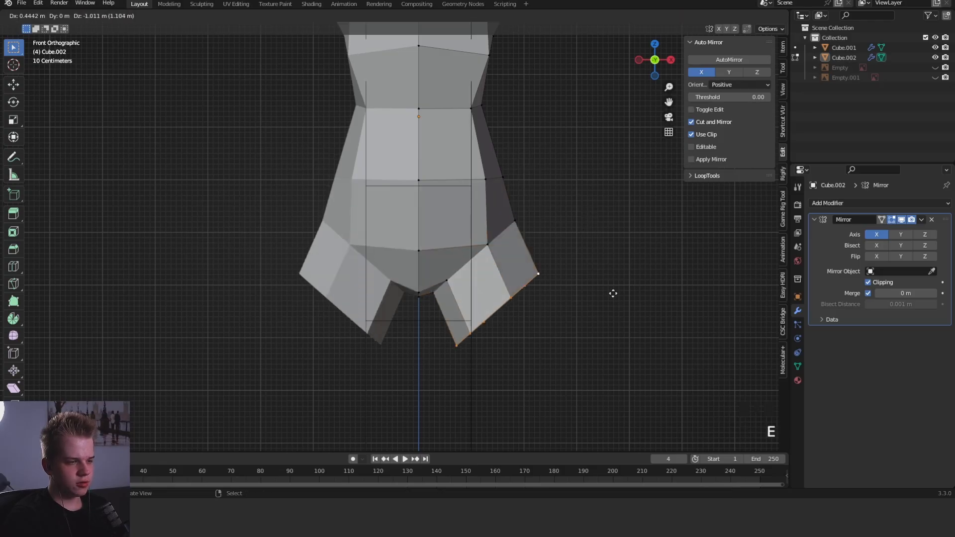
click(613, 295)
key(r)
click(571, 363)
key(g)
click(560, 396)
- Raise the end loop of the thigh in the front view to shorten the segment
scroll(560, 396, down, 2)
middle_drag(560, 396, 574, 292)
key(grave)
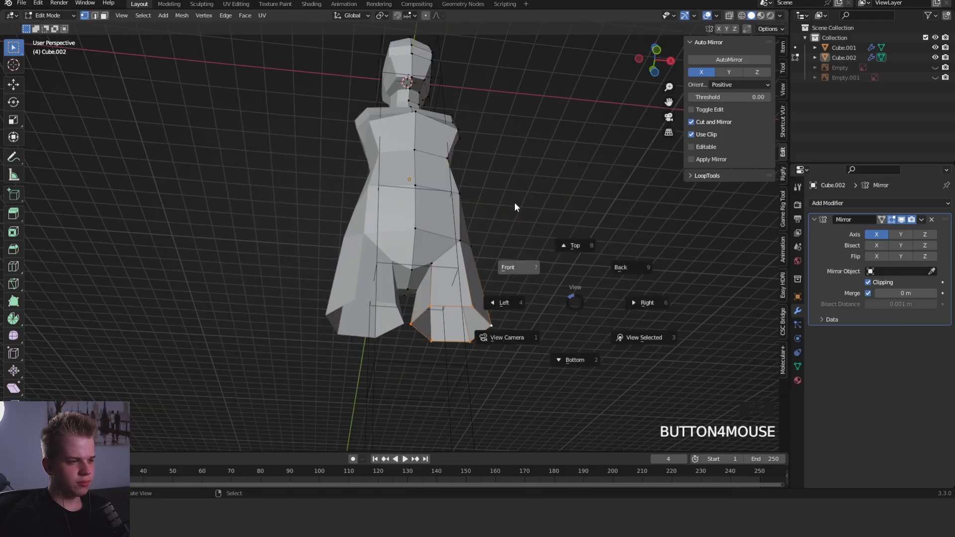
click(514, 205)
key(g)
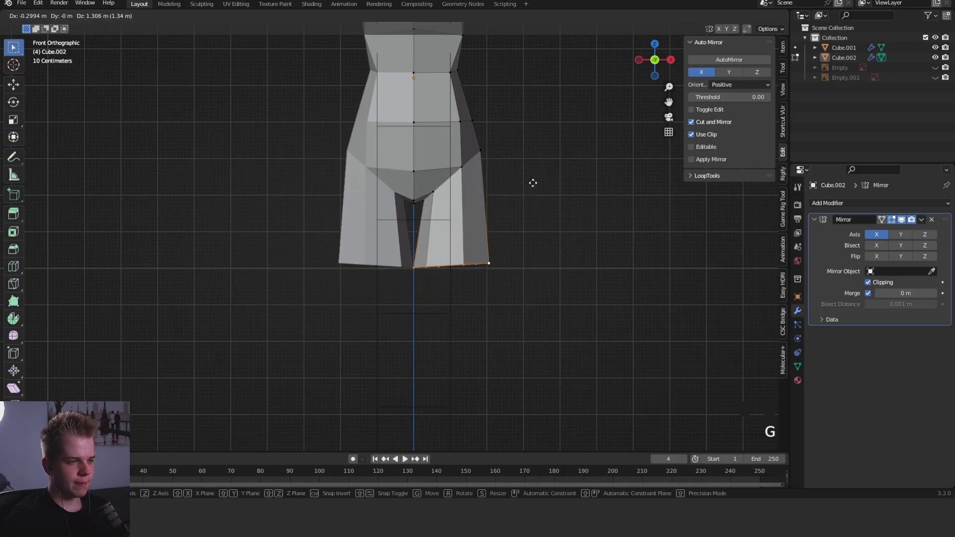
click(556, 177)
- Extrude the thigh end farther down, scale the new loop smaller and reposition it to taper the leg
key(e)
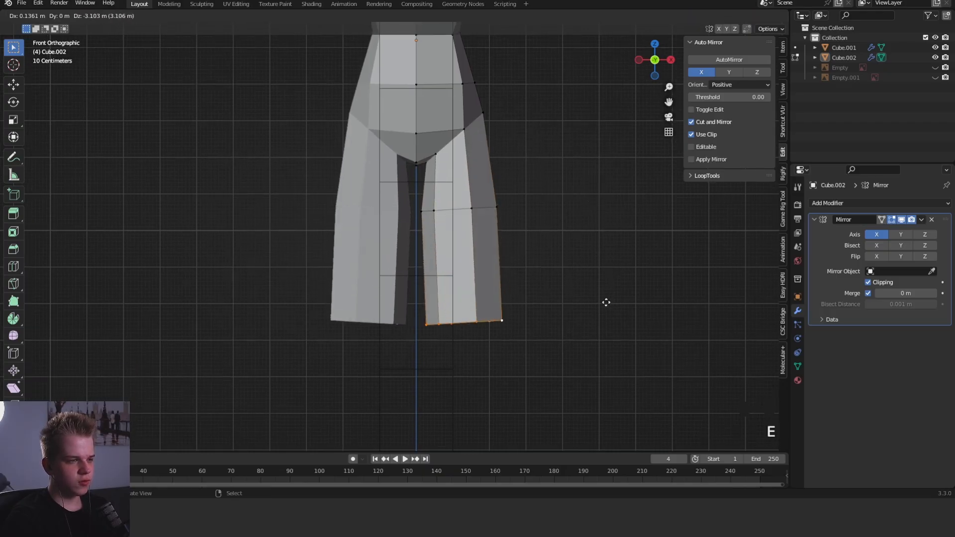
key(s)
click(552, 326)
shift+middle_drag(553, 348, 543, 279)
scroll(543, 279, up, 2)
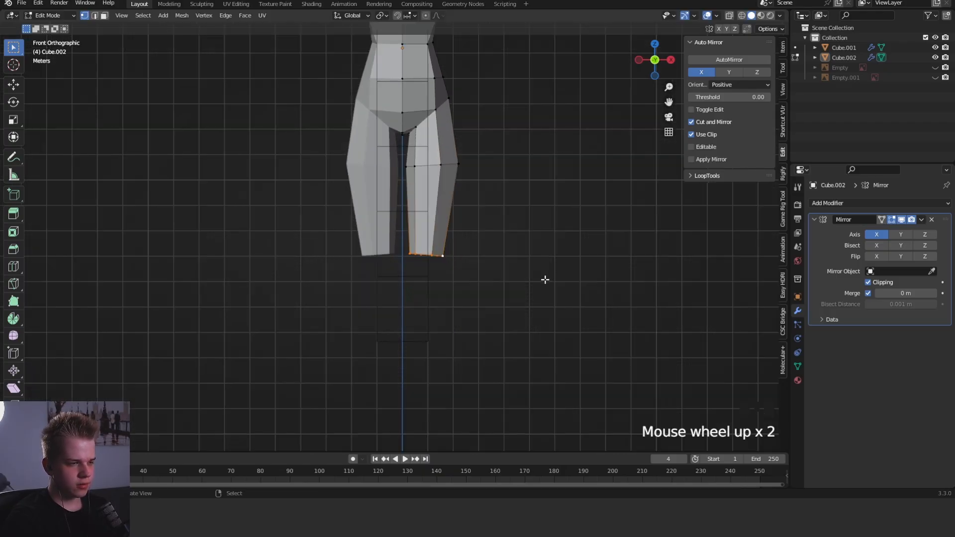
key(g)
click(548, 239)
- Leave mesh editing, deselect the body and examine its overall proportions from the front
shift+middle_drag(559, 219, 561, 366)
key(Tab)
scroll(562, 338, down, 2)
key(alt+a)
middle_drag(565, 306, 459, 294)
key(KP_1)
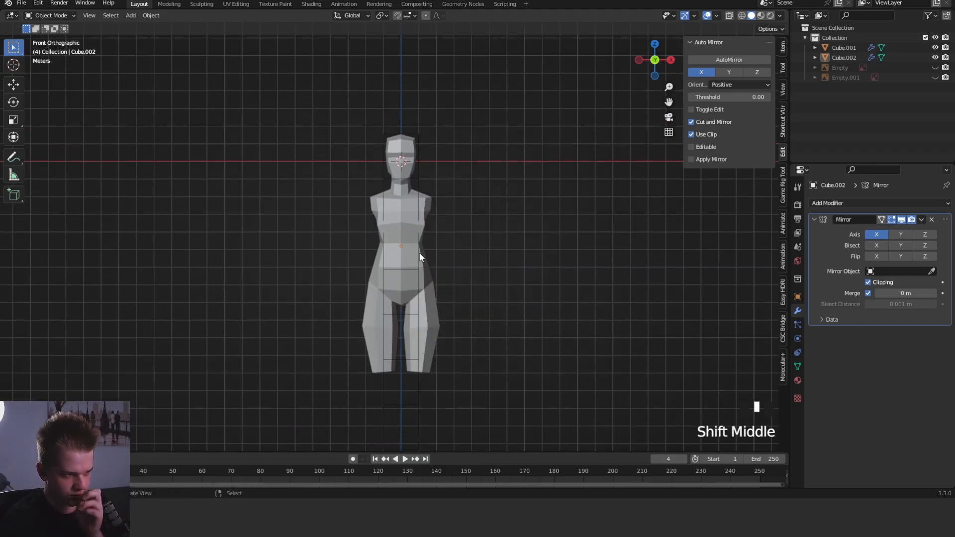
scroll(458, 261, up, 2)
key(z)
key(z)
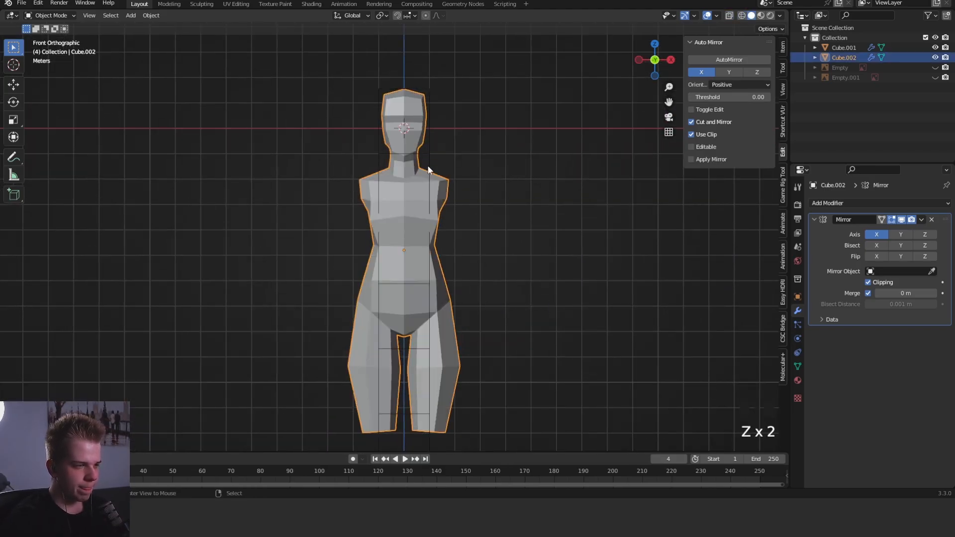
- Move the stacked head-height guide Cube.001 along the Y axis, then deselect it and return to the front view
right_click(430, 165)
middle_drag(639, 239, 502, 254)
key(g)
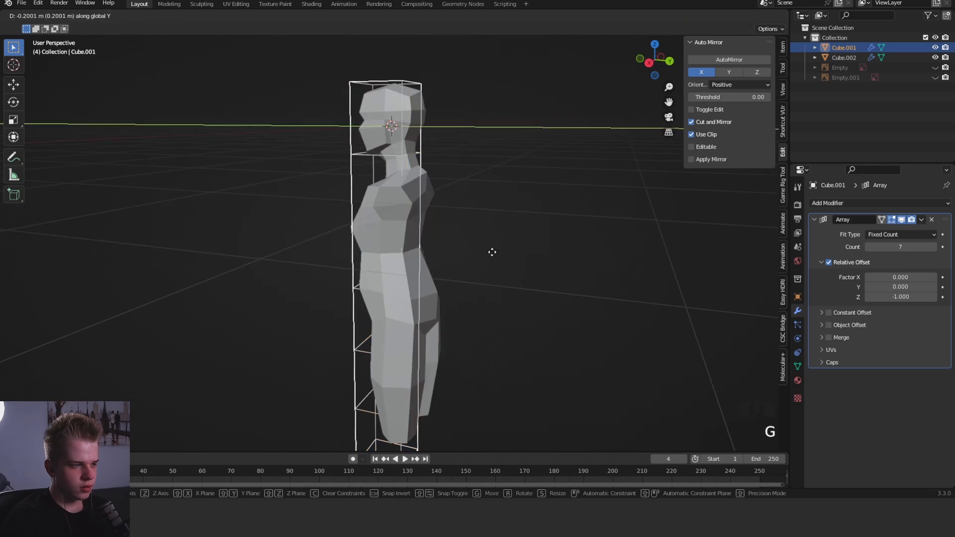
key(y)
click(427, 224)
key(KP_1)
key(alt+a)
shift+middle_drag(451, 156, 469, 153)
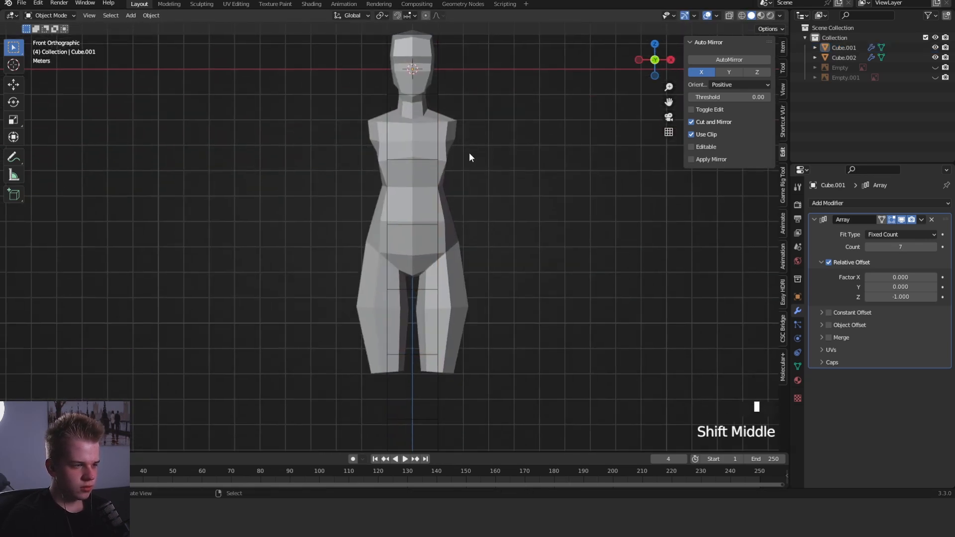
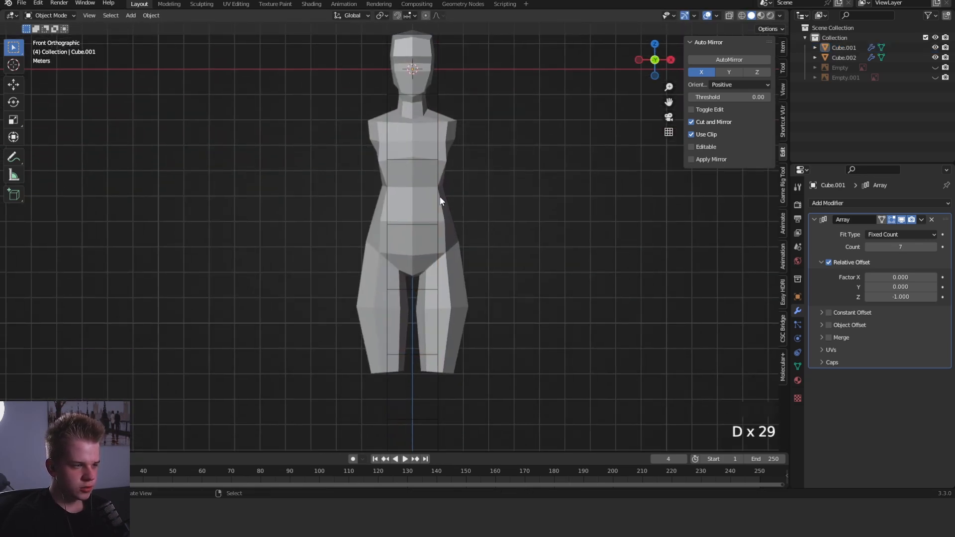
- Select the head-height guide Cube.001 and compare the body's leg length with its segments from the front
mouse_move(440, 246)
shift+middle_down()
mouse_move(431, 210)
mouse_move(440, 254)
shift+middle_up()
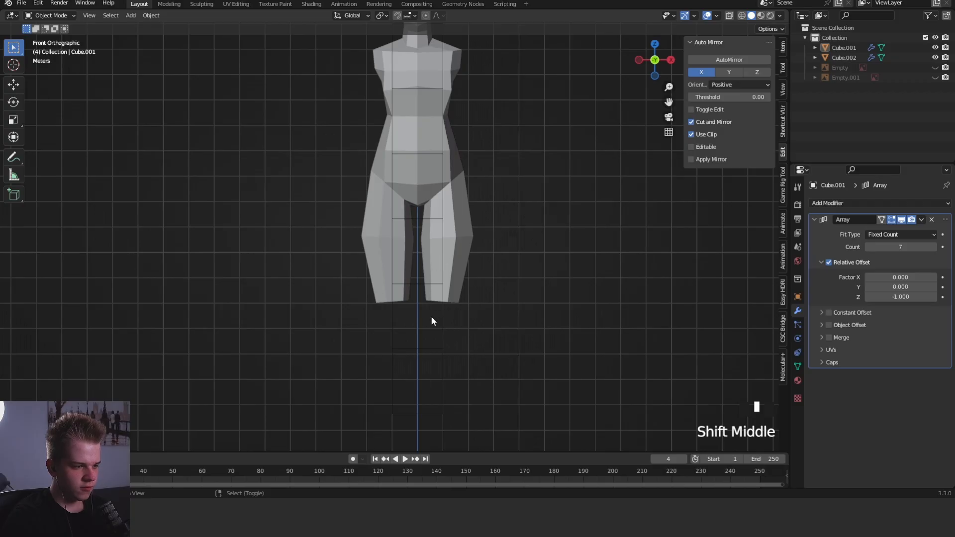
right_click(439, 369)
scroll(717, 245, down, 4)
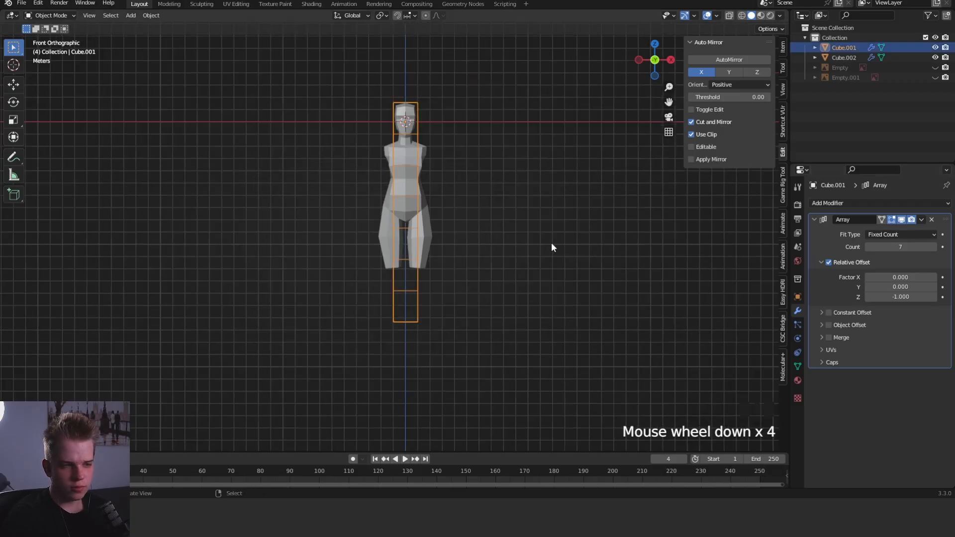
scroll(431, 182, up, 2)
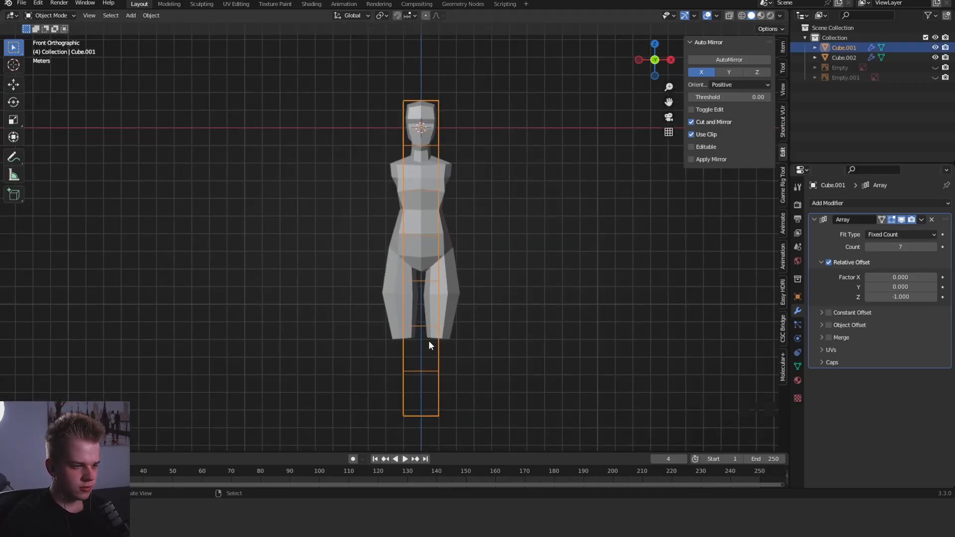
- In the body mesh, select the hip and crotch vertices through wireframe, raise them along Z and shift them slightly inward
right_click(440, 329)
key(Tab)
scroll(505, 291, up, 4)
key(z)
key(a)
key(z)
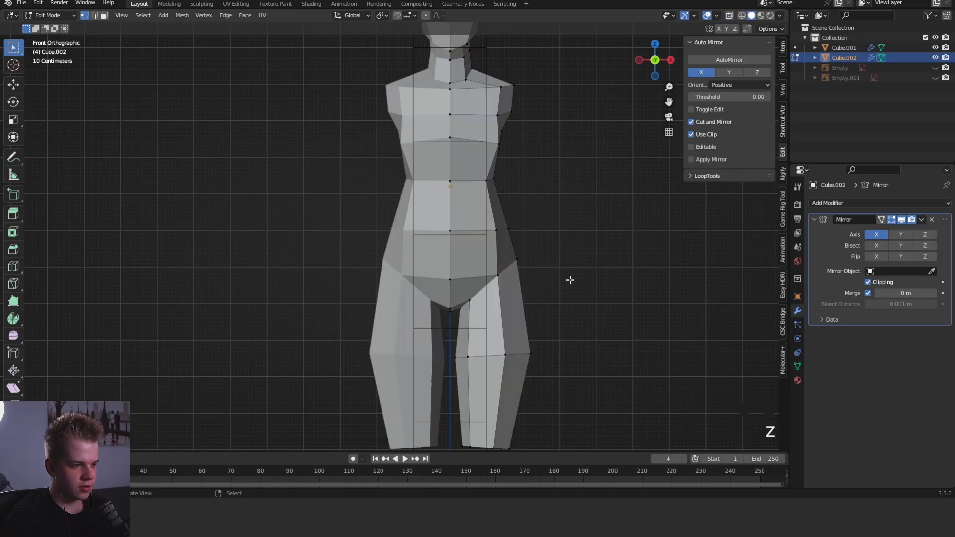
key(z)
key(c)
click(471, 267)
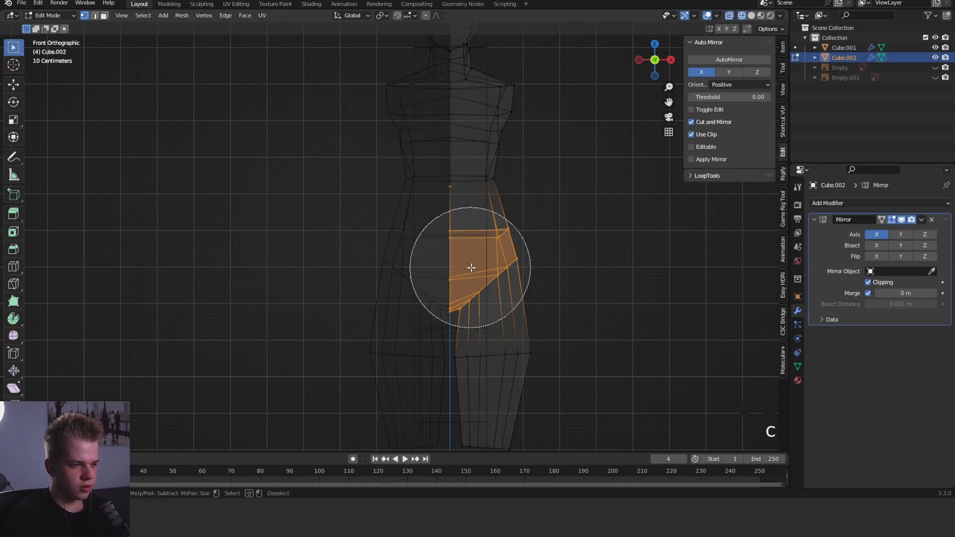
right_click(478, 267)
key(z)
key(g)
key(z)
shift+click(568, 240)
key(s)
right_click(570, 240)
key(g)
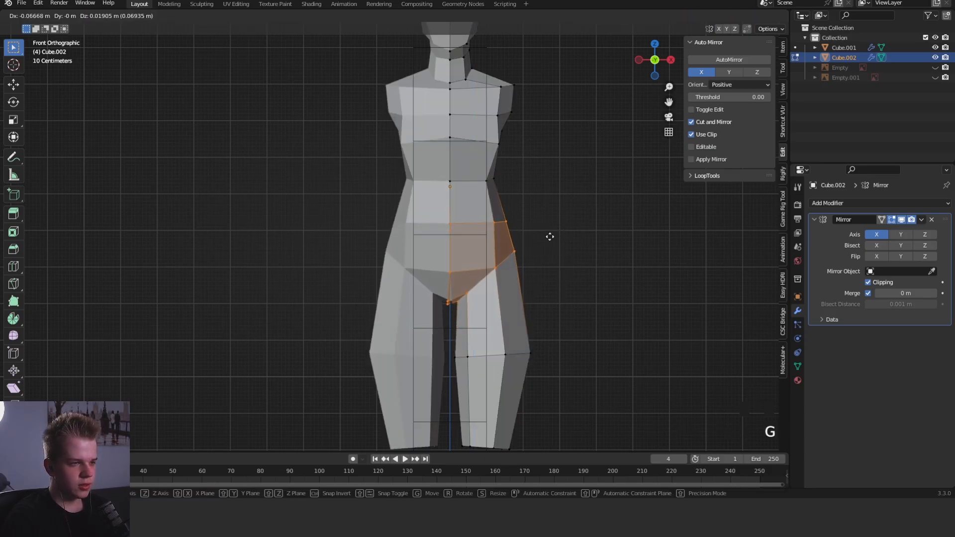
click(548, 237)
key(ctrl+Tab)
scroll(512, 234, down, 4)
mouse_move(521, 263)
shift+middle_down()
mouse_move(515, 227)
mouse_move(502, 222)
shift+middle_up()
scroll(497, 229, up, 3)
key(f)
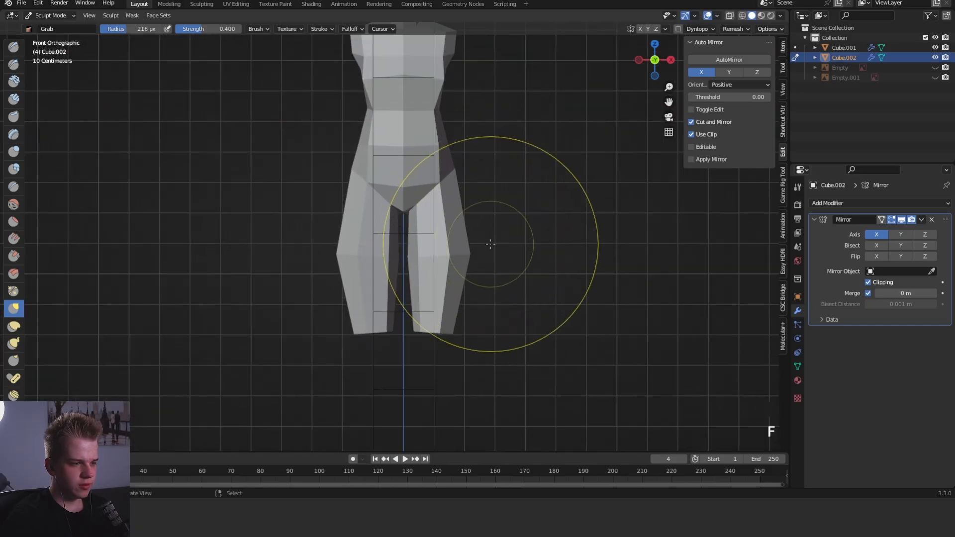
- Raise the widest loop of the thigh about 0.147 m along Z in the front view
key(Tab)
key(1)
key(g)
key(z)
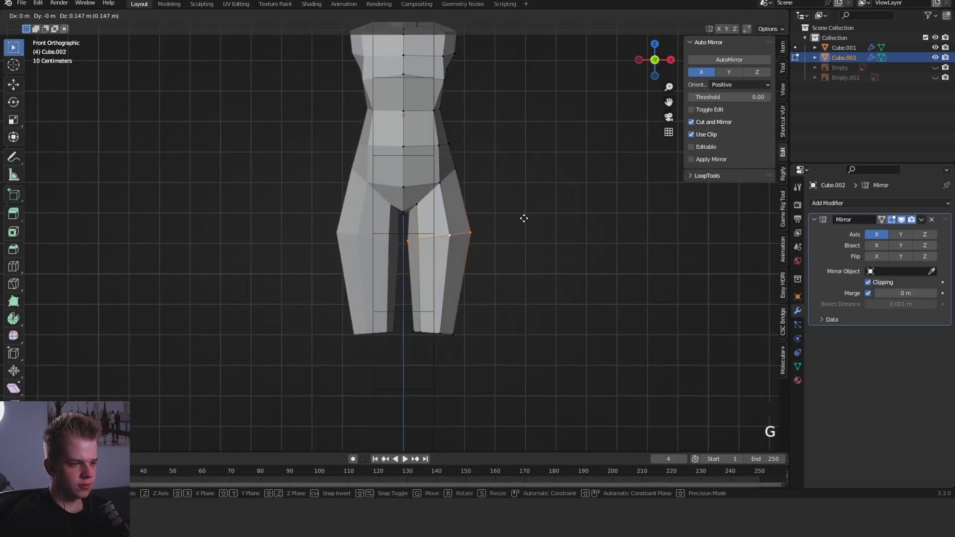
click(524, 217)
- Select the thigh's open end loop, scale it smaller and reposition it in the front view
key(z)
drag(378, 349, 492, 298)
key(z)
key(g)
click(584, 290)
shift+middle_drag(585, 290, 587, 211)
scroll(593, 212, down, 1)
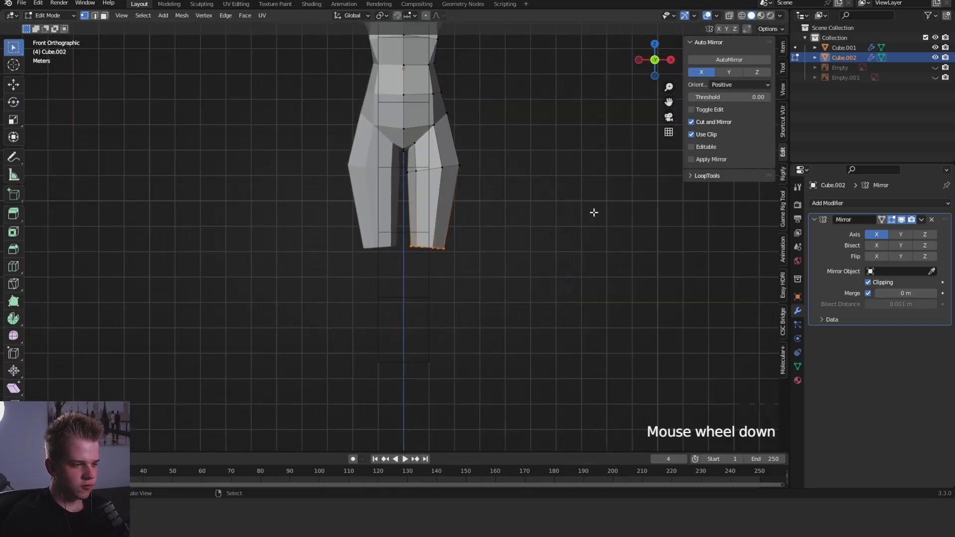
key(s)
click(572, 212)
scroll(565, 210, up, 2)
key(g)
click(540, 274)
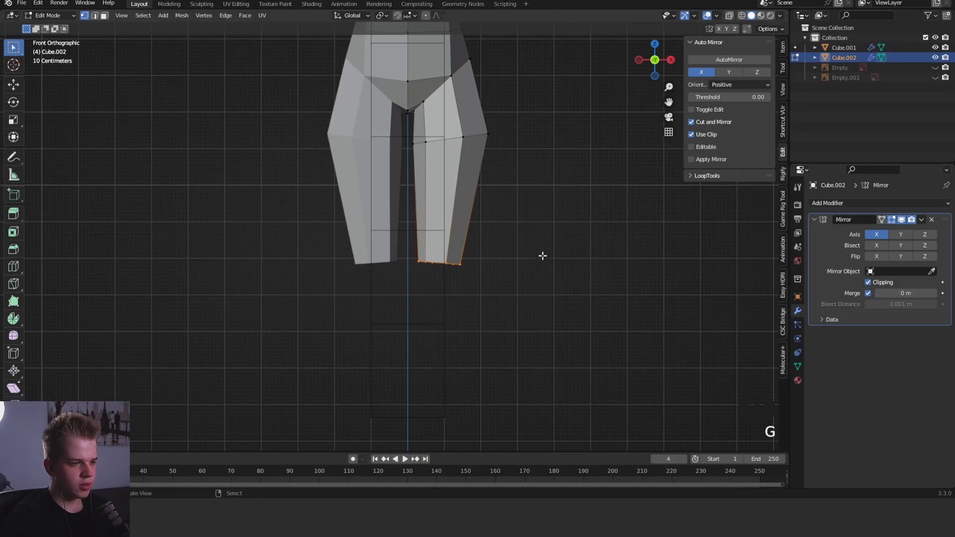
- Extrude the thigh's end loop down into a lower leg, level the new end and scale it smaller at the ankle
key(e)
click(540, 351)
key(r)
click(543, 322)
key(g)
click(543, 360)
shift+middle_drag(544, 341, 546, 269)
key(r)
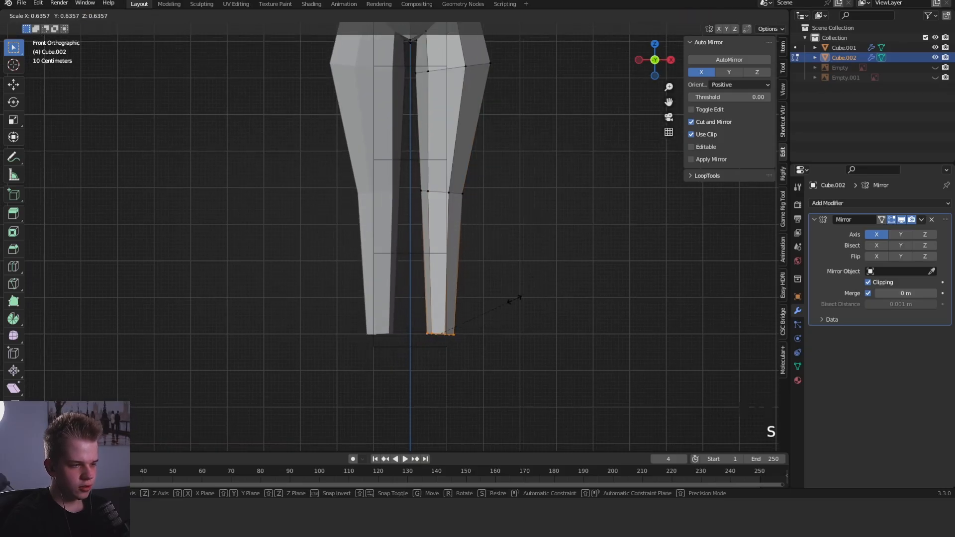
click(515, 299)
key(g)
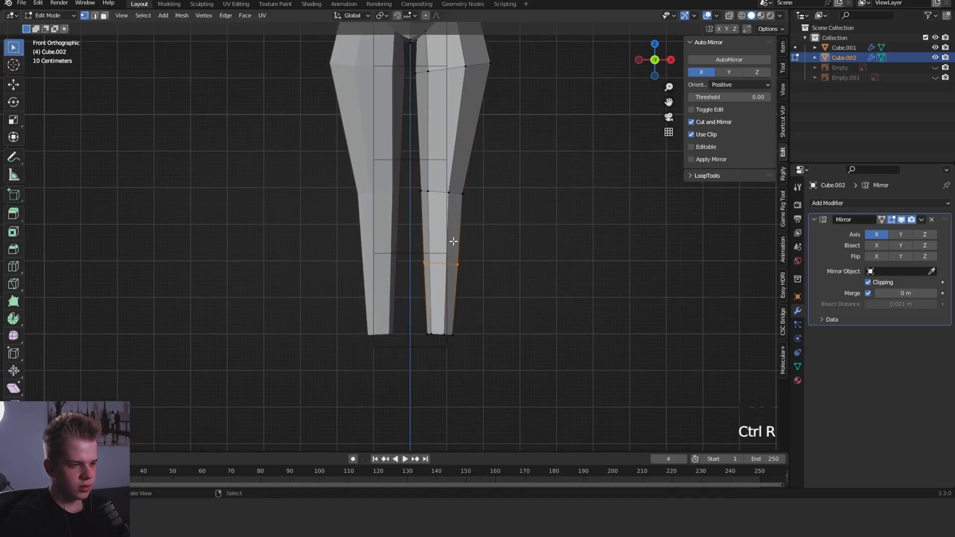
- Shape the calf by moving the lower leg's middle loop up and backward, rotating it in profile and scaling it along X
key(KP_3)
key(g)
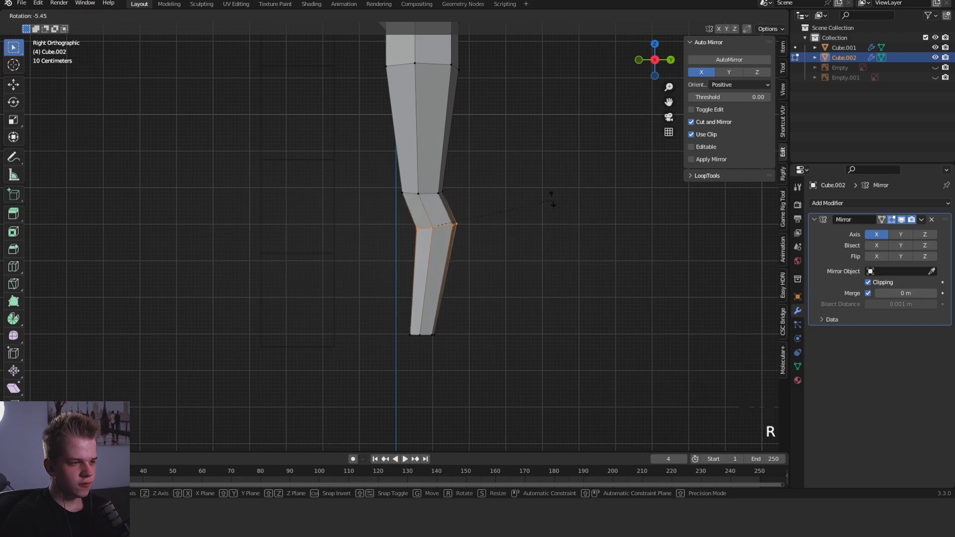
click(578, 169)
key(KP_1)
key(s)
key(x)
click(550, 223)
- Move the front edge of the upper thigh forward in the side view to give the thigh more volume
key(KP_3)
scroll(552, 213, down, 3)
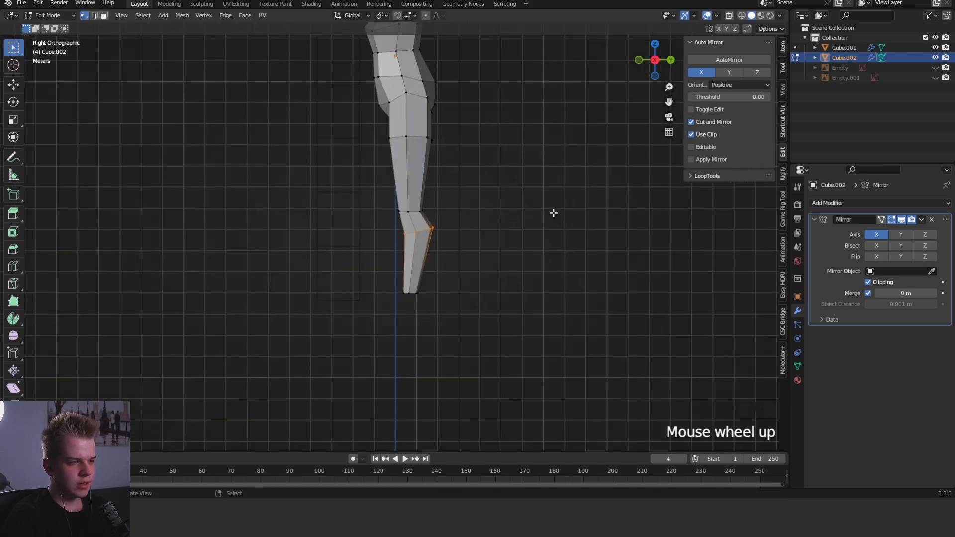
shift+middle_drag(552, 214, 536, 299)
scroll(521, 251, up, 3)
scroll(521, 250, down, 3)
middle_drag(411, 186, 481, 194)
click(481, 196)
key(2)
key(KP_3)
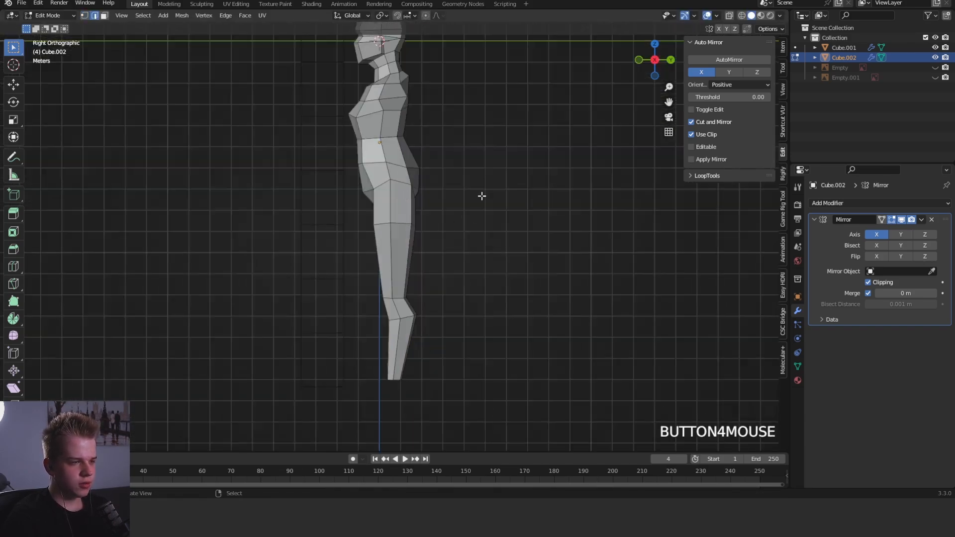
scroll(442, 205, up, 2)
key(g)
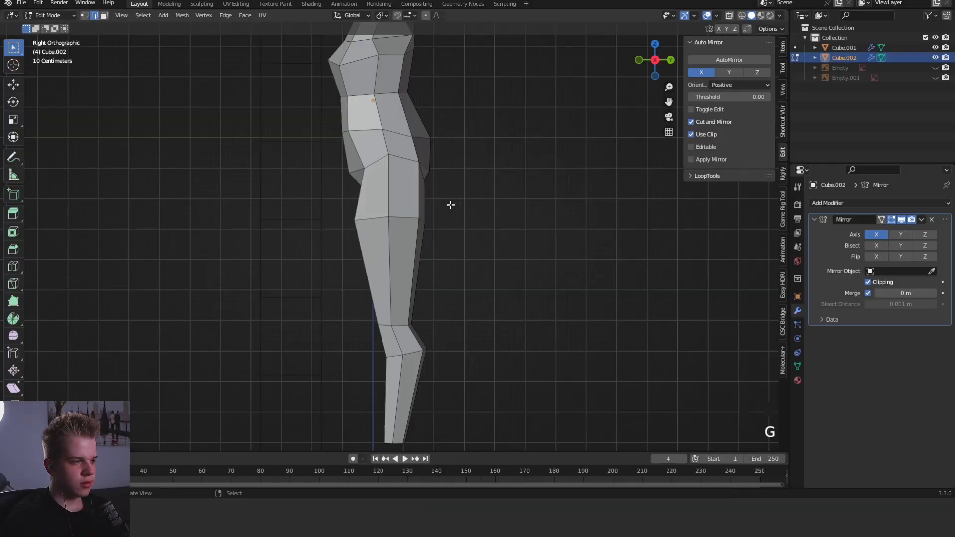
mouse_move(449, 205)
middle_down()
mouse_move(381, 171)
mouse_move(473, 260)
middle_up()
- Switch to sculpting and reshape the torso's profile with the Grab brush in the side view
key(KP_3)
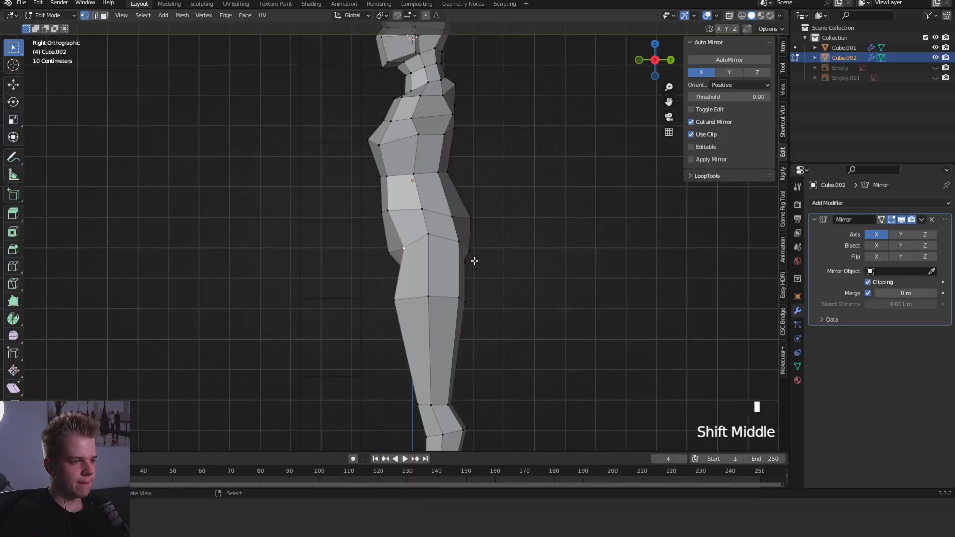
key(ctrl+Tab)
key(f)
click(496, 210)
shift+middle_drag(453, 180, 443, 250)
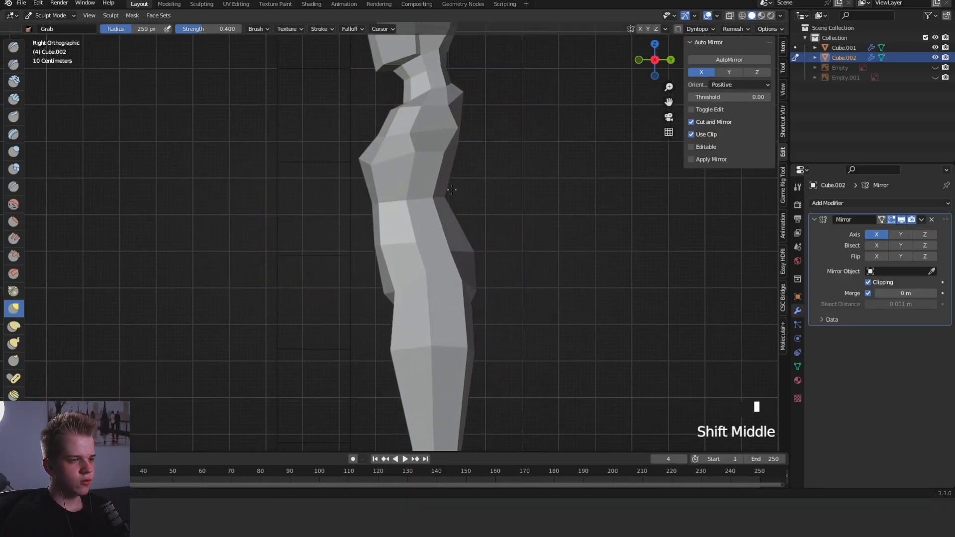
click(391, 182)
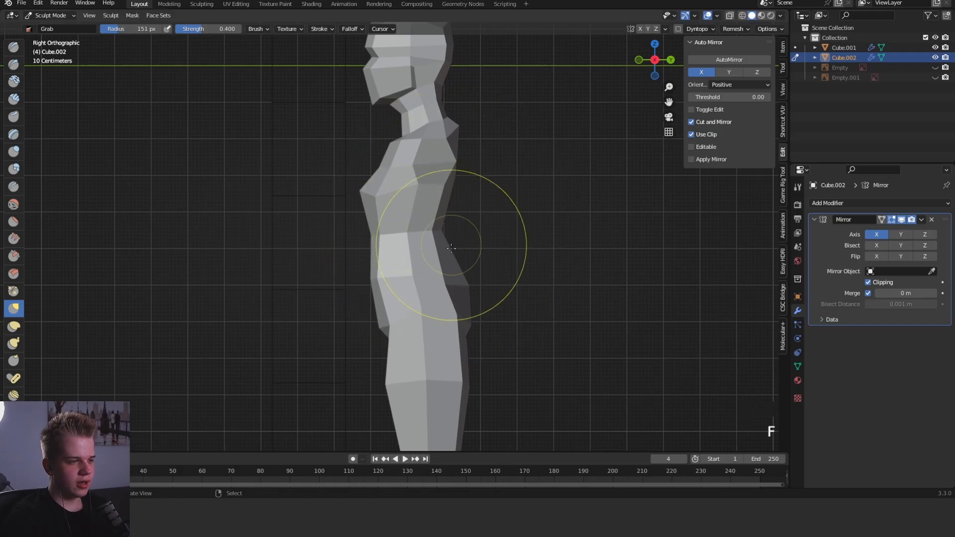
- Reduce the Grab brush radius and pull the buttocks backward to deepen the lower-back curve in profile
key(Tab)
click(446, 293)
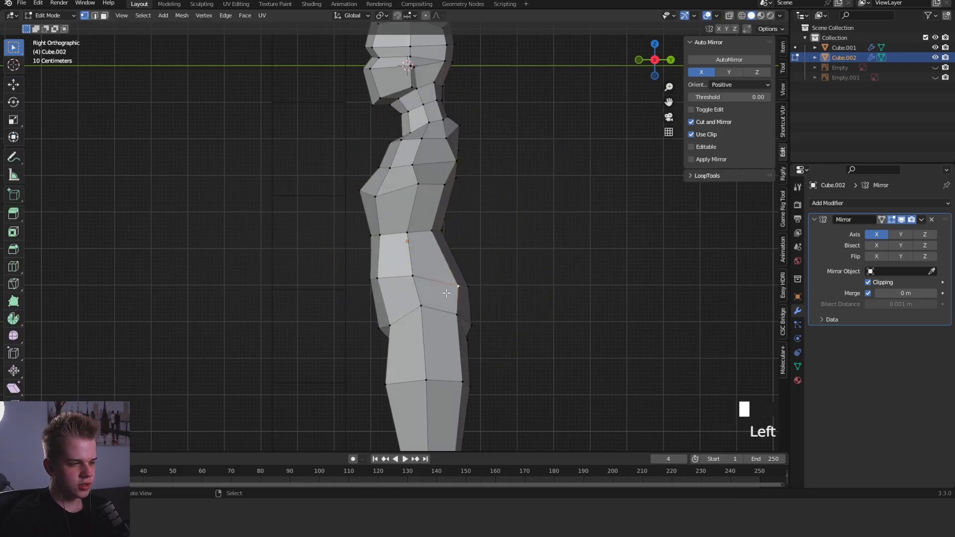
key(Tab)
click(400, 177)
click(400, 177)
scroll(423, 204, down, 3)
mouse_move(428, 213)
middle_down()
mouse_move(493, 222)
mouse_move(438, 225)
middle_up()
key(KP_3)
shift+middle_drag(490, 259, 503, 232)
scroll(498, 238, up, 3)
key(f)
click(460, 264)
shift+middle_drag(457, 264, 455, 240)
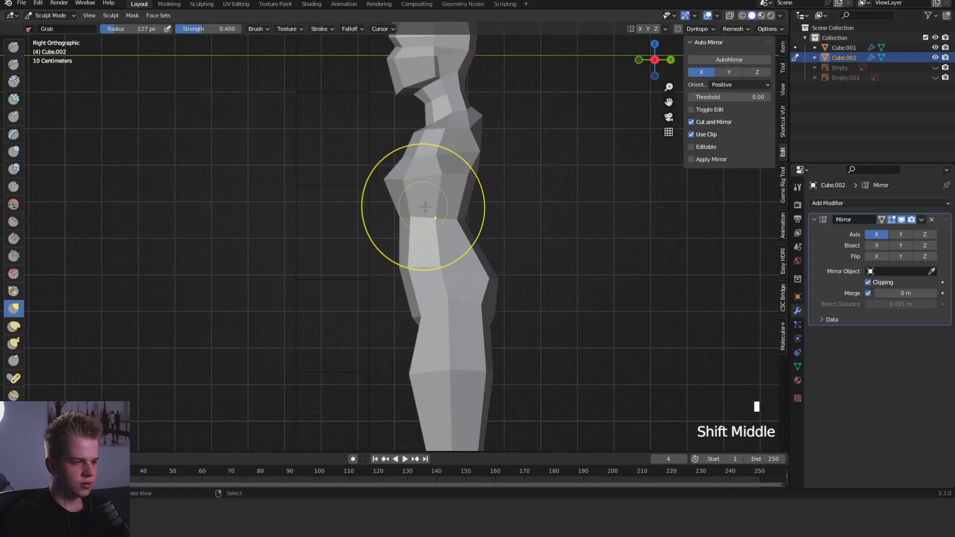
- Enlarge the Grab brush and shift the head and upper torso backward to adjust the posture in profile
key(f)
click(541, 203)
scroll(530, 209, down, 5)
scroll(446, 158, up, 1)
key(f)
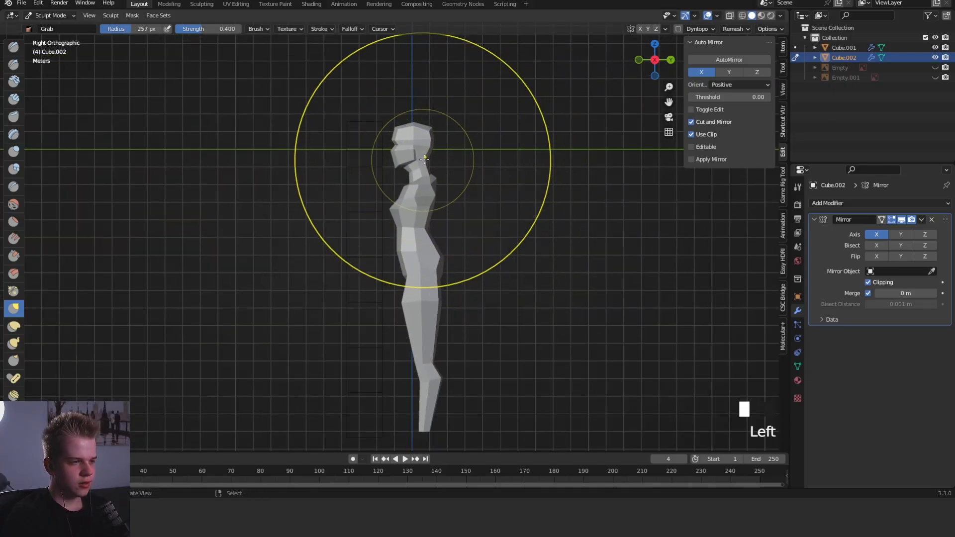
shift+middle_drag(426, 156, 426, 185)
scroll(412, 158, up, 1)
key(f)
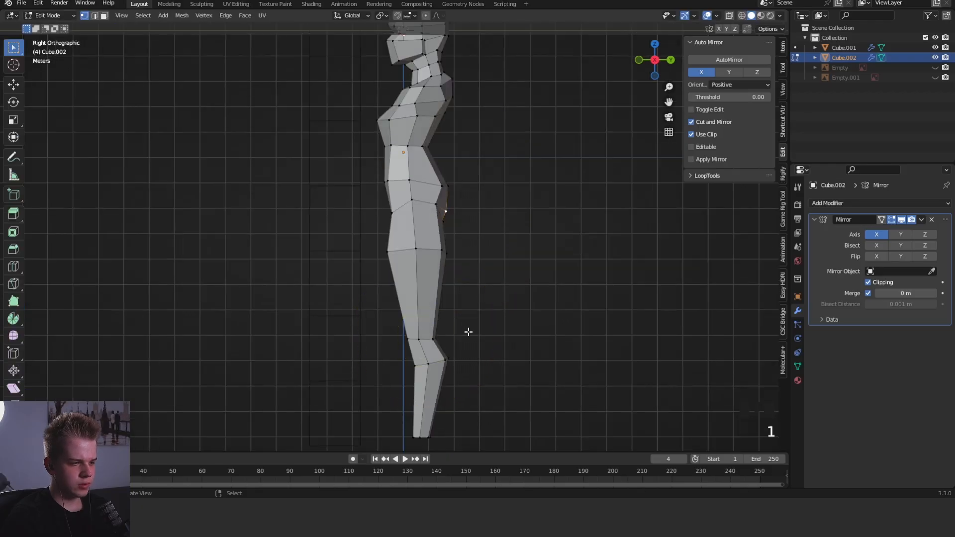
- In mesh editing, select the knee loop through wireframe and raise it in the side view
key(z)
drag(390, 352, 468, 316)
key(z)
key(g)
- Reposition the outer hip vertex and the crotch vertices in the front view
key(z)
click(507, 292)
key(g)
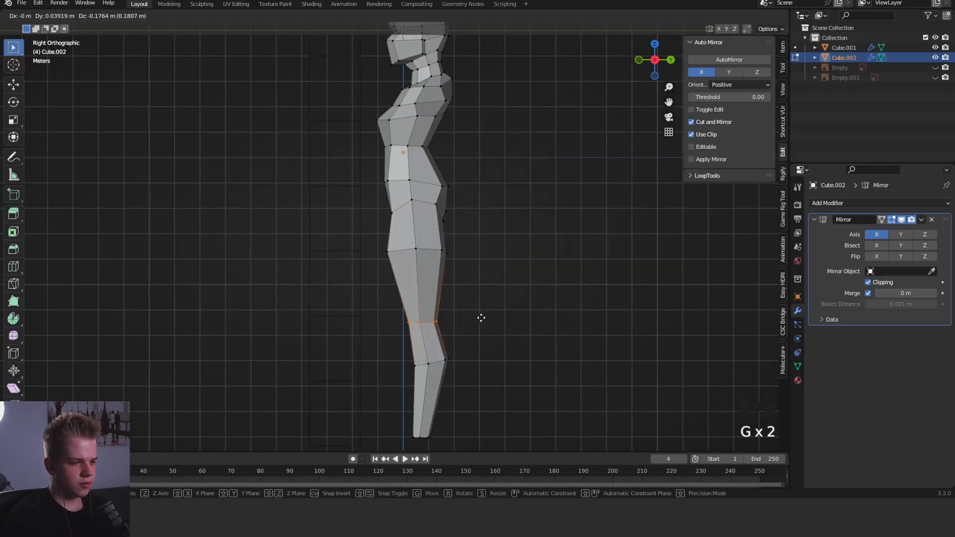
shift+middle_drag(461, 341, 446, 282)
key(g)
key(z)
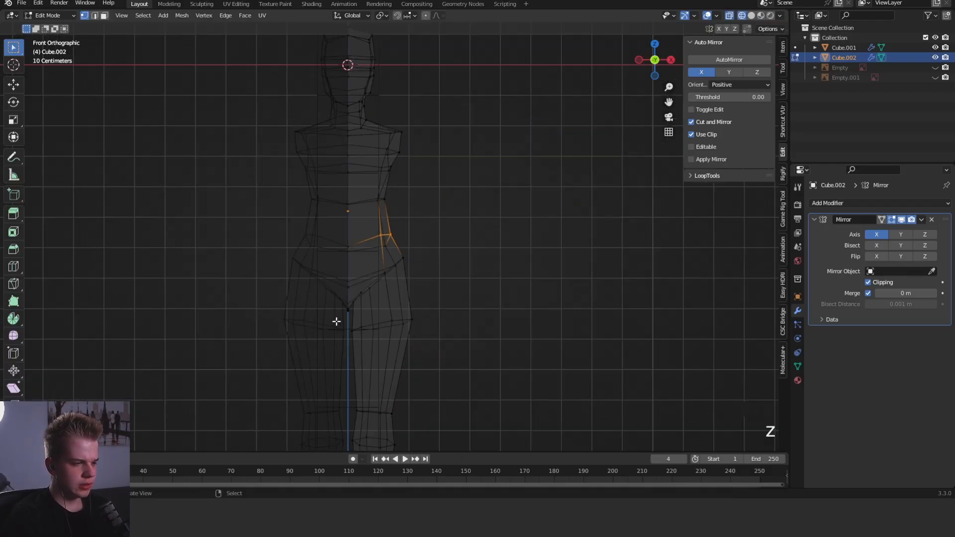
drag(335, 322, 364, 289)
key(z)
scroll(440, 300, up, 3)
key(g)
mouse_move(391, 325)
shift+middle_down()
mouse_move(440, 300)
mouse_move(490, 292)
shift+middle_up()
click(435, 252)
- Raise the lower front centre vertex of the pelvis in a perspective view
key(Tab)
key(Tab)
key(KP_3)
key(Tab)
key(KP_1)
key(grave)
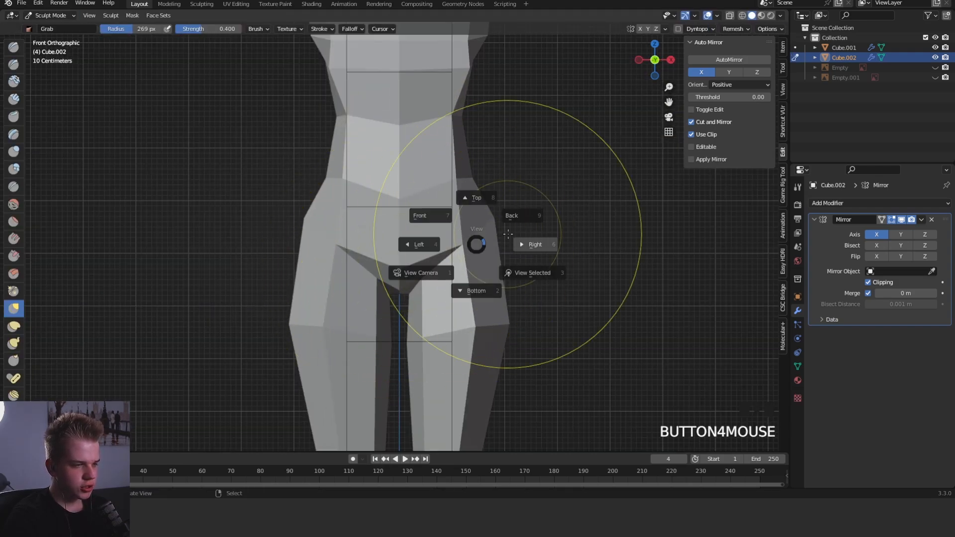
click(522, 241)
key(1)
mouse_move(350, 271)
middle_down()
mouse_move(404, 277)
mouse_move(352, 271)
middle_up()
key(g)
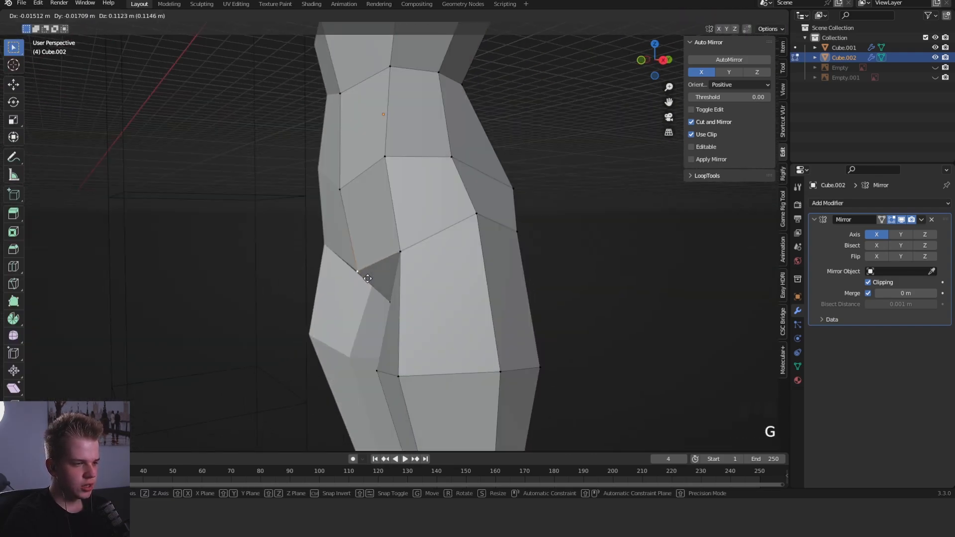
click(355, 271)
- Move the inner-thigh vertex beside the crotch about 0.07 m toward the centre and 0.21 m down in the front view
key(KP_1)
scroll(433, 286, up, 2)
click(444, 302)
key(g)
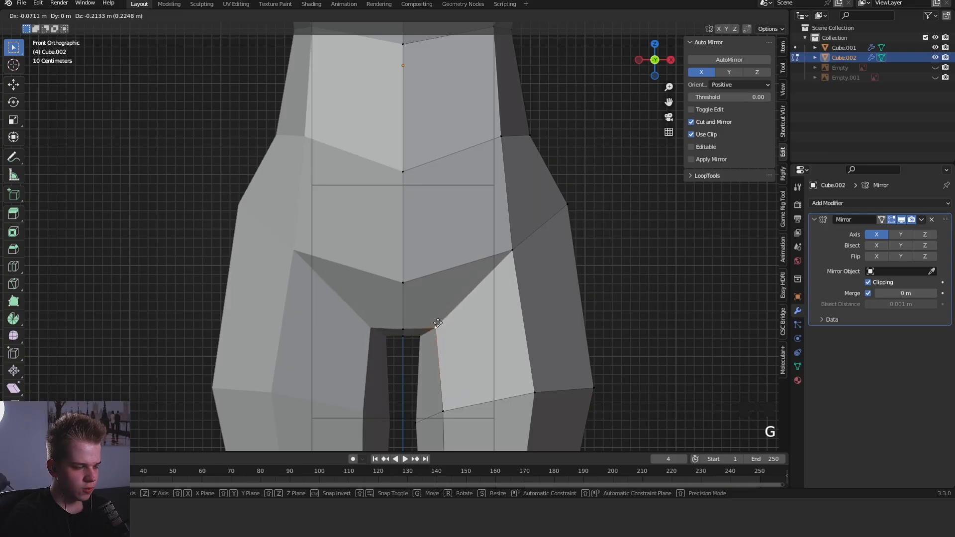
click(438, 323)
- Slim the hips in the front view using the Grab brush with a radius of about 272 px
key(Tab)
scroll(450, 323, down, 6)
mouse_move(464, 282)
shift+middle_down()
mouse_move(473, 207)
mouse_move(431, 217)
shift+middle_up()
key(grave)
click(401, 197)
key(f)
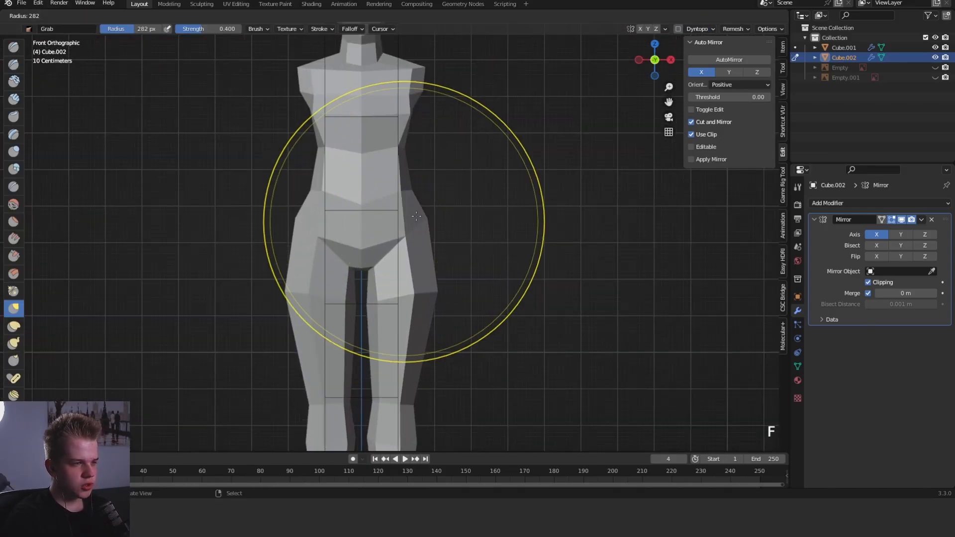
key(f)
click(413, 232)
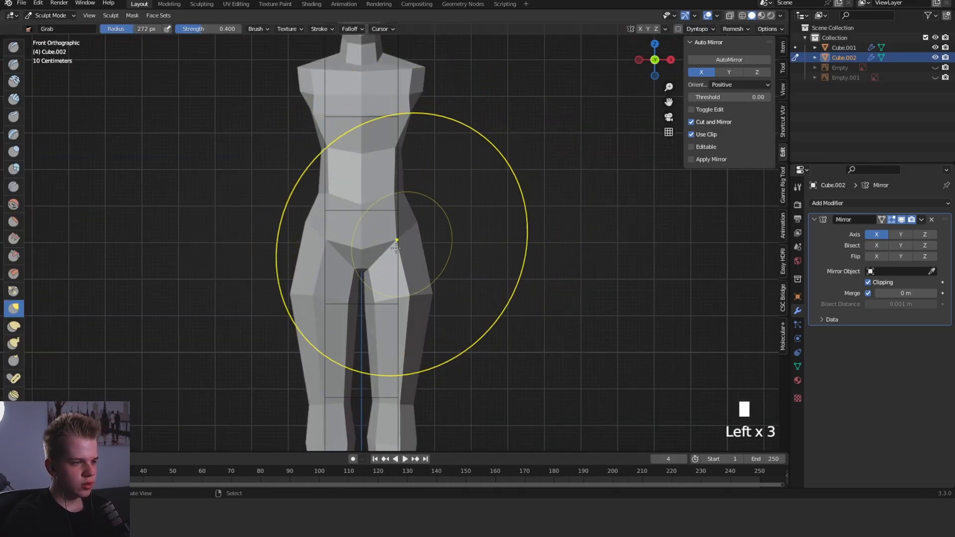
drag(396, 246, 392, 254)
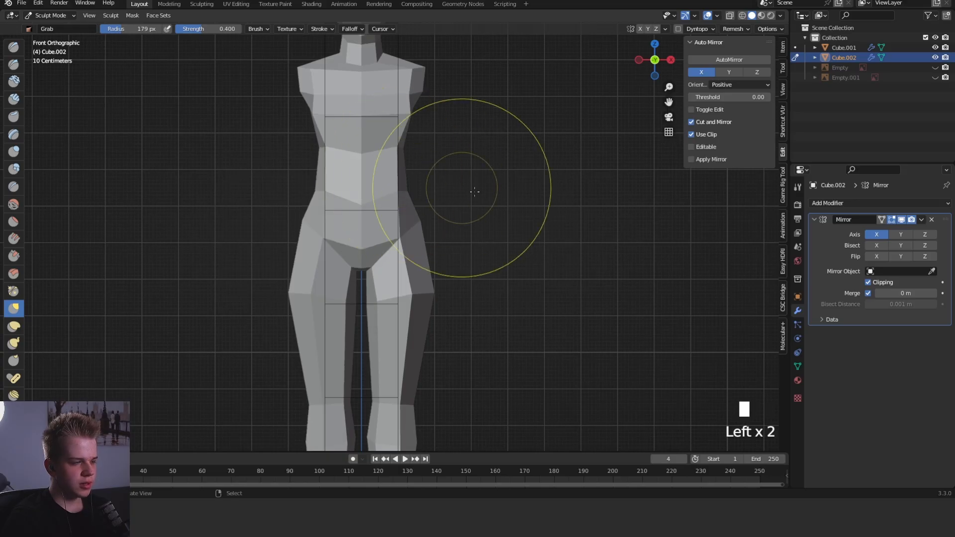
- Examine the head, torso and legs of the body from several angles to judge its overall shape
scroll(480, 209, down, 2)
middle_drag(493, 239, 418, 189)
key(grave)
scroll(398, 150, up, 3)
key(Tab)
shift+middle_drag(497, 125, 394, 273)
key(grave)
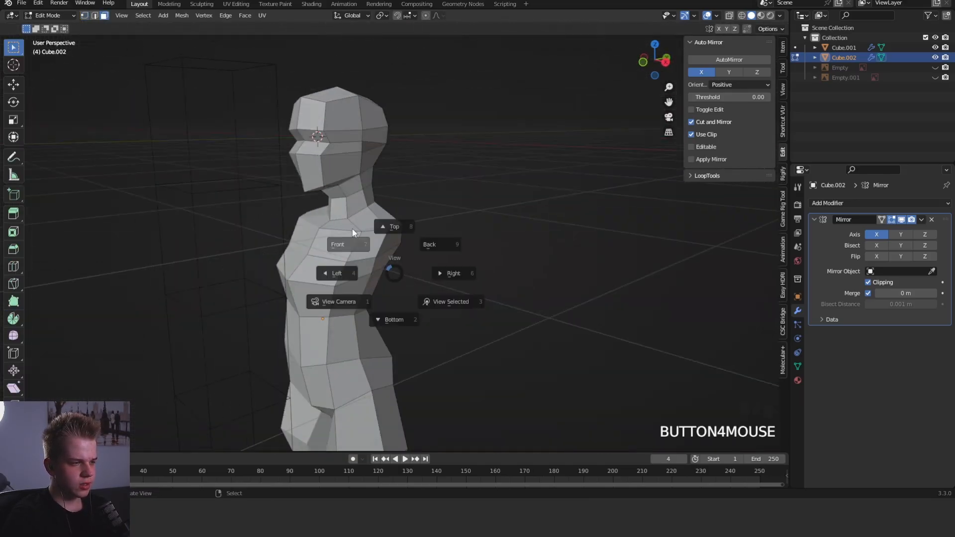
key(Tab)
scroll(477, 233, down, 4)
shift+middle_drag(489, 269, 503, 183)
middle_drag(557, 278, 505, 258)
key(grave)
scroll(547, 261, up, 2)
mouse_move(567, 256)
middle_down()
mouse_move(537, 242)
mouse_move(454, 250)
mouse_move(592, 243)
mouse_move(538, 236)
middle_up()
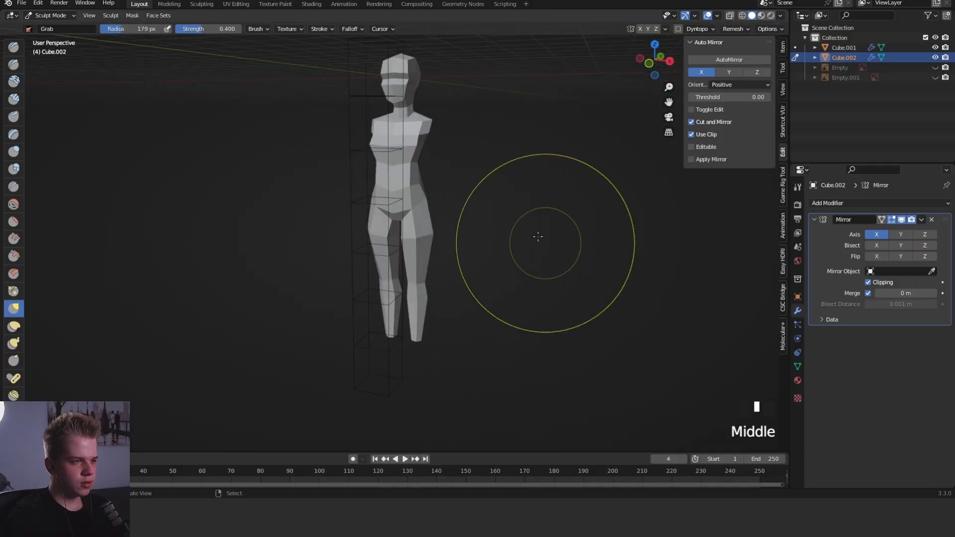
- Move the head-height guide down about 0.34 m along Z in the front view to line it up with the head
key(grave)
key(ctrl+Tab)
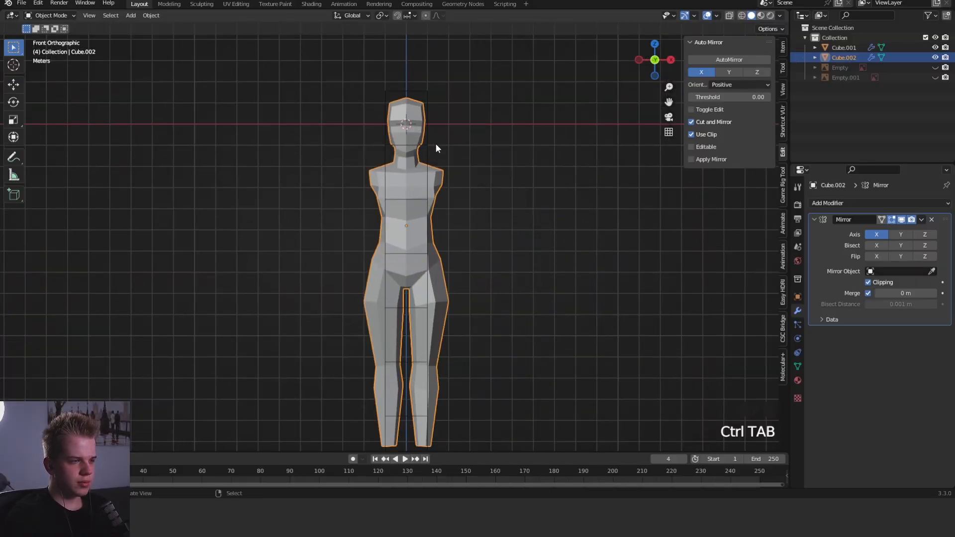
shift+right_click(422, 152)
scroll(470, 216, up, 2)
right_click(448, 218)
scroll(469, 217, up, 3)
key(g)
key(z)
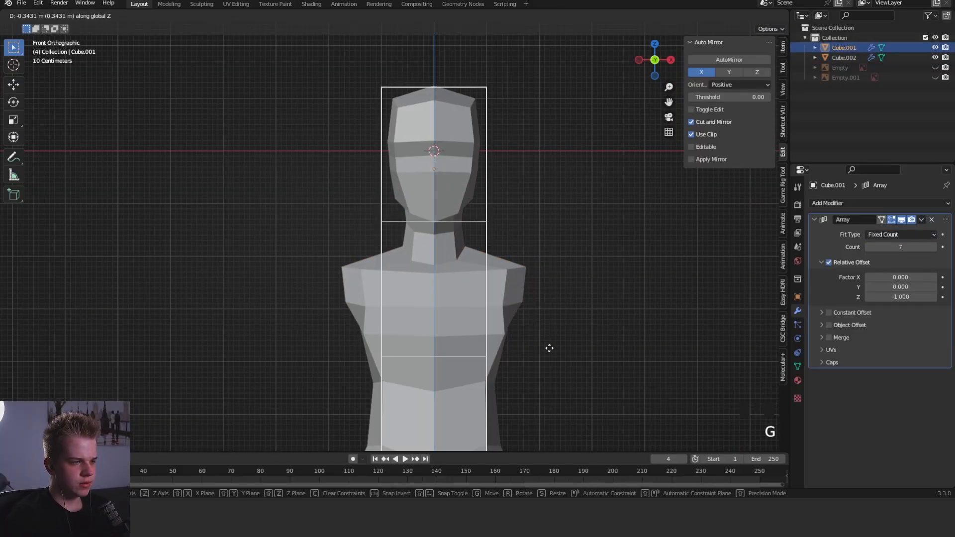
click(549, 348)
- Scale the body's head down slightly in the front view to fit within the head-height guide
right_click(512, 285)
key(Tab)
key(z)
drag(390, 225, 522, 68)
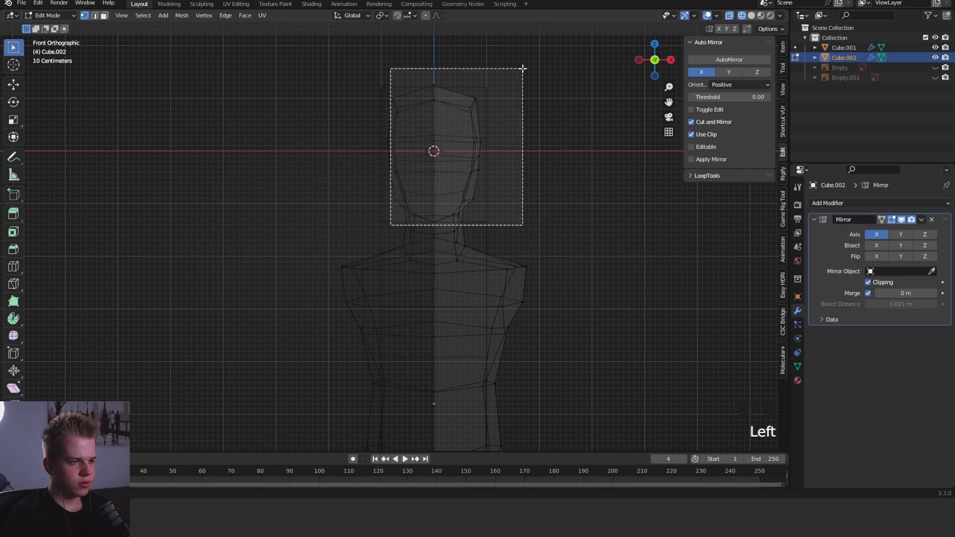
shift+middle_drag(527, 209, 514, 206)
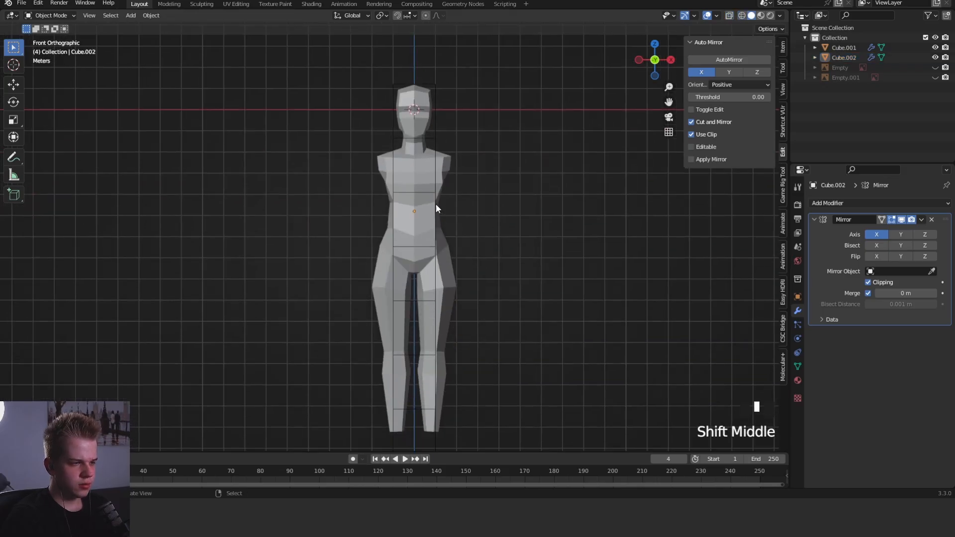
right_click(436, 205)
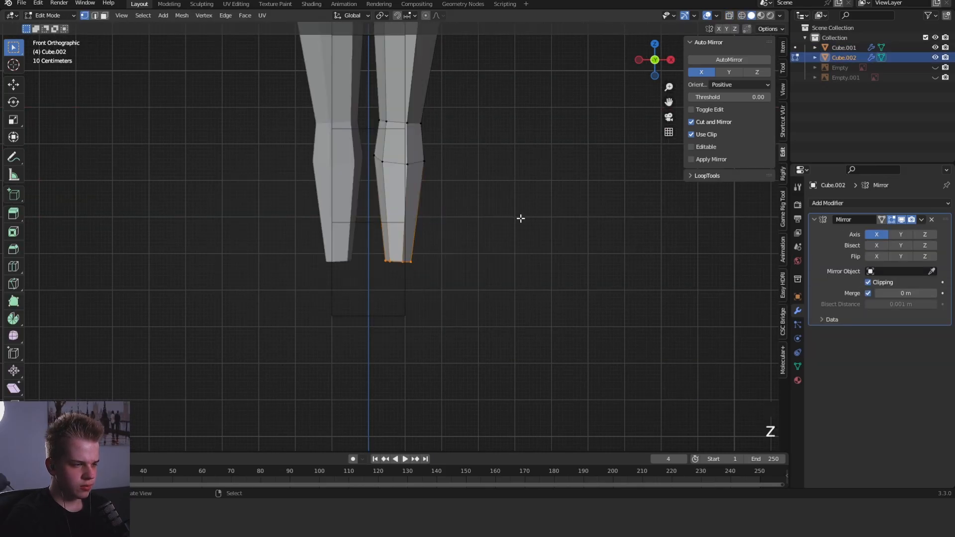
- Extrude the lower end of the leg down about 1 m along Z and level its bottom edge
key(e)
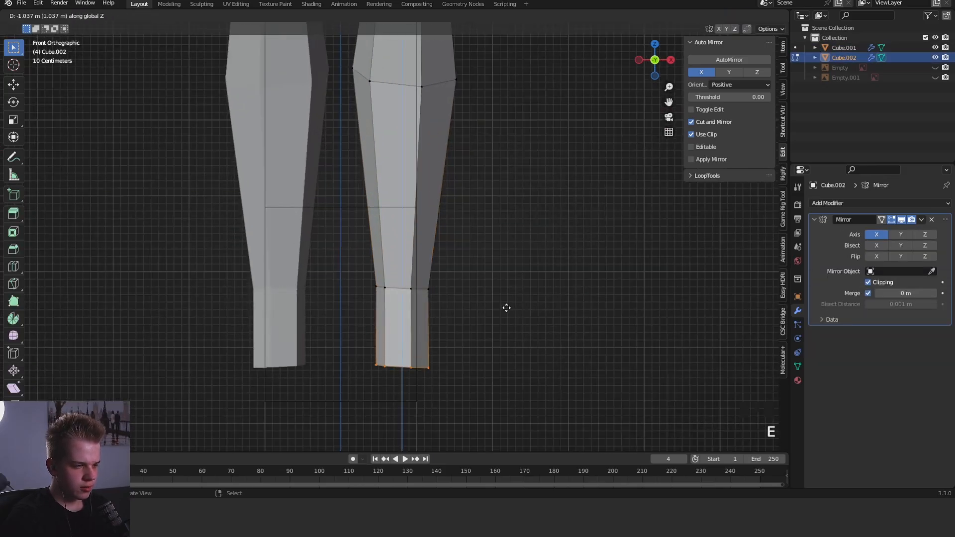
key(s)
click(505, 315)
- Extrude the front faces of the new ankle block forward about 1.26 m along Y to start the foot
middle_drag(505, 314, 448, 322)
key(3)
key(3)
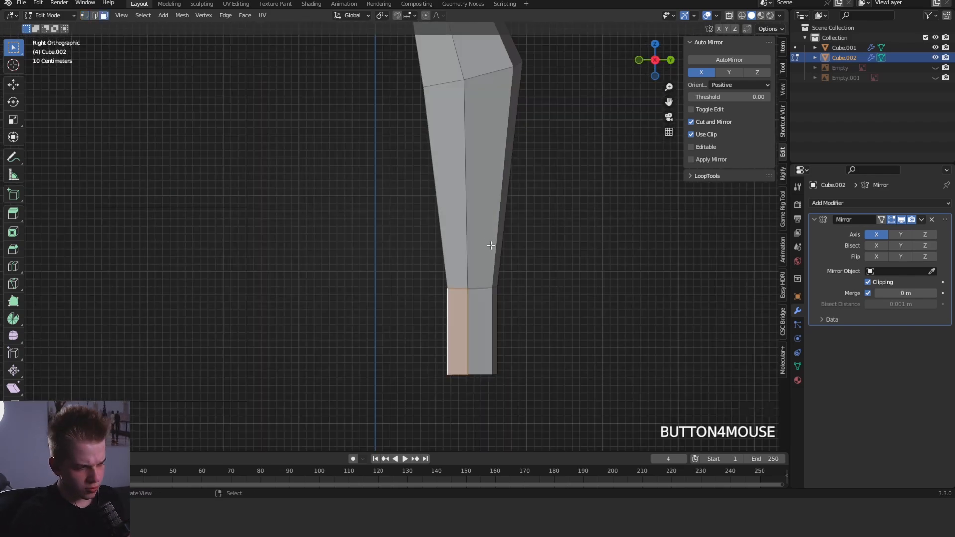
scroll(491, 245, down, 1)
middle_drag(491, 246, 500, 305)
key(3)
shift+middle_drag(542, 282, 540, 235)
key(e)
key(y)
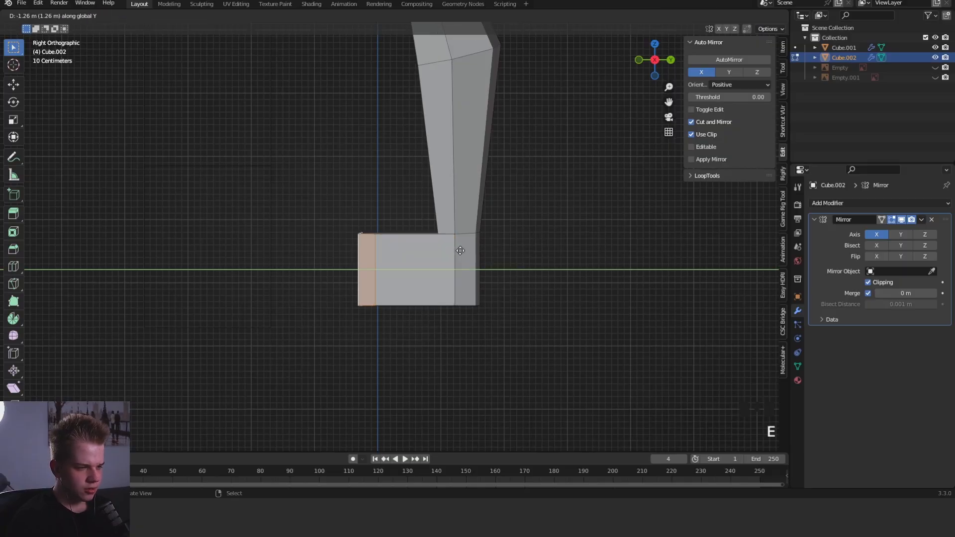
- Isolate the foot block by selecting its vertices in the right view and hiding the rest of the body
key(KP_1)
key(ctrl+KP_7)
scroll(441, 343, down, 3)
middle_drag(441, 343, 373, 371)
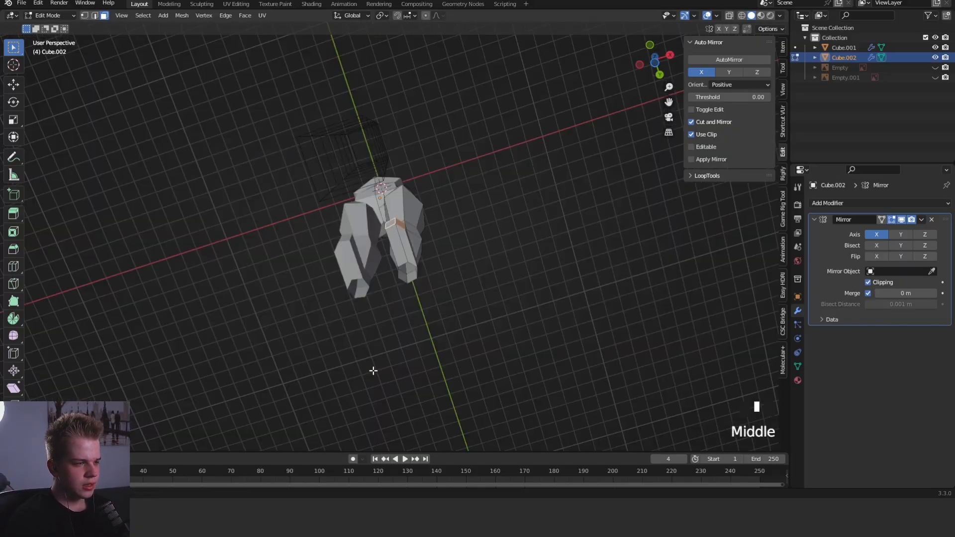
key(KP_3)
key(1)
key(alt+z)
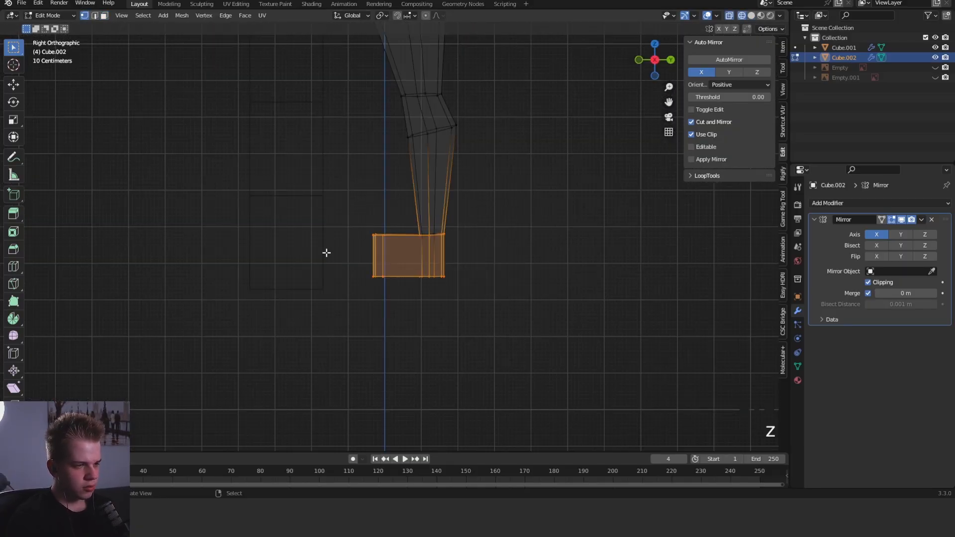
drag(289, 372, 514, 194)
key(ctrl+i)
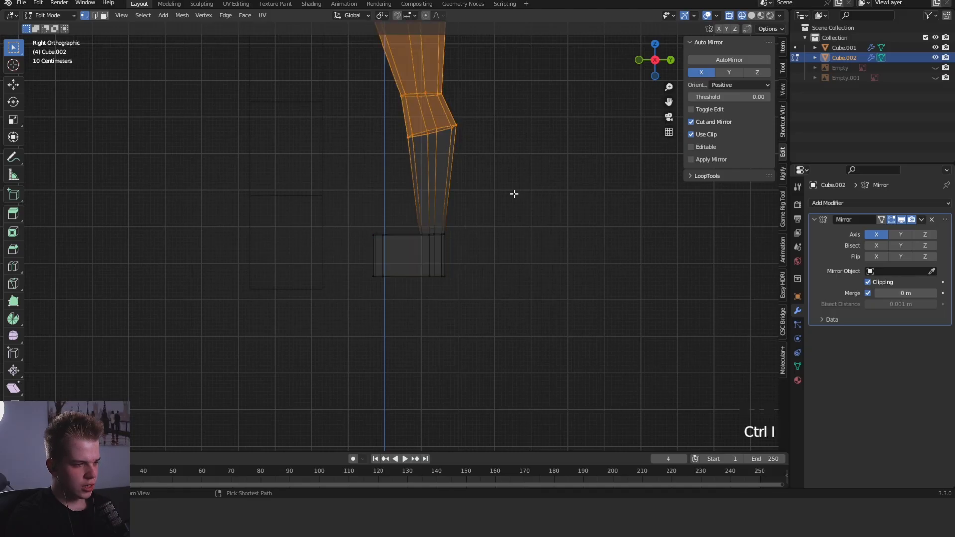
key(ctrl+z)
key(shift+h)
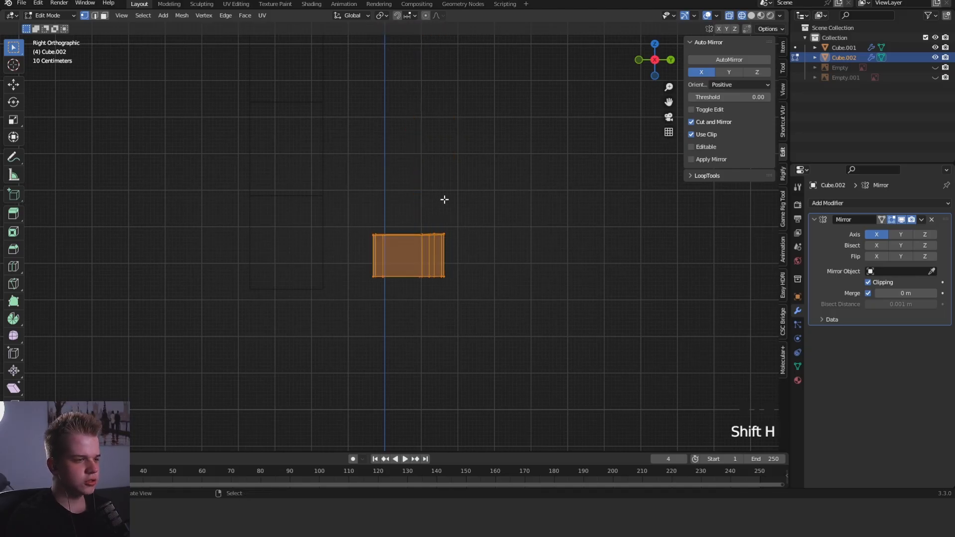
- Lower the upper vertices at the toe end along Z so the instep slopes down from the ankle
scroll(444, 199, down, 1)
middle_drag(444, 199, 527, 238)
key(z)
key(alt+a)
mouse_move(393, 224)
middle_down()
mouse_move(422, 263)
mouse_move(480, 196)
middle_up()
key(KP_1)
key(a)
key(KP_3)
scroll(509, 272, up, 5)
key(alt+z)
drag(324, 262, 375, 194)
key(alt+z)
key(g)
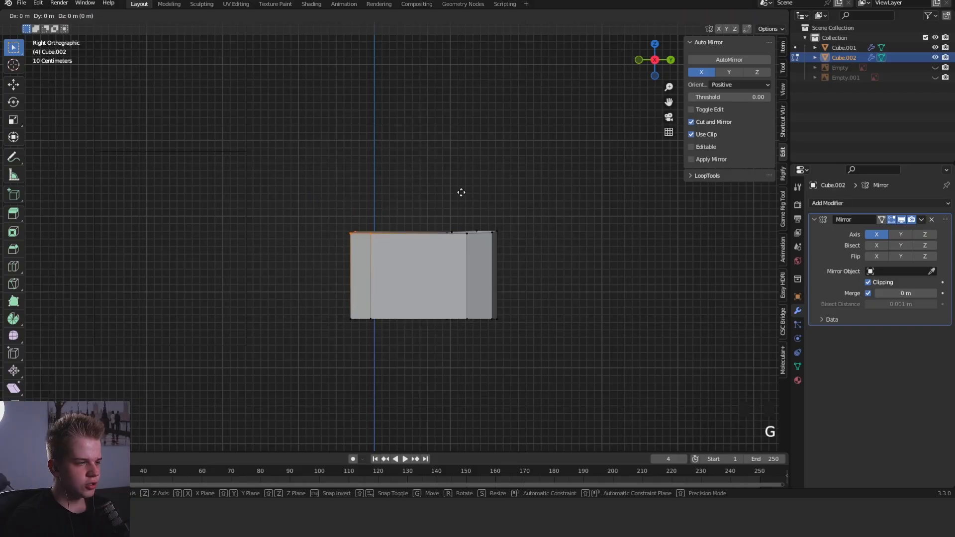
key(z)
click(452, 258)
- Lower the upper ankle vertices of the foot along Z in the right view
key(alt+z)
drag(427, 265, 537, 190)
key(alt+z)
key(g)
key(z)
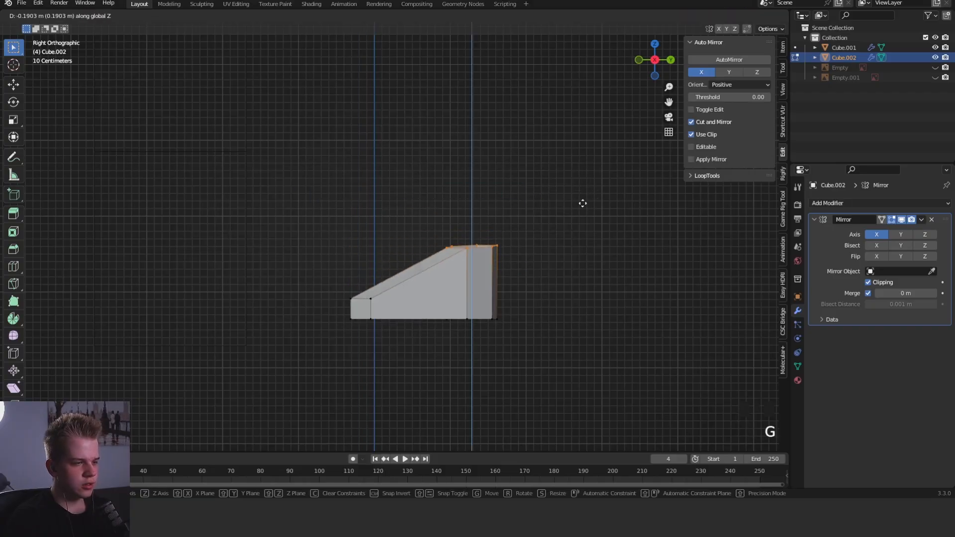
click(578, 222)
- Lower the upper toe vertices slightly along Z to thin the tip of the foot
key(z)
drag(336, 308, 406, 267)
key(z)
key(g)
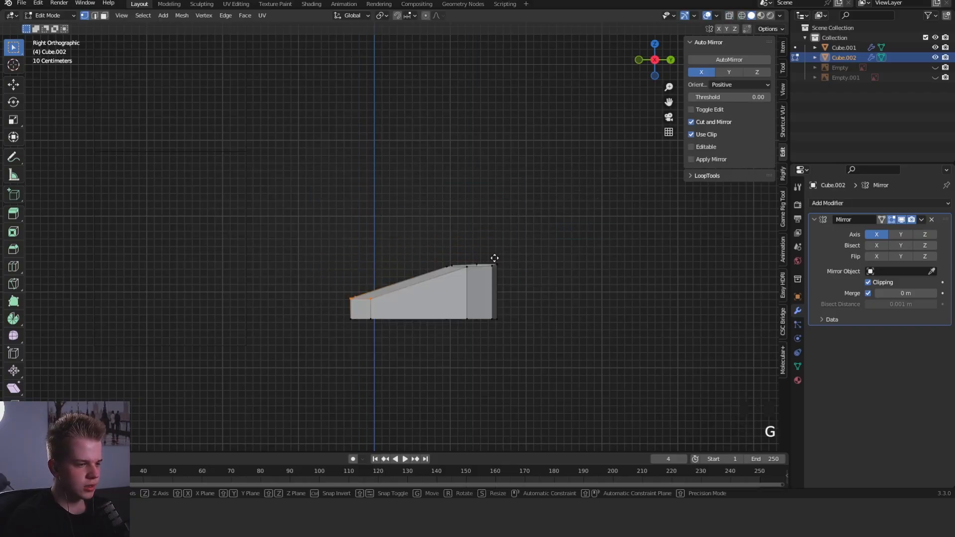
key(z)
click(499, 280)
- Move the whole toe end of the foot down about 0.03 m along Z
key(z)
drag(286, 349, 409, 278)
key(z)
key(g)
key(z)
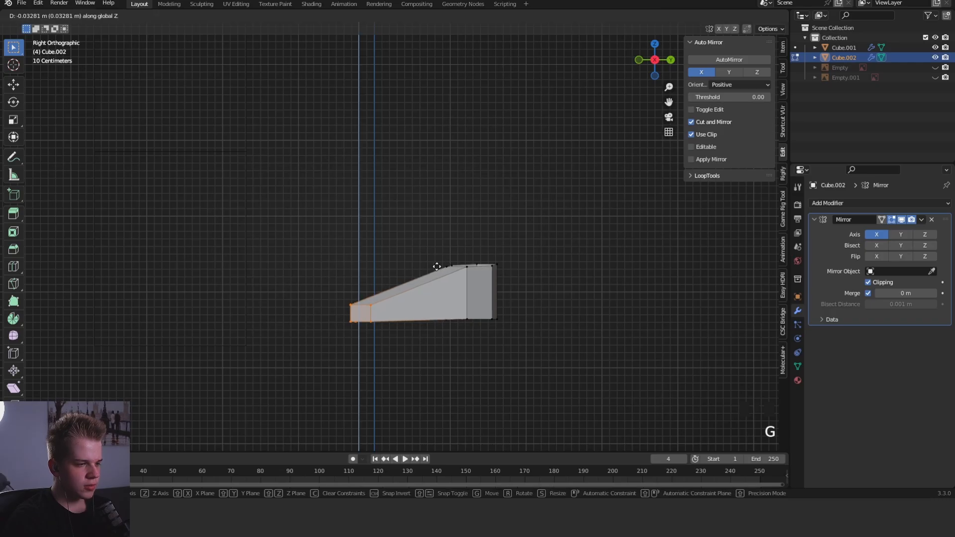
click(435, 267)
- Reposition the inner and middle toe vertices in the bottom view to widen the front of the foot
key(alt+a)
key(ctrl+7)
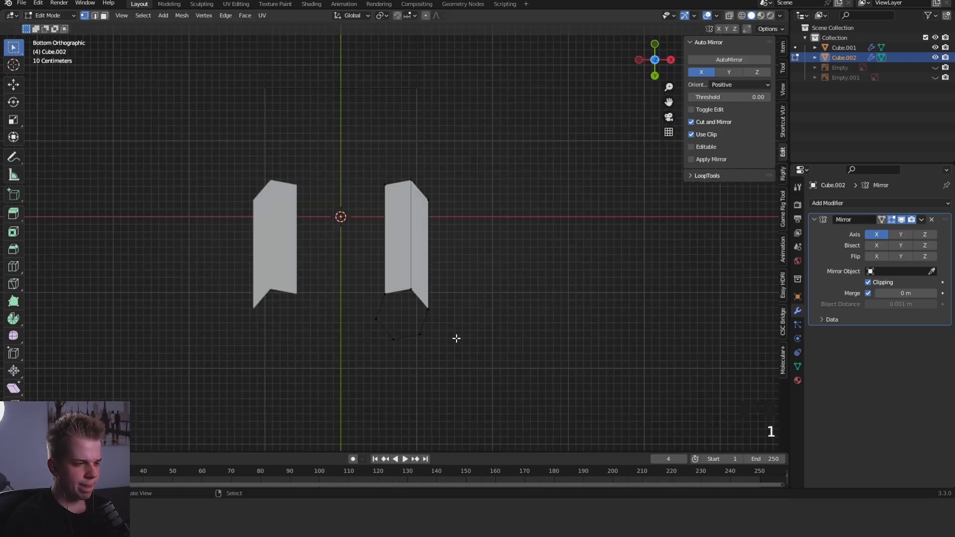
scroll(361, 276, up, 2)
key(z)
key(g)
click(457, 270)
key(z)
mouse_move(358, 201)
mouse_down()
mouse_move(390, 171)
mouse_move(426, 178)
mouse_move(447, 204)
mouse_up()
key(z)
key(g)
click(440, 150)
key(z)
- Move the outer toe vertex outward and adjust the middle toe vertex so the toe end comes to a point
key(z)
key(g)
click(470, 122)
key(z)
key(g)
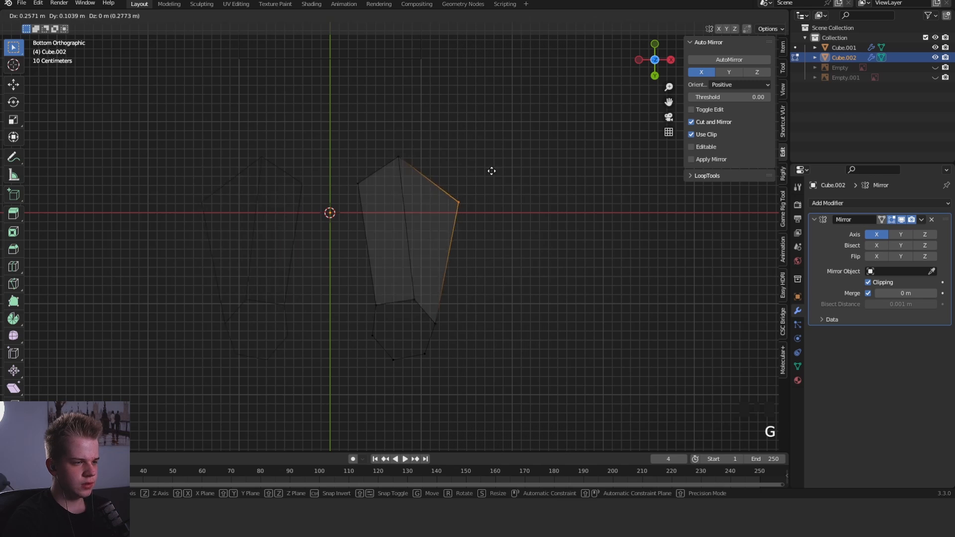
drag(386, 171, 417, 142)
- Add an edge loop across the middle of the foot and pull its inner vertex in to form the arch
key(z)
key(g)
click(475, 118)
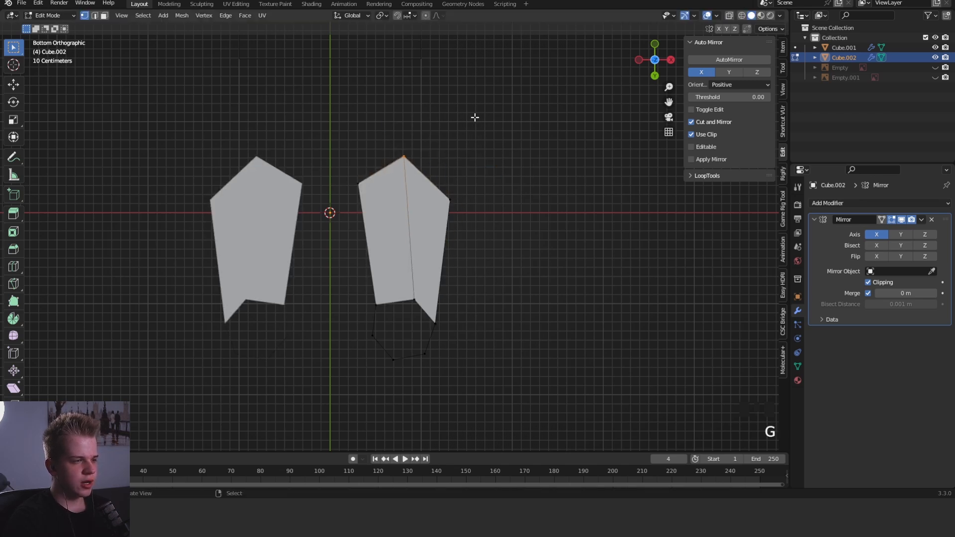
key(z)
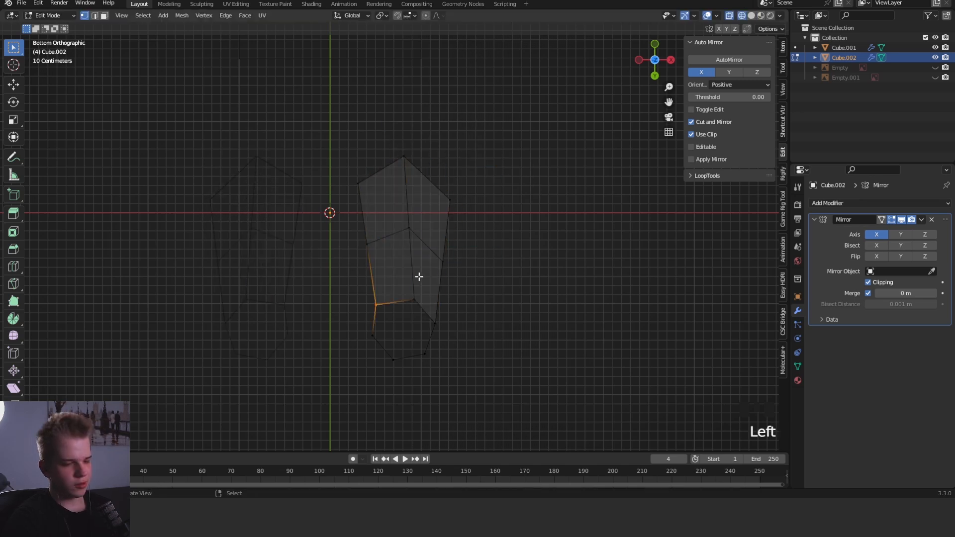
drag(351, 256, 396, 217)
- Move the middle loop's outer vertex outward and its centre vertex about 0.06 m toward the heel
key(z)
key(g)
click(462, 202)
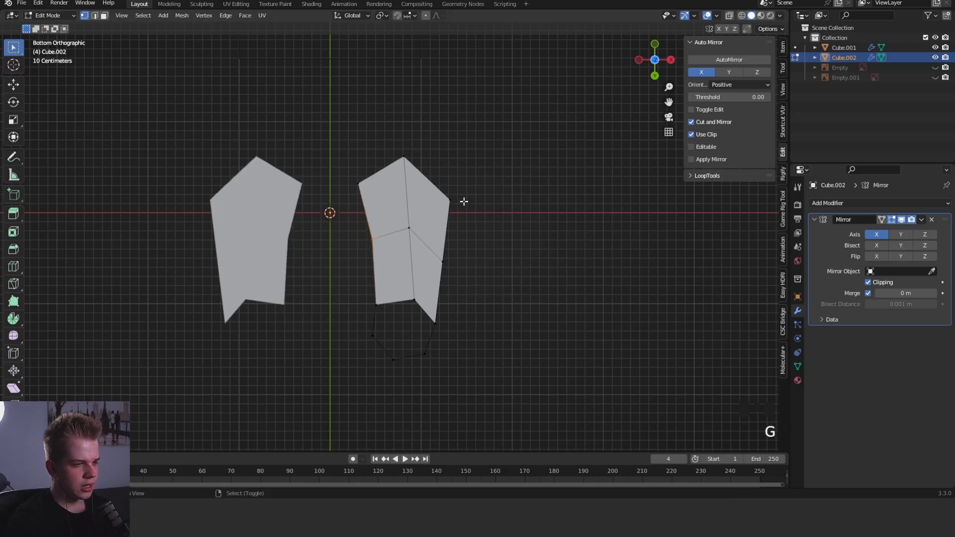
key(z)
drag(430, 273, 464, 240)
key(z)
key(g)
click(530, 227)
key(z)
drag(379, 249, 432, 214)
key(z)
key(g)
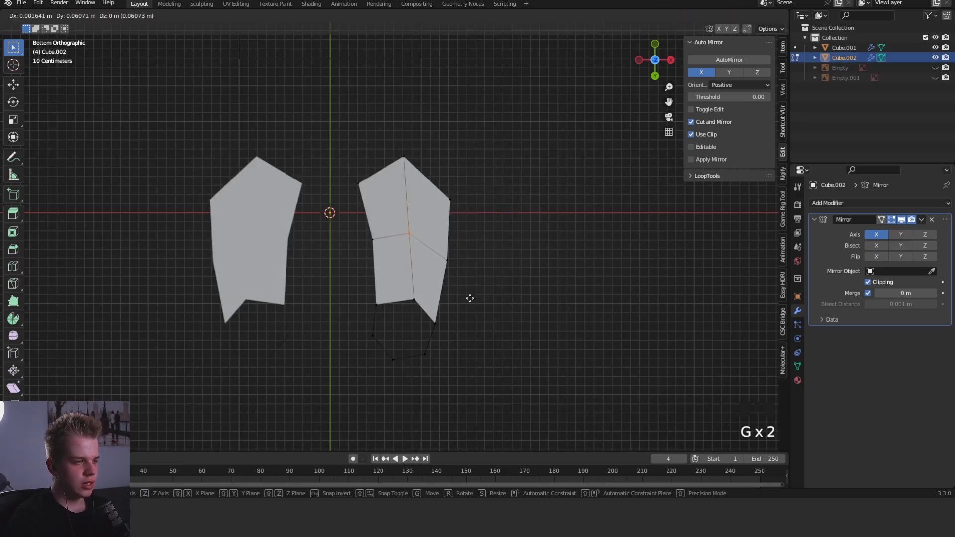
click(470, 298)
key(Tab)
key(Tab)
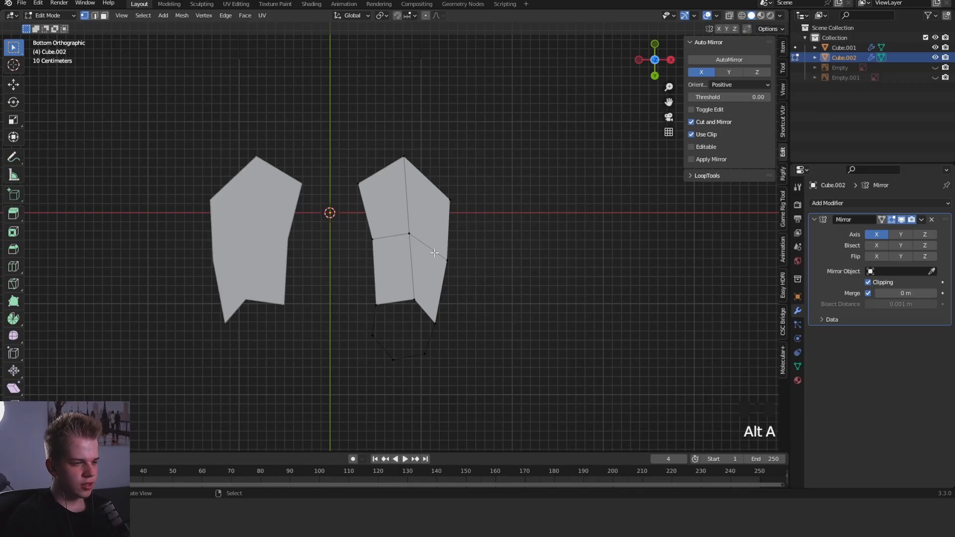
- Rotate the whole foot outward in the bottom view and shift it about 0.04 m
key(r)
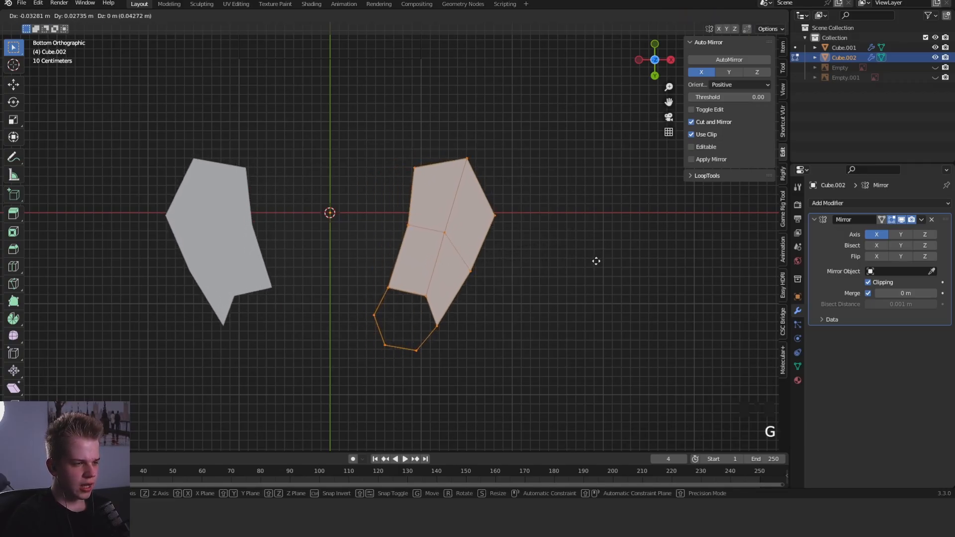
click(478, 261)
key(z)
key(z)
- Rotate and shift the front half of the foot further outward in the bottom view
key(1)
drag(378, 280, 528, 130)
key(z)
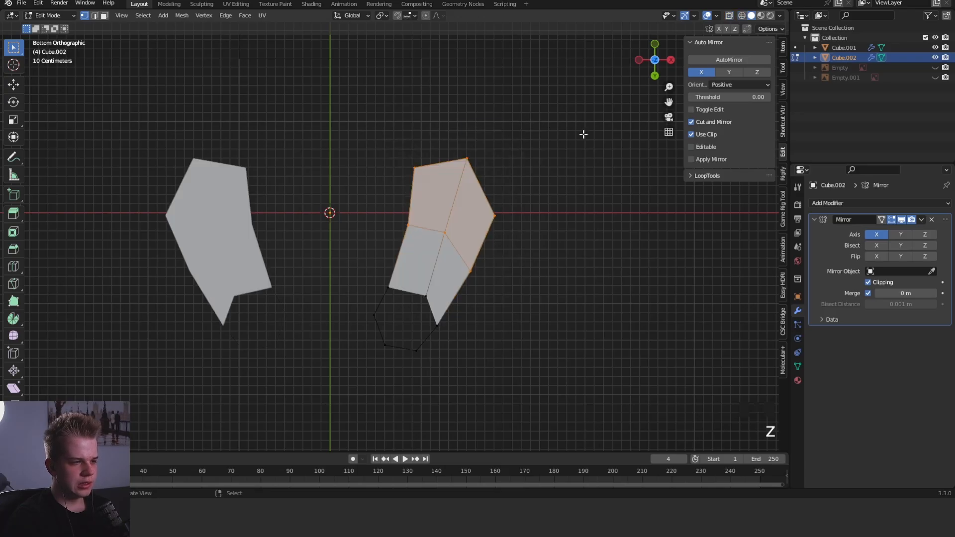
key(r)
click(592, 165)
key(g)
key(r)
key(r)
key(g)
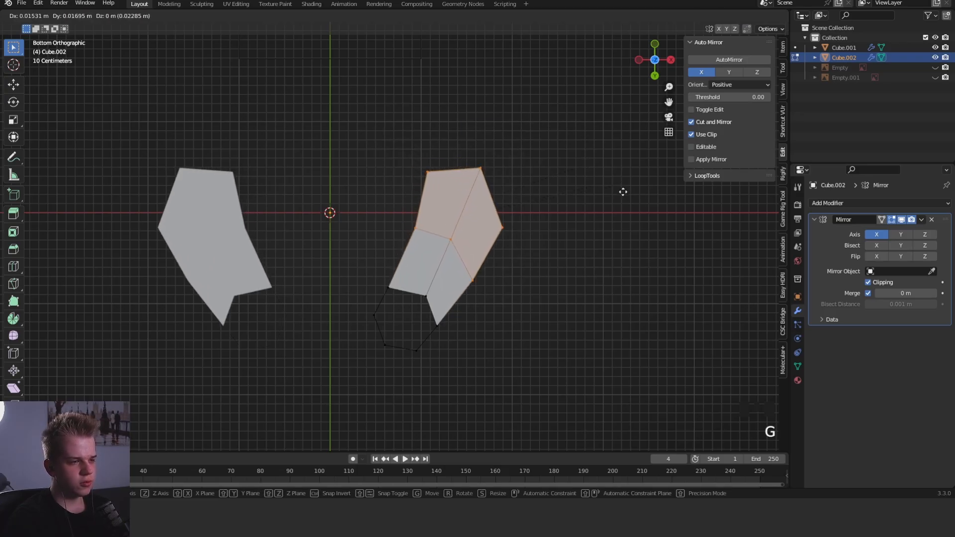
click(651, 203)
key(r)
click(650, 208)
- Check the feet in the front view and adjust the outer toe vertex in the top view
key(Tab)
middle_drag(646, 218, 591, 323)
click(590, 323)
key(KP_1)
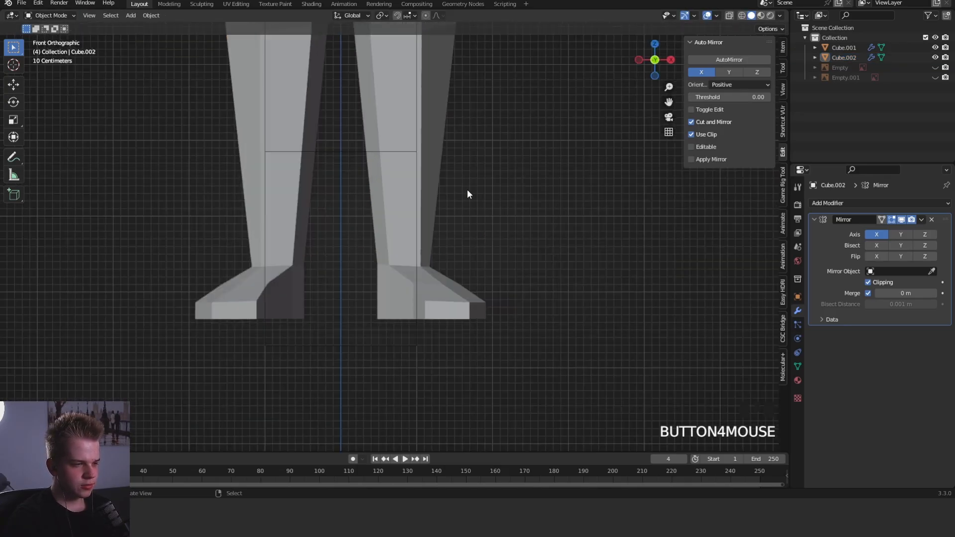
scroll(493, 261, down, 4)
scroll(493, 262, up, 4)
key(Tab)
key(KP_7)
key(z)
key(g)
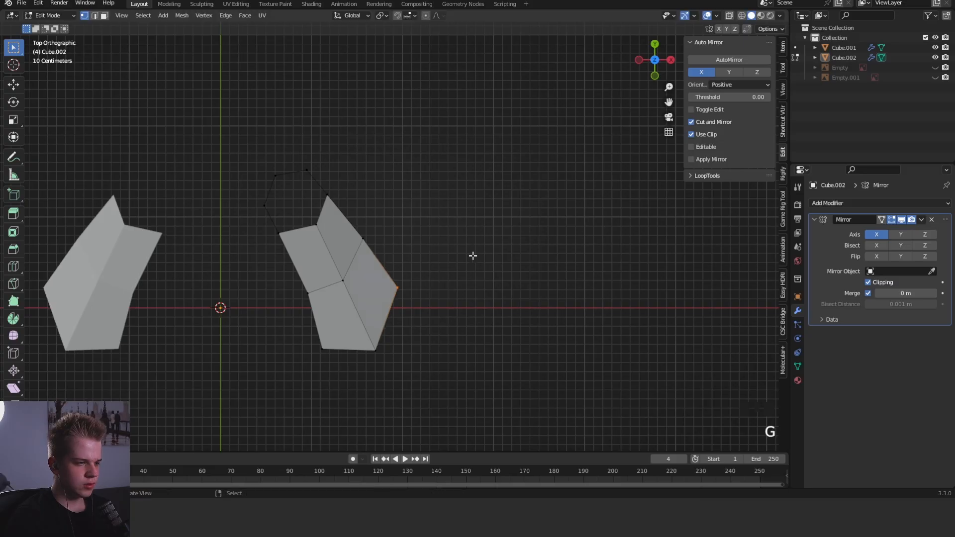
alt+scroll(443, 277, down, 1)
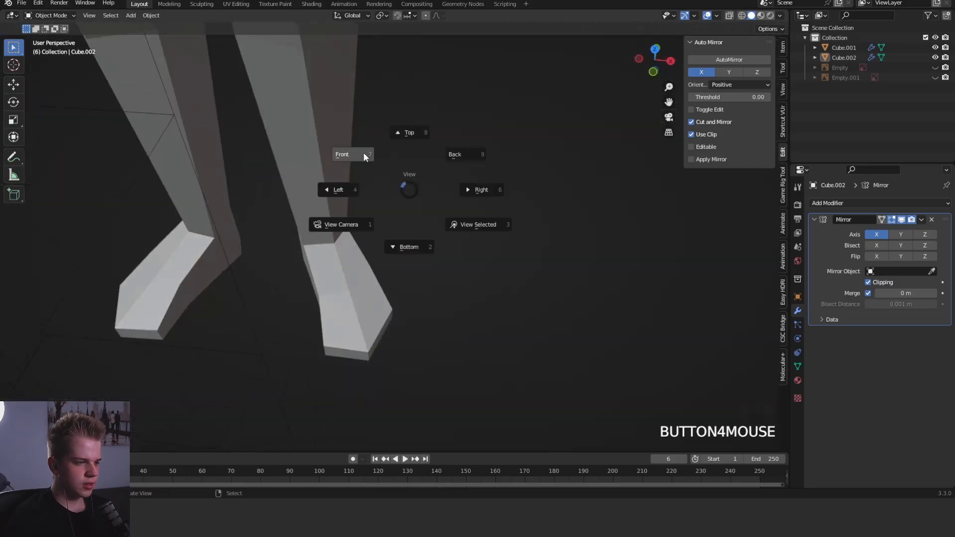
click(363, 154)
- Select the boundary vertices of the opening under the heel
scroll(490, 202, down, 2)
middle_drag(490, 202, 471, 252)
key(Tab)
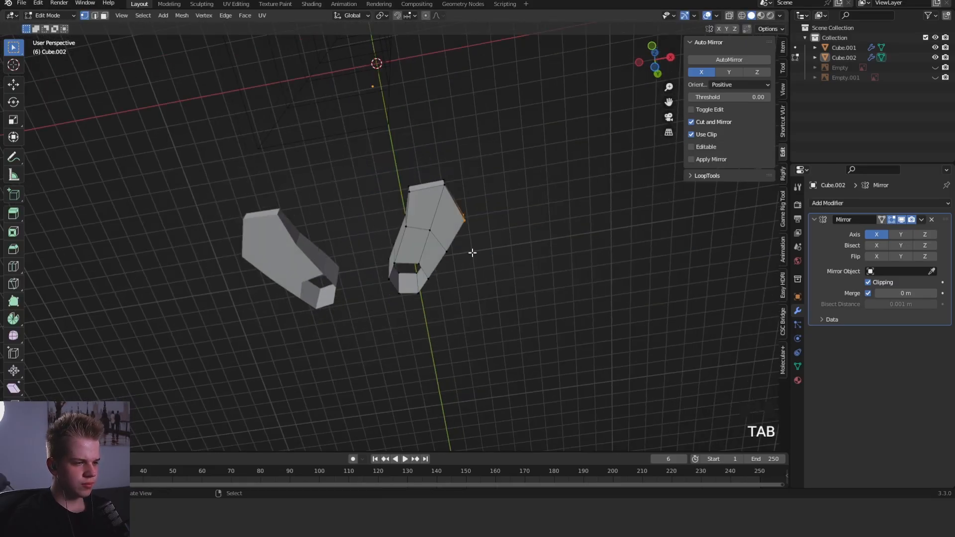
key(2)
scroll(387, 314, up, 2)
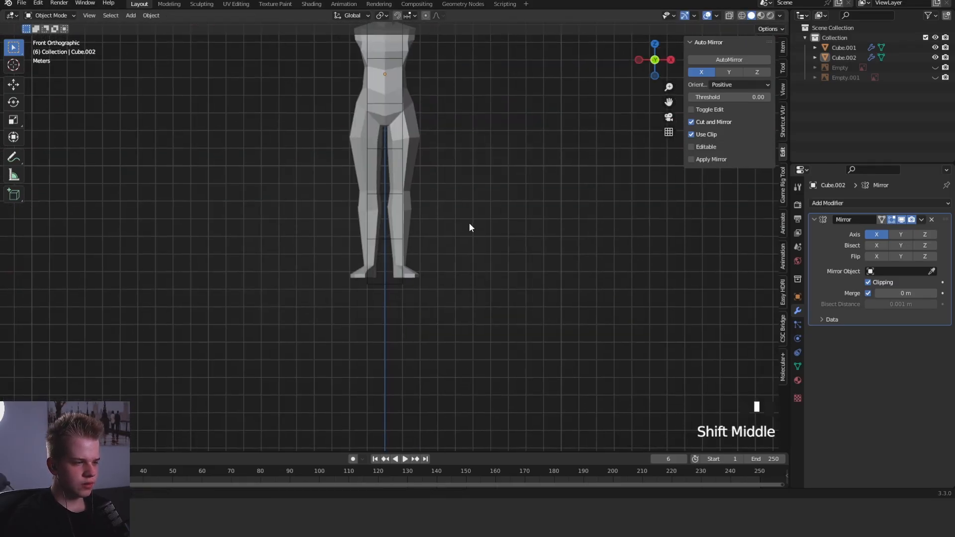
key(1)
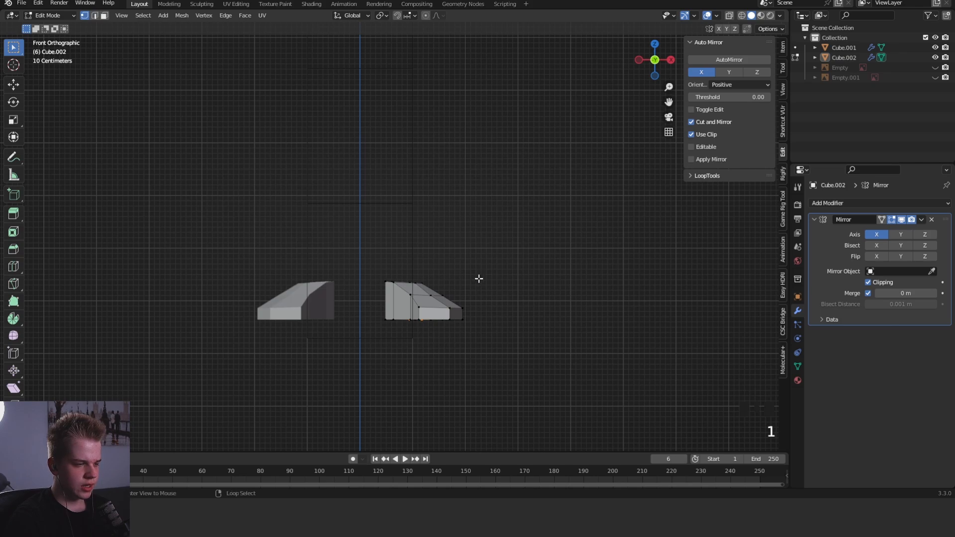
- Reveal the hidden rest of the body with solid shading in the front view
key(alt+h)
scroll(475, 279, up, 3)
scroll(438, 315, down, 3)
key(z)
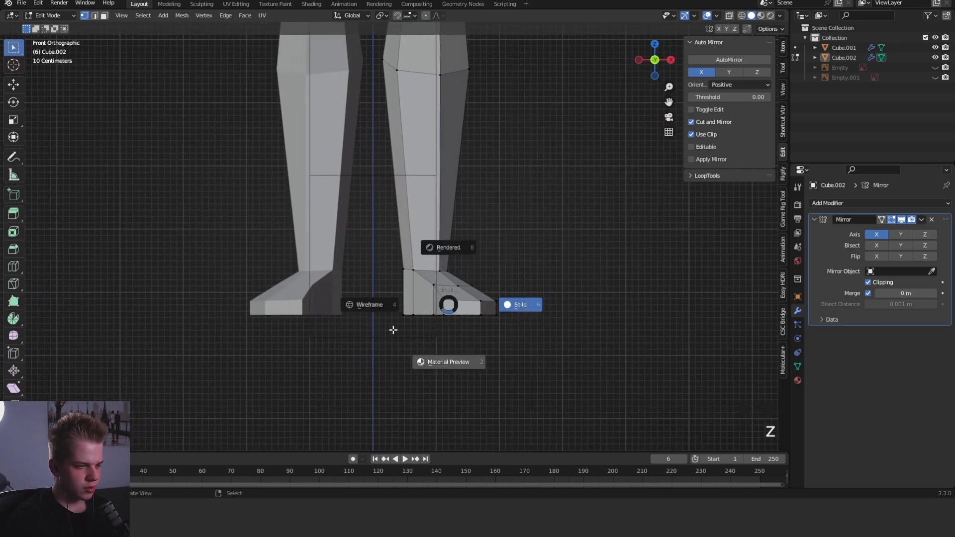
click(492, 314)
scroll(522, 299, up, 2)
- Select the vertices of the foot's front half, and rotate and reposition them in the bottom view
key(2)
middle_drag(477, 320, 458, 352)
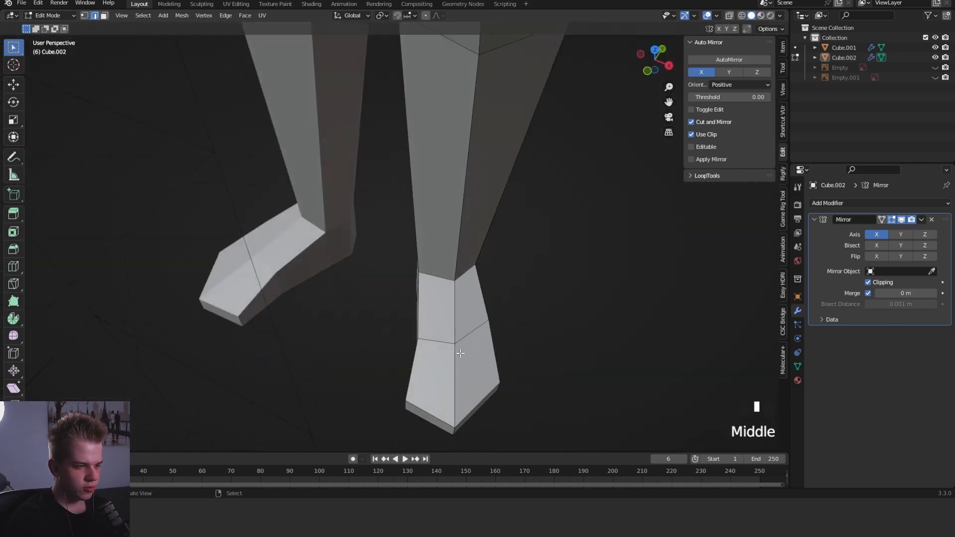
key(1)
key(z)
drag(330, 442, 508, 317)
key(z)
key(grave)
click(482, 239)
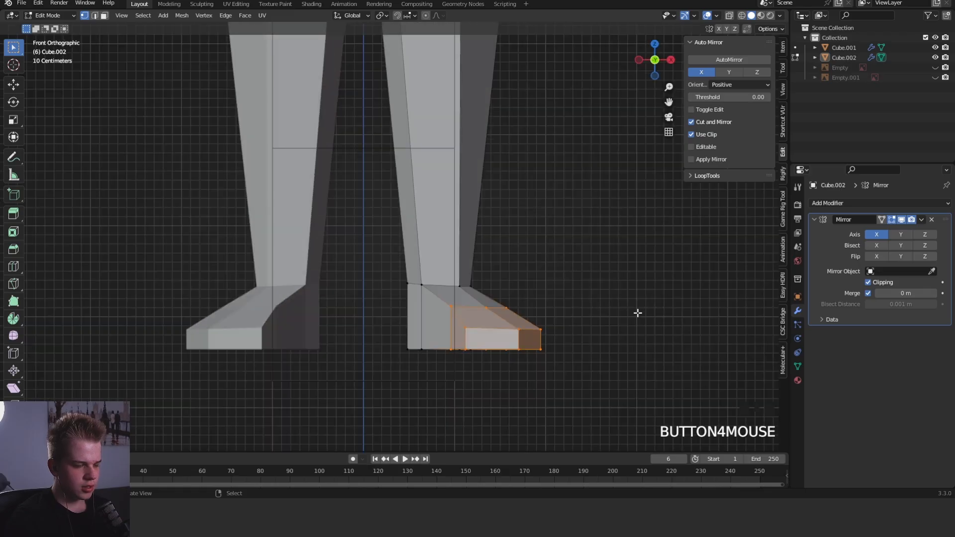
middle_drag(639, 308, 614, 181)
key(grave)
click(634, 271)
key(g)
key(r)
click(609, 243)
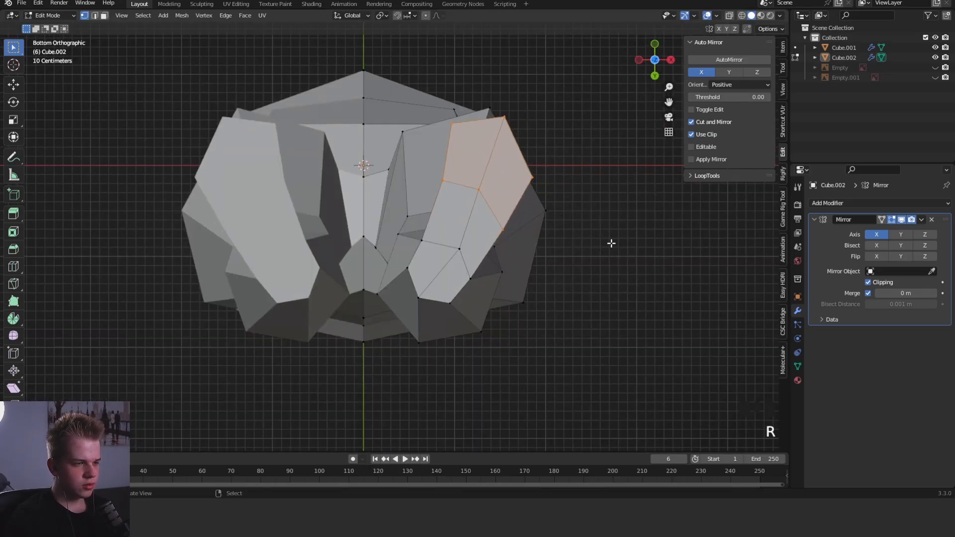
key(g)
click(444, 245)
- Check the feet from several angles and adjust the height of an upper foot vertex in the right side view
key(Tab)
scroll(520, 227, down, 1)
middle_drag(520, 227, 489, 282)
key(grave)
click(444, 204)
key(Tab)
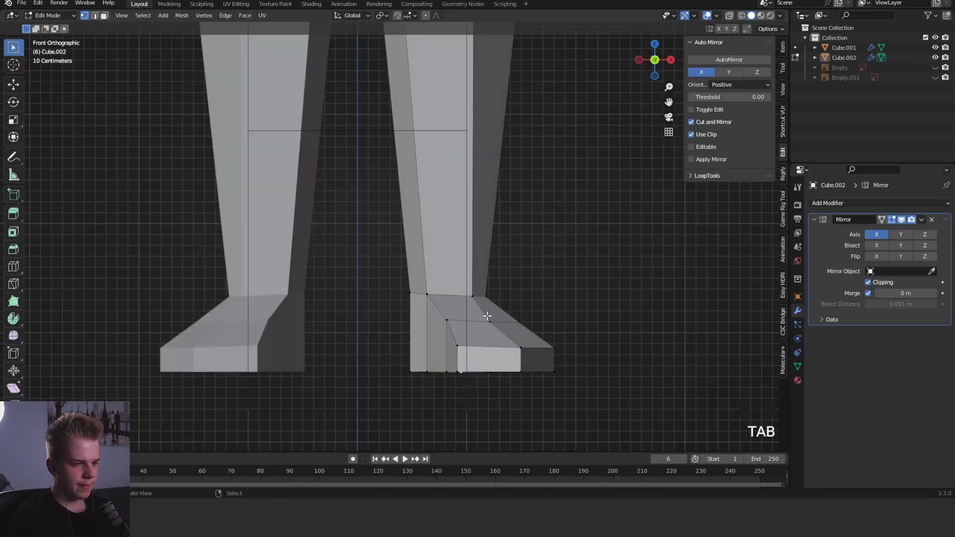
key(grave)
click(622, 285)
key(1)
key(shift+z)
mouse_move(299, 346)
mouse_down()
mouse_move(387, 295)
mouse_move(507, 258)
mouse_up()
click(464, 311)
shift+right_click(389, 322)
key(g)
key(z)
click(396, 347)
key(z)
click(422, 305)
key(z)
click(569, 248)
key(g)
right_click(567, 247)
- Add an edge loop around the lower leg, move it down toward the ankle along Z, and scale it in the side view
scroll(433, 233, down, 4)
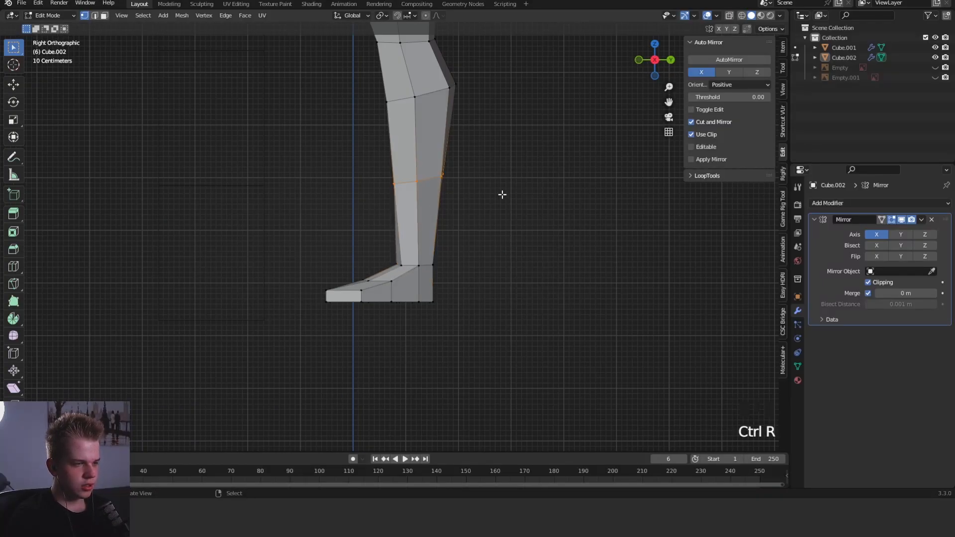
key(g)
key(z)
click(518, 228)
key(s)
click(488, 228)
- Scale the ankle edge loop and shift its height along Z in the front view
middle_drag(377, 156, 386, 156)
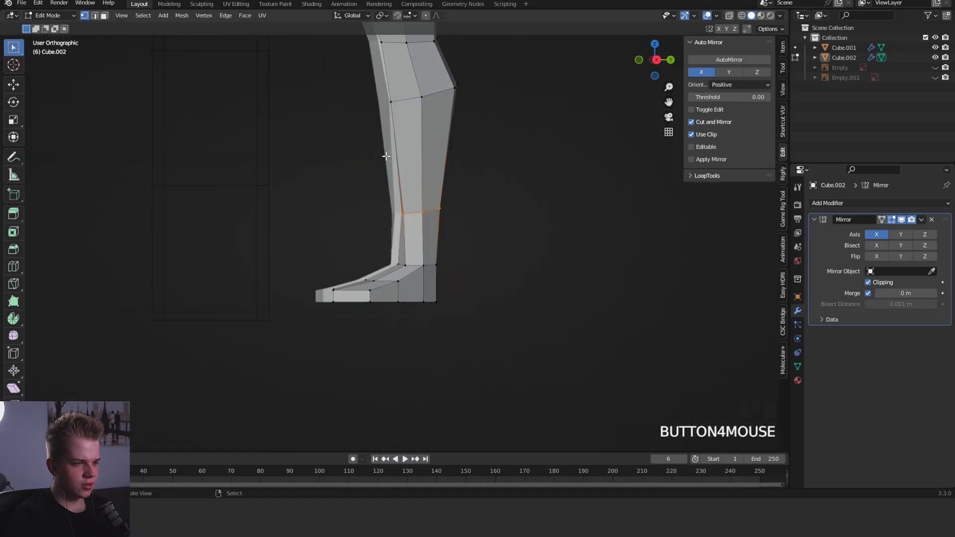
key(KP_1)
key(s)
click(490, 246)
key(g)
key(z)
click(518, 271)
key(s)
click(509, 269)
key(Tab)
key(alt+a)
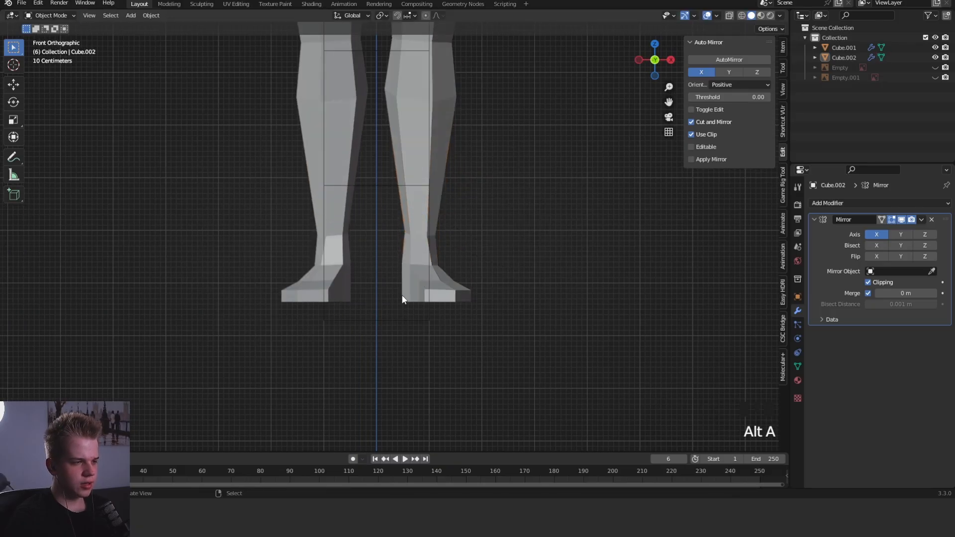
- Select the inner vertices where the foot meets the ankle and shift them along X
key(Tab)
key(z)
drag(396, 276, 422, 250)
key(z)
key(g)
key(x)
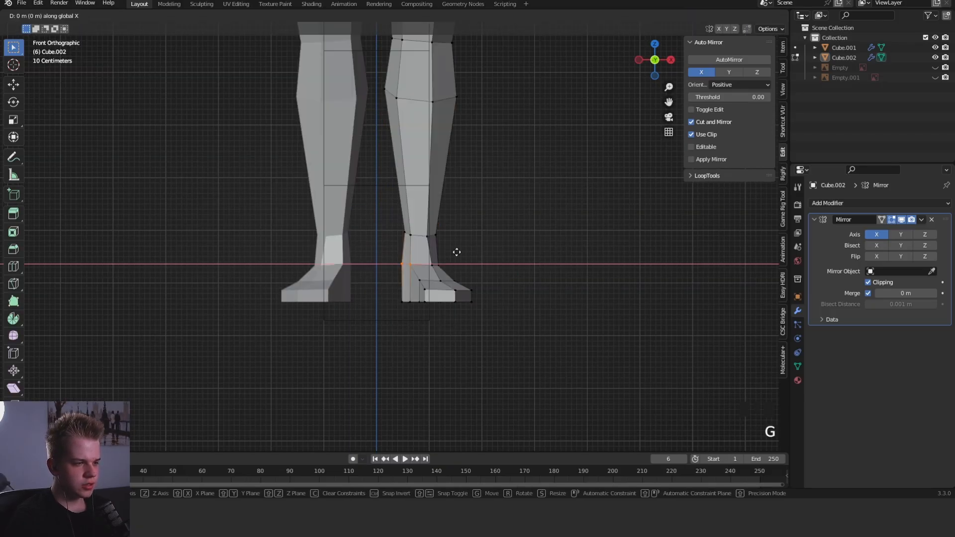
click(457, 252)
- Select the inner vertices at the bottom of the heel and shift them along X
key(z)
scroll(390, 286, up, 2)
drag(395, 343, 423, 320)
key(z)
key(g)
key(x)
click(463, 306)
key(Tab)
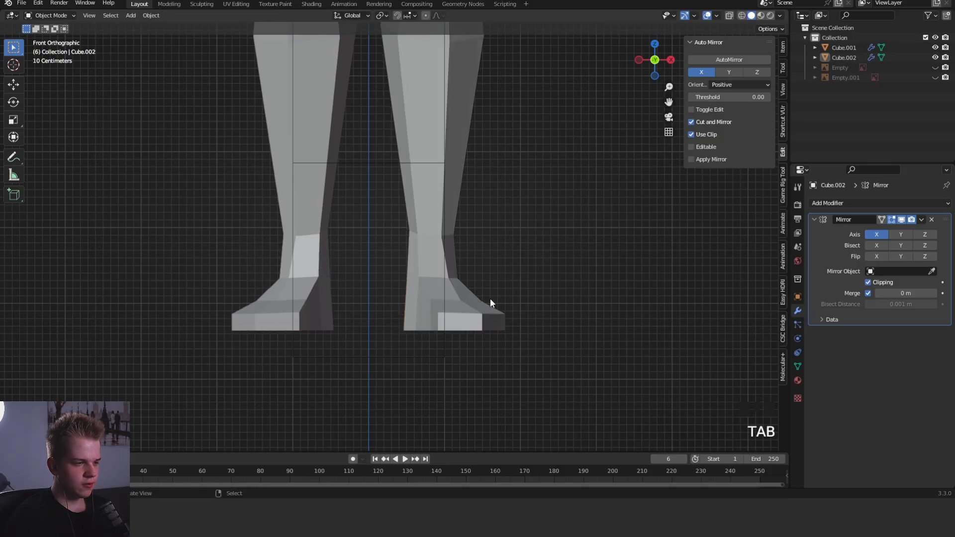
scroll(502, 313, down, 6)
scroll(489, 298, up, 5)
- Lower the upper corner vertices at the outer and front toe edges in the front view to thin the toes
key(Tab)
mouse_move(459, 276)
shift+middle_down()
mouse_move(378, 292)
mouse_move(462, 262)
shift+middle_up()
right_click(377, 288)
scroll(465, 263, up, 3)
key(g)
click(444, 263)
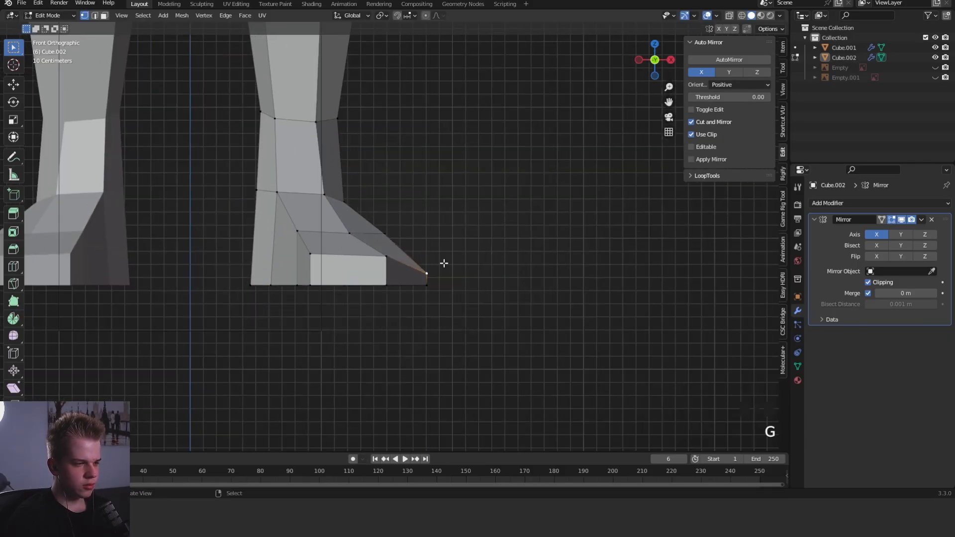
click(385, 262)
click(317, 260)
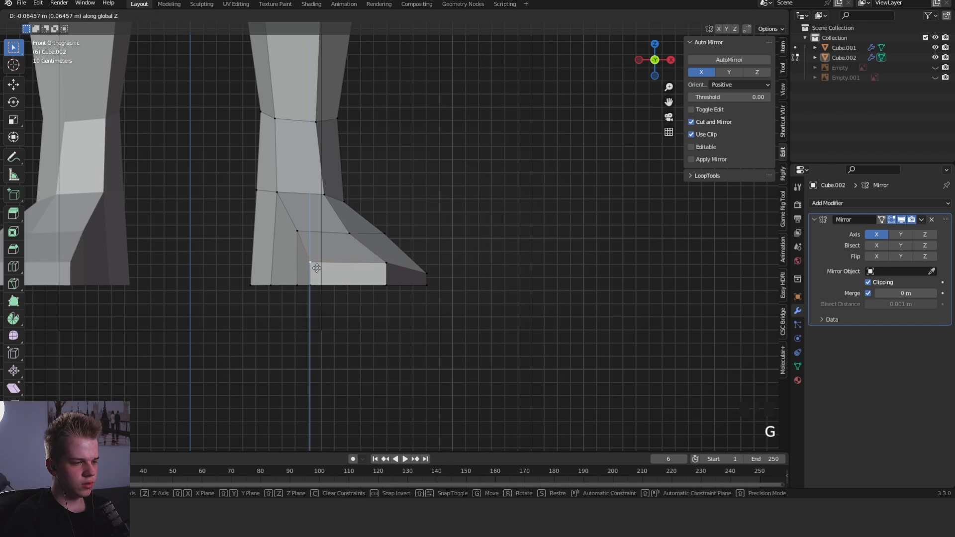
- Move the individual vertices along the outer foot, instep and inner ankle to smooth the slope from ankle to toes
right_click(323, 264)
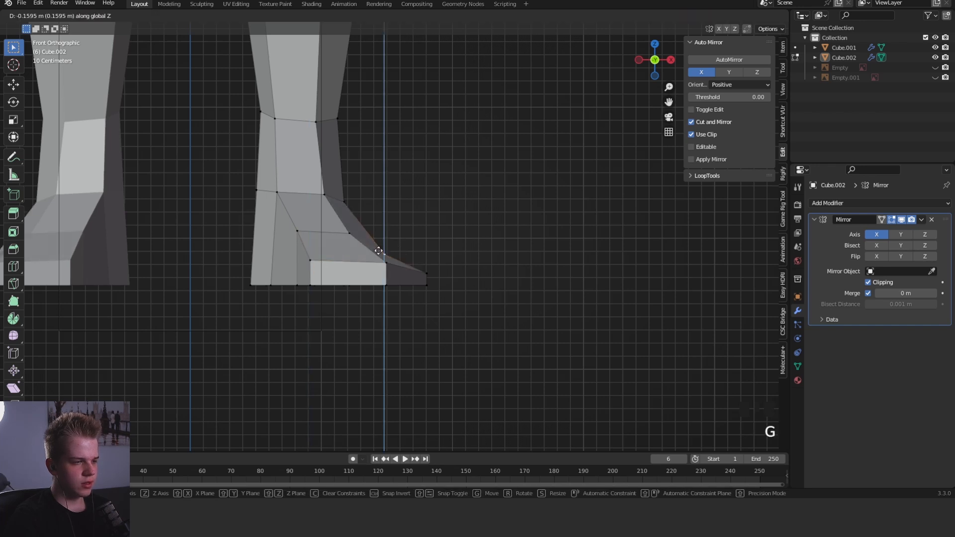
right_click(352, 226)
key(g)
key(z)
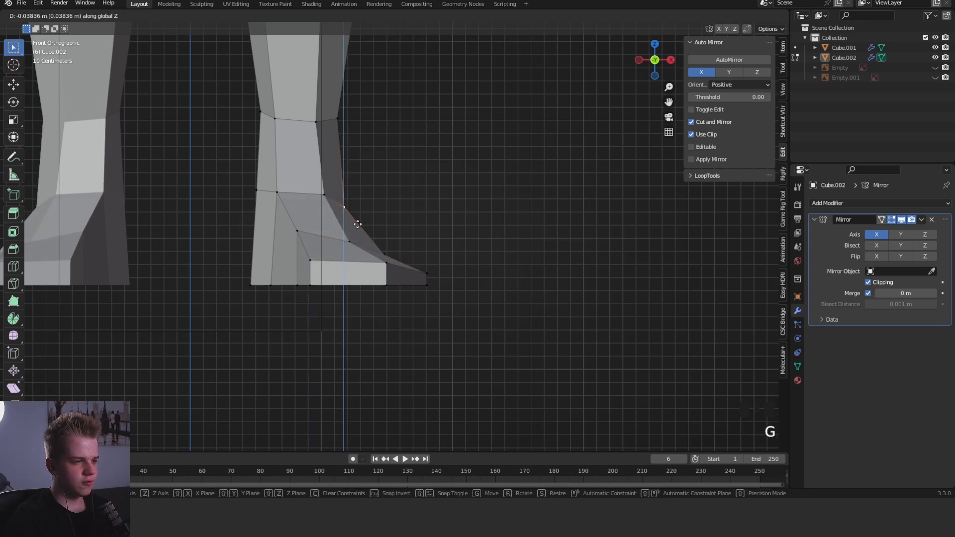
click(355, 206)
right_click(291, 234)
key(g)
key(z)
click(284, 241)
right_click(280, 202)
key(g)
click(280, 207)
scroll(348, 223, down, 12)
middle_drag(397, 232, 440, 225)
- Select the ankle and foot, enable proportional editing, and lower them about 0.32 m along Z with an influence radius of about 12 m
key(KP_1)
scroll(427, 278, up, 4)
key(z)
scroll(408, 379, down, 1)
shift+middle_drag(408, 379, 415, 348)
drag(368, 389, 501, 287)
key(z)
click(426, 16)
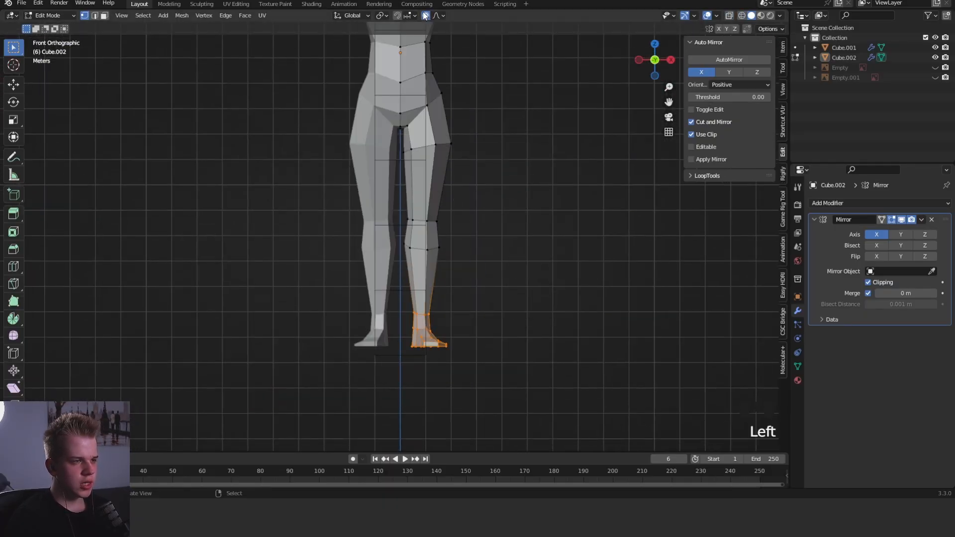
key(g)
scroll(547, 191, down, 5)
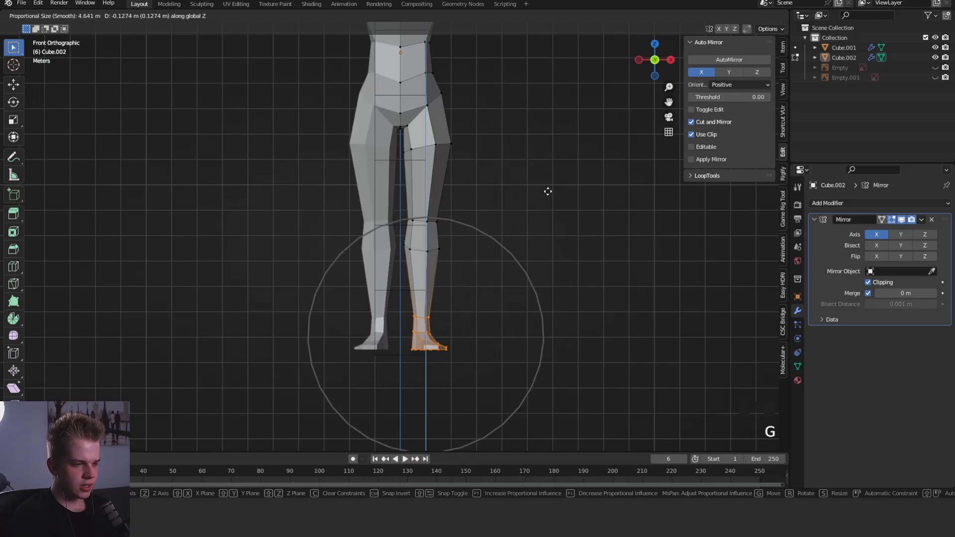
scroll(547, 192, down, 2)
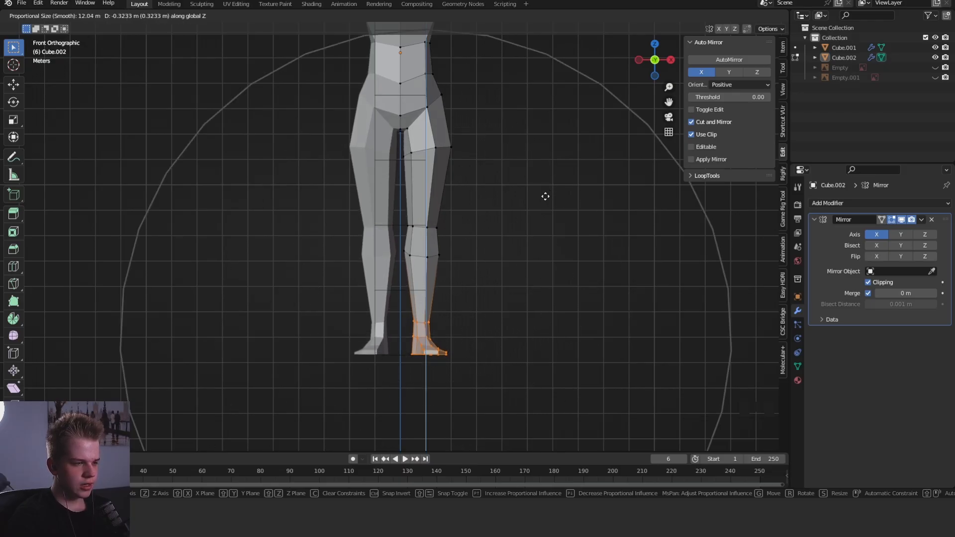
click(547, 193)
- Try reshaping the hip area with the Grab brush in Sculpt Mode
scroll(480, 165, down, 6)
shift+middle_drag(480, 165, 477, 219)
scroll(475, 243, up, 2)
key(ctrl+Tab)
click(464, 318)
scroll(478, 269, up, 4)
key(f)
click(517, 230)
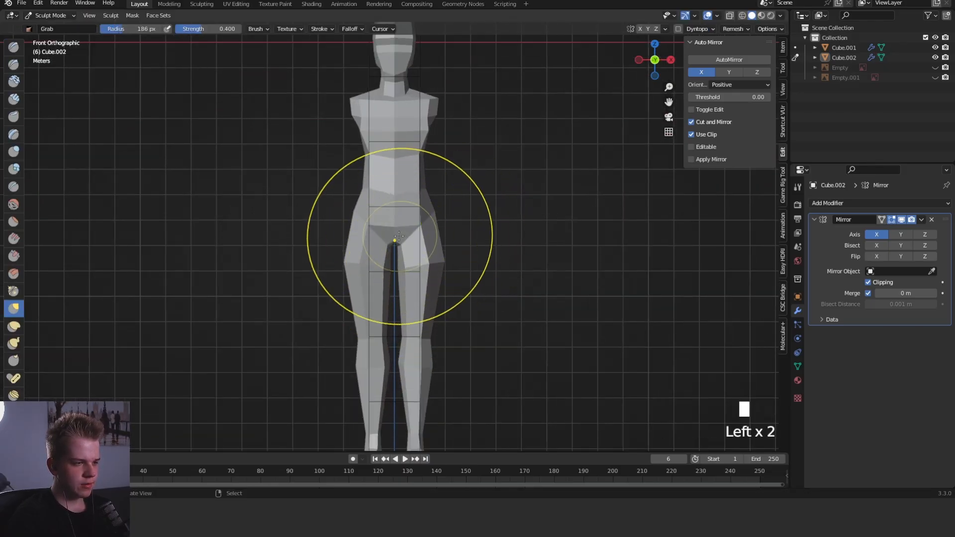
key(ctrl+z)
key(ctrl+z)
key(ctrl+z)
key(Tab)
key(z)
click(405, 238)
drag(370, 259, 462, 189)
key(z)
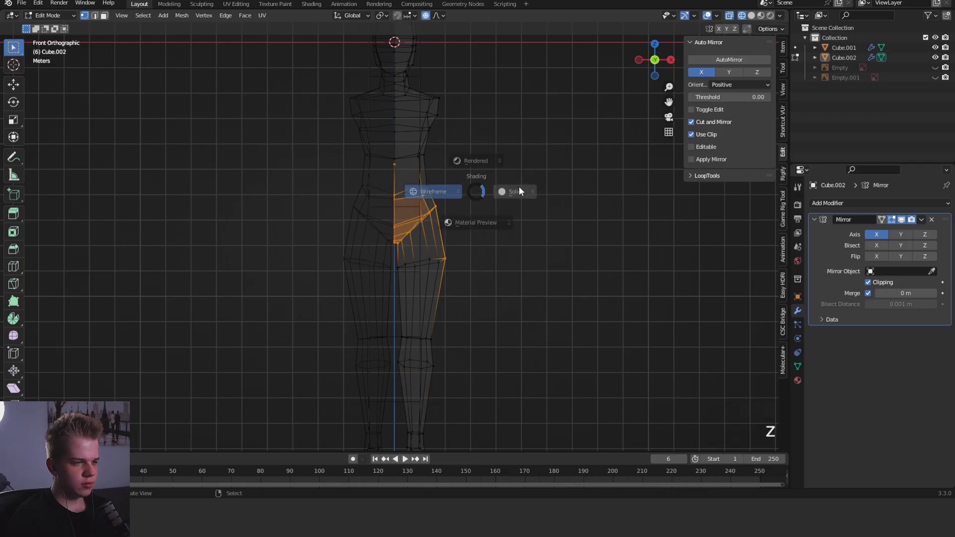
click(519, 186)
key(g)
right_click(524, 187)
- Circle-select the crotch and hip-line vertices through the mesh and lower them along Z with proportional editing
key(z)
key(alt+a)
key(c)
drag(400, 232, 439, 214)
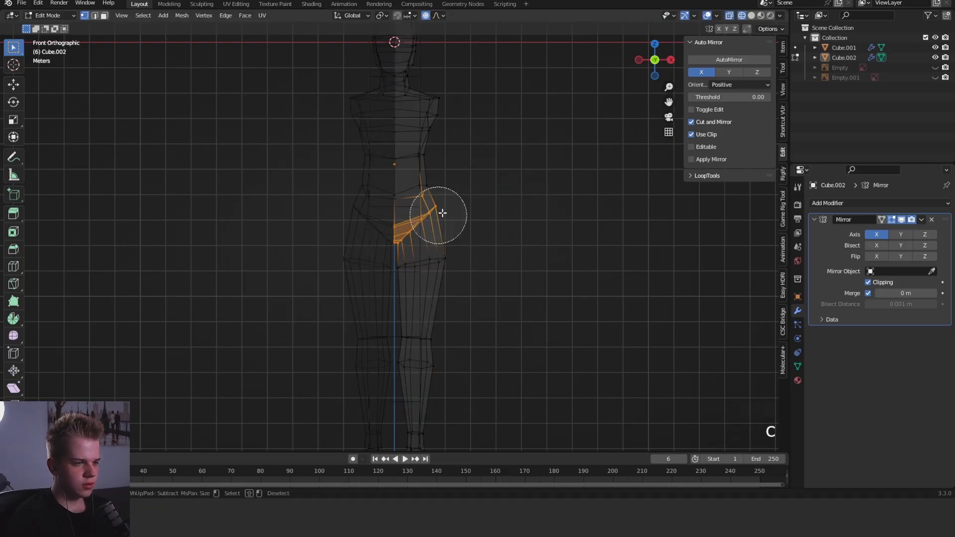
right_click(439, 215)
key(z)
key(g)
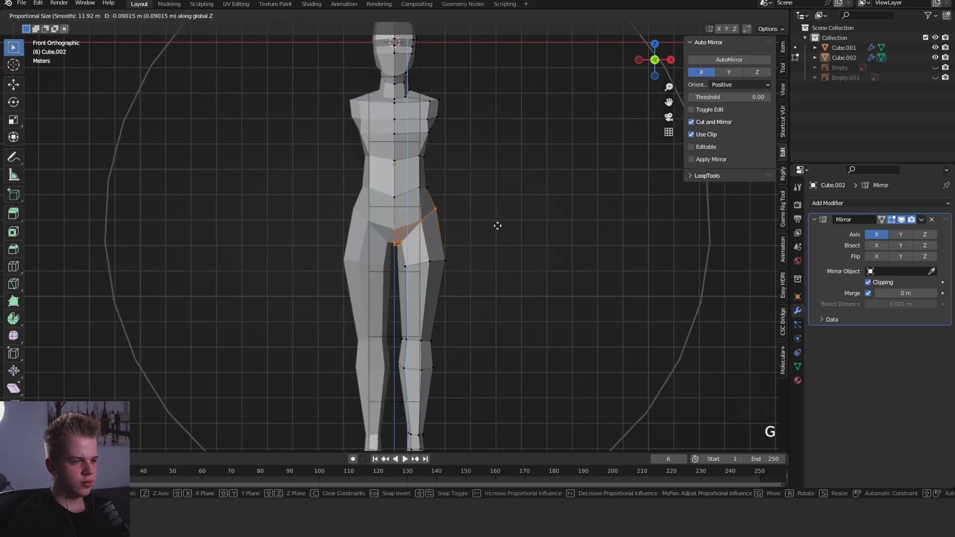
scroll(499, 226, up, 8)
click(500, 232)
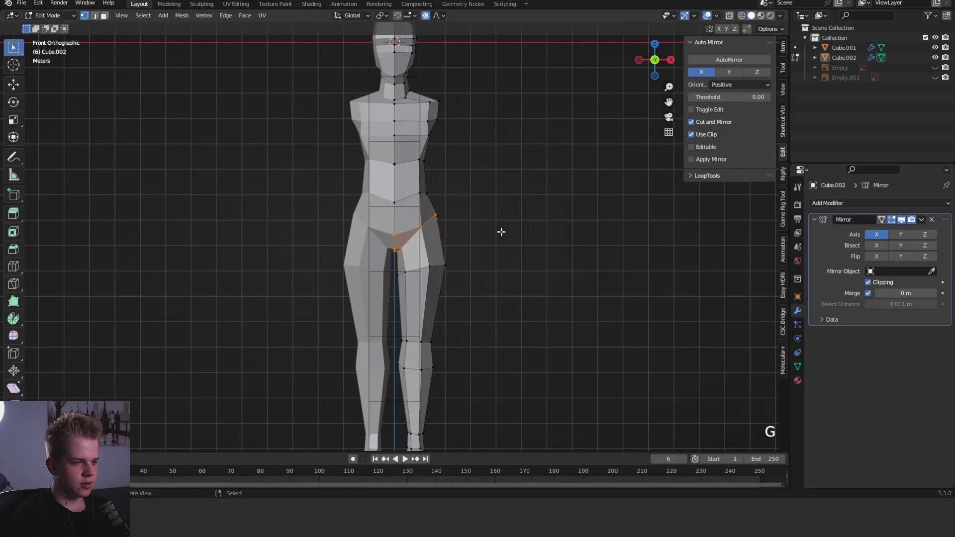
- Examine the whole body's proportions in Object Mode from several angles and in the front view
key(alt+a)
key(Tab)
key(ctrl+Tab)
middle_drag(503, 205, 533, 234)
key(grave)
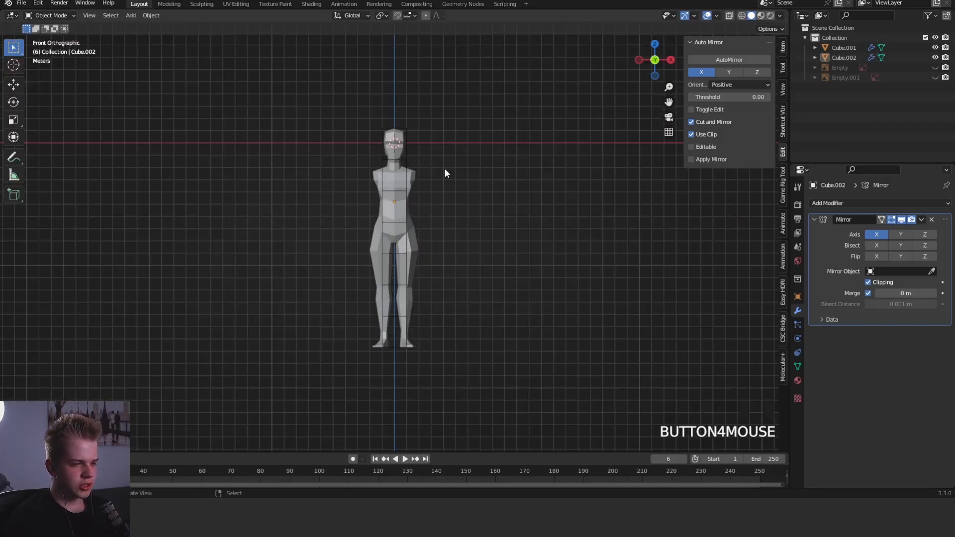
middle_drag(455, 249, 376, 231)
key(grave)
click(332, 186)
scroll(452, 199, up, 4)
shift+middle_drag(452, 198, 469, 213)
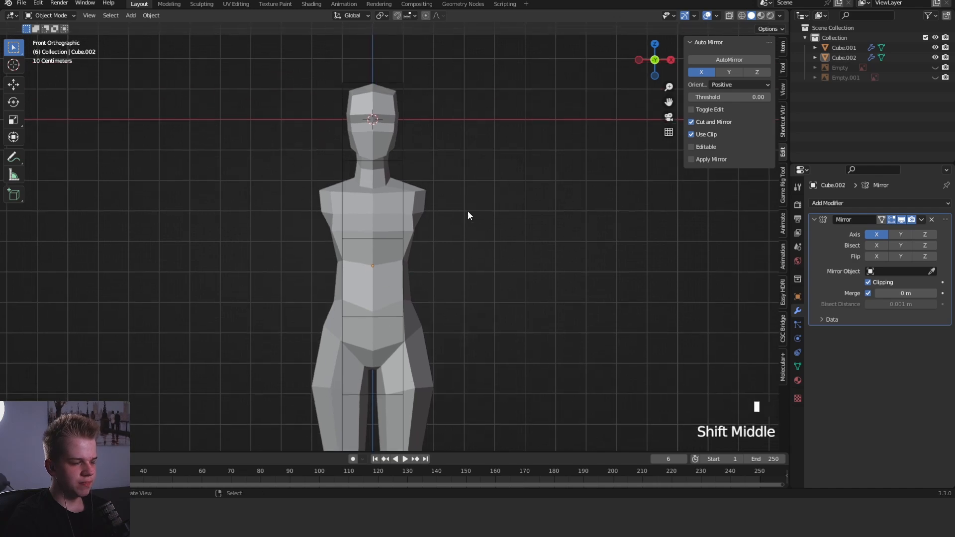
scroll(448, 204, down, 1)
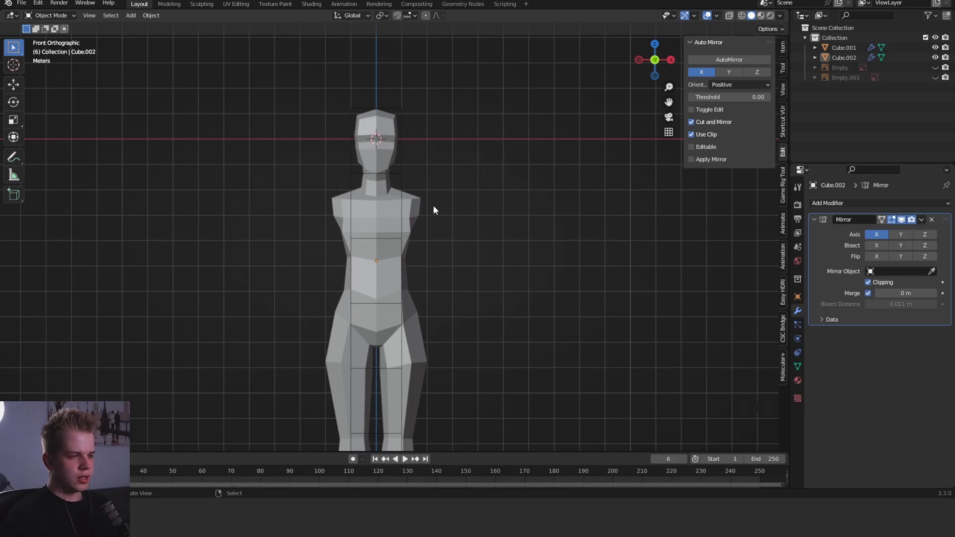
- Place the 3D cursor on the shoulder, add a mesh circle there, and rotate it 90° around X
click(409, 205)
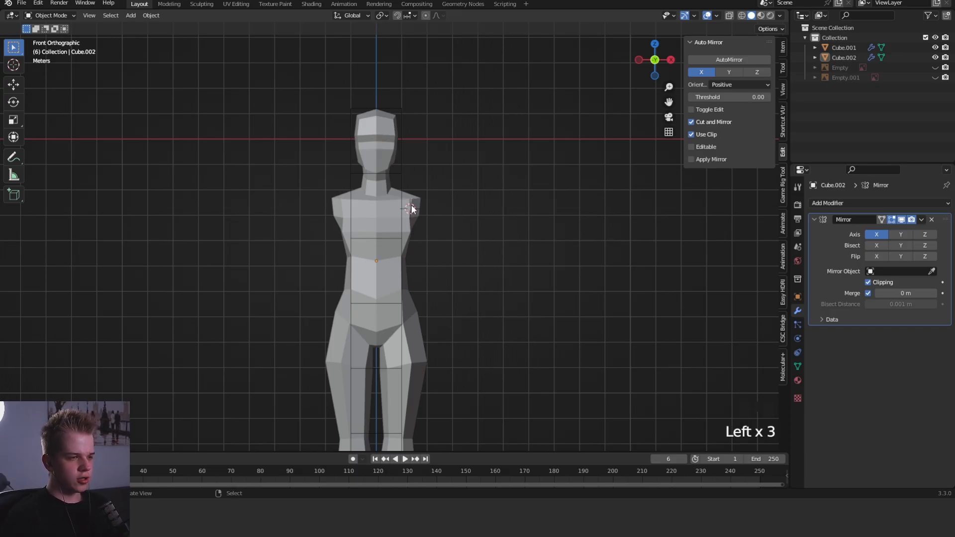
key(shift+a)
mouse_move(409, 207)
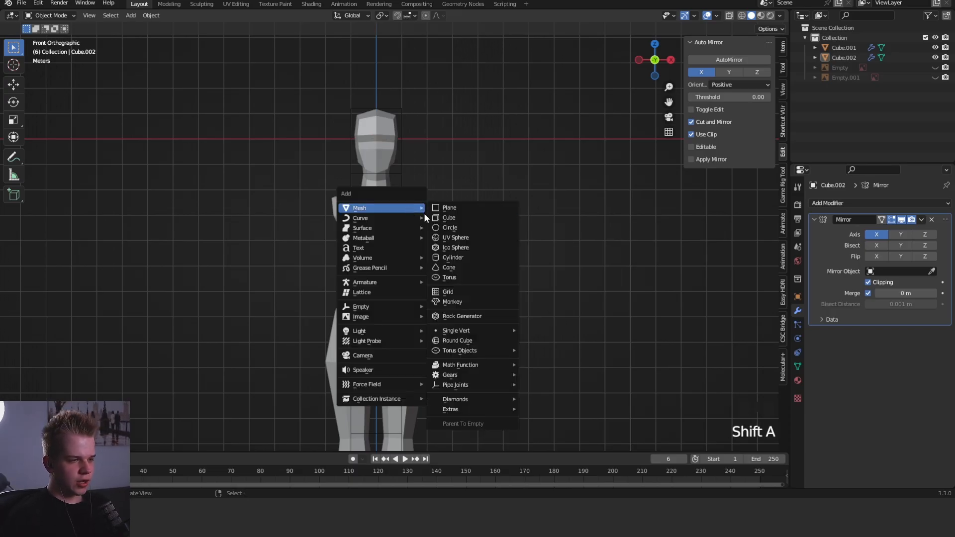
click(456, 228)
text(rx)
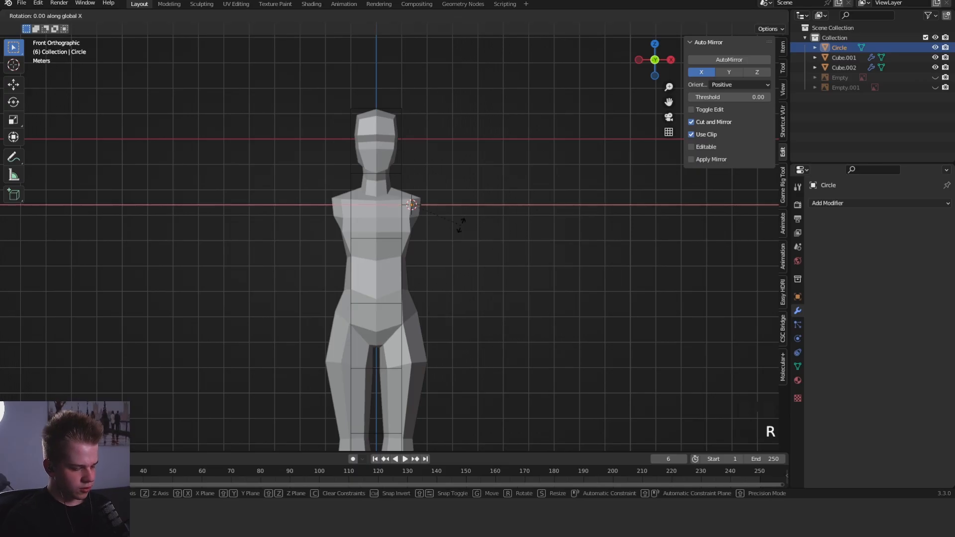
text(90)
key(Return)
- Scale the circle up around the shoulder until it reaches about crotch height, and open the 3D cursor settings
key(s)
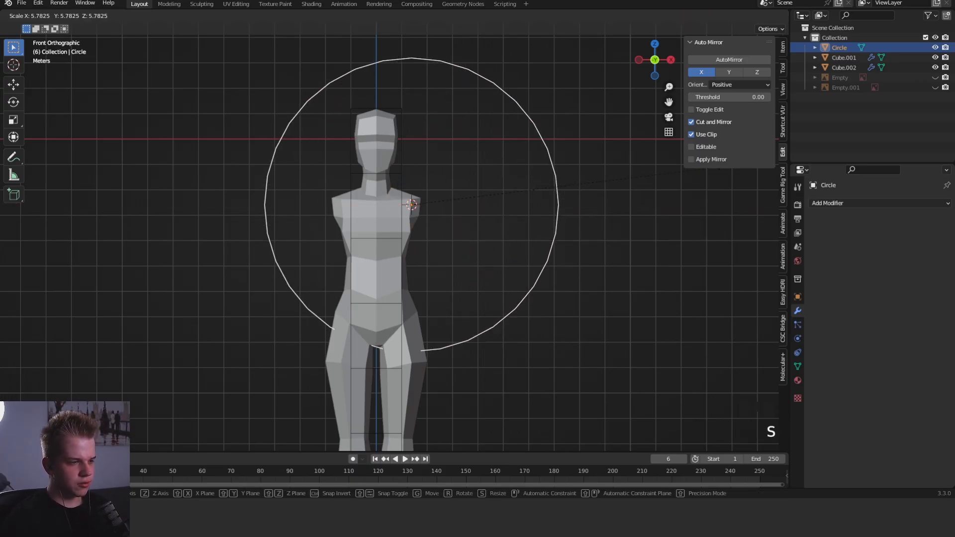
click(583, 287)
shift+middle_drag(407, 197, 403, 190)
scroll(403, 191, up, 3)
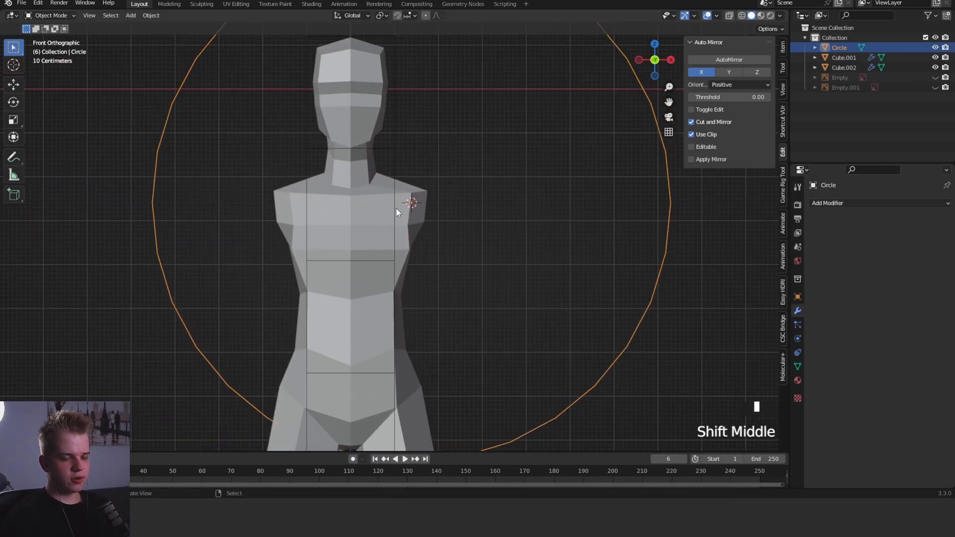
click(784, 94)
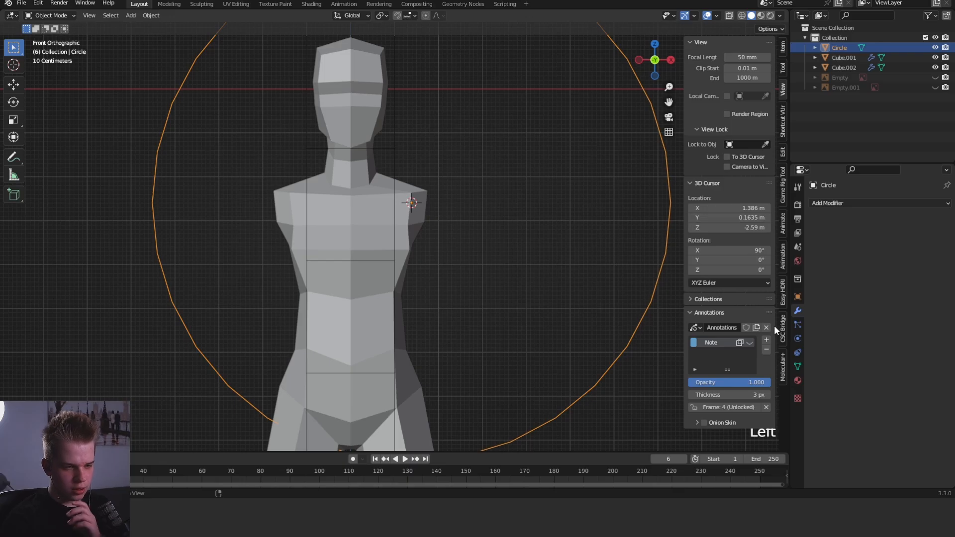
- Mark the shoulder level and the three head-height divisions below it on a new annotation layer, and remove that layer
click(765, 341)
shift+middle_drag(407, 217, 434, 202)
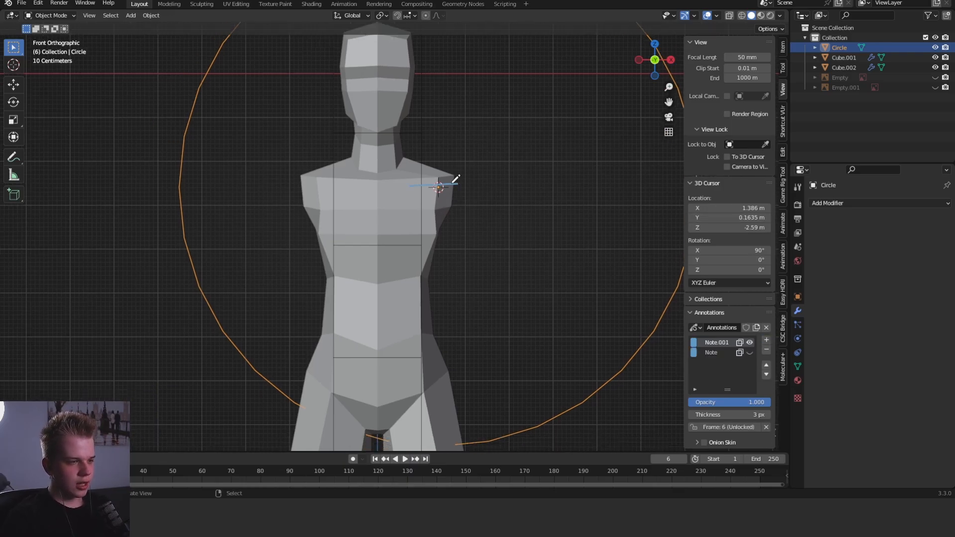
scroll(453, 196, down, 3)
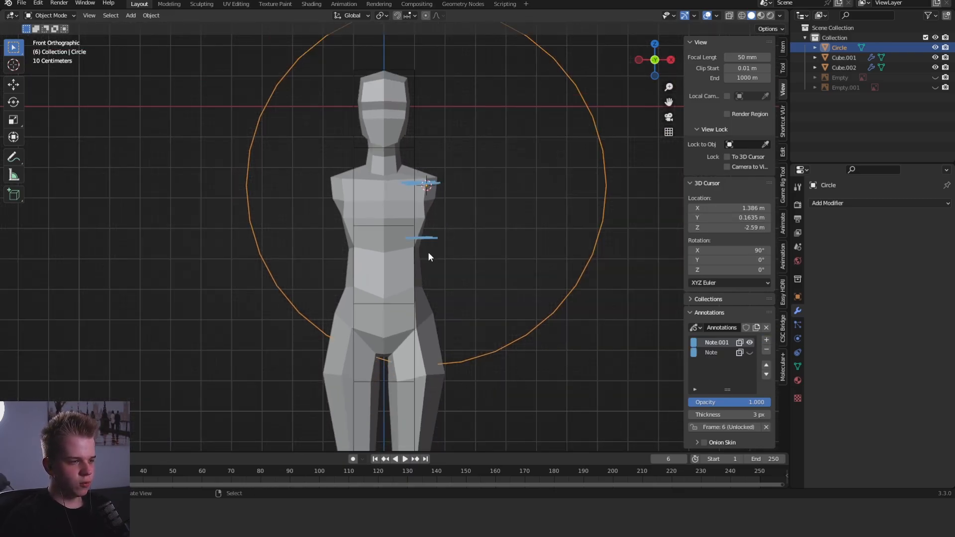
shift+scroll(451, 282, down, 4)
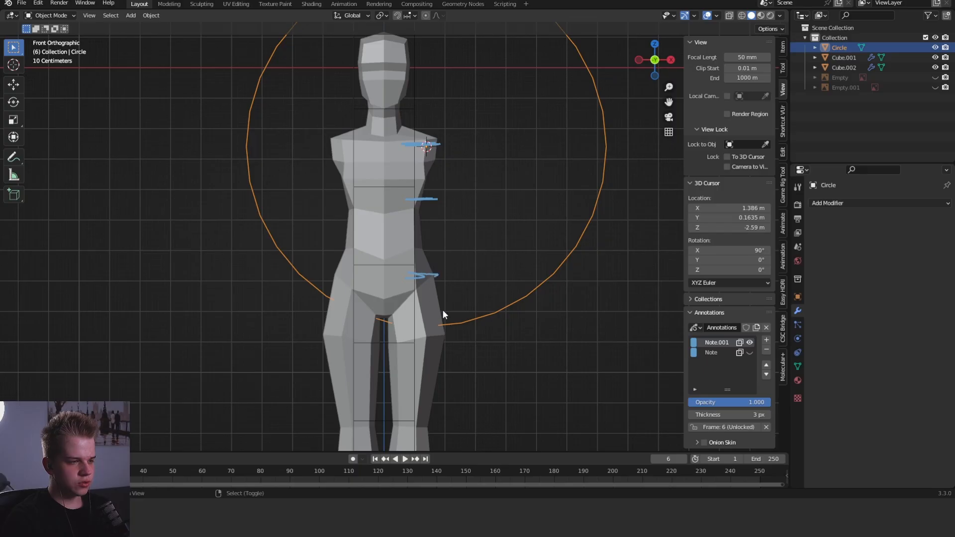
shift+scroll(443, 309, down, 5)
drag(408, 311, 407, 310)
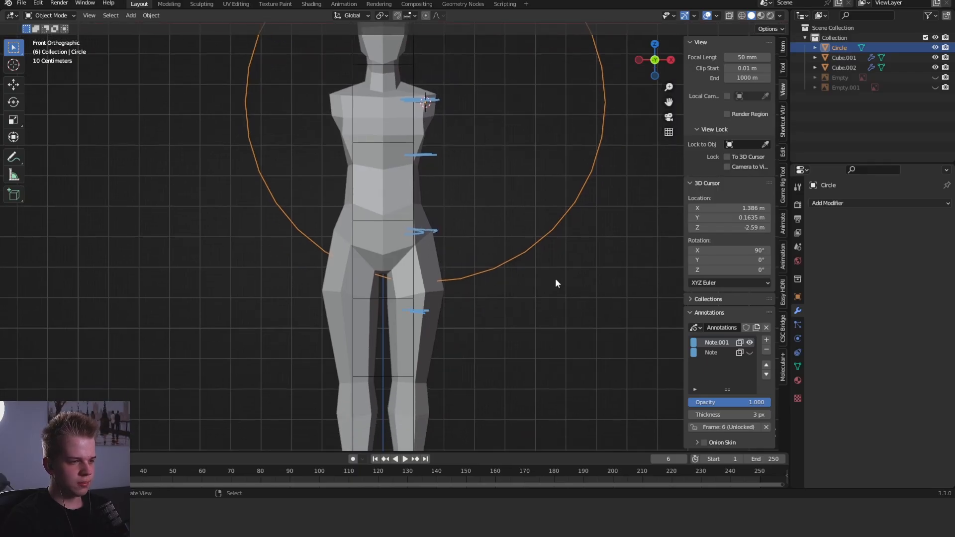
scroll(555, 279, down, 2)
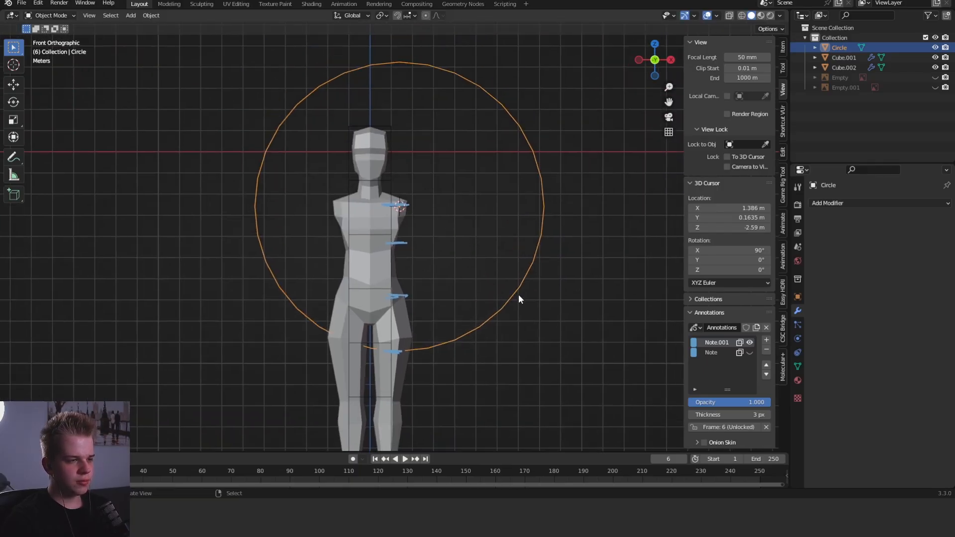
scroll(519, 299, up, 2)
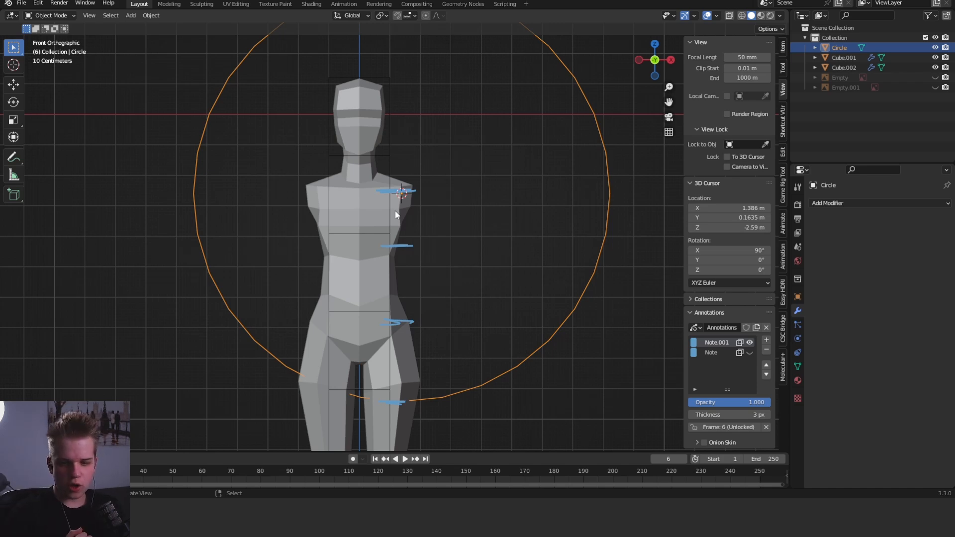
click(766, 350)
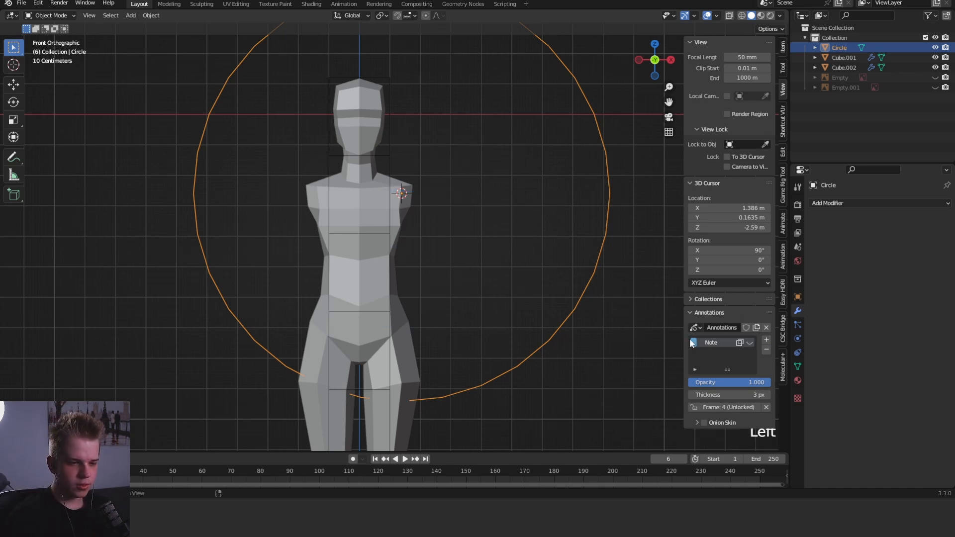
- Add an annotation layer and sketch a straight arm guide from the shoulder to the circle, marking the elbow and wrist
click(766, 340)
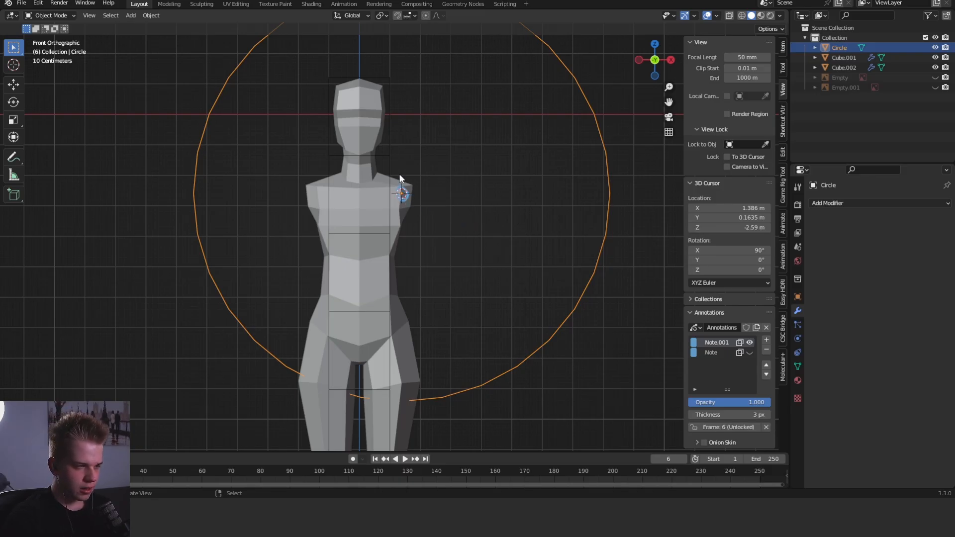
key(ctrl+z)
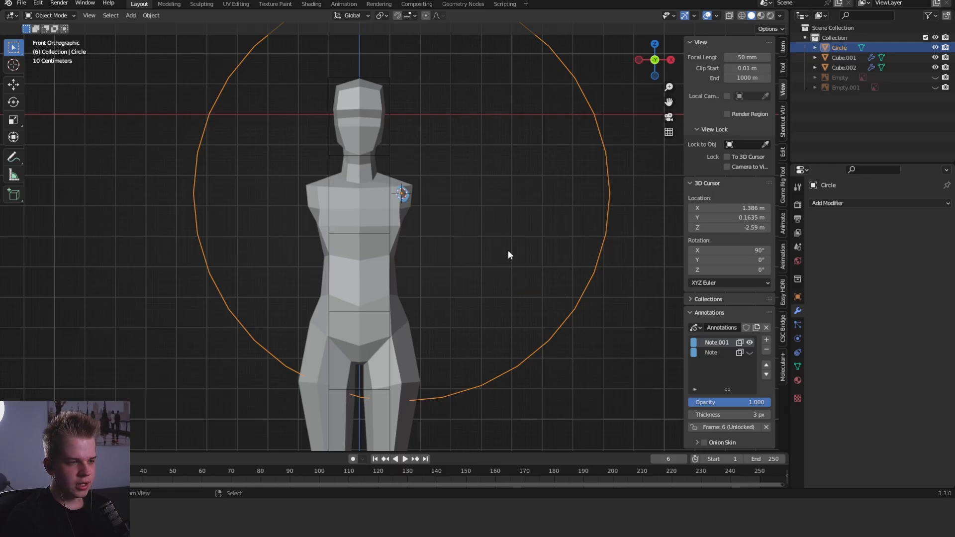
drag(401, 194, 542, 275)
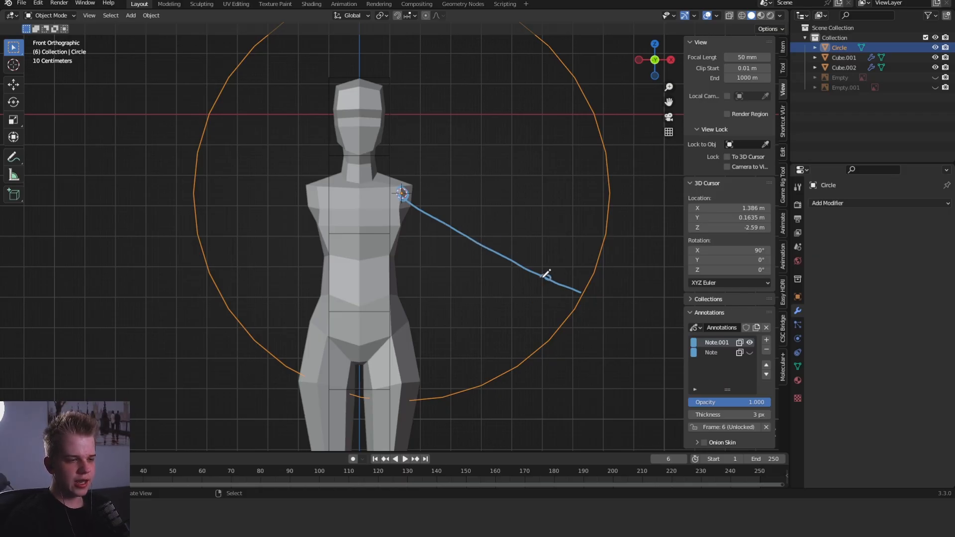
drag(470, 237, 469, 239)
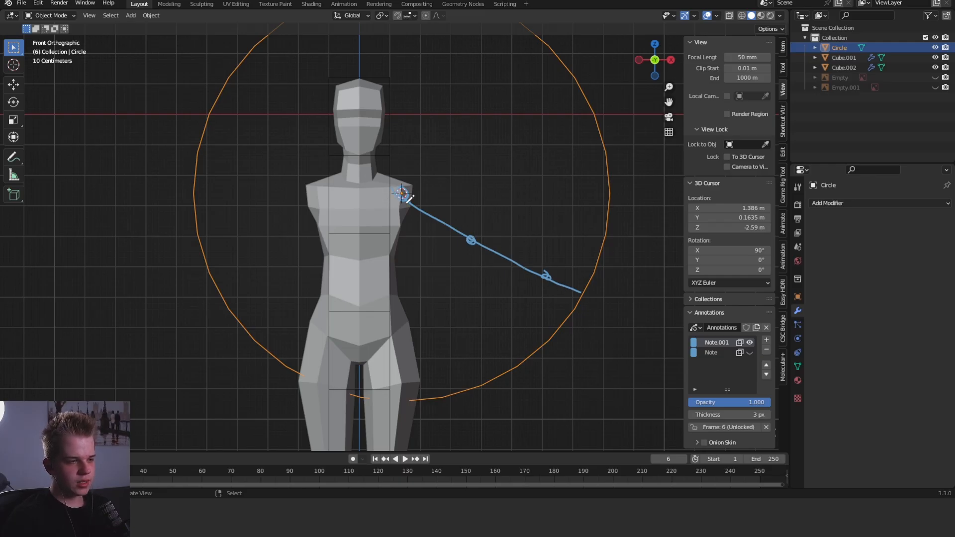
- Try sketching a slightly bent arm line over the straight arm guide
drag(401, 200, 540, 269)
key(ctrl+z)
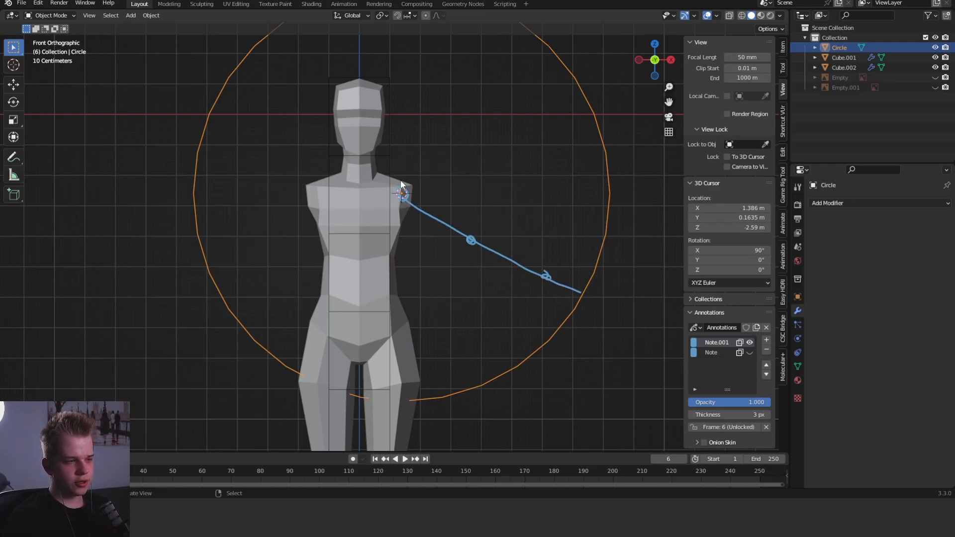
drag(402, 198, 563, 284)
key(ctrl+z)
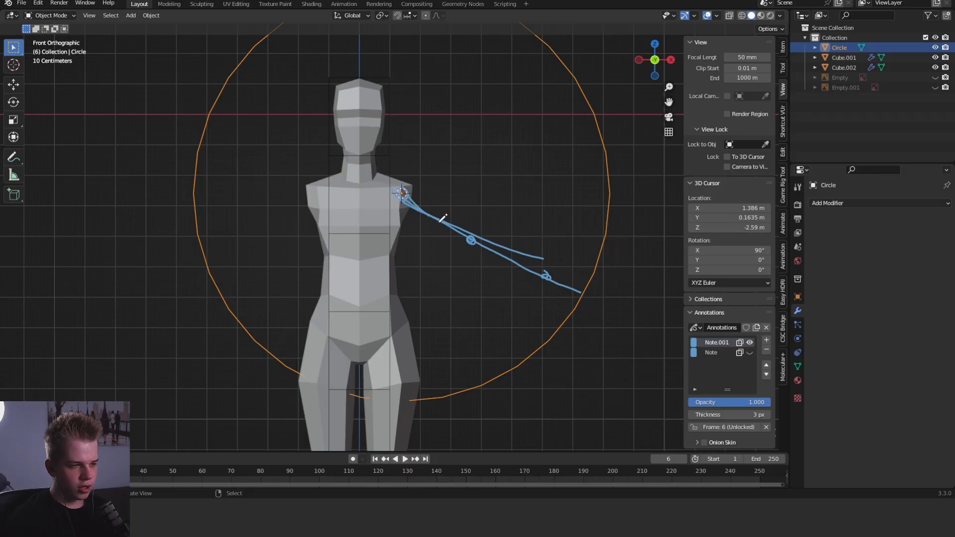
key(ctrl+z)
- Add another annotation layer, hide the Note.001 layer, and sketch a naturally bent arm from the shoulder in the front view
click(766, 340)
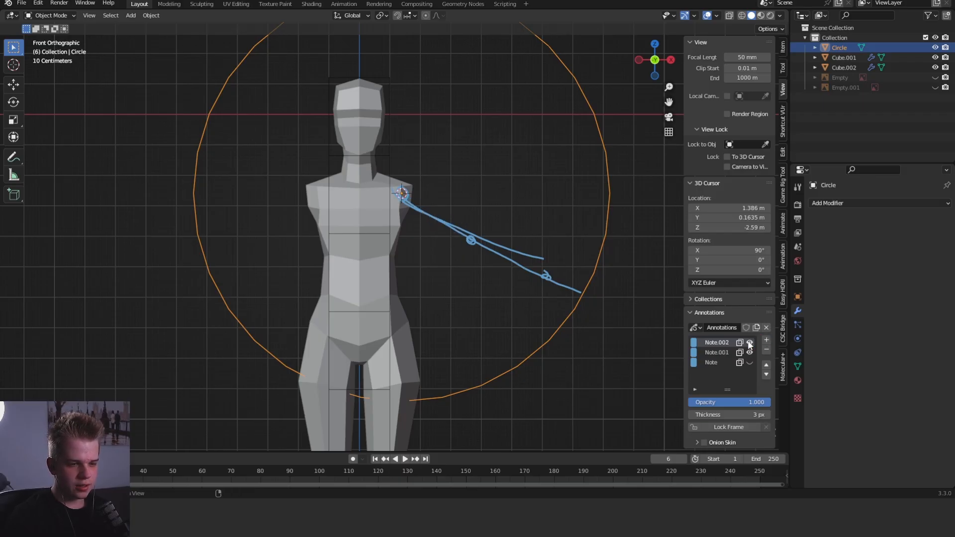
click(749, 352)
drag(402, 193, 458, 239)
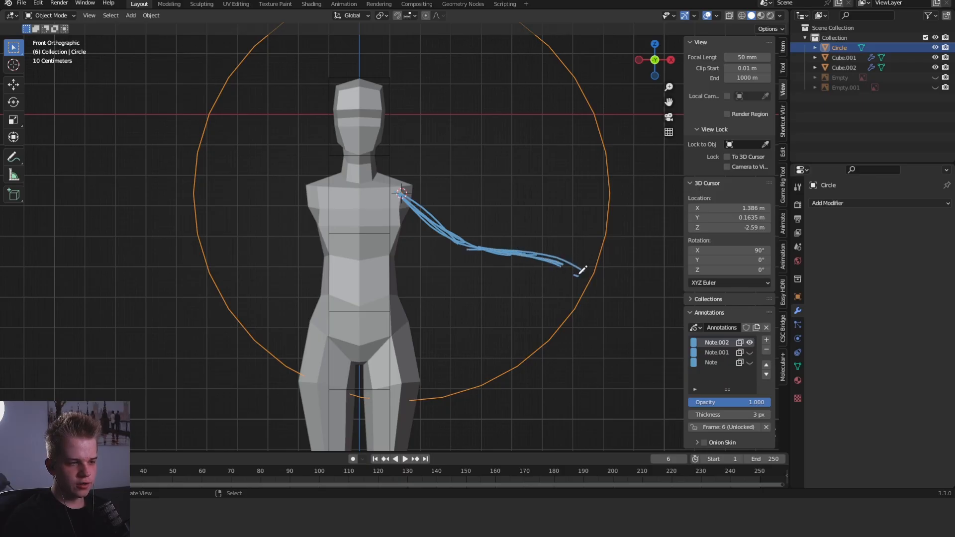
- Sketch the arm's backward elbow bend and its forward-reaching forearm and hand in the top view
scroll(569, 274, down, 4)
middle_drag(530, 236, 518, 251)
key(grave)
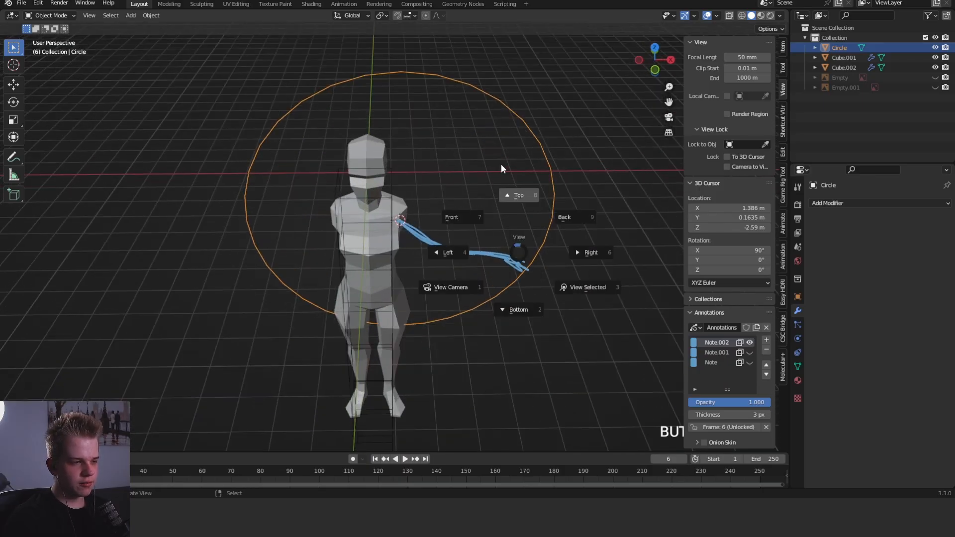
click(500, 165)
scroll(463, 224, up, 4)
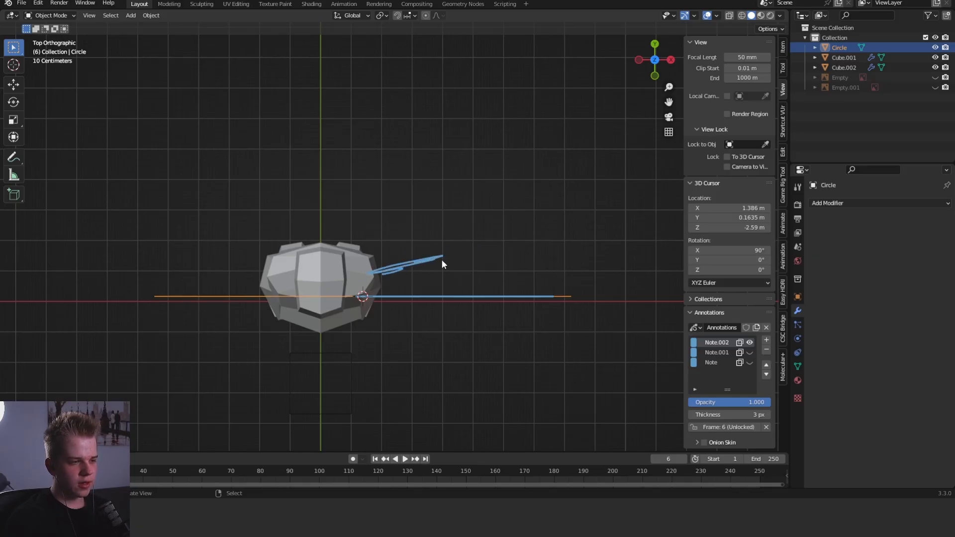
drag(499, 263, 545, 279)
drag(442, 255, 550, 279)
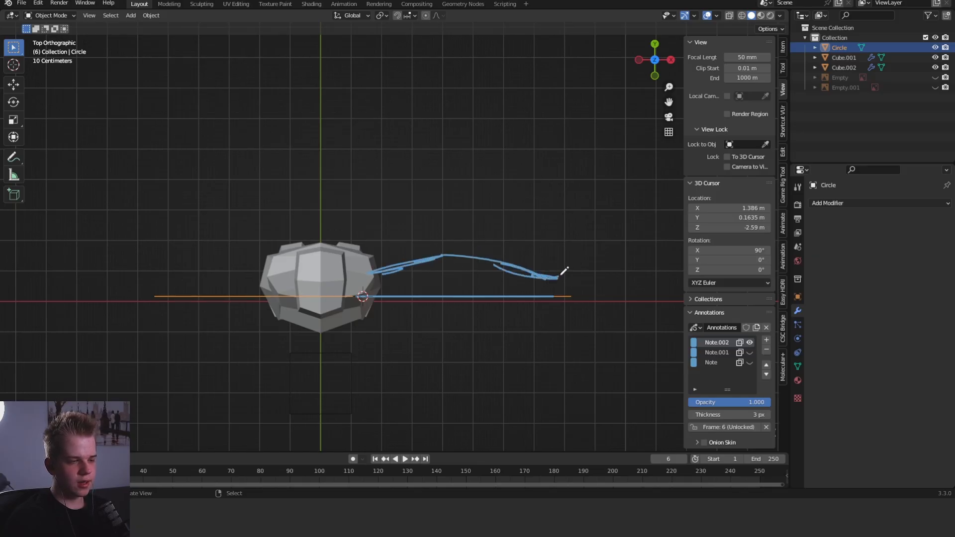
- Return to the front view and open the body mesh in Edit Mode with face selection
scroll(562, 273, down, 4)
key(grave)
click(431, 158)
scroll(478, 189, up, 5)
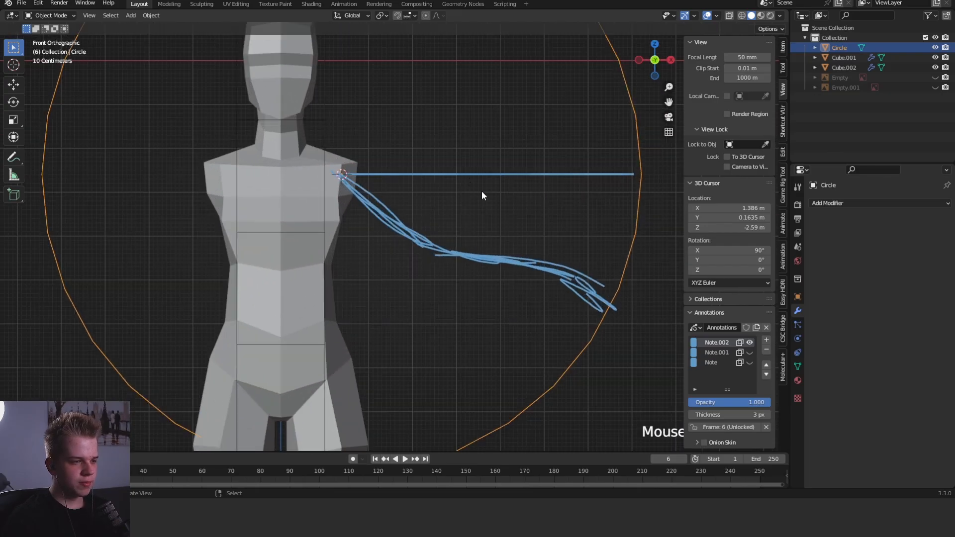
scroll(479, 214, down, 2)
click(479, 216)
scroll(467, 224, up, 2)
key(shift+a)
shift+middle_drag(457, 232, 537, 187)
click(322, 169)
key(Tab)
key(3)
- Select the two outer shoulder faces, turn off proportional editing, and scale the faces in the right view
click(350, 181)
shift+click(342, 199)
key(KP_3)
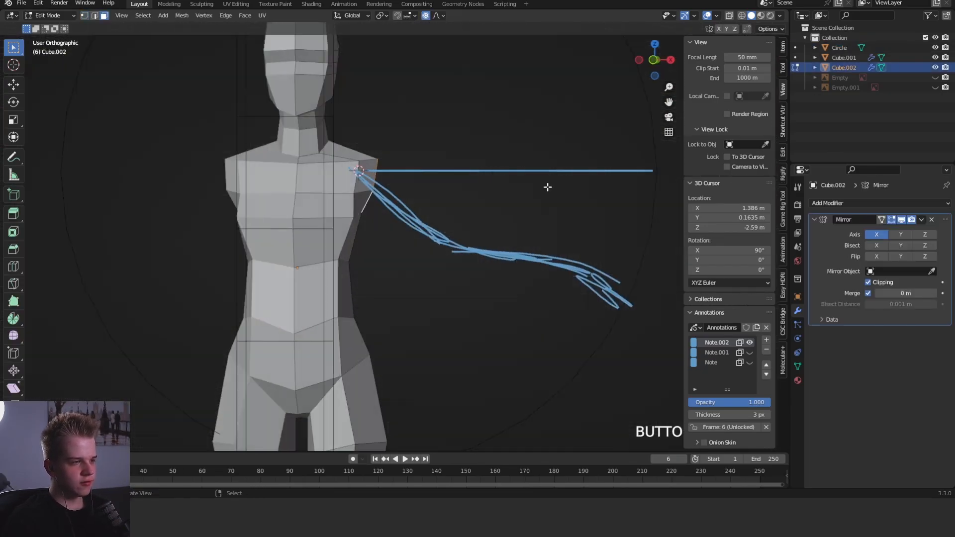
key(s)
click(507, 185)
click(426, 17)
key(s)
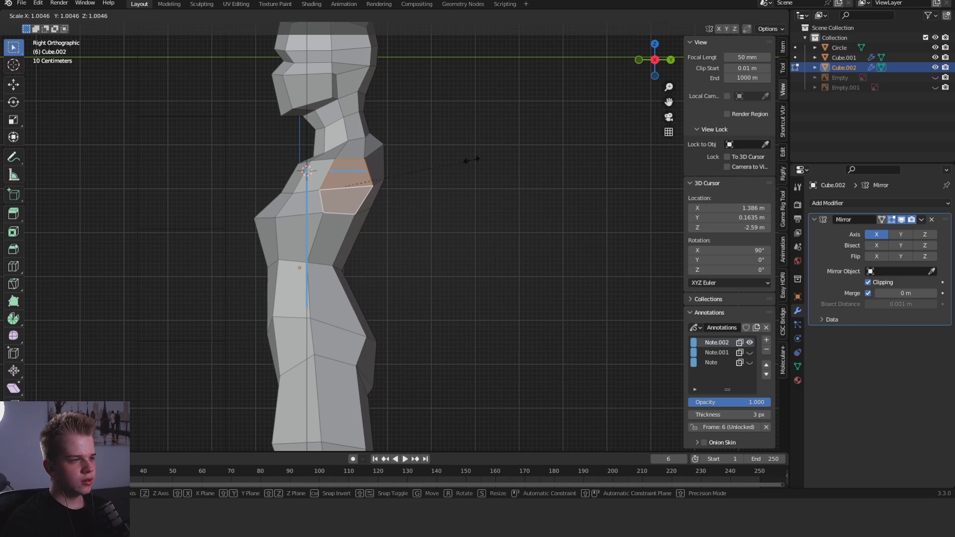
click(476, 160)
- Extrude the shoulder faces into an arm and move the end out to the sketched wrist in the front view
key(KP_1)
scroll(500, 169, up, 1)
key(e)
click(552, 185)
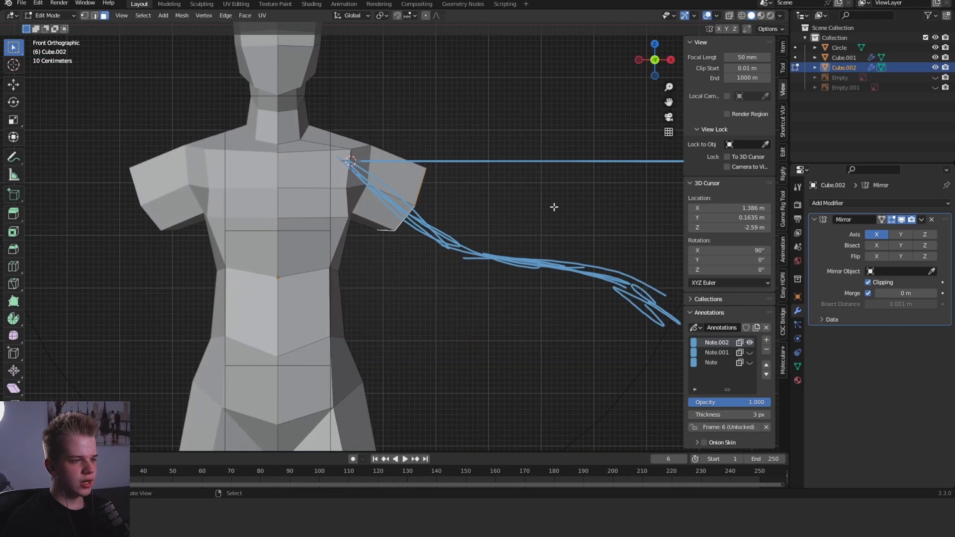
key(g)
click(696, 268)
shift+middle_drag(606, 258, 493, 231)
key(g)
click(635, 236)
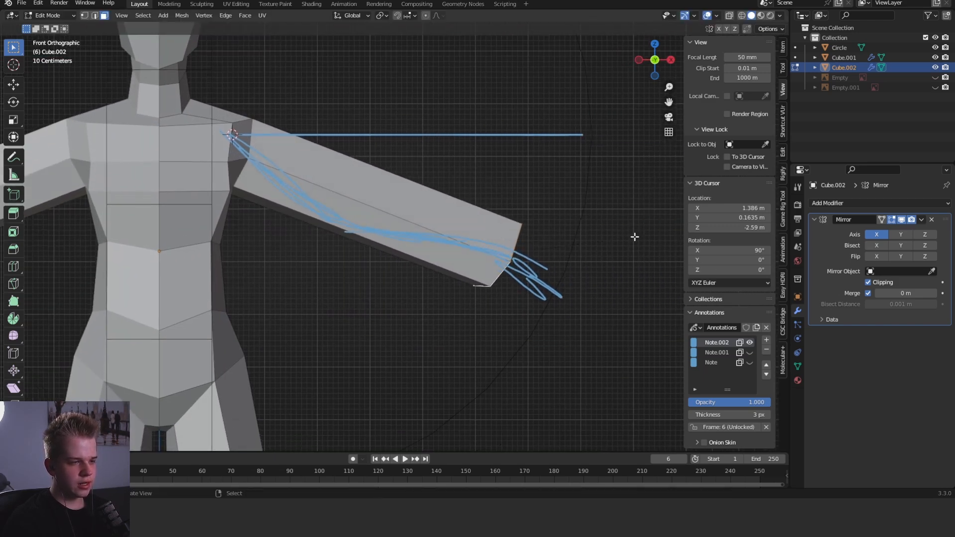
- Rotate, shrink and reposition the arm's end face to fit the sketched wrist
key(r)
click(607, 236)
key(s)
click(560, 244)
key(g)
click(568, 251)
key(s)
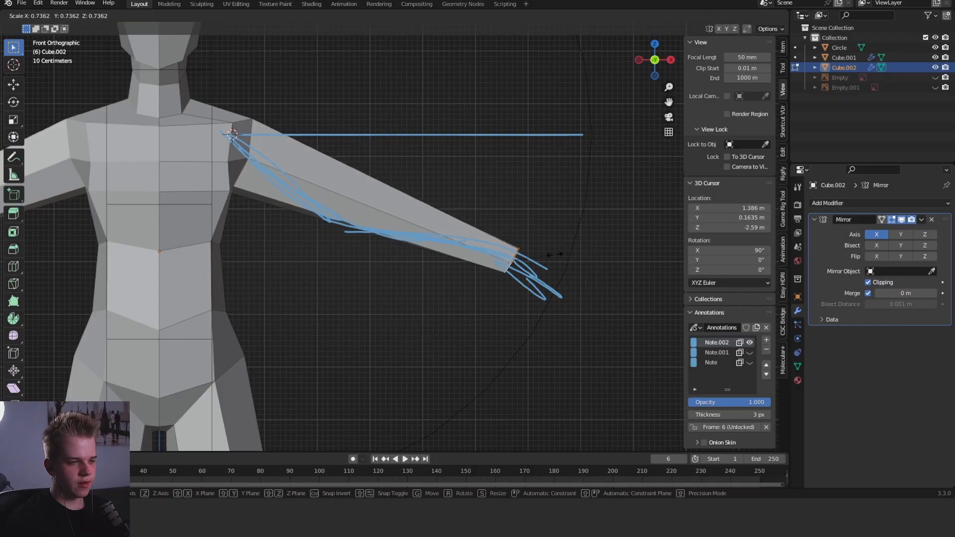
click(549, 255)
key(g)
click(544, 256)
key(g)
click(542, 254)
- Add an elbow edge loop in the top view, then move and rotate the wrist vertices forward along the sketch
key(KP_7)
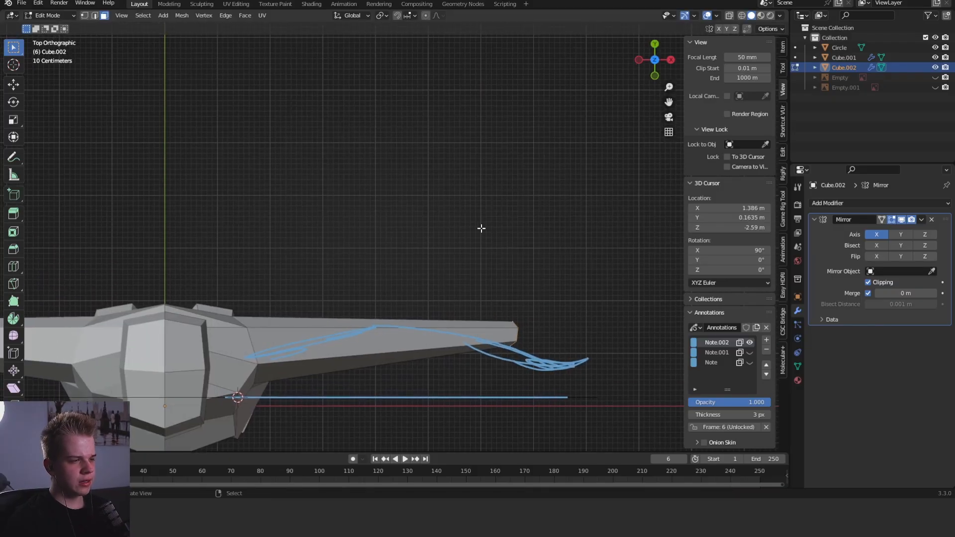
scroll(482, 229, down, 1)
key(shift+z)
drag(466, 336, 556, 247)
key(shift+z)
key(g)
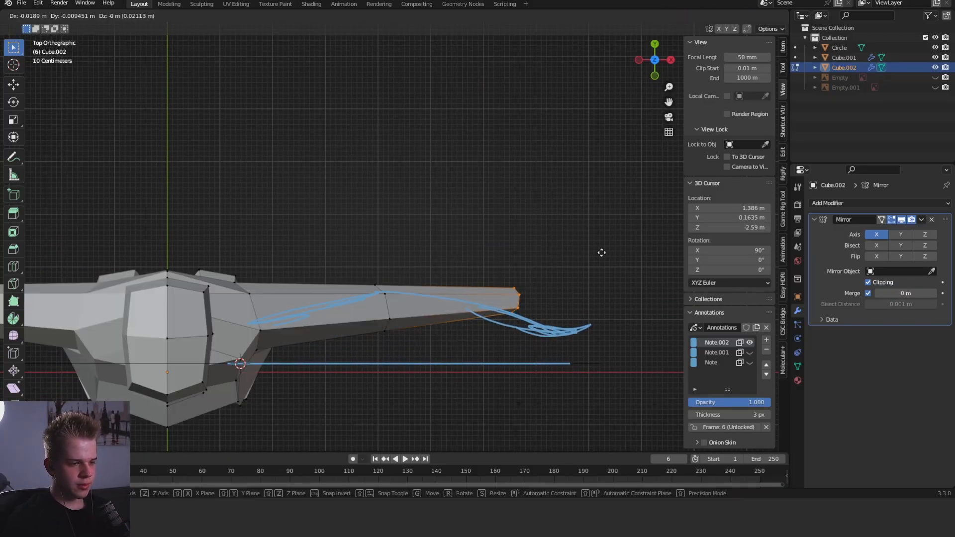
click(616, 277)
key(r)
click(611, 306)
key(alt+a)
scroll(433, 311, down, 3)
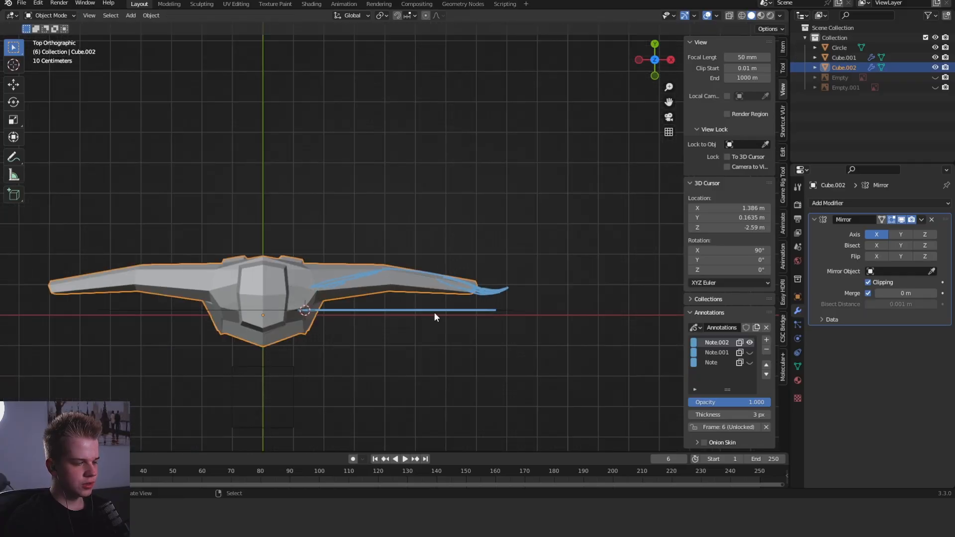
- Select the whole elbow loop through the mesh in the front view and scale it down slightly
key(KP_1)
scroll(360, 134, up, 5)
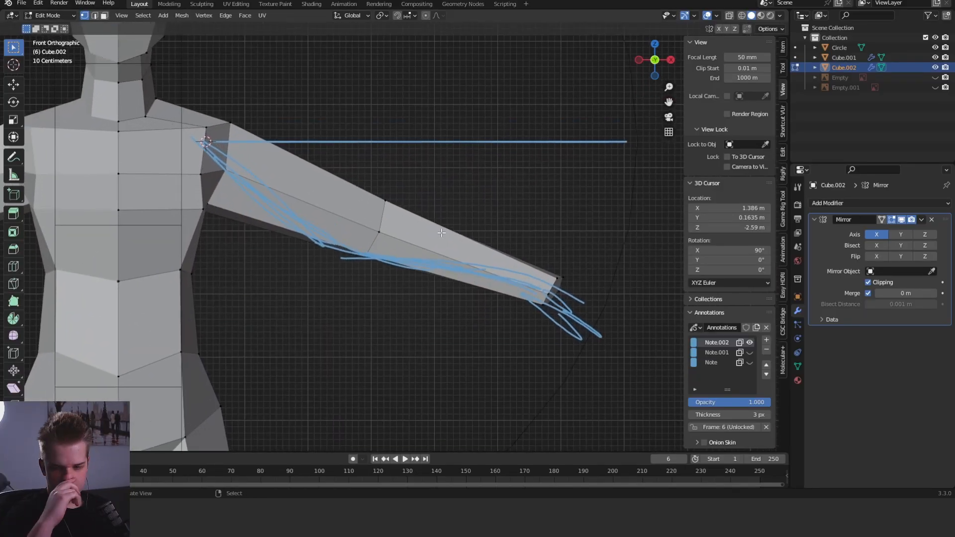
key(z)
drag(348, 264, 431, 166)
key(z)
click(455, 162)
key(s)
click(440, 166)
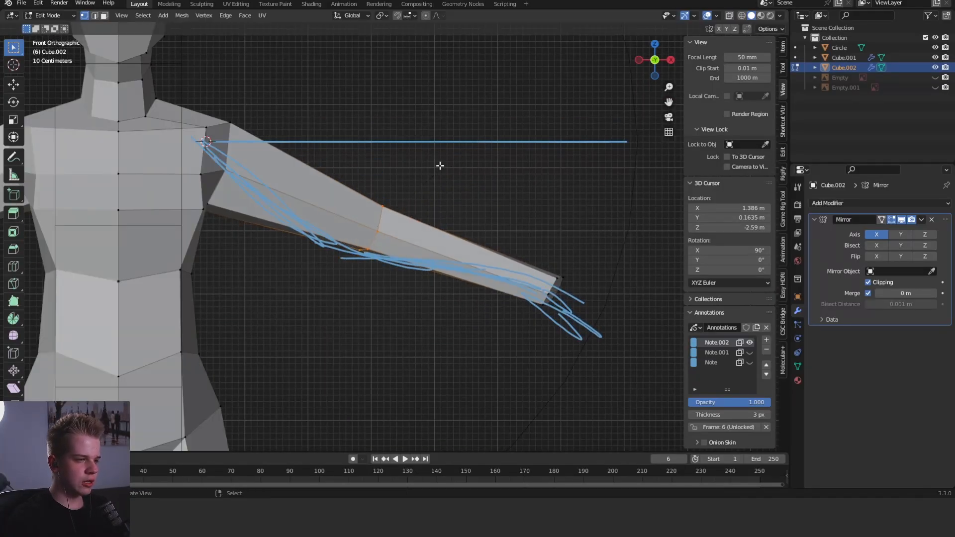
- Add an edge loop to the upper arm, slide it towards the shoulder, and scale it
shift+middle_drag(440, 166, 483, 219)
key(ctrl+r)
click(348, 246)
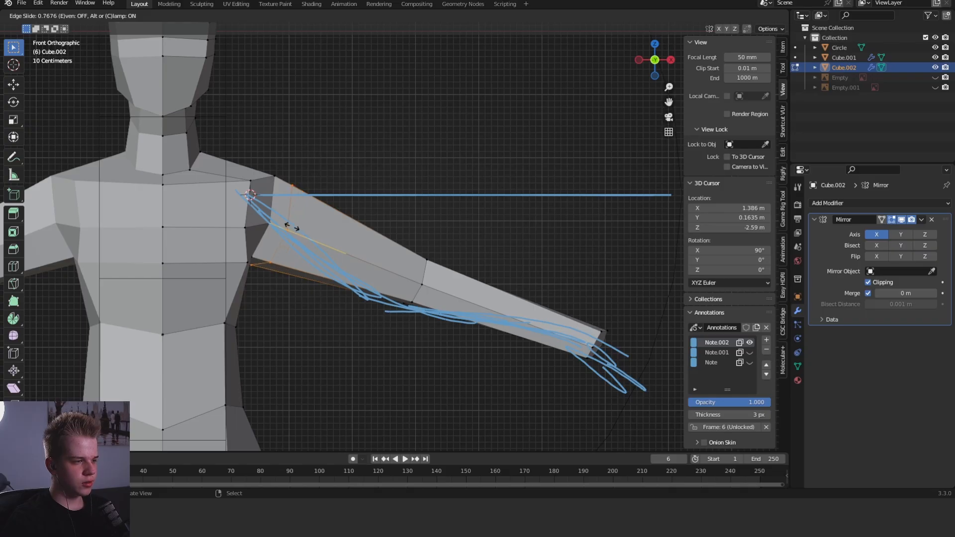
click(437, 204)
key(s)
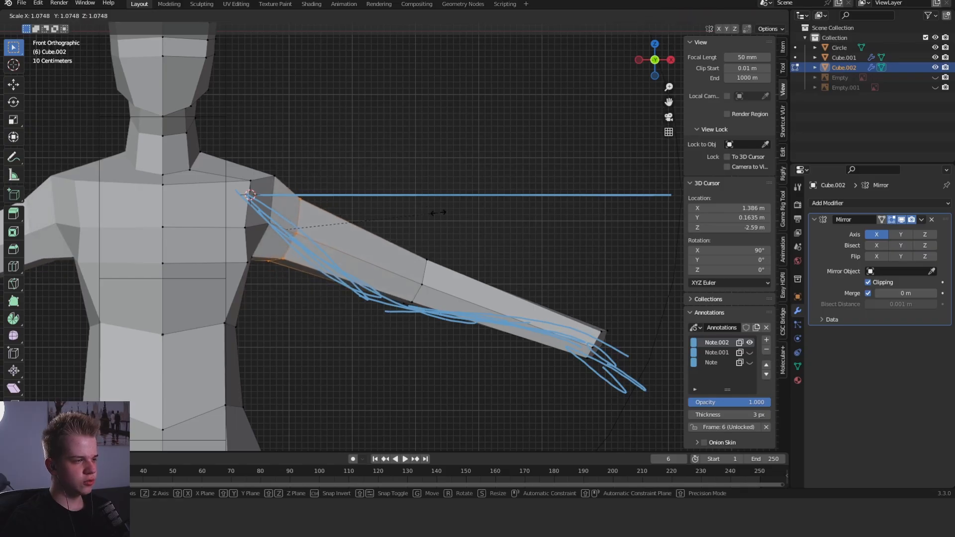
click(437, 213)
- Reposition the vertices at the top and back of the shoulder to smooth its transition into the arm
middle_drag(437, 213, 380, 210)
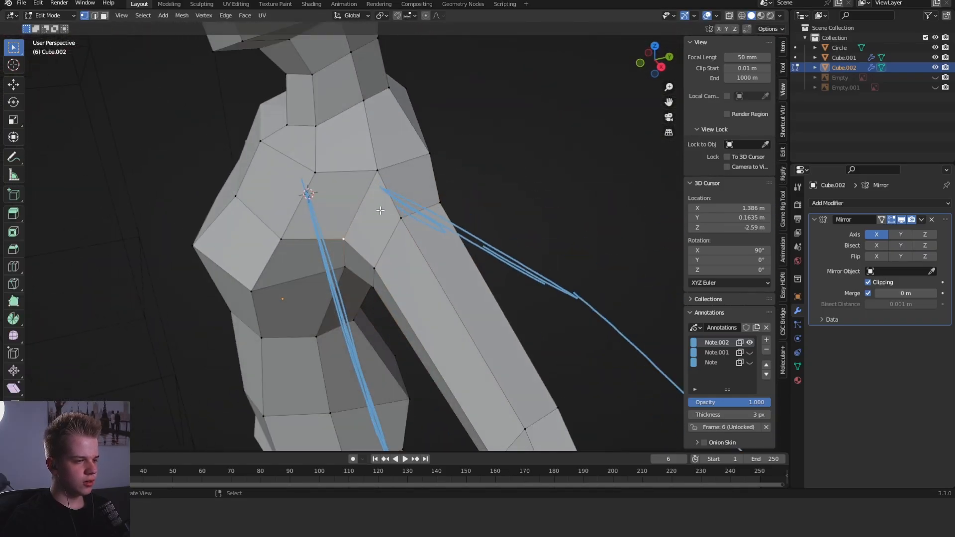
click(380, 175)
middle_drag(379, 175, 380, 168)
key(g)
click(377, 171)
click(437, 162)
key(g)
click(445, 174)
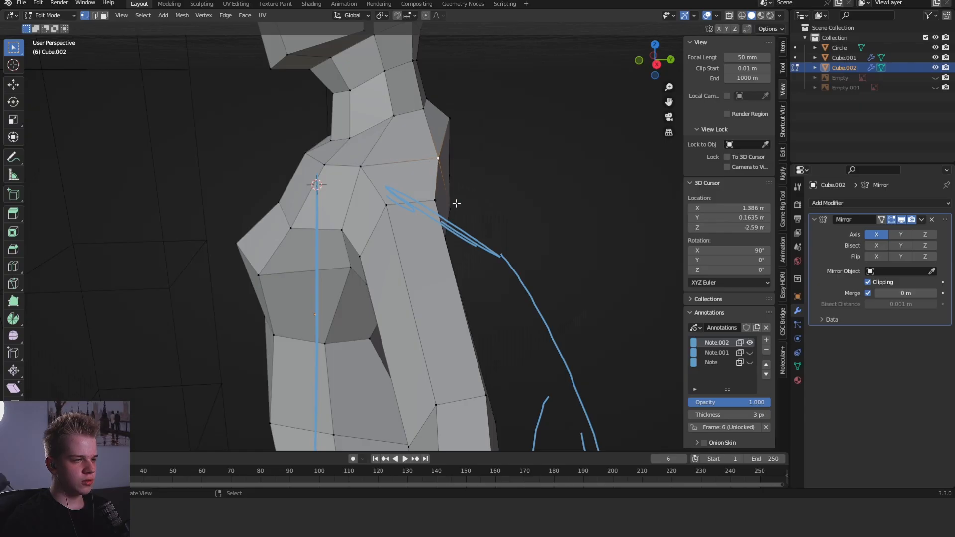
- Add an edge loop around the middle of the upper arm in the top view
key(KP_7)
shift+middle_drag(526, 244, 489, 244)
alt+click(488, 246)
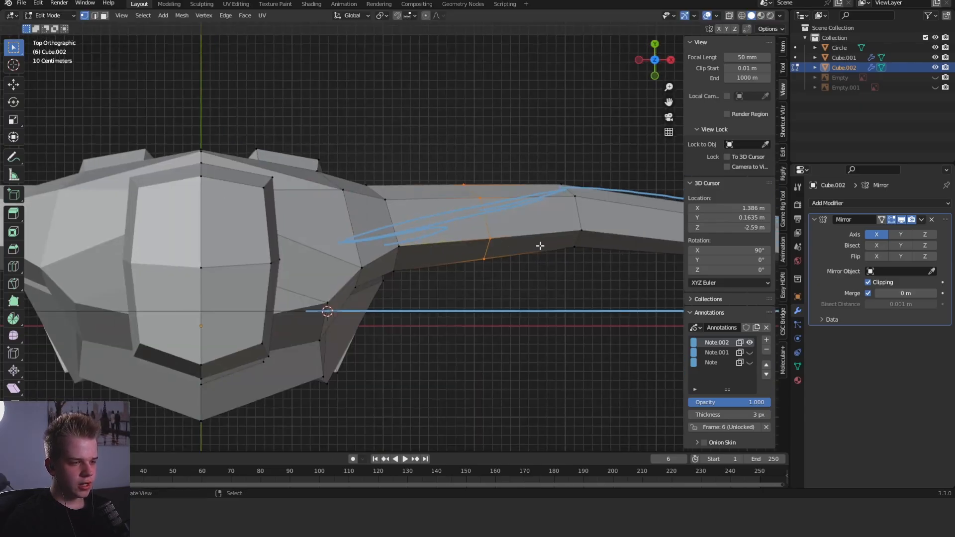
scroll(540, 246, down, 4)
scroll(281, 263, up, 4)
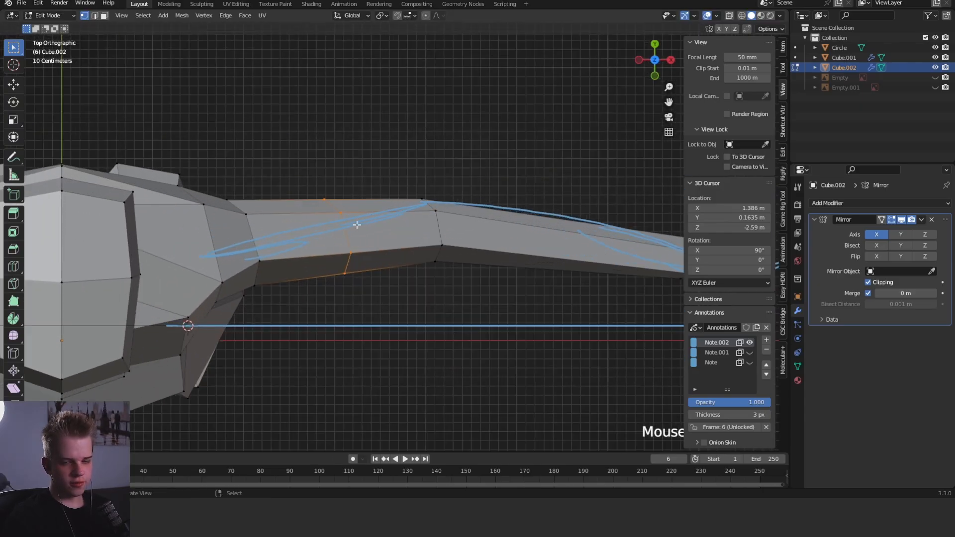
- Add an edge loop to the forearm, slide it close to the elbow, and scale it up by about 1.27
key(ctrl+r)
click(522, 244)
click(446, 243)
key(KP_1)
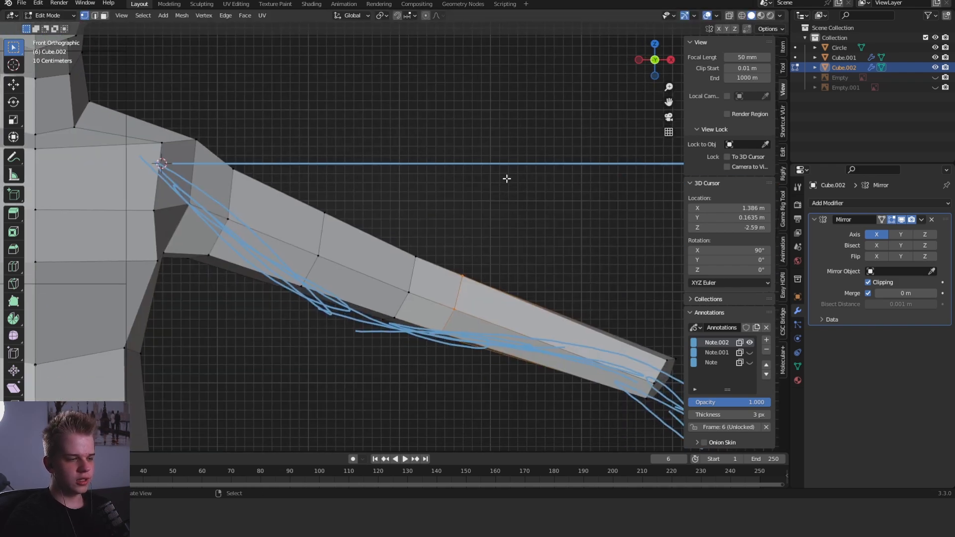
key(s)
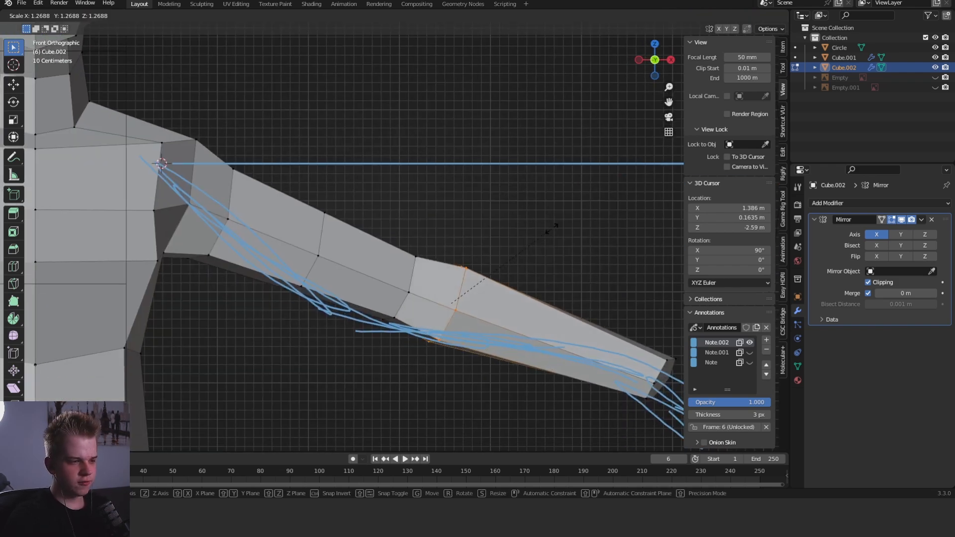
click(551, 227)
- Rotate the new forearm loop slightly in the top view to follow the bend of the arm
alt+middle_drag(529, 118, 551, 182)
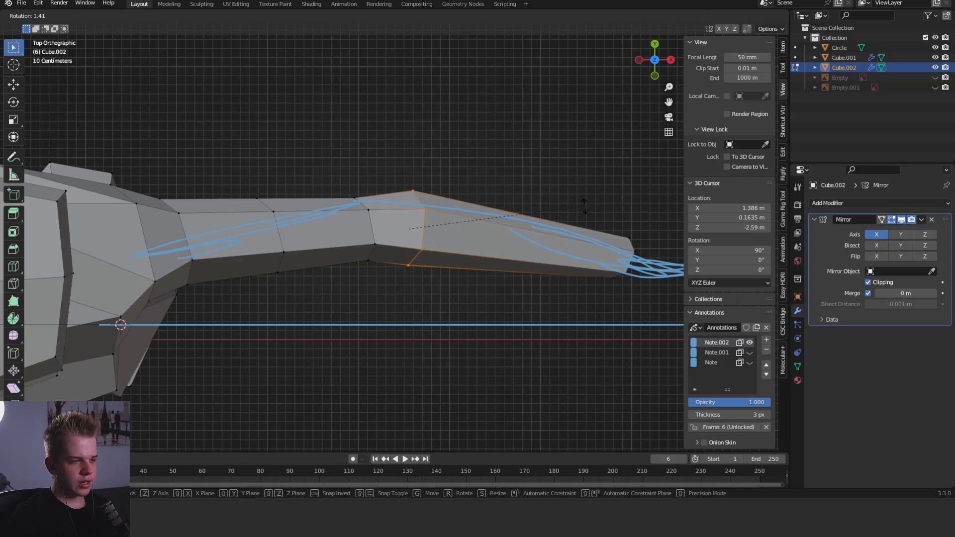
key(r)
click(475, 224)
key(Tab)
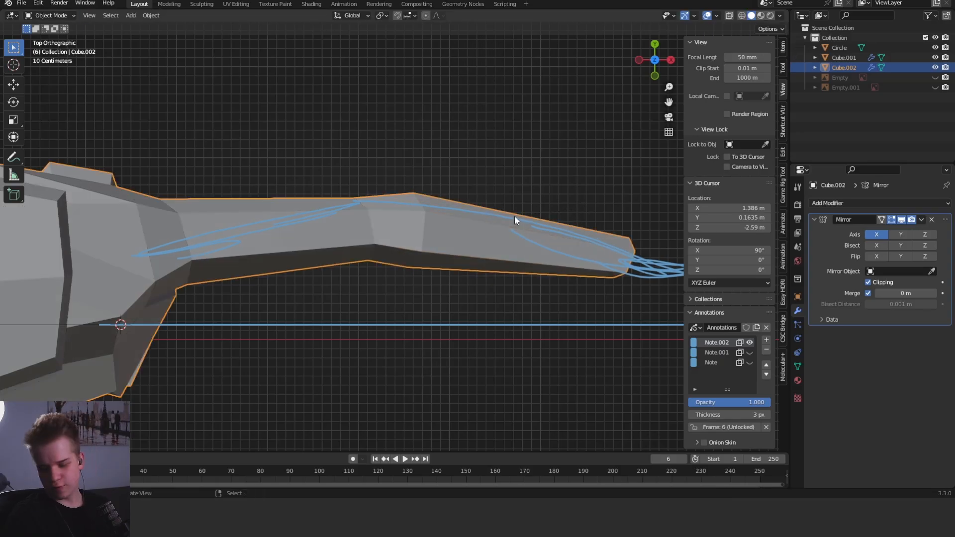
key(Tab)
- Move the front edge of the new forearm loop and pull its back vertex slightly inward in the top view
alt+click(418, 262)
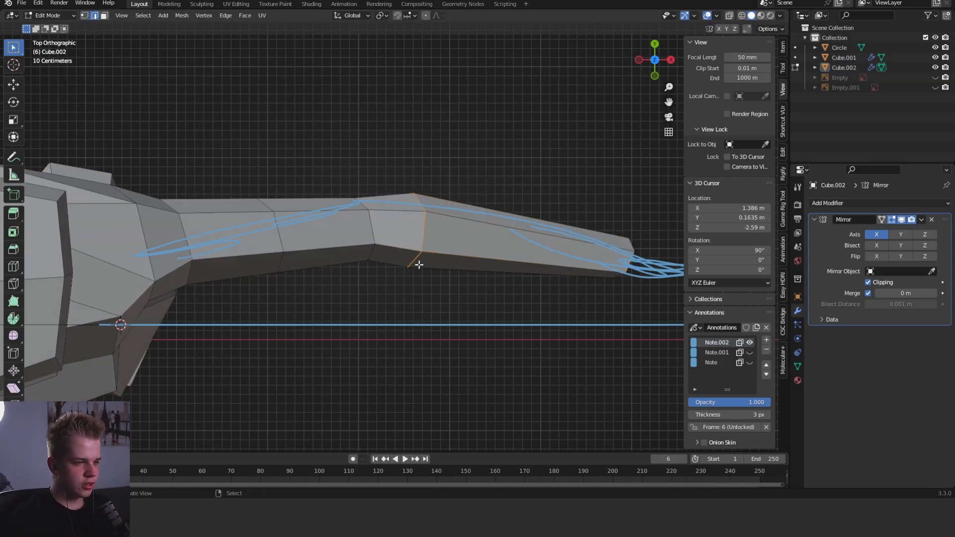
key(g)
click(418, 249)
click(419, 199)
key(g)
right_click(418, 200)
click(419, 193)
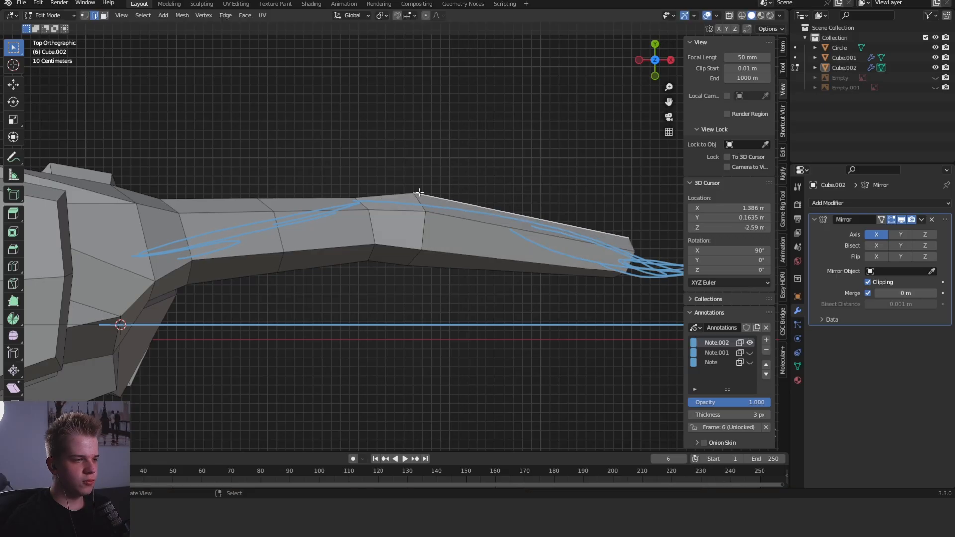
key(1)
click(419, 193)
key(g)
click(418, 197)
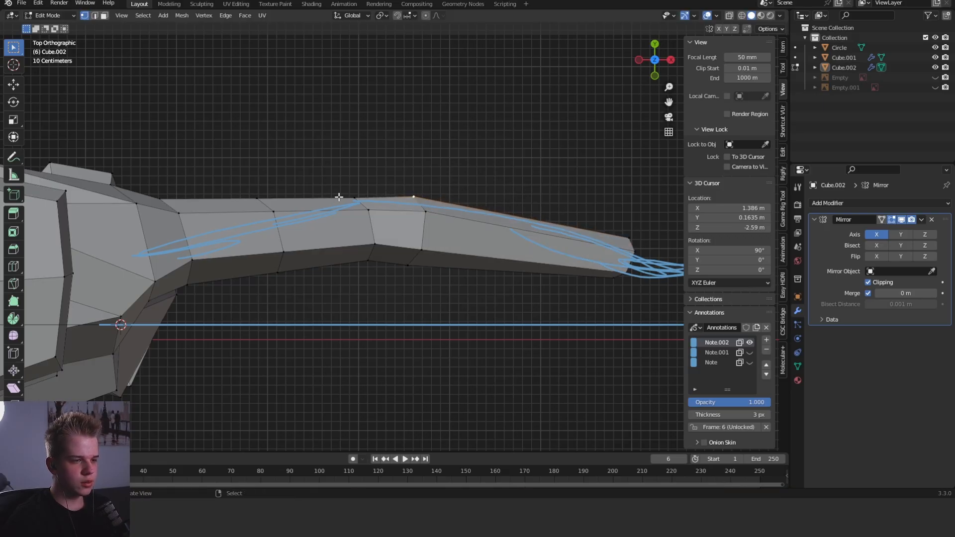
- Select all wrist-end vertices through the mesh and move them in the front view to match the arm sketch
click(549, 191)
scroll(576, 257, down, 3)
key(shift+z)
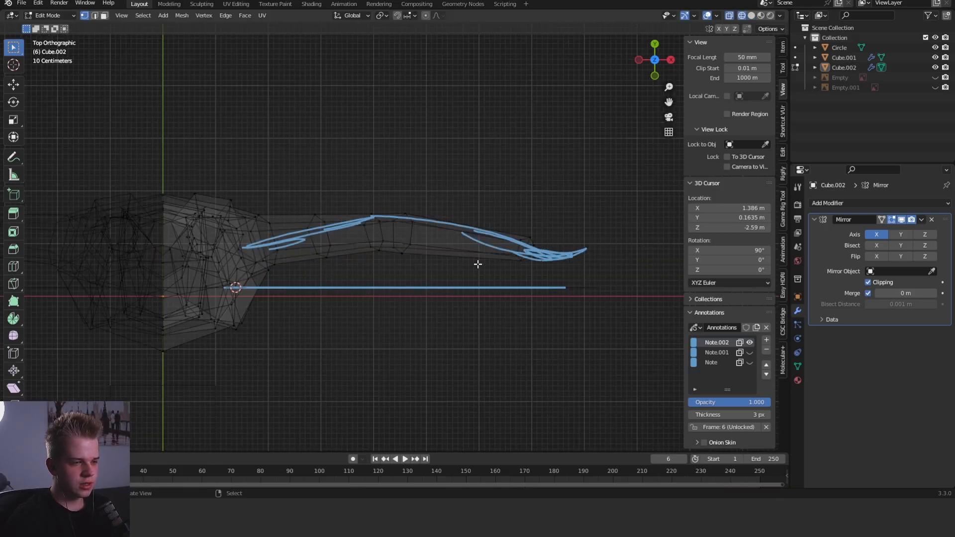
drag(468, 276, 551, 215)
key(shift+z)
key(KP_1)
key(g)
click(497, 240)
- Scale the wrist loop down to narrow it and shift it slightly back towards the elbow
key(s)
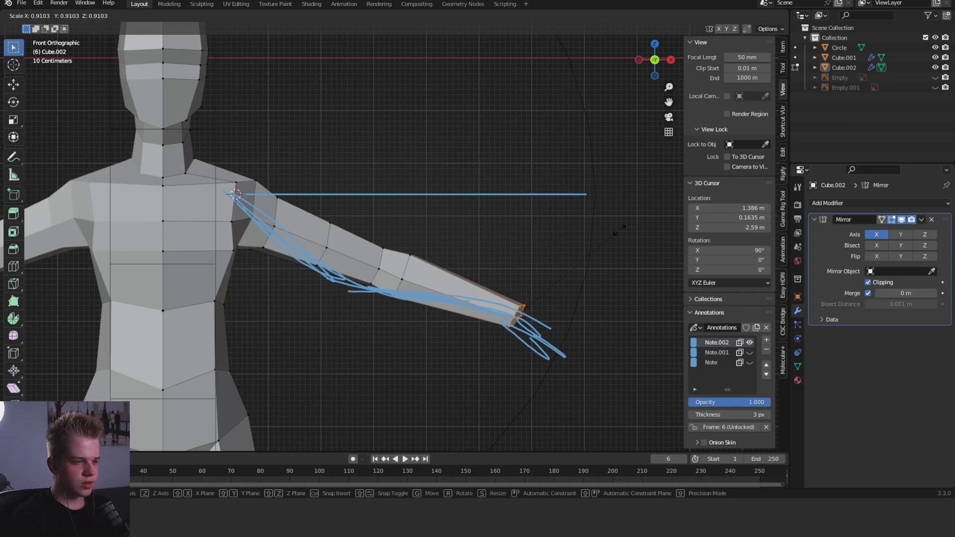
click(580, 246)
key(g)
click(565, 247)
key(s)
click(552, 215)
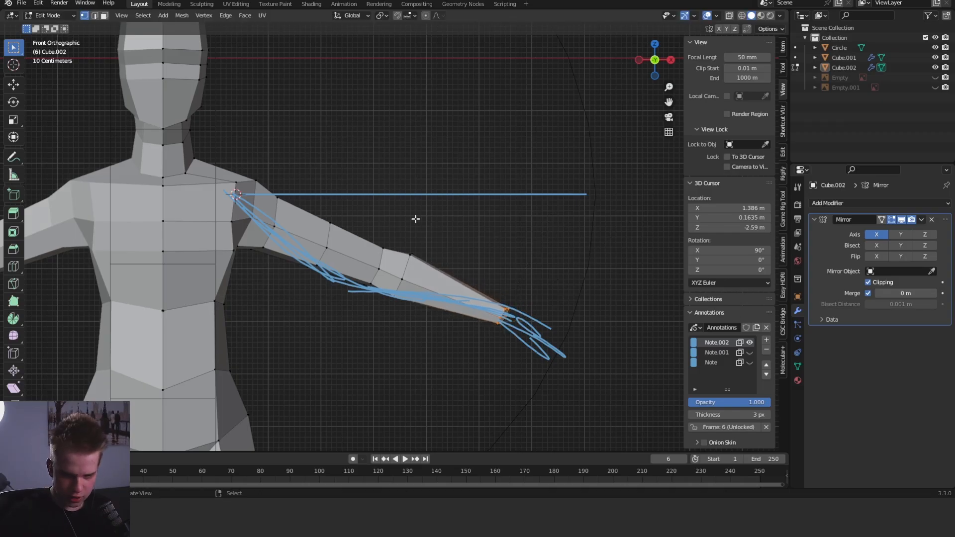
- Select the whole elbow loop through the mesh and scale it in the front view
scroll(353, 190, up, 4)
key(shift+z)
drag(321, 238, 395, 351)
key(shift+z)
key(s)
click(453, 247)
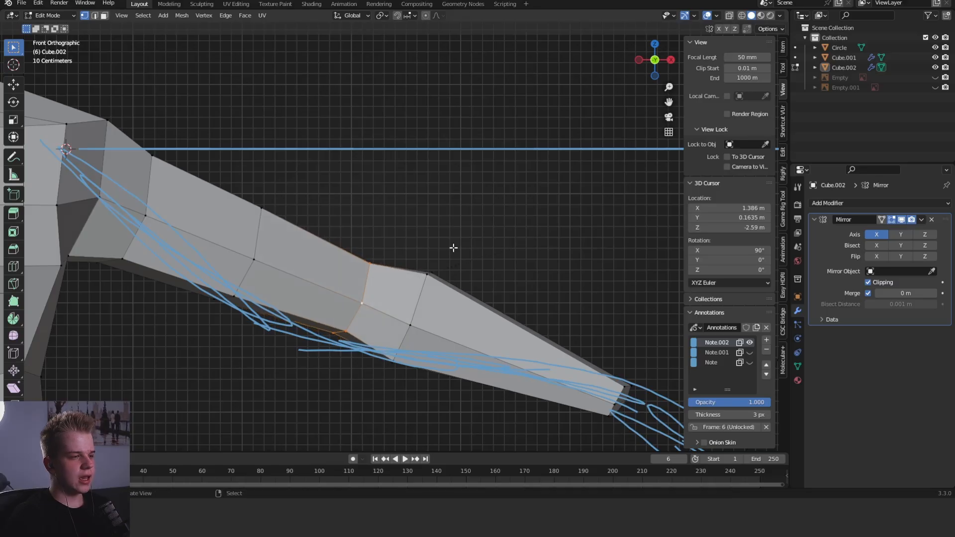
- Select the loop around the middle of the upper arm and rotate it freely with trackball rotation
shift+middle_drag(451, 247, 554, 223)
key(alt+a)
alt+click(374, 223)
key(r)
key(r)
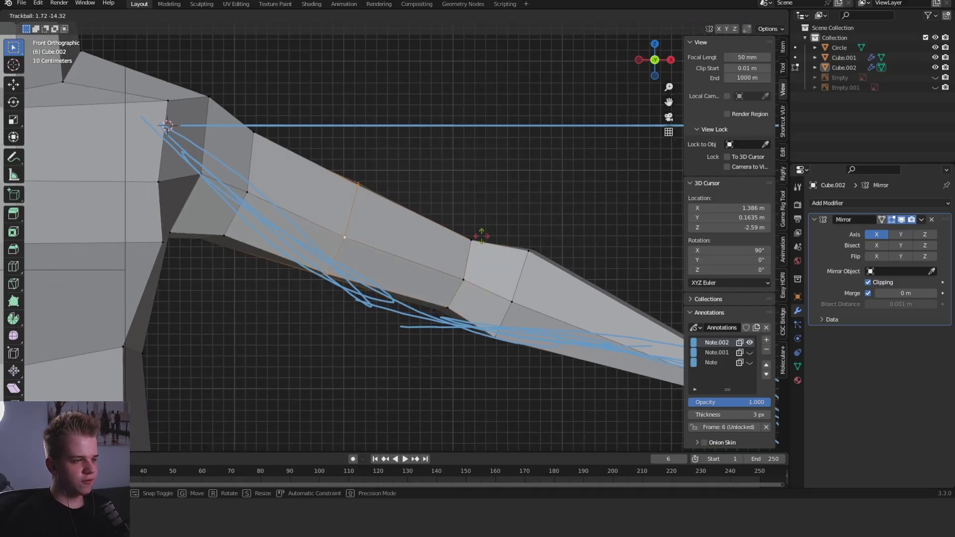
click(486, 231)
- Raise the underside edge of the mid-upper-arm loop and adjust the edge where the arm meets the shoulder
key(2)
click(324, 275)
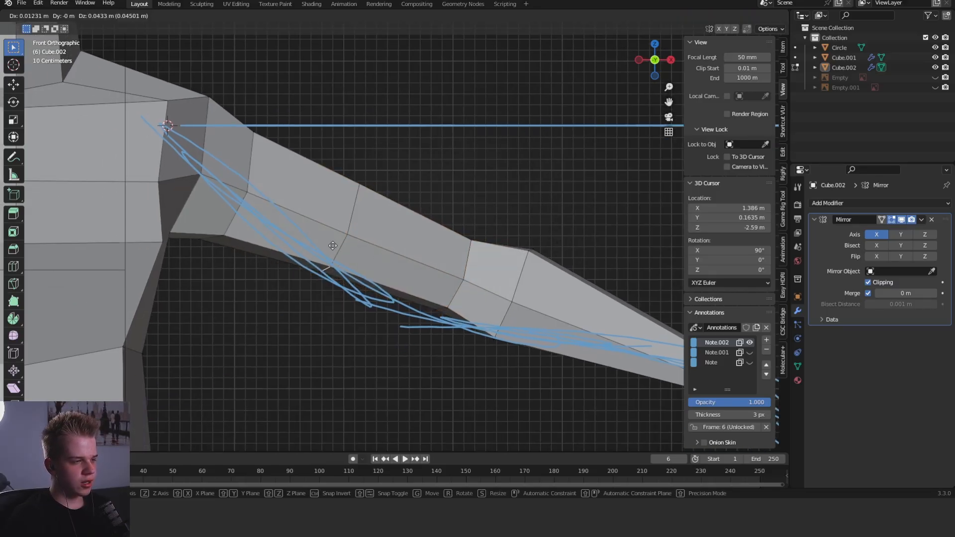
mouse_move(323, 275)
middle_down()
mouse_move(437, 181)
mouse_move(353, 184)
middle_up()
click(240, 133)
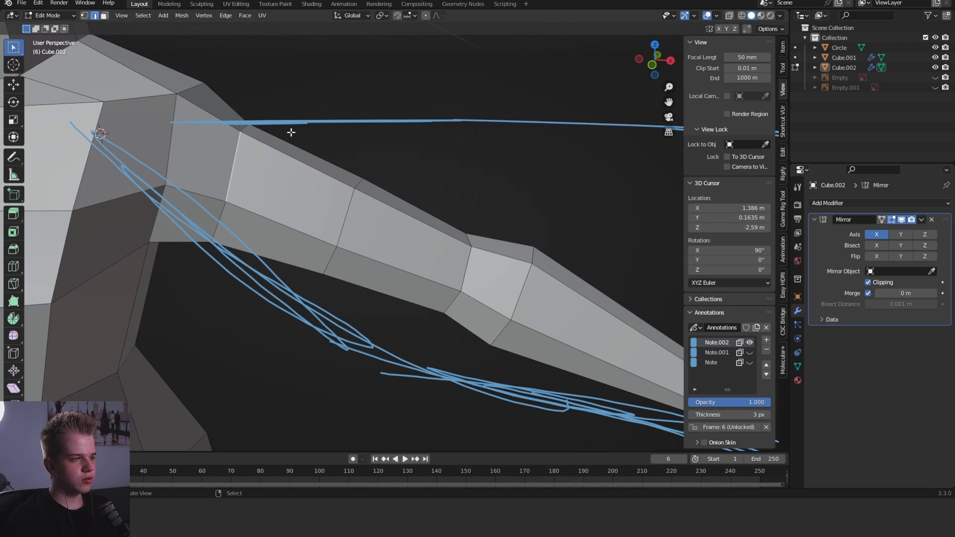
key(KP_1)
key(g)
- Reposition the back vertices and side edges of the mid-upper-arm loop to round out the upper arm
key(alt+z)
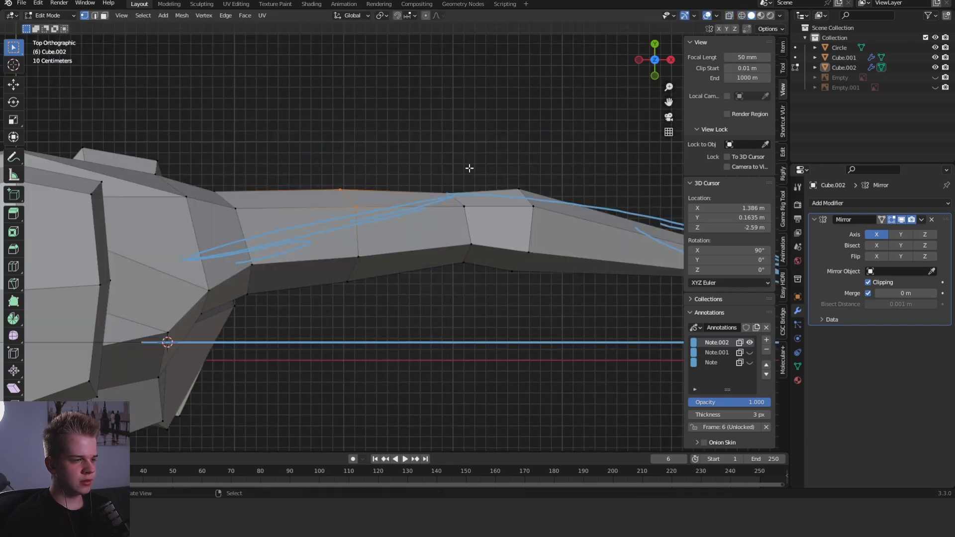
key(g)
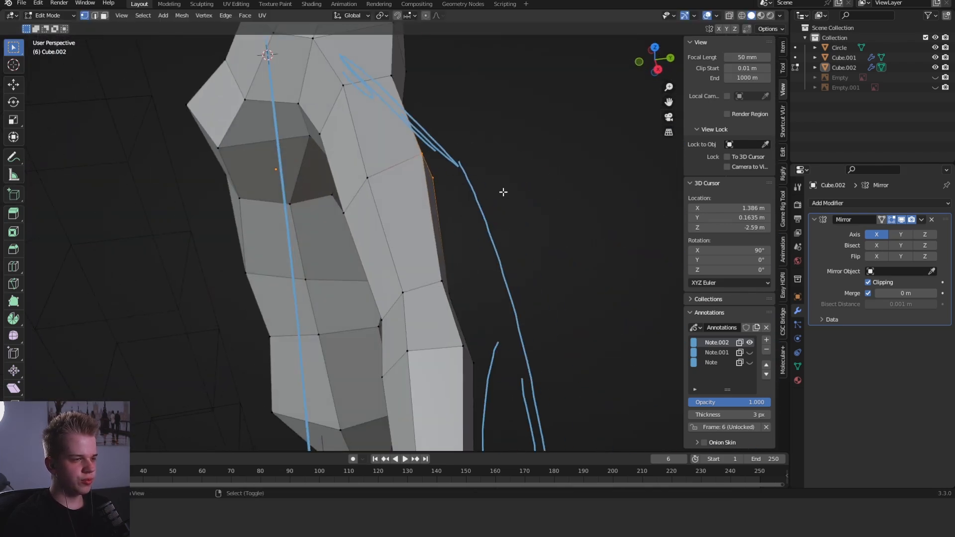
right_click(529, 209)
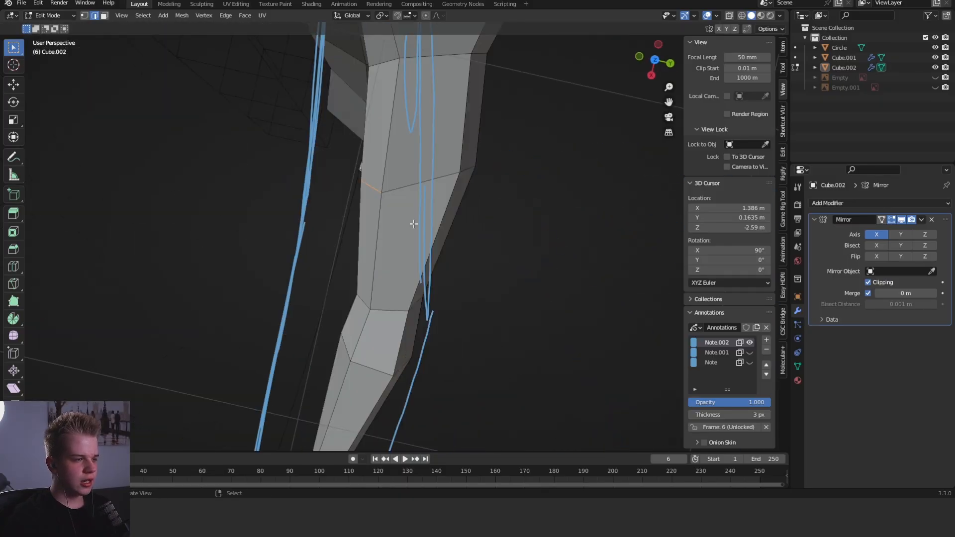
key(g)
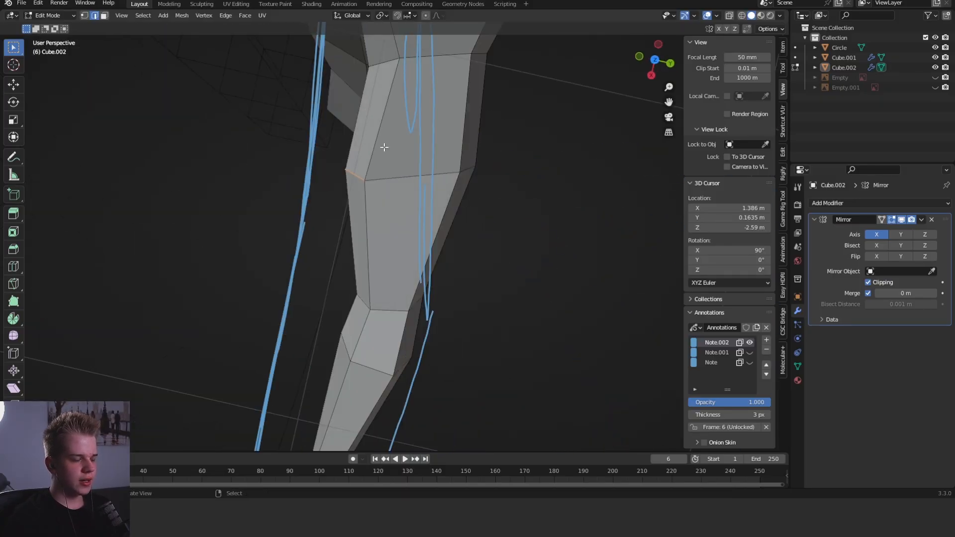
right_click(459, 155)
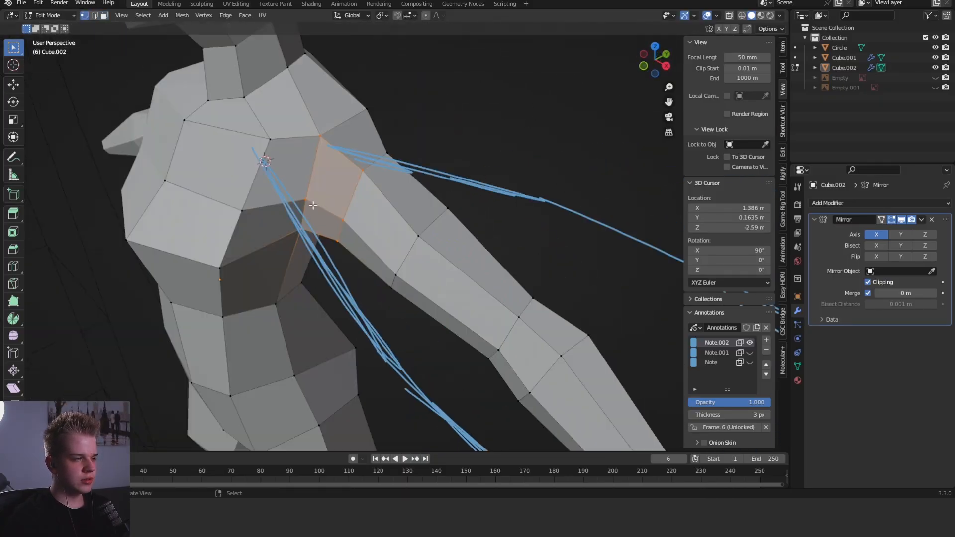
- Examine the shape of the arms and shoulders from the front and at an angle outside mesh editing
key(Tab)
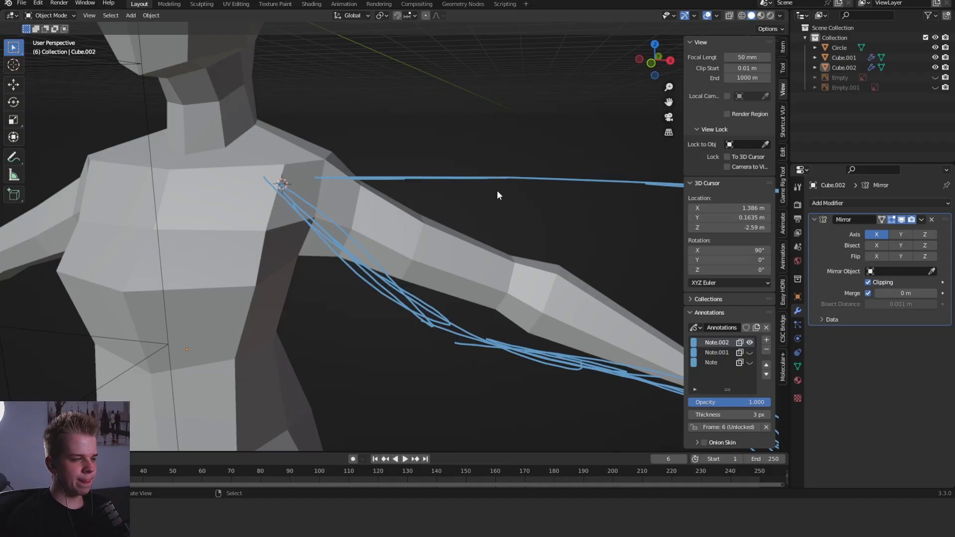
key(KP_1)
scroll(482, 177, down, 4)
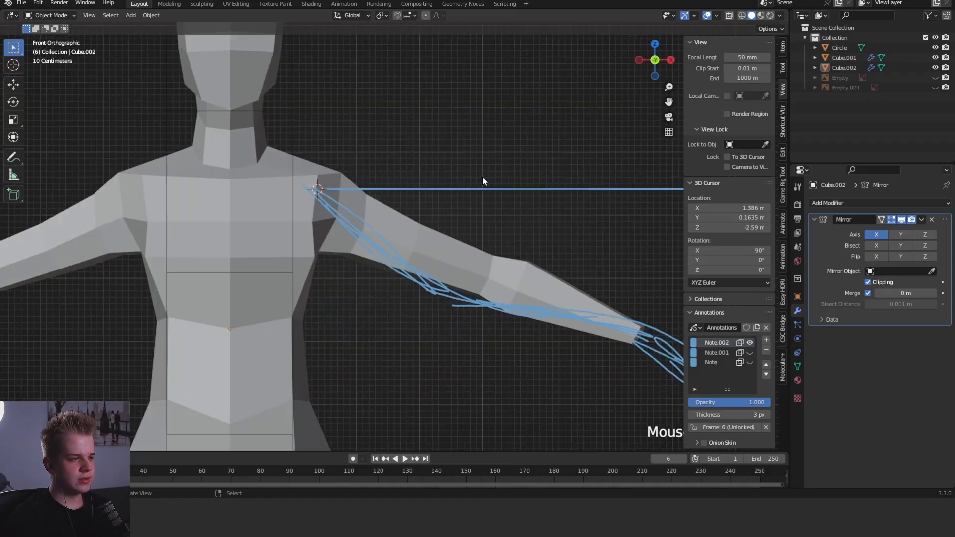
key(Tab)
scroll(467, 202, up, 4)
scroll(465, 207, down, 2)
middle_drag(465, 207, 397, 222)
key(Tab)
key(KP_1)
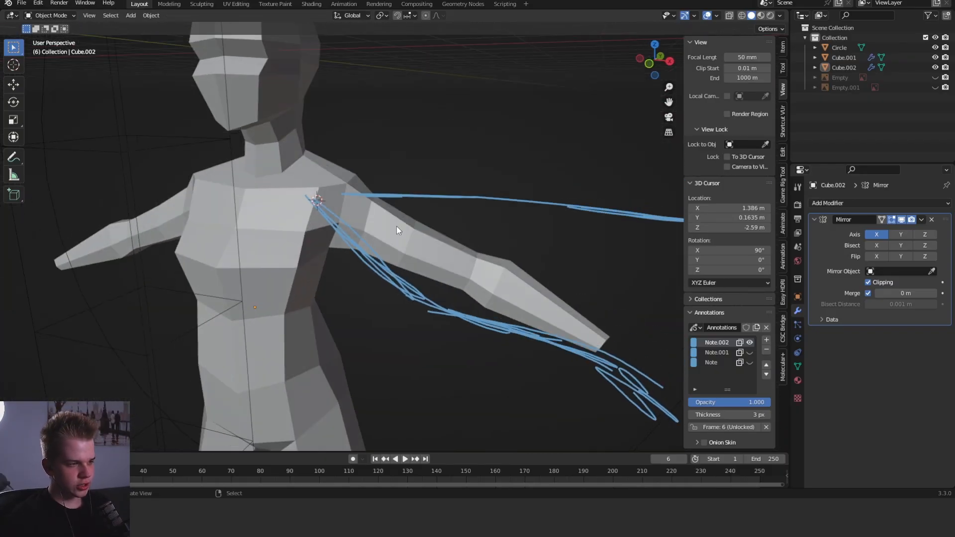
key(KP_1)
- Raise the outer edge of the shoulder top and pull it slightly inward in the front view
key(Tab)
scroll(452, 271, up, 5)
click(451, 271)
key(alt+z)
middle_drag(505, 234, 483, 267)
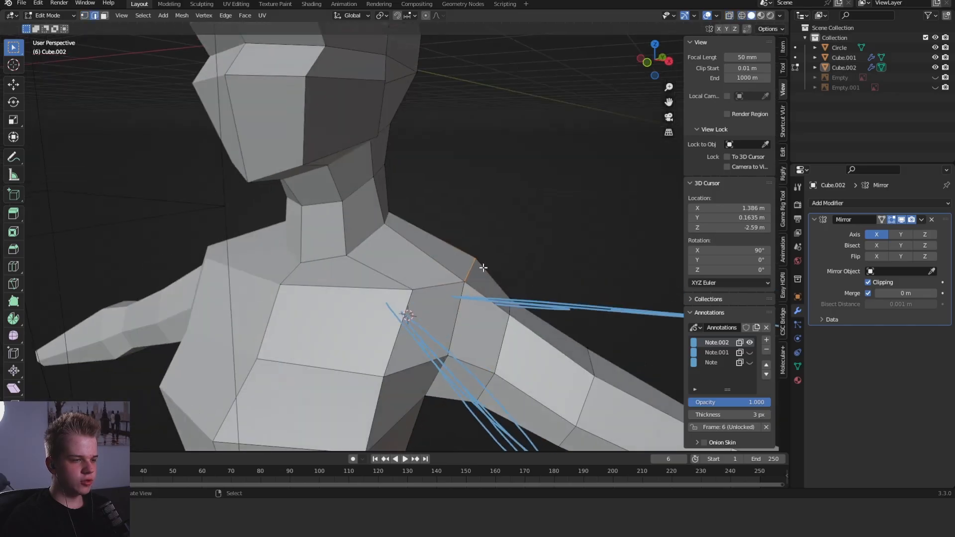
key(KP_1)
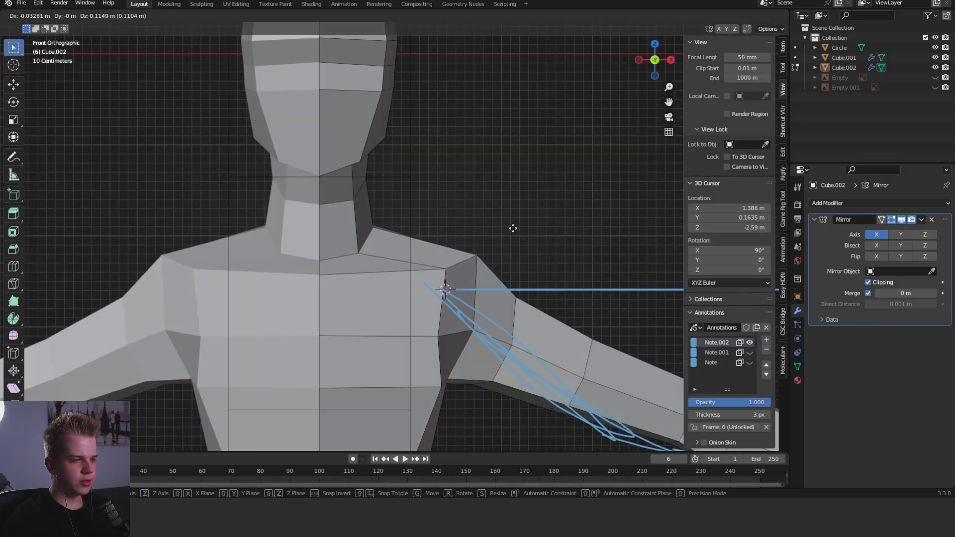
scroll(438, 270, up, 4)
- Move the upper chest corner vertex inward towards the neck and adjust the centre-line chest vertex in the front view
key(1)
middle_drag(437, 270, 473, 291)
key(Tab)
middle_drag(429, 294, 454, 309)
scroll(454, 309, up, 3)
key(KP_1)
click(399, 272)
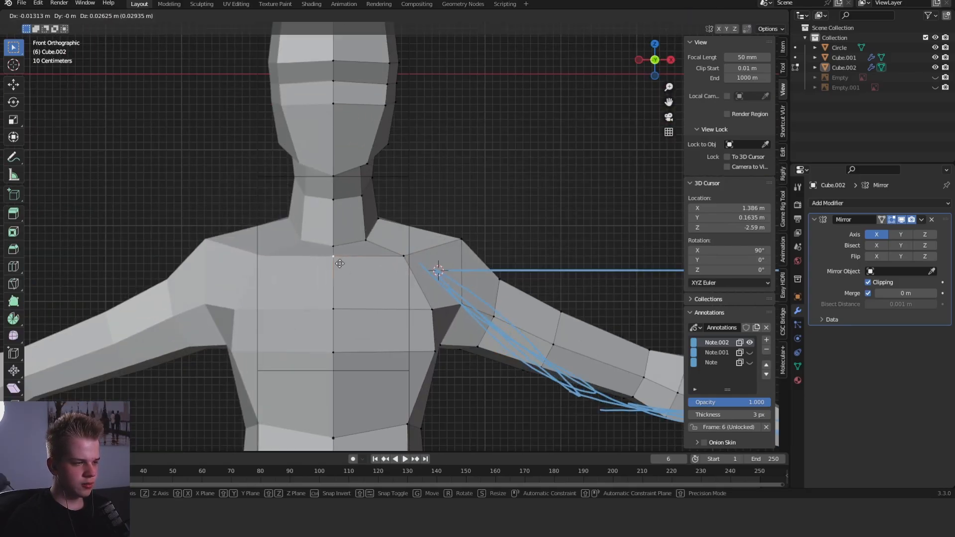
click(402, 262)
- Lower the head, neck and shoulder-top vertices slightly, and move the side vertex of the neck base about 0.09 m down
key(alt+z)
drag(479, 211, 479, 210)
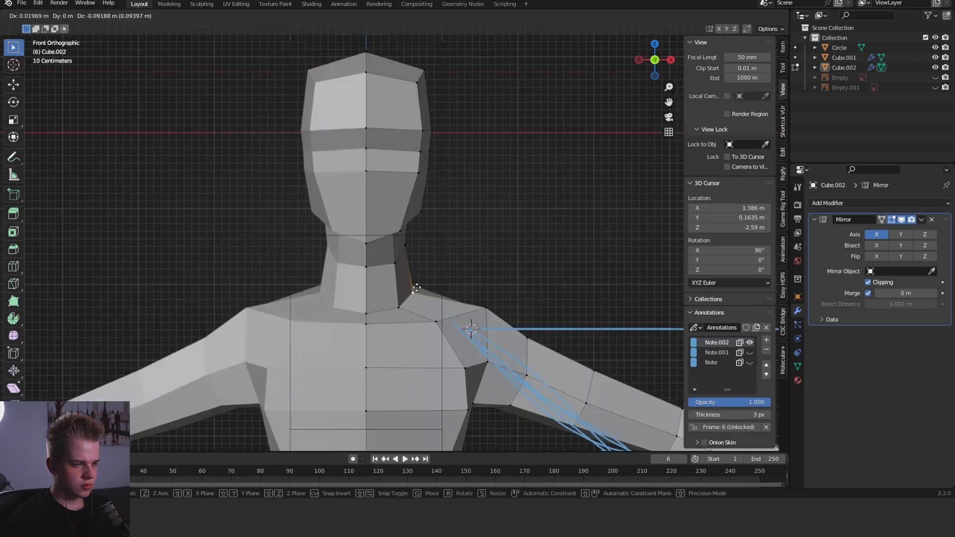
click(416, 287)
- Examine the head, neck and shoulder proportions of the body from several angles and in the front view
key(Tab)
scroll(497, 271, down, 6)
scroll(500, 269, up, 1)
mouse_move(539, 264)
middle_down()
mouse_move(500, 269)
mouse_move(542, 253)
middle_up()
key(grave)
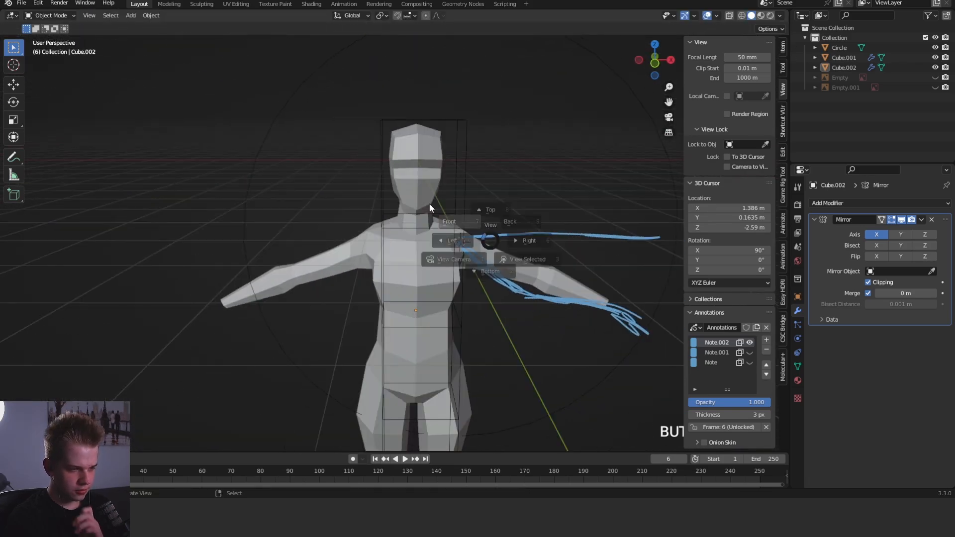
click(428, 202)
middle_drag(507, 227, 474, 238)
scroll(368, 245, up, 5)
click(481, 236)
key(Tab)
click(459, 216)
key(Tab)
key(grave)
click(461, 197)
scroll(461, 197, down, 6)
shift+middle_drag(509, 171, 494, 199)
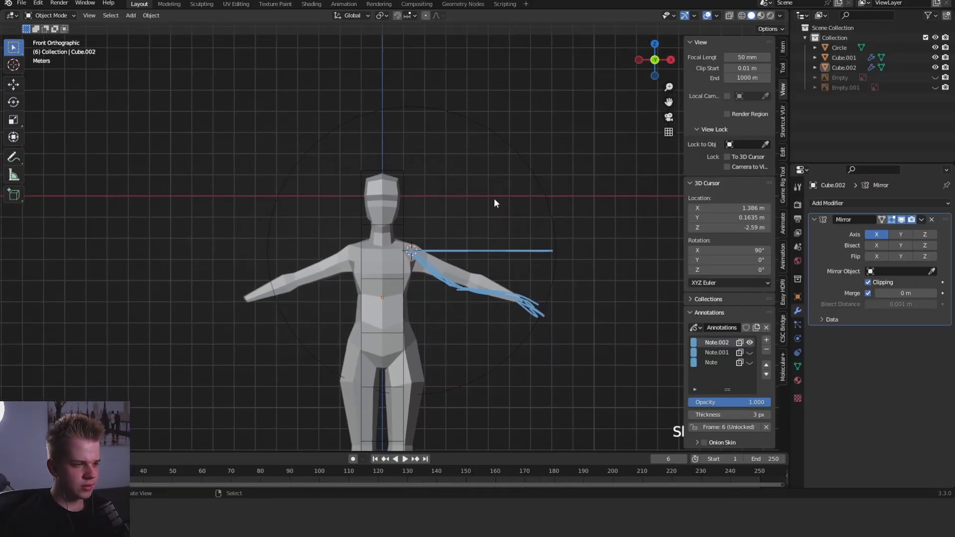
- Select the whole head together with the upper neck in the side view and lower it slightly
key(grave)
click(537, 185)
key(Tab)
key(shift+z)
scroll(454, 176, up, 5)
shift+middle_drag(493, 151, 481, 222)
key(shift+z)
key(c)
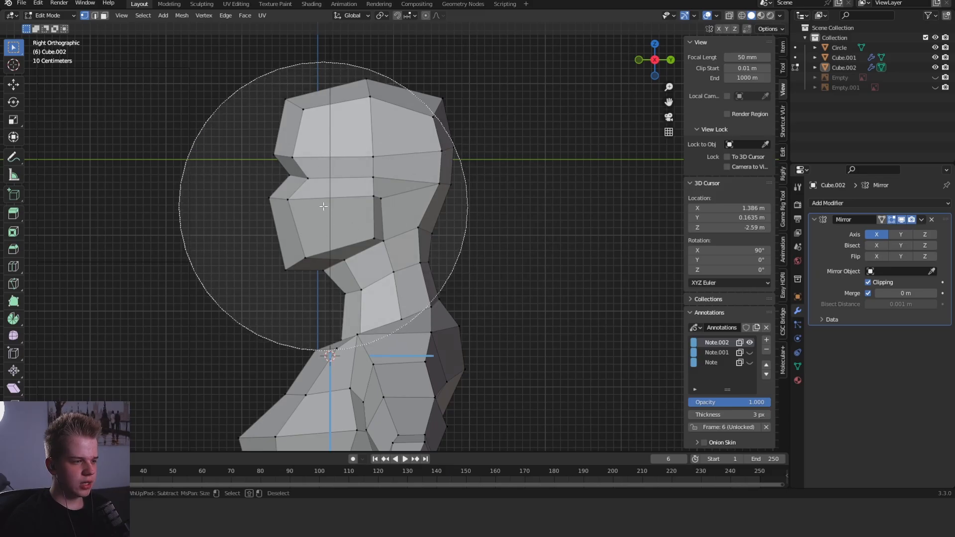
right_click(313, 157)
key(c)
click(341, 162)
right_click(348, 160)
key(grave)
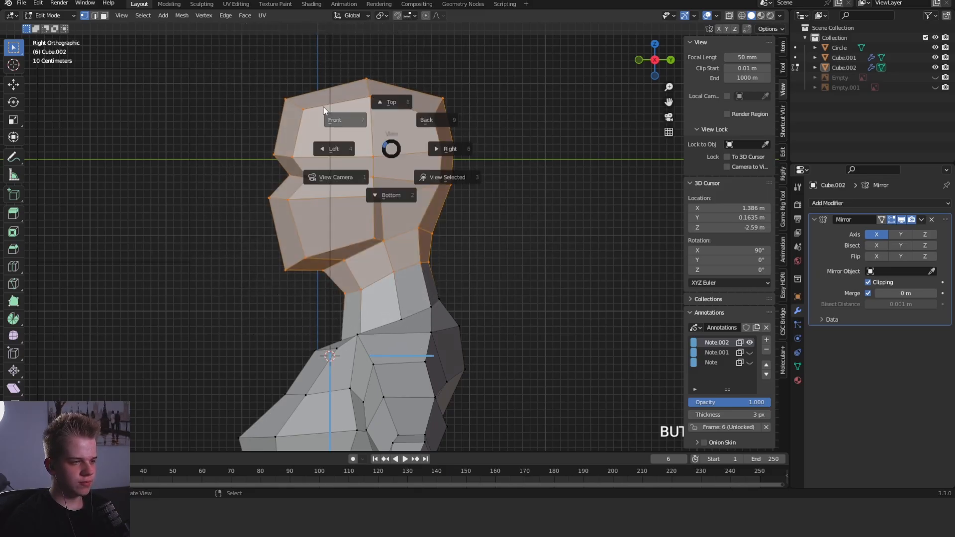
click(324, 110)
scroll(531, 180, down, 4)
key(Tab)
middle_drag(440, 227, 493, 197)
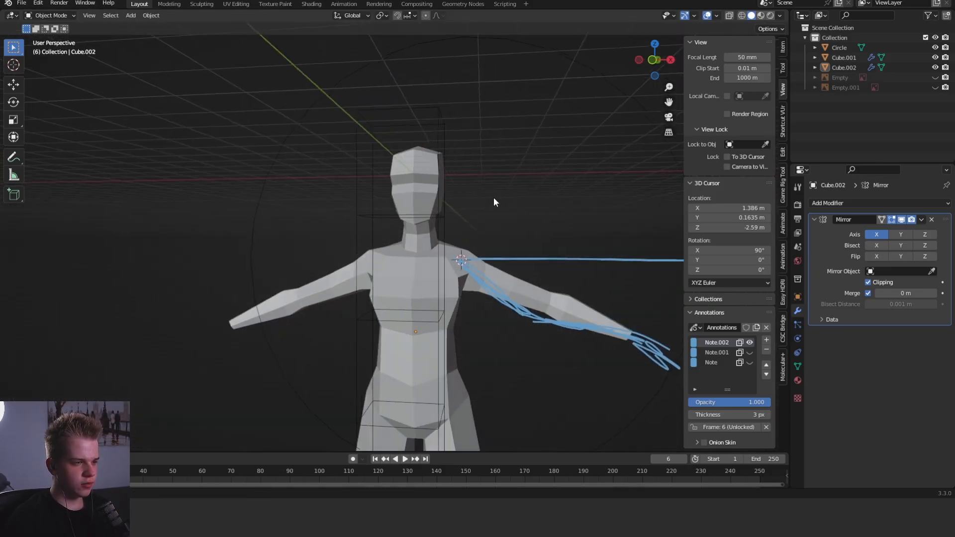
- Raise the vertices around the base of the neck along the Z axis in the front view
key(Tab)
key(KP_1)
scroll(522, 247, up, 4)
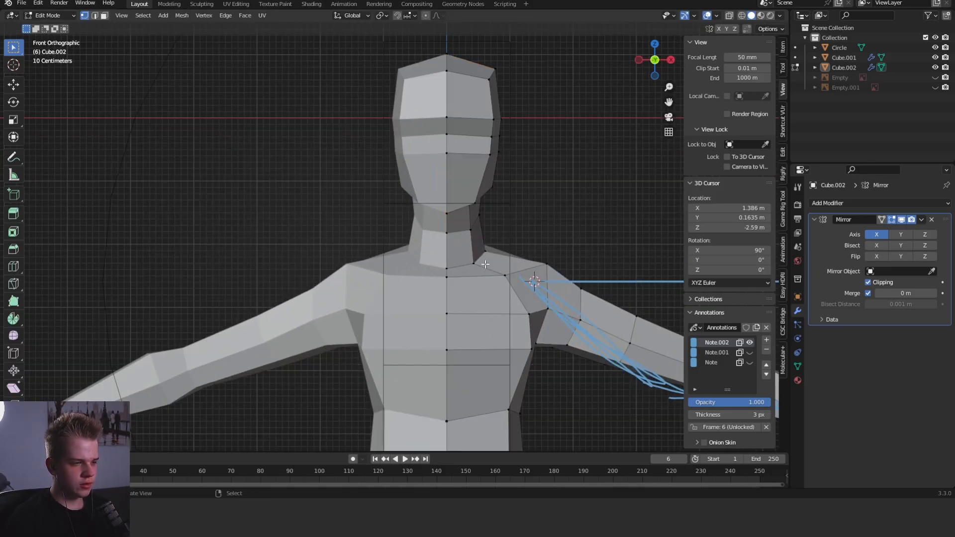
click(550, 219)
key(Tab)
scroll(556, 249, down, 6)
middle_drag(558, 252, 542, 214)
key(grave)
click(366, 146)
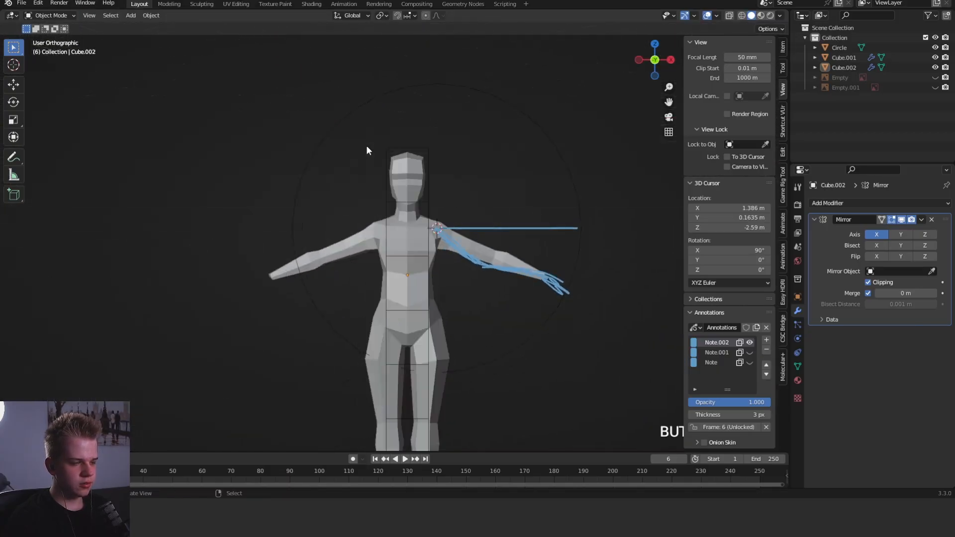
- Nudge the upper chest vertex beside the shoulder slightly outward in the front view
key(Tab)
scroll(398, 189, up, 6)
key(g)
scroll(503, 252, down, 5)
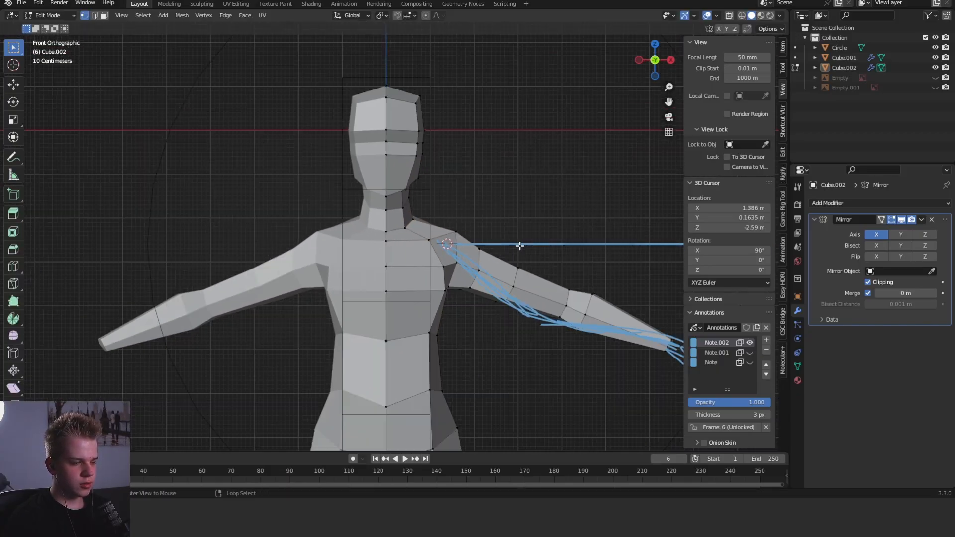
middle_drag(503, 251, 489, 288)
key(KP_1)
- Cut an edge from the shoulder corner across the upper chest to the centre line and lower its middle vertex
scroll(522, 227, up, 5)
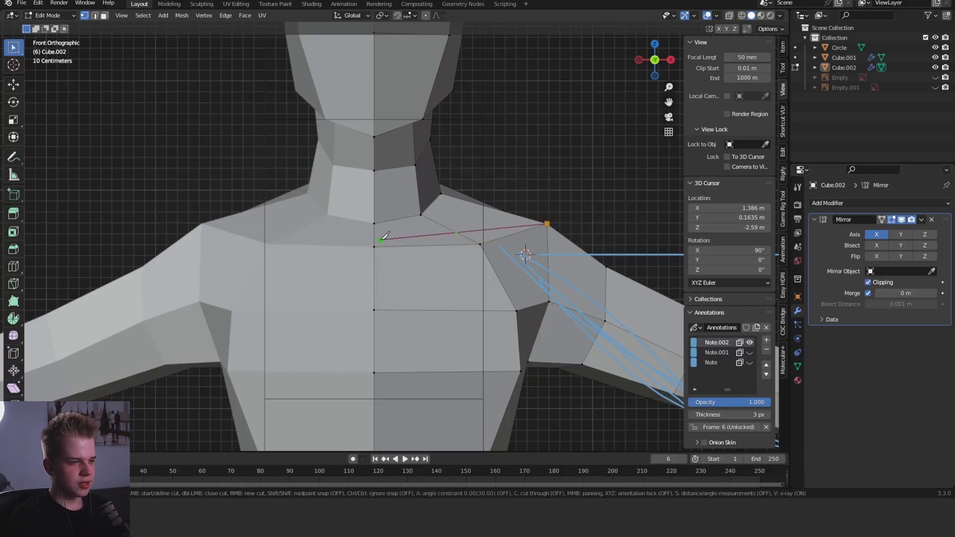
right_click(457, 233)
key(g)
click(464, 239)
right_click(369, 240)
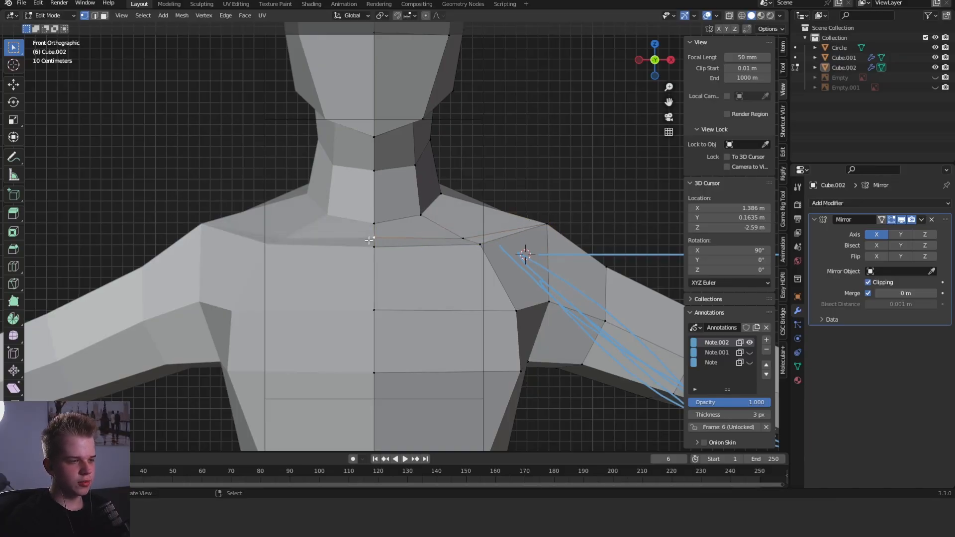
- Lower the outer shoulder corner vertex slightly in the front view to soften the slope into the arm
right_click(542, 225)
key(g)
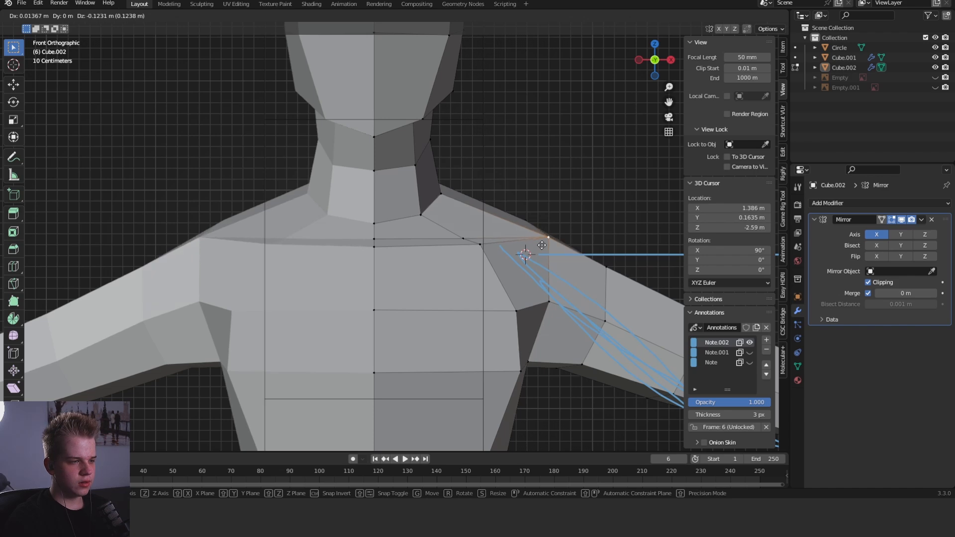
click(545, 244)
mouse_move(545, 245)
middle_down()
mouse_move(532, 274)
mouse_move(507, 259)
middle_up()
key(KP_1)
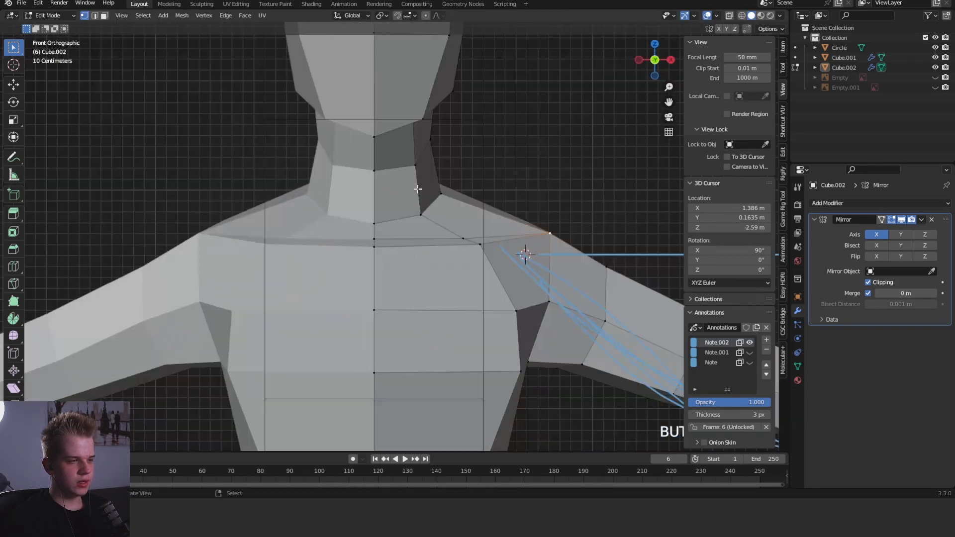
- Lower the side vertices at the base of the neck, constraining the adjustment made from the angled view to the Z axis
scroll(549, 249, down, 3)
key(z)
scroll(417, 227, up, 4)
key(z)
right_click(445, 193)
key(g)
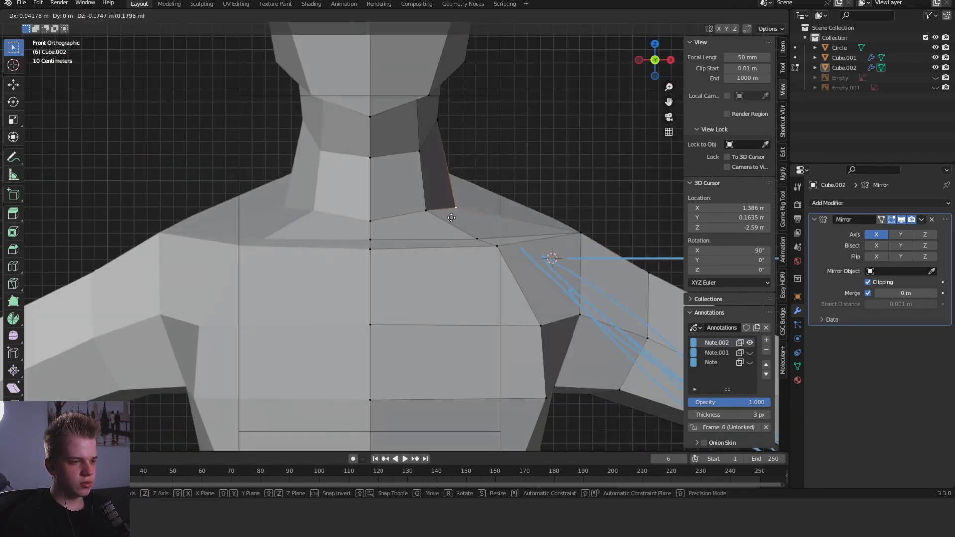
click(451, 207)
middle_drag(451, 207, 412, 204)
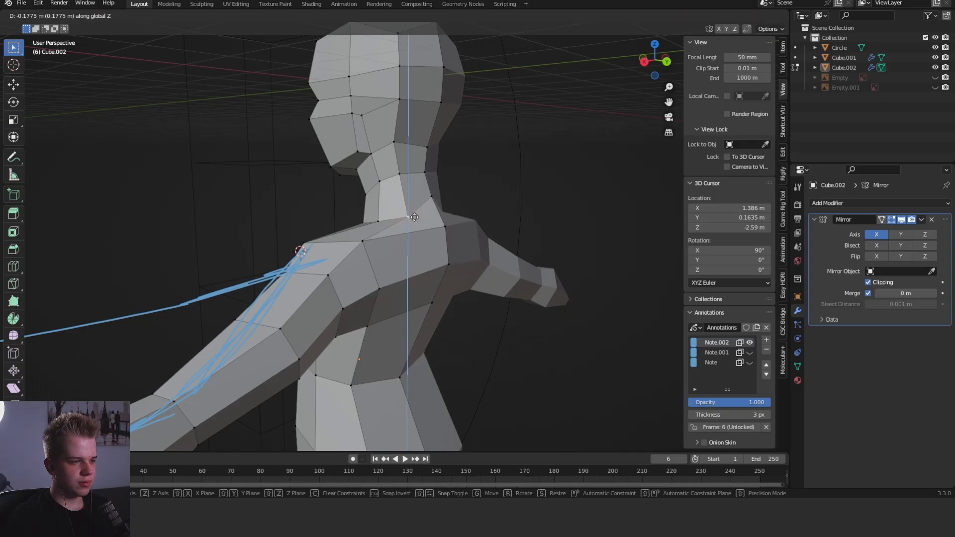
key(c)
key(KP_1)
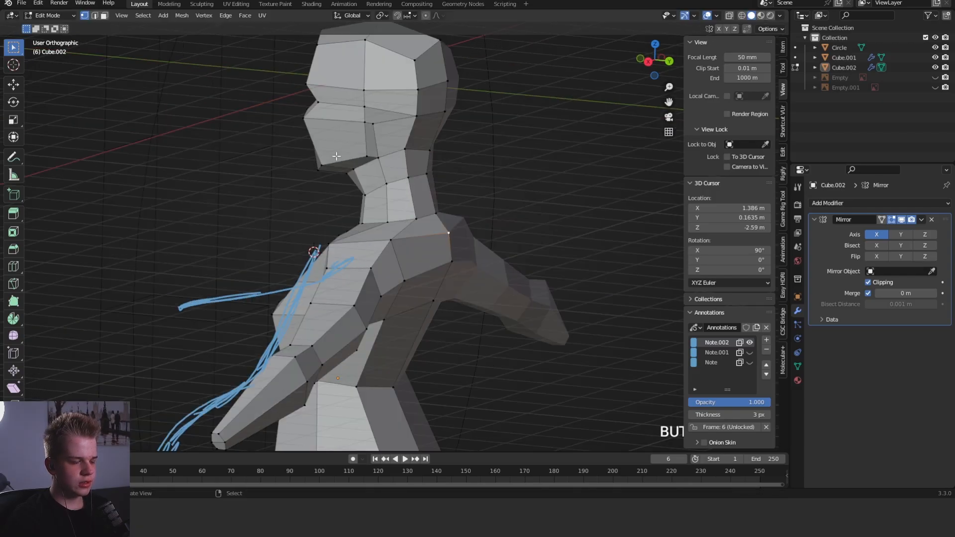
- Examine the proportions of the neck, shoulders and arms in object mode from the front and from an angle
key(Tab)
scroll(498, 233, down, 4)
middle_drag(498, 234, 473, 229)
scroll(457, 258, up, 4)
key(KP_1)
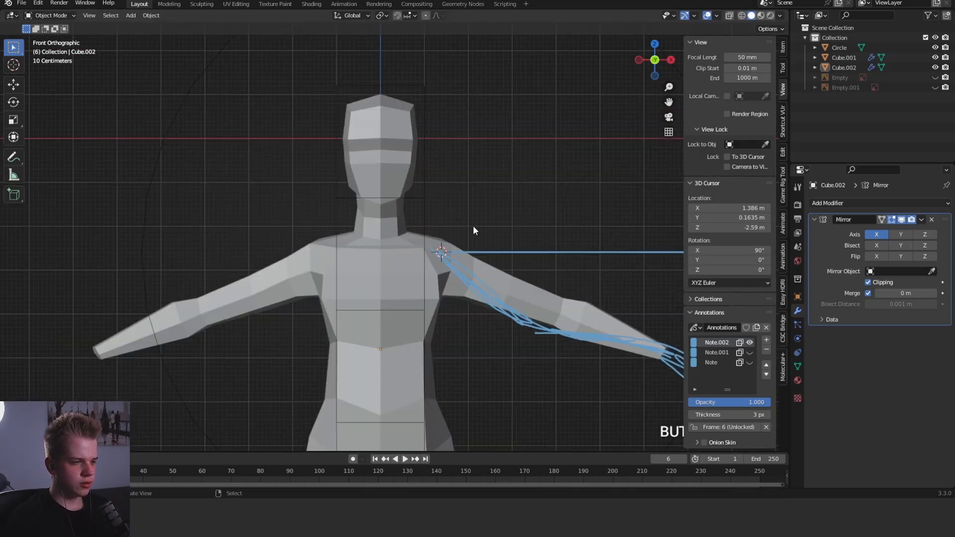
scroll(498, 248, up, 4)
scroll(515, 263, down, 4)
middle_drag(515, 262, 472, 326)
key(KP_1)
- Reposition the collarbone vertex between the neck and the shoulder on the upper chest
key(Tab)
scroll(470, 321, up, 3)
click(422, 270)
middle_drag(422, 270, 451, 293)
key(g)
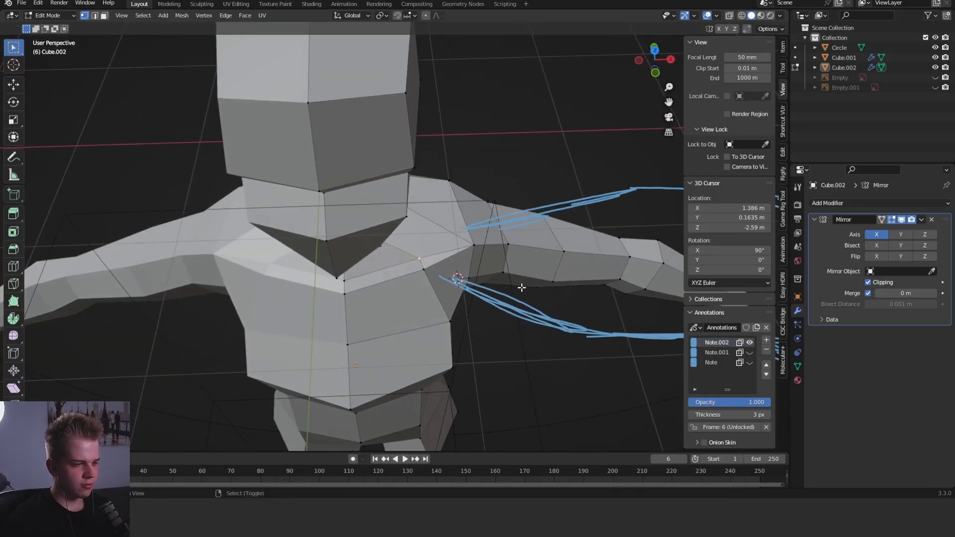
- Examine the reshaped collarbone area and the arm's silhouette against the sketched arm in object mode
key(Tab)
key(KP_1)
shift+middle_drag(442, 239, 486, 201)
key(Tab)
key(KP_1)
key(Tab)
scroll(447, 218, down, 4)
middle_drag(518, 249, 431, 270)
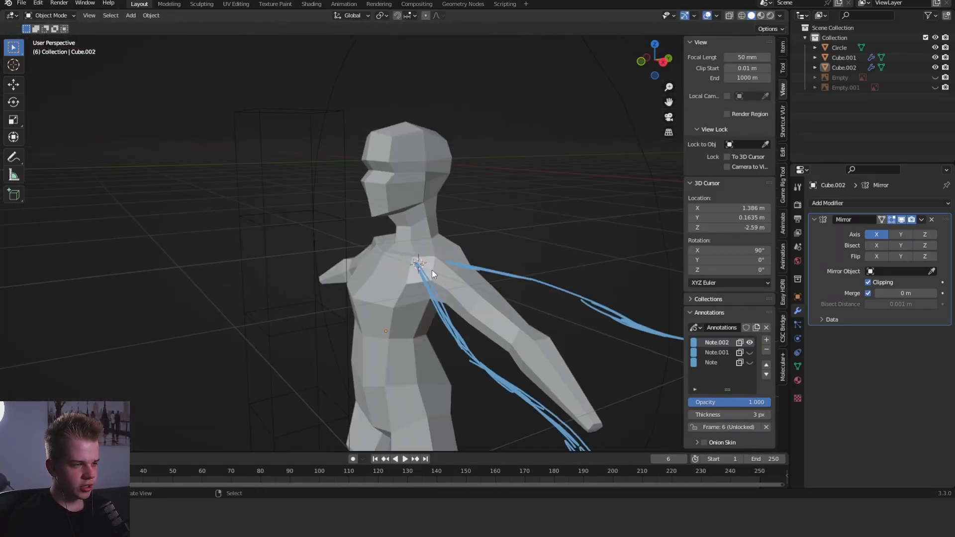
key(KP_1)
scroll(514, 200, up, 6)
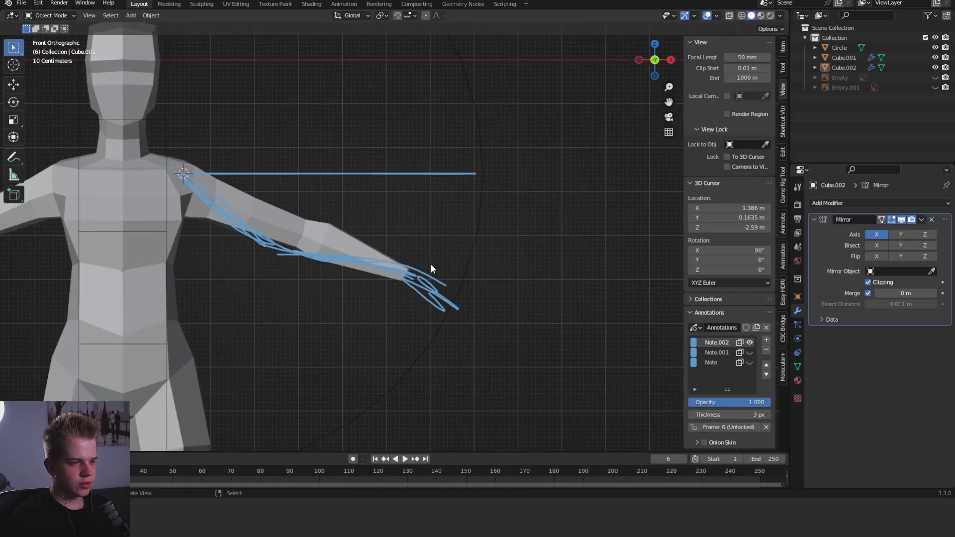
- Select the arm from the elbow to the wrist through the mesh and rotate it slightly upward in the front view
key(Tab)
key(shift+z)
drag(294, 304, 442, 191)
key(shift+z)
key(shift+z)
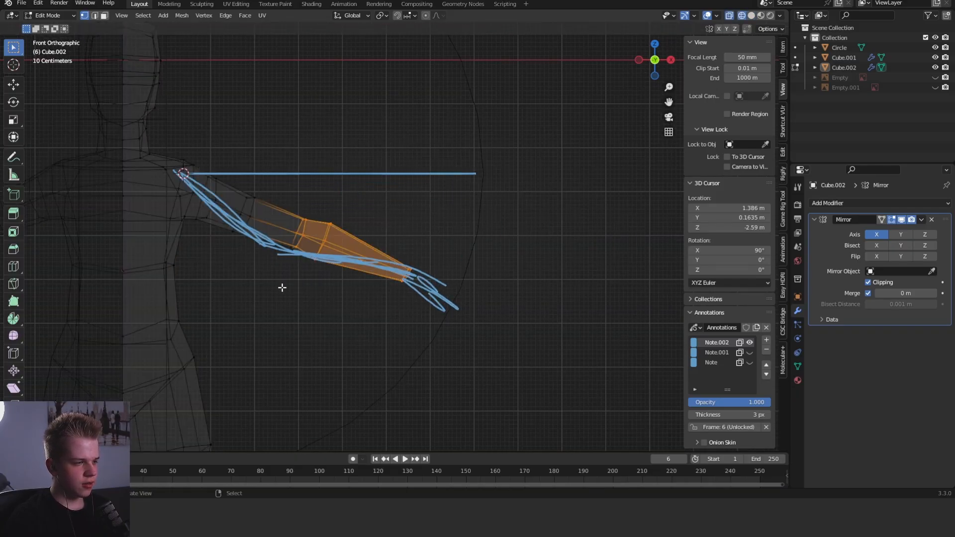
key(r)
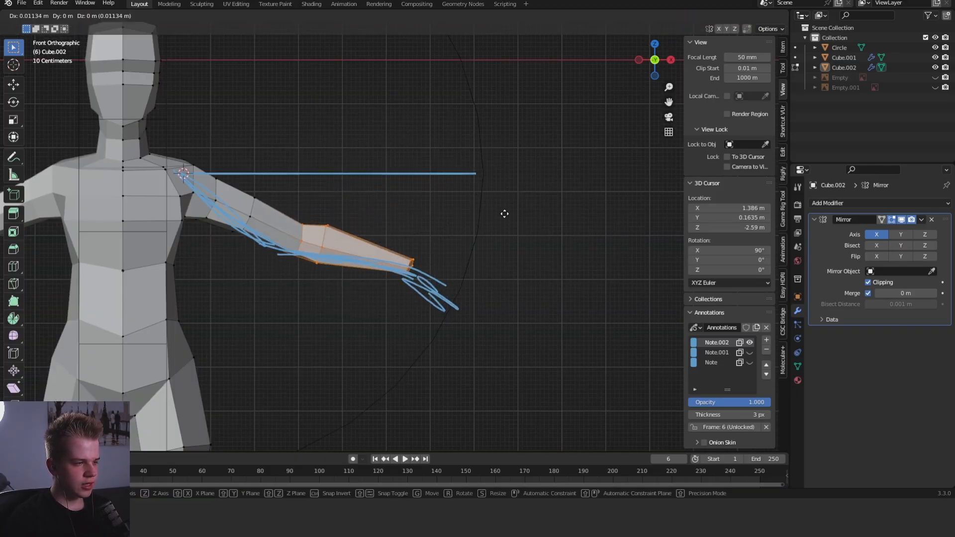
- Select the wrist loop and extrude it outward and down along the sketched hand as a palm segment
scroll(470, 280, up, 3)
key(shift+z)
drag(396, 320, 463, 251)
key(shift+z)
shift+middle_drag(545, 243, 503, 208)
click(569, 273)
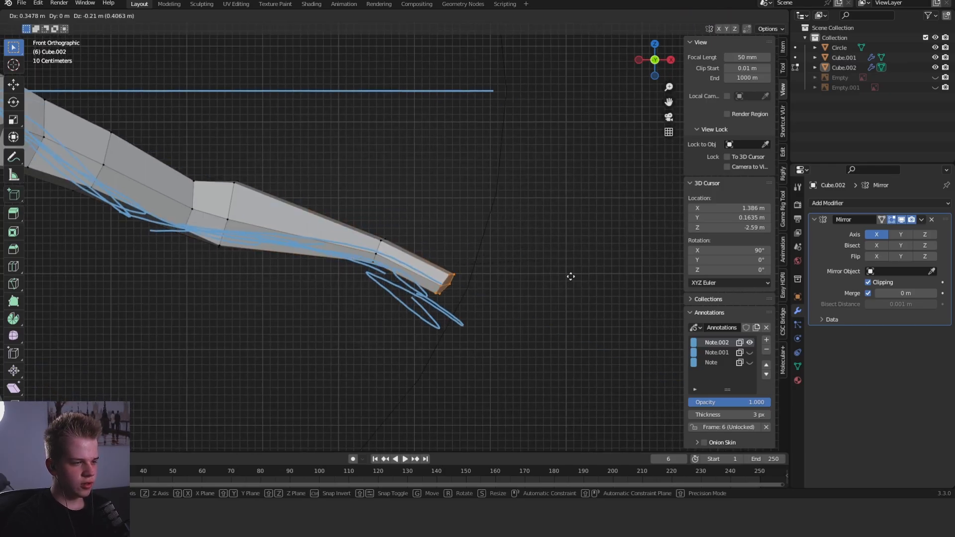
- Try to extrude a second hand segment down along the sketched fingers, adjusting its position and rotation
shift+middle_drag(554, 268, 509, 177)
key(g)
click(544, 264)
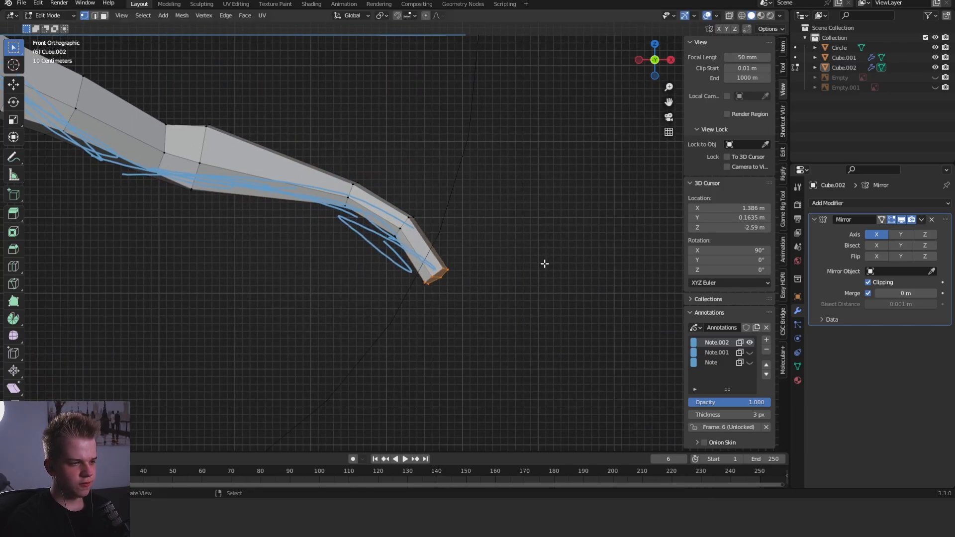
key(g)
click(551, 279)
key(r)
click(553, 282)
- Try to widen the palm by pulling the back-side vertices of the hand's middle loop outward
middle_drag(552, 282, 453, 201)
key(shift+z)
middle_drag(426, 260, 442, 259)
drag(411, 247, 504, 197)
key(shift+z)
key(shift+z)
middle_drag(470, 242, 448, 236)
click(502, 212)
key(g)
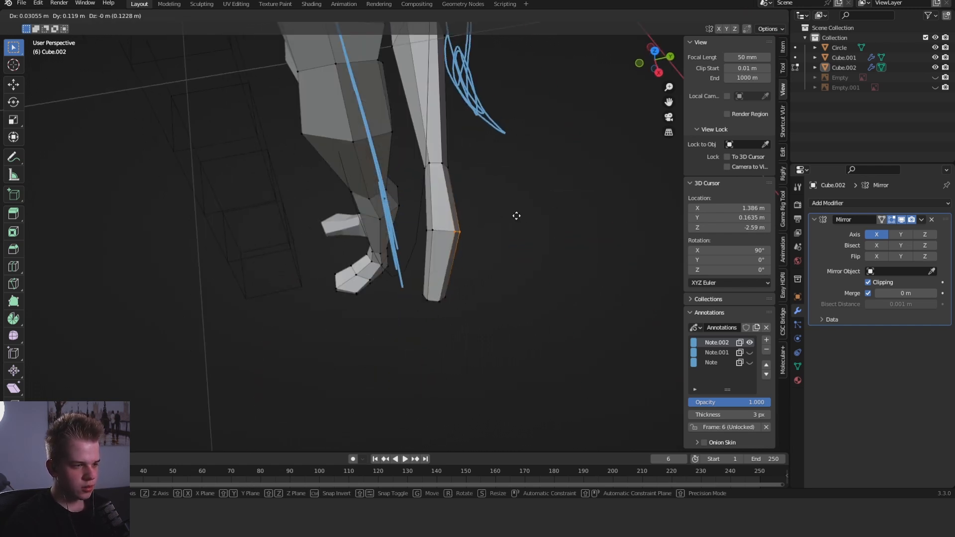
click(528, 215)
- Try to pull the front-side vertices of the hand's middle loop outward to widen the palm's other side
key(z)
mouse_move(411, 239)
mouse_down()
mouse_move(436, 226)
mouse_move(448, 192)
mouse_up()
key(z)
key(g)
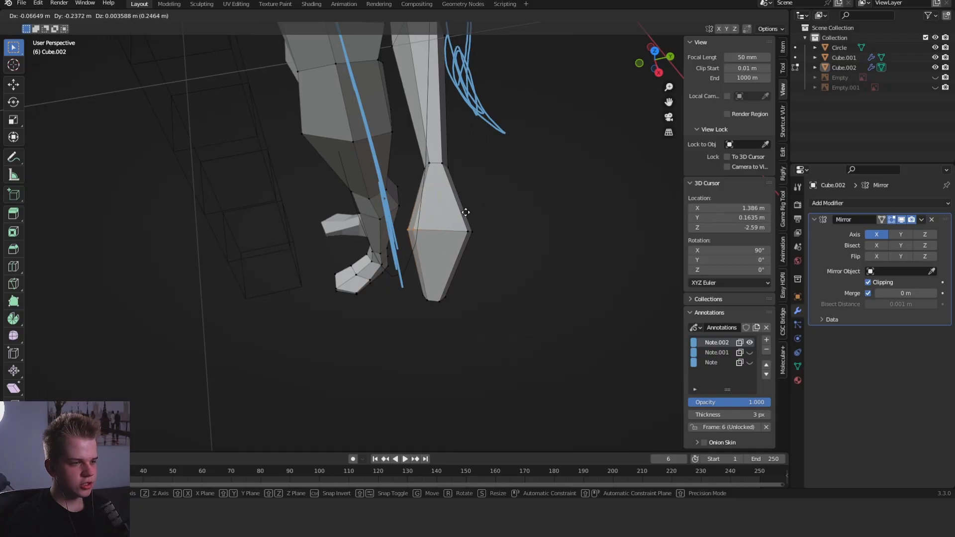
click(492, 240)
- Check the widened palm from several angles and undo the moves of its side vertices
middle_drag(492, 240, 497, 219)
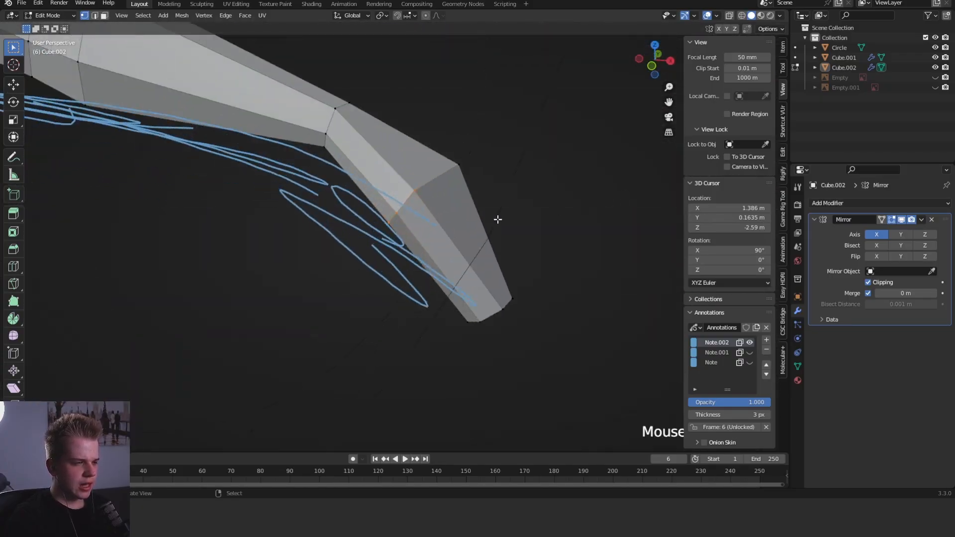
middle_drag(435, 203, 430, 232)
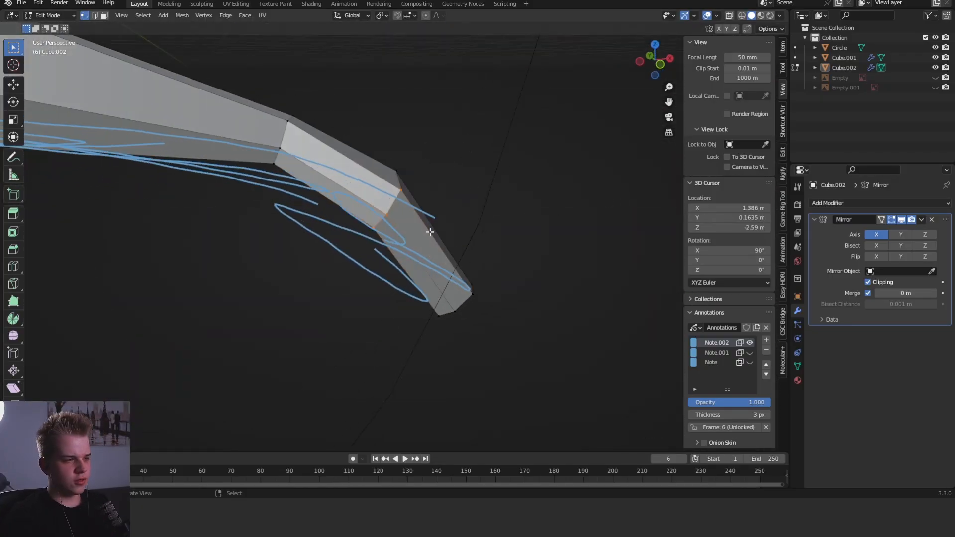
middle_drag(370, 224, 466, 231)
mouse_move(446, 188)
middle_down()
mouse_move(450, 283)
mouse_move(512, 299)
mouse_move(416, 275)
mouse_move(400, 249)
middle_up()
key(shift+z)
drag(329, 348, 541, 178)
key(ctrl+z)
key(ctrl+z)
key(ctrl+z)
key(shift+z)
- Delete the outermost vertex loop of the hand, leaving a single segment beyond the wrist
click(513, 215)
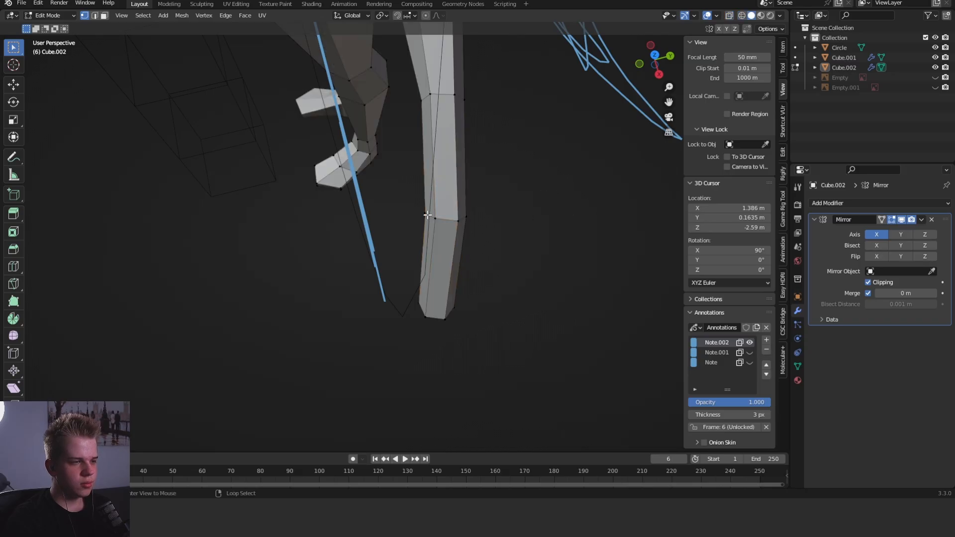
middle_drag(442, 259, 514, 213)
key(shift+z)
middle_drag(447, 219, 407, 237)
drag(371, 388, 530, 180)
key(shift+z)
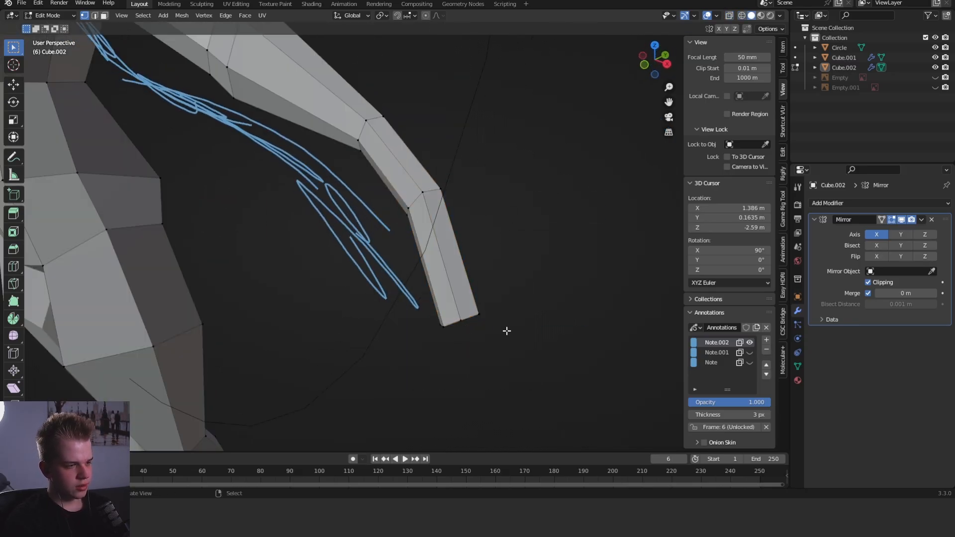
key(z)
drag(417, 355, 531, 271)
key(z)
click(593, 271)
key(x)
click(548, 268)
- Select the hand's open end loop and rotate it about 57° while looking along the arm
alt+click(422, 194)
middle_drag(562, 201, 514, 154)
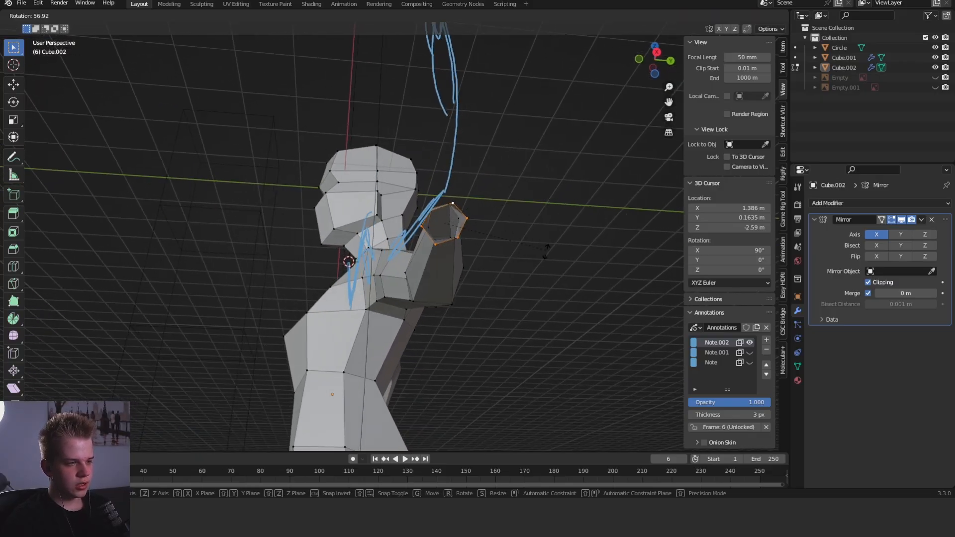
middle_drag(516, 275, 502, 354)
shift+middle_drag(477, 154, 454, 258)
scroll(453, 256, up, 2)
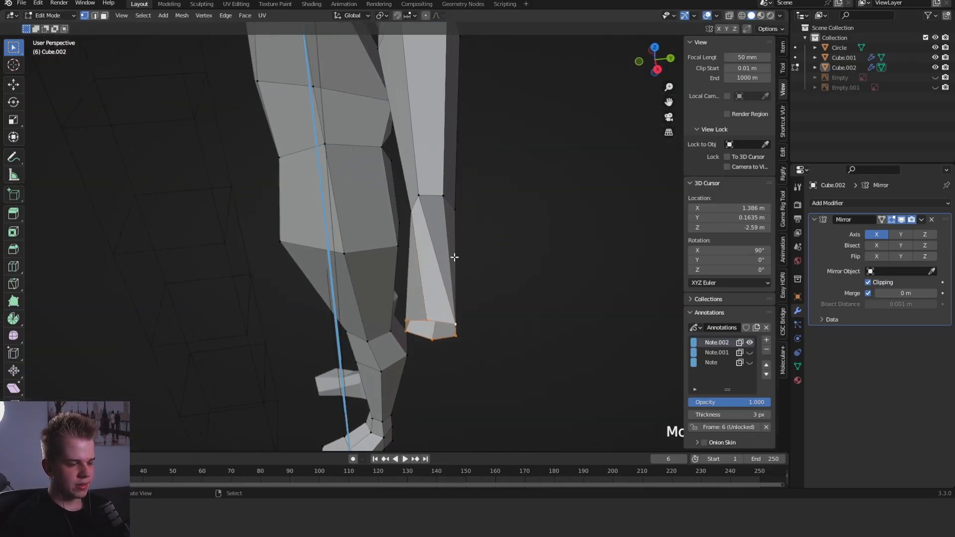
- Delete the twisted side edges and faces between the wrist and the rotated end loop of the hand
key(3)
key(3)
alt+click(439, 245)
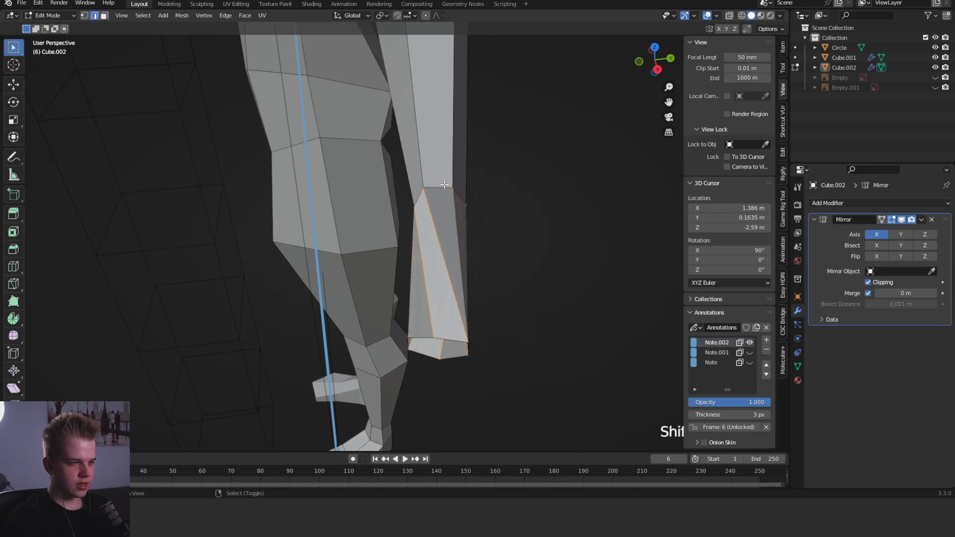
key(x)
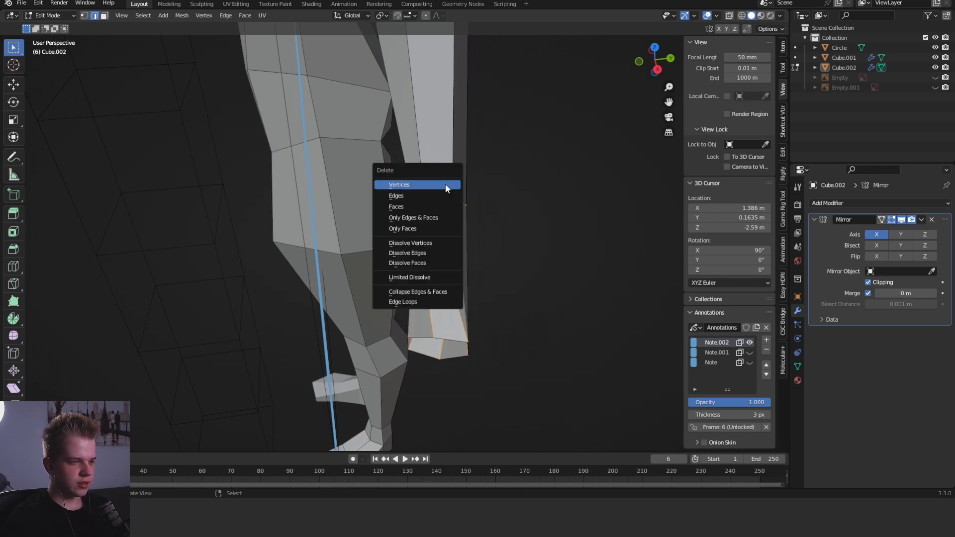
click(419, 229)
- Select the wrist loop together with the detached hand loop and connect them with LoopTools Bridge
middle_drag(419, 230, 518, 283)
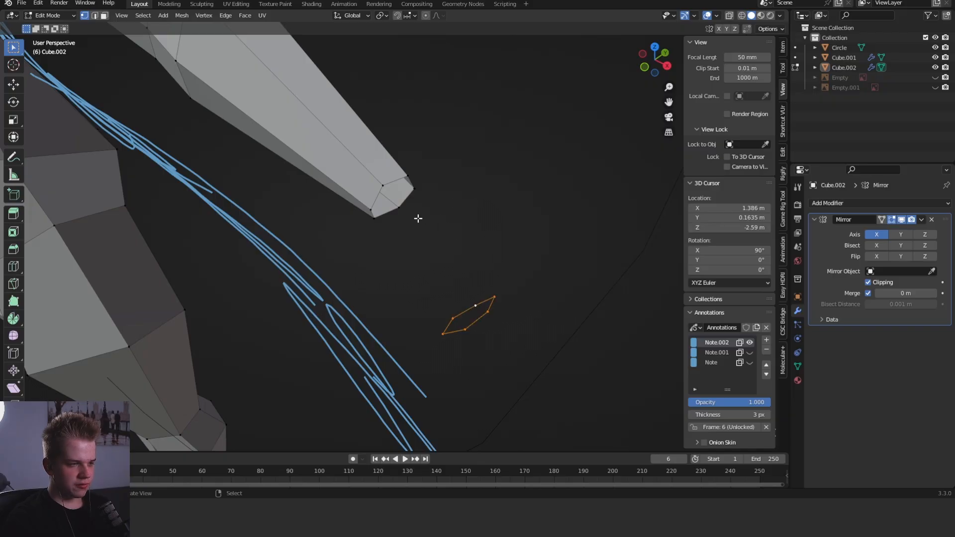
right_click(453, 178)
mouse_move(452, 175)
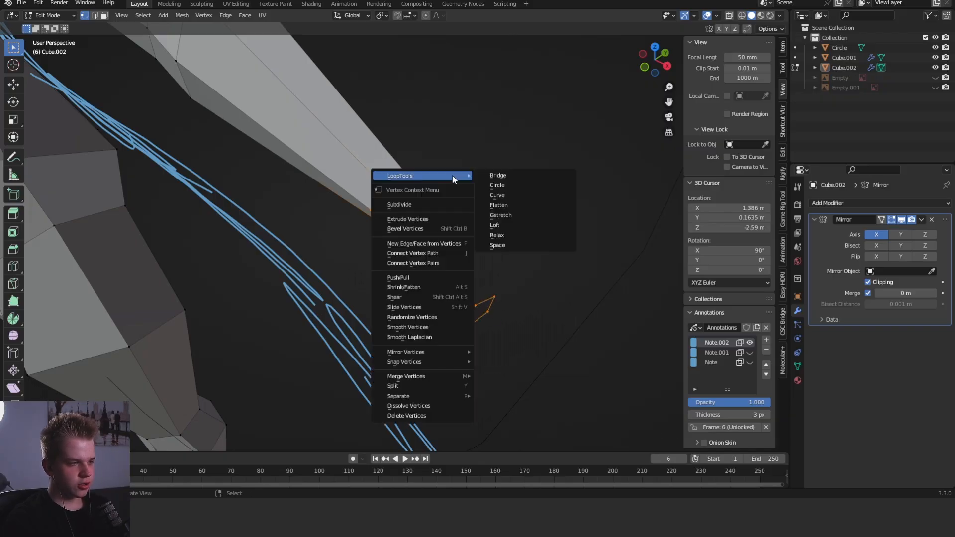
click(535, 174)
- Select the hand's open end loop and scale it from a view along the arm
middle_drag(534, 178, 409, 236)
key(alt+a)
alt+scroll(511, 262, down, 1)
scroll(511, 262, down, 3)
click(541, 271)
mouse_move(542, 272)
middle_down()
mouse_move(515, 292)
mouse_move(547, 325)
mouse_move(541, 262)
middle_up()
key(s)
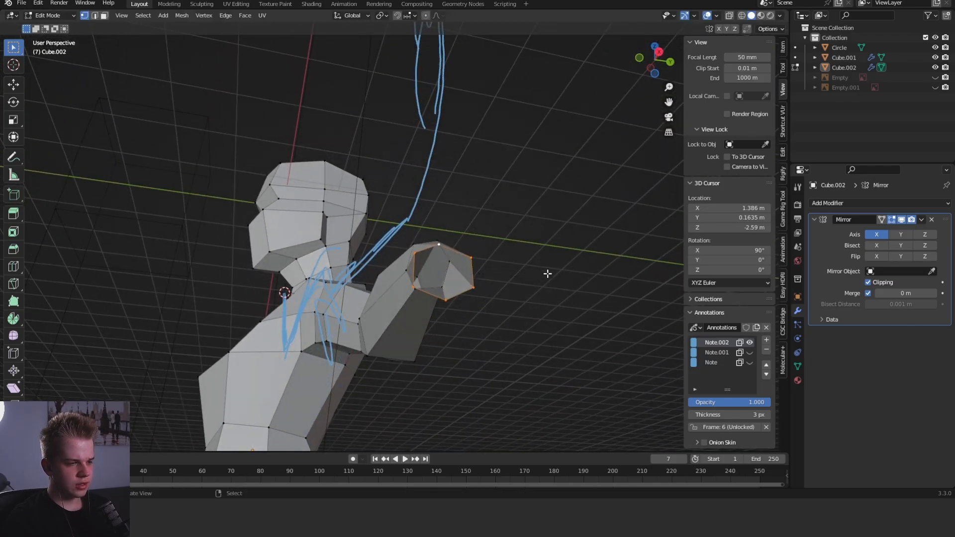
- Move the side edges of the hand's end loop outward to make the palm broad and flat
middle_drag(477, 267, 506, 250)
key(g)
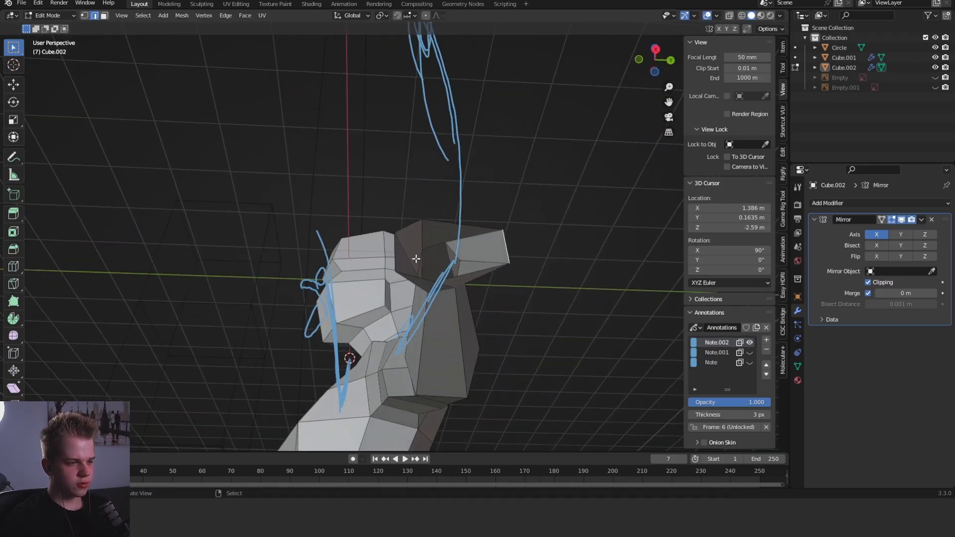
middle_drag(398, 253, 383, 334)
key(g)
click(373, 279)
- Shift the front upper vertex of the wrist slightly inward to even out the wrist loop
key(1)
click(415, 209)
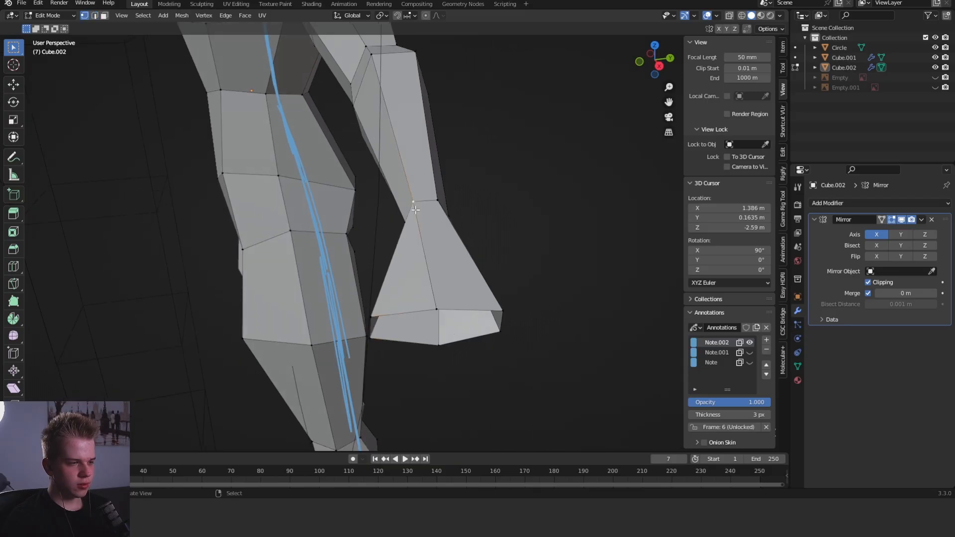
key(g)
click(426, 235)
key(g)
click(425, 237)
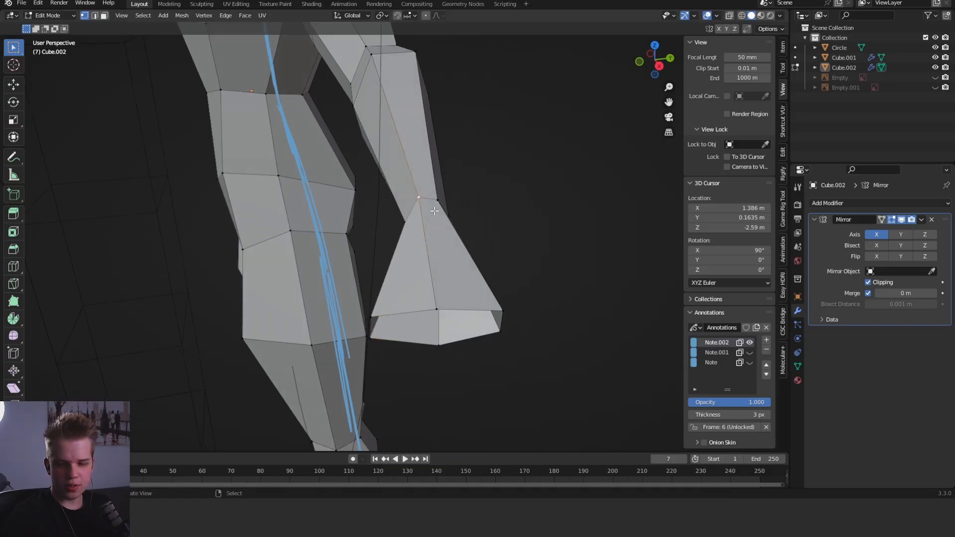
- Adjust the lower wrist vertex while viewing along the arm to refine the wrist's cross-section
mouse_move(434, 210)
middle_down()
mouse_move(454, 209)
mouse_move(358, 225)
middle_up()
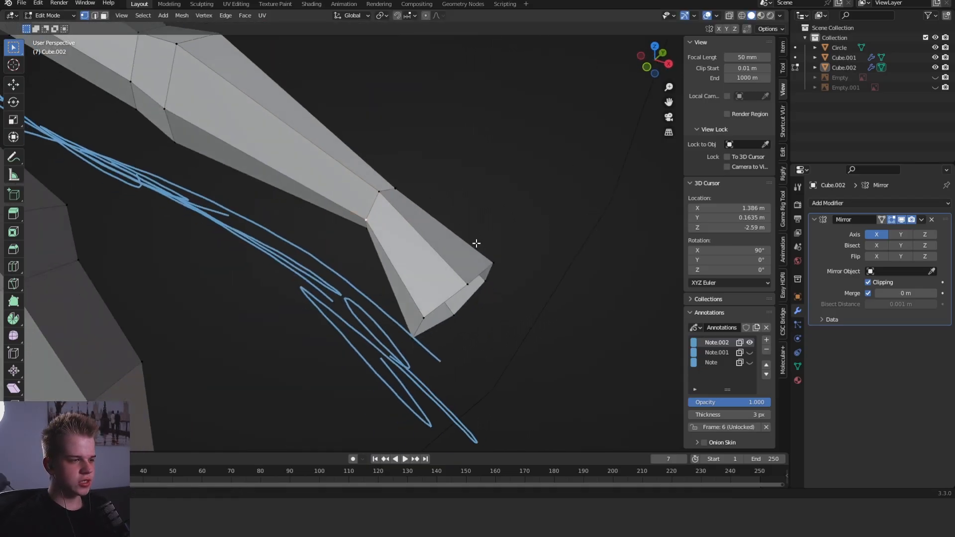
scroll(434, 204, down, 3)
key(g)
mouse_move(476, 243)
middle_down()
mouse_move(433, 204)
mouse_move(389, 209)
mouse_move(411, 241)
mouse_move(386, 308)
middle_up()
click(428, 189)
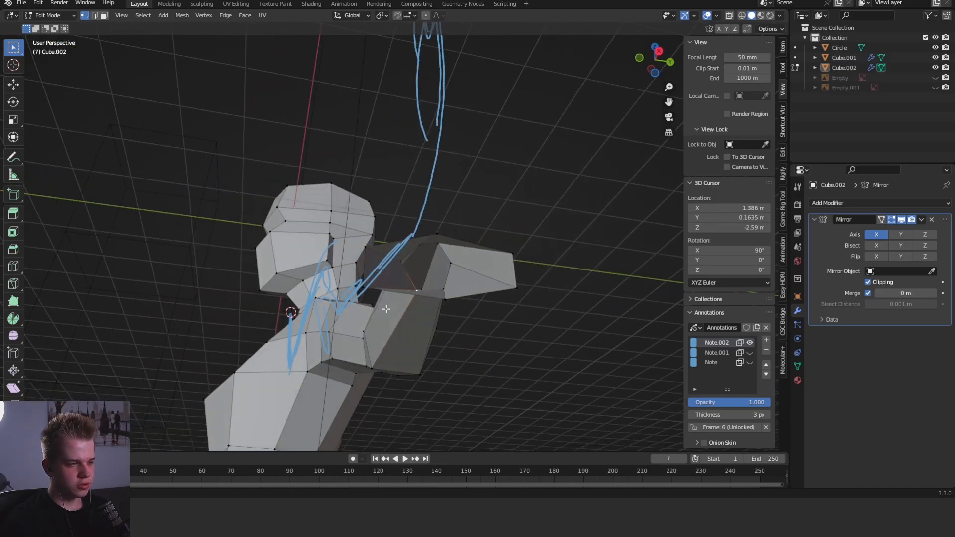
click(446, 289)
middle_drag(446, 289, 420, 237)
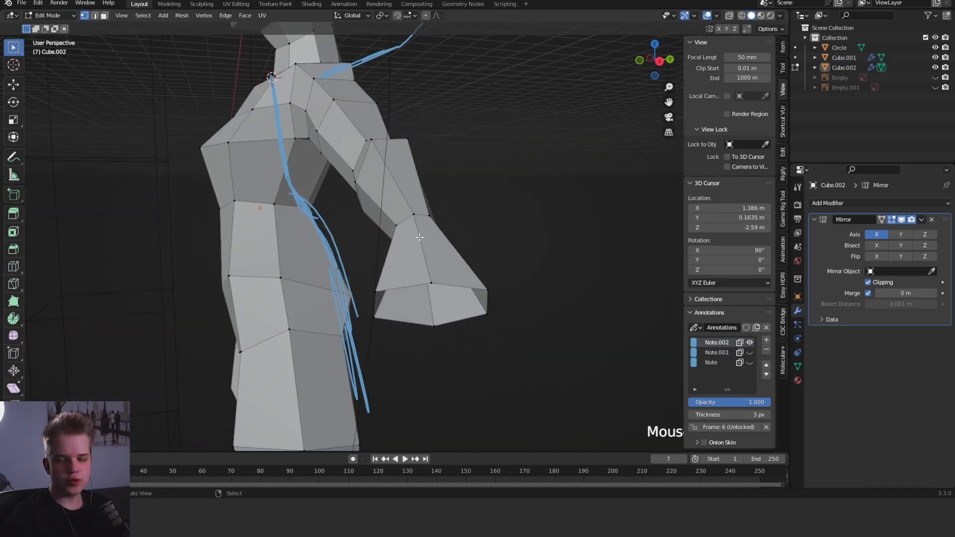
- Extrude the hand's open end loop outward and downward in front view and rotate it to form the finger section
middle_drag(343, 153, 413, 139)
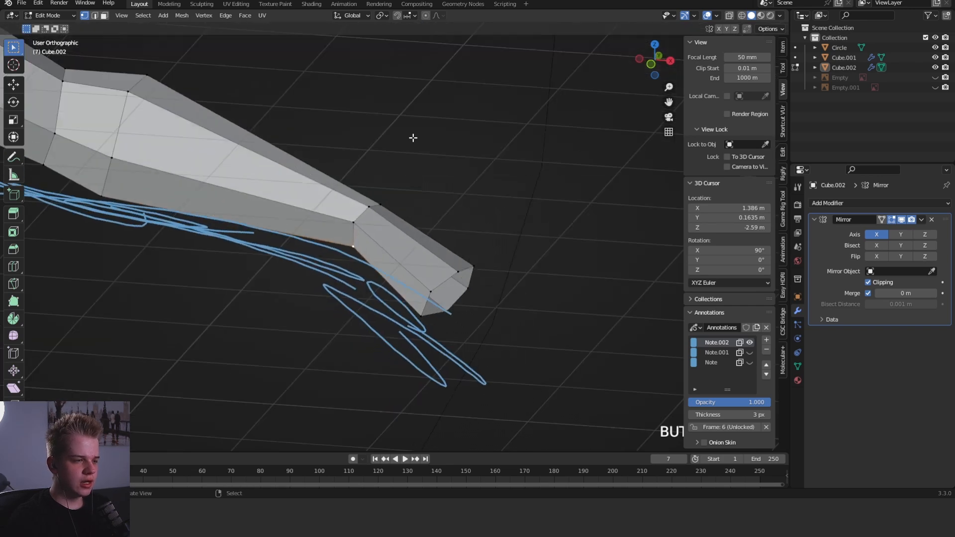
key(KP_1)
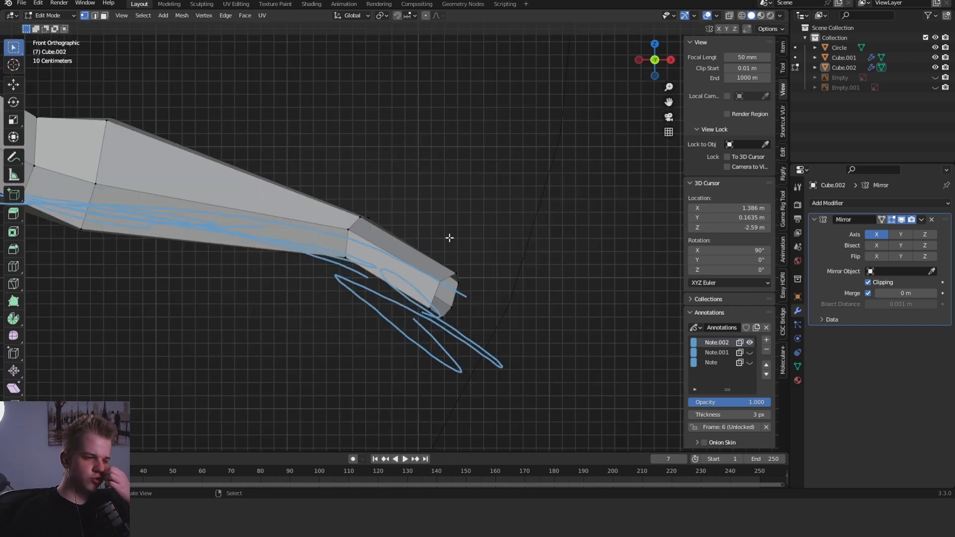
middle_drag(436, 233, 431, 258)
alt+click(431, 258)
key(grave)
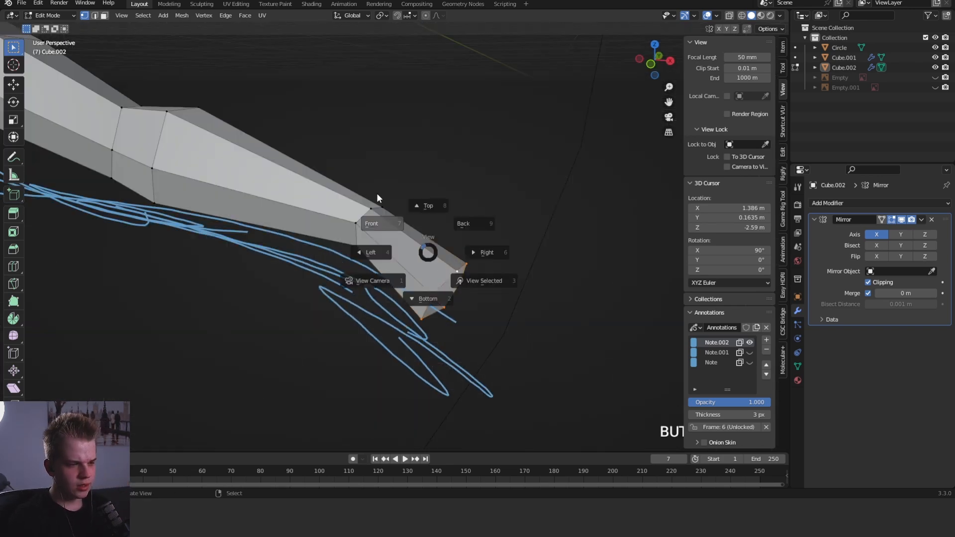
click(377, 193)
key(e)
click(596, 242)
key(r)
key(r)
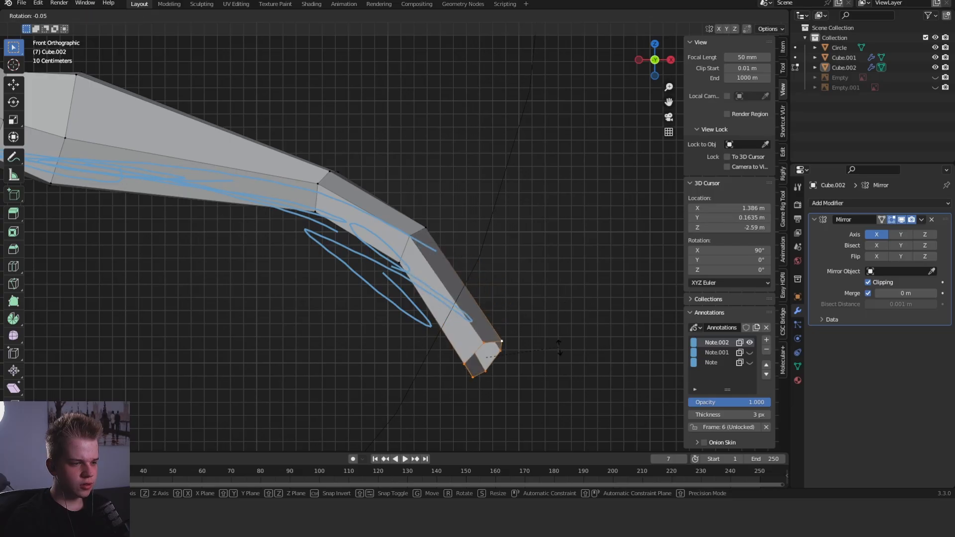
- Pull the little-finger-side edge of the finger end back toward the wrist to taper the fingertips
middle_drag(572, 350, 454, 363)
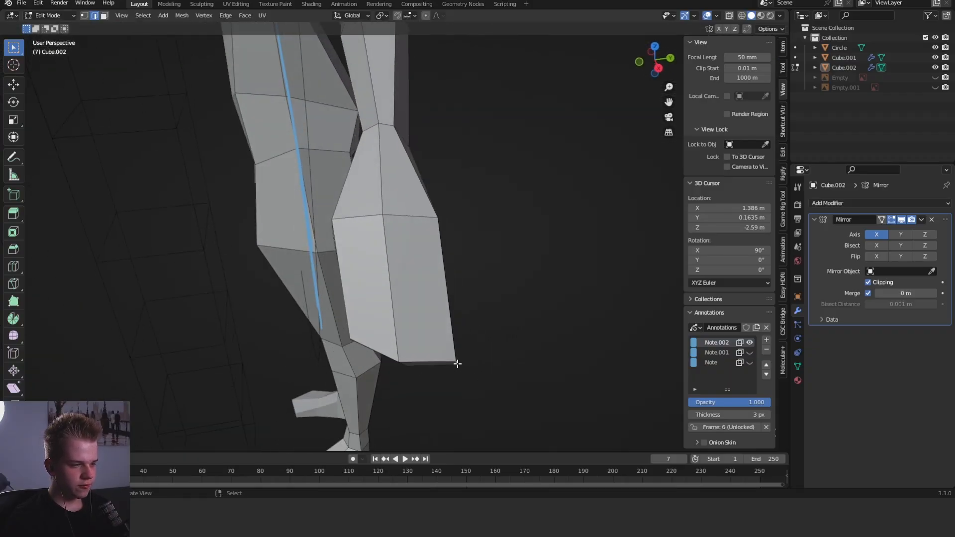
key(g)
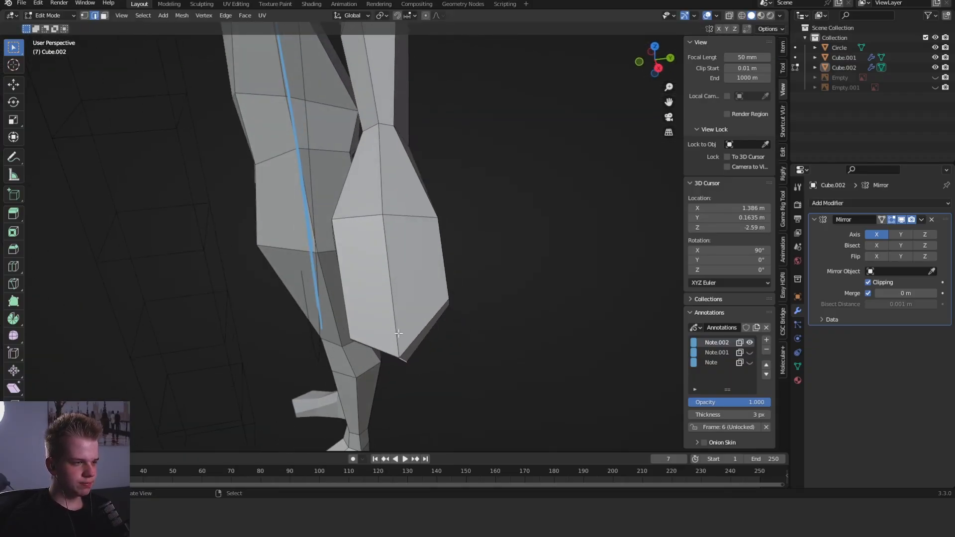
shift+middle_drag(399, 333, 408, 418)
- Scale the wrist loop and adjust its position in top view
alt+right_click(398, 252)
middle_drag(404, 253, 444, 264)
key(s)
right_click(450, 260)
key(shift+z)
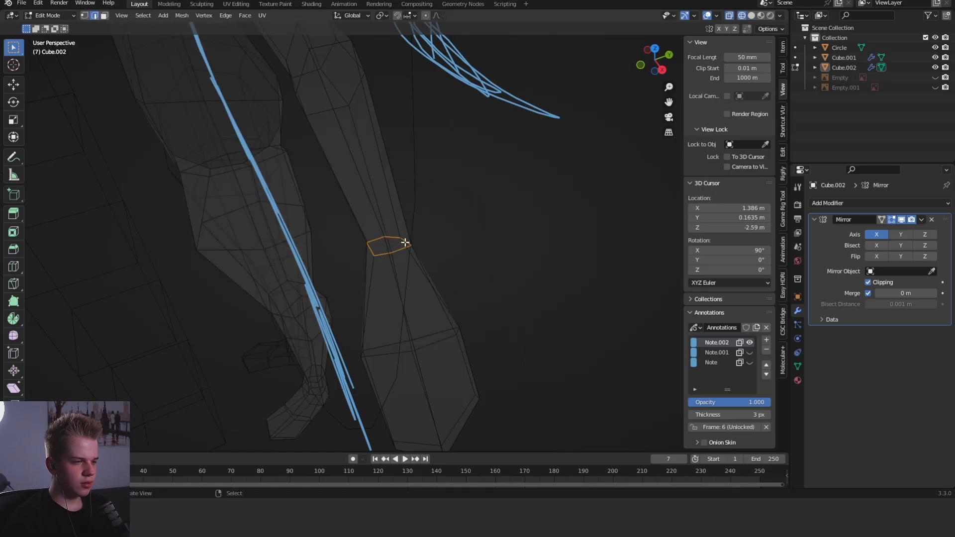
alt+right_click(407, 241)
key(shift+z)
click(381, 148)
scroll(471, 239, down, 4)
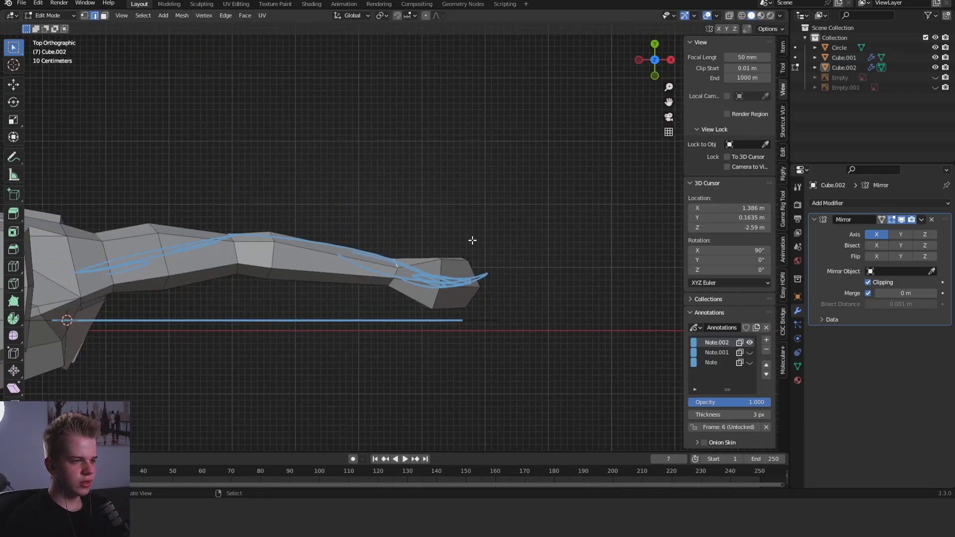
scroll(472, 243, up, 2)
key(g)
right_click(477, 252)
middle_drag(478, 252, 472, 241)
scroll(411, 248, up, 2)
- Select the forearm loop just below the elbow and scale it along the Y axis in top view
key(1)
alt+right_click(210, 256)
key(grave)
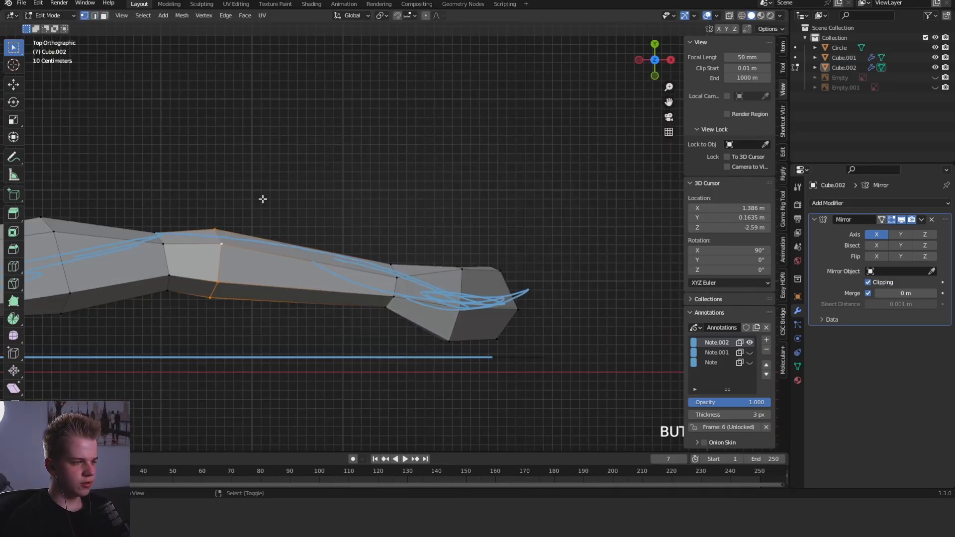
shift+middle_drag(264, 199, 409, 200)
key(s)
key(y)
click(475, 221)
- Move the elbow's rear vertices about 0.09 m, mostly backward, in top view
alt+right_click(317, 251)
key(shift+z)
drag(279, 260, 310, 225)
key(shift+z)
key(g)
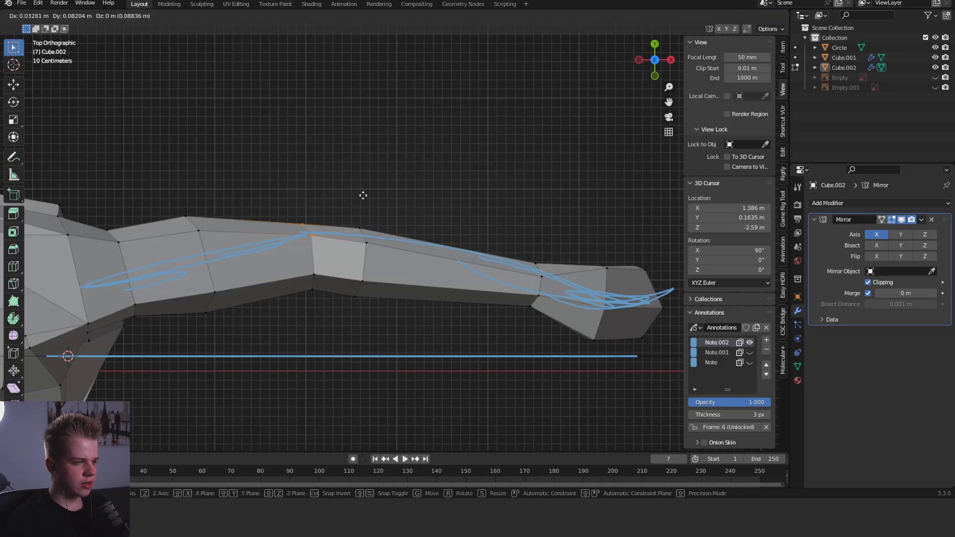
click(363, 195)
- Insert an edge loop on the upper arm just above the elbow and adjust its position
scroll(378, 223, up, 3)
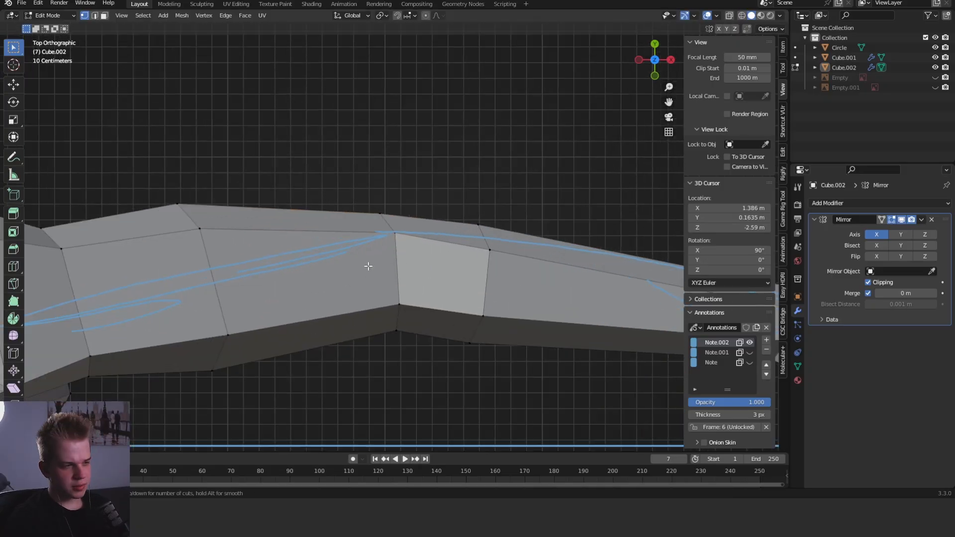
click(441, 274)
middle_drag(441, 274, 475, 252)
alt+click(453, 263)
key(g)
click(507, 324)
scroll(476, 251, down, 3)
scroll(429, 228, up, 3)
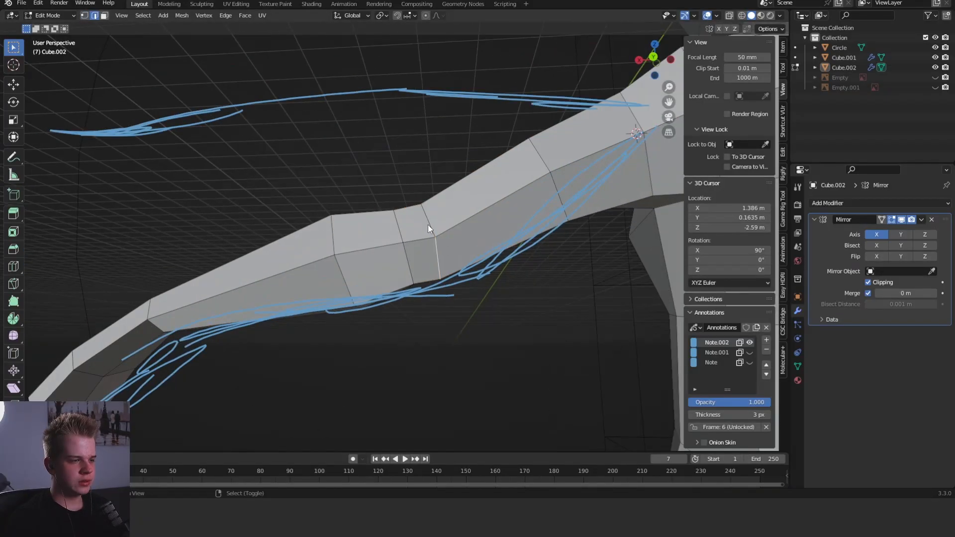
- Move the rear edge of the new elbow loop backward and check the arm's shape in object mode
middle_drag(428, 225, 570, 377)
key(g)
key(KP_7)
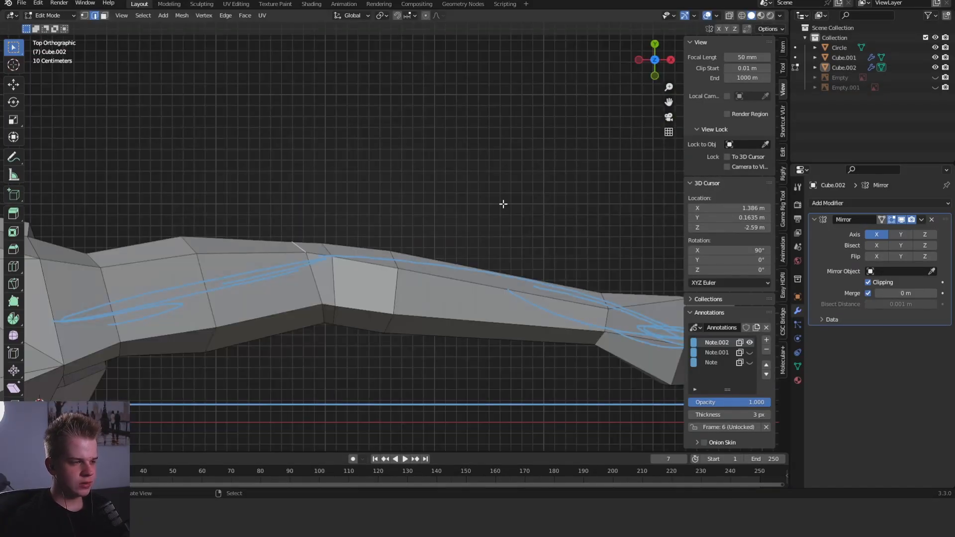
key(Tab)
scroll(524, 299, down, 1)
mouse_move(524, 299)
middle_down()
mouse_move(374, 258)
mouse_move(389, 240)
mouse_move(410, 306)
middle_up()
key(Tab)
scroll(389, 240, up, 3)
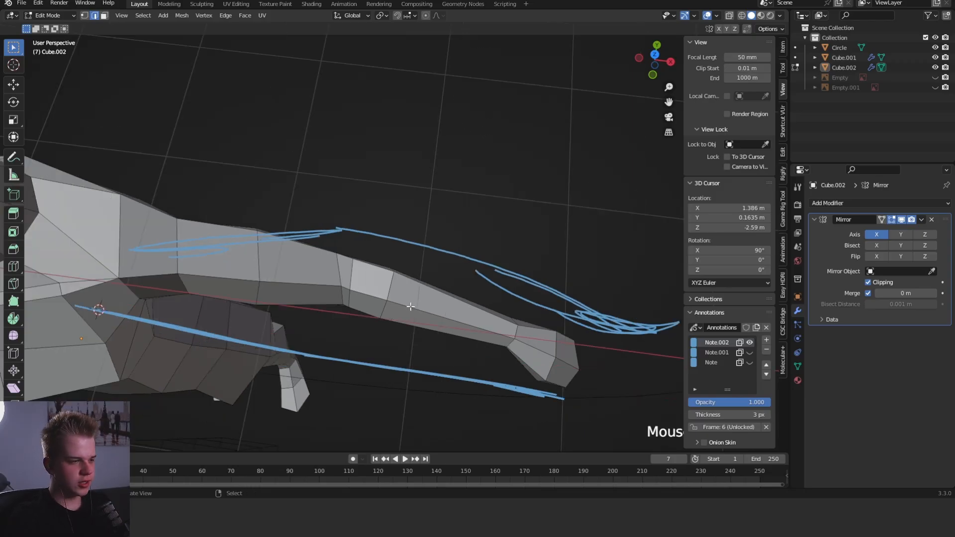
- Shift the rear edge beside the elbow again so the back of the arm flows evenly
key(KP_7)
scroll(398, 209, up, 4)
right_click(283, 258)
mouse_move(290, 238)
middle_down()
mouse_move(281, 258)
mouse_move(317, 233)
mouse_move(214, 203)
mouse_move(367, 303)
mouse_move(480, 303)
mouse_move(389, 265)
mouse_move(401, 230)
middle_up()
scroll(413, 288, up, 1)
shift+right_click(400, 317)
key(g)
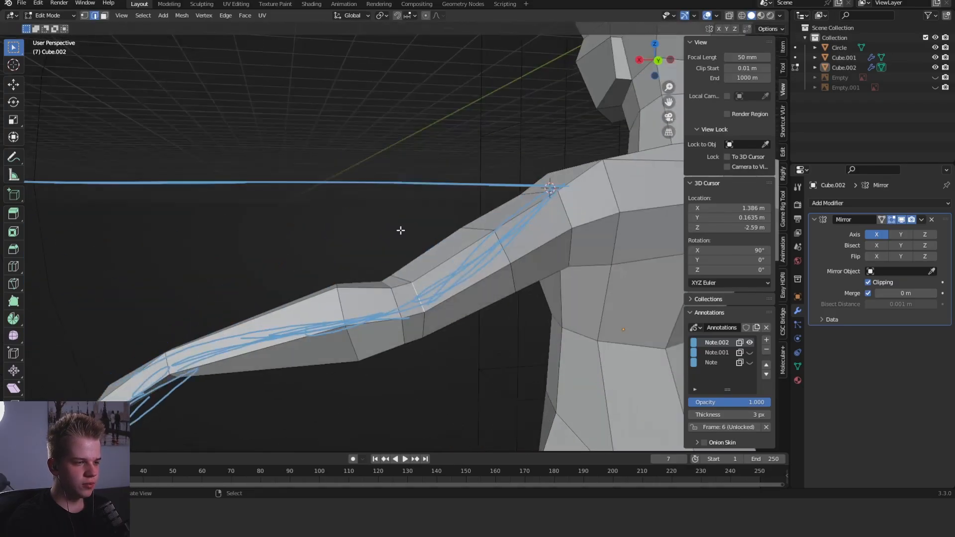
middle_drag(426, 305, 477, 292)
mouse_move(507, 322)
middle_down()
mouse_move(422, 279)
mouse_move(407, 222)
mouse_move(415, 261)
mouse_move(390, 266)
middle_up()
- Select vertices of the forearm loop below the elbow in wireframe and move them to refine the forearm's outline
key(1)
key(shift+z)
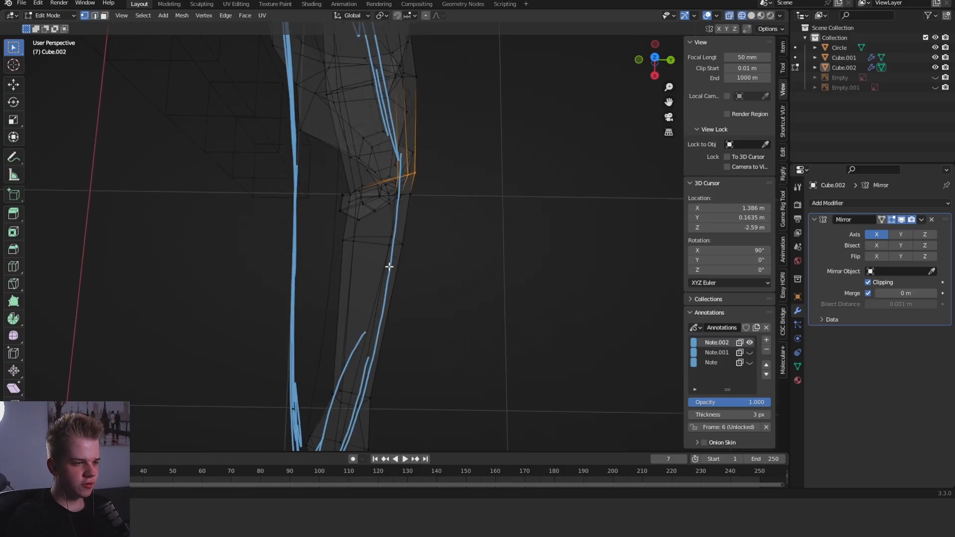
drag(380, 266, 437, 222)
key(shift+z)
key(g)
click(494, 237)
- Adjust the underside vertices of the mid upper-arm loop in front view
key(shift+z)
key(KP_1)
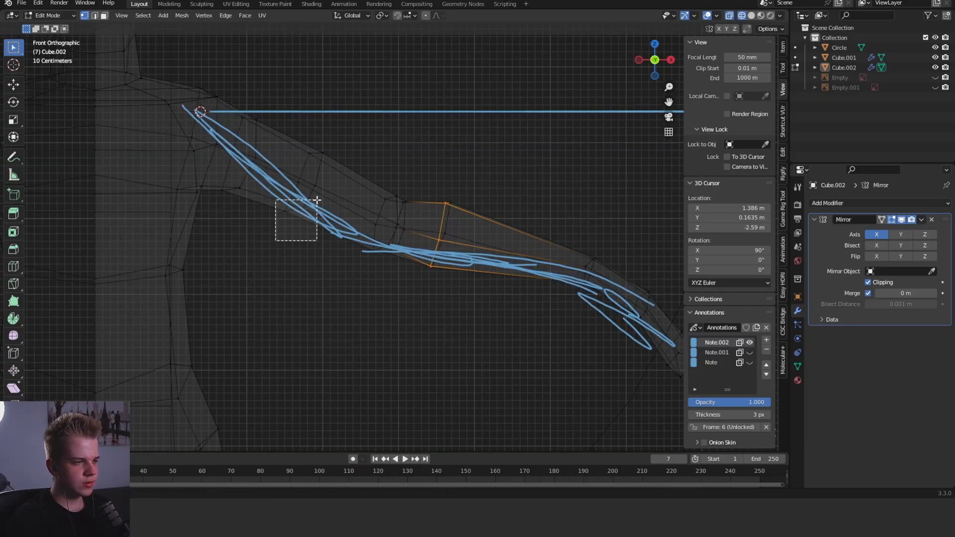
key(shift+z)
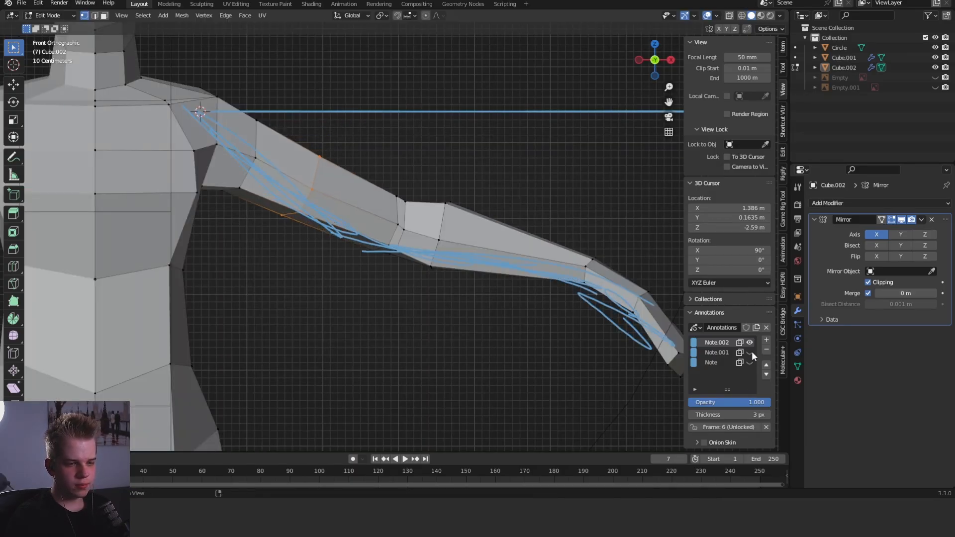
- Hide the Note.002 annotation layer and inspect the whole figure in object mode before returning to the arm
key(Tab)
scroll(356, 191, down, 3)
scroll(438, 222, down, 5)
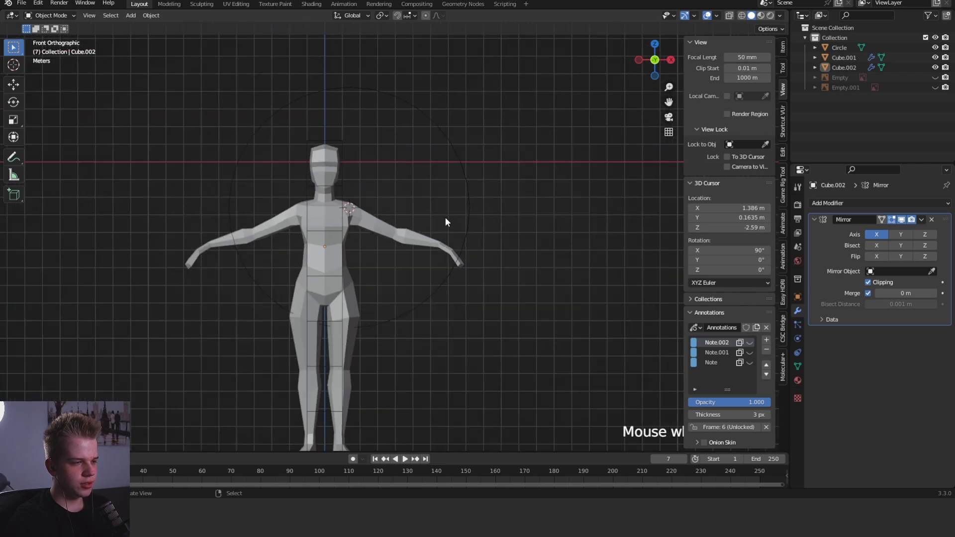
scroll(445, 216, up, 3)
middle_drag(444, 217, 496, 291)
scroll(496, 291, up, 4)
key(Tab)
key(KP_1)
shift+middle_drag(474, 256, 452, 244)
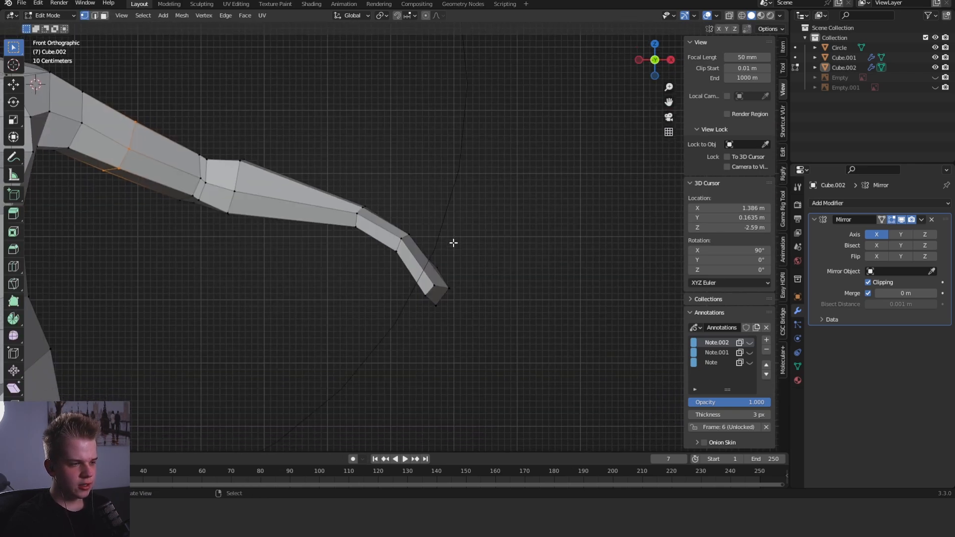
- Add an edge loop across the finger section and nudge it outward so the fingers bend gently
scroll(453, 292, up, 4)
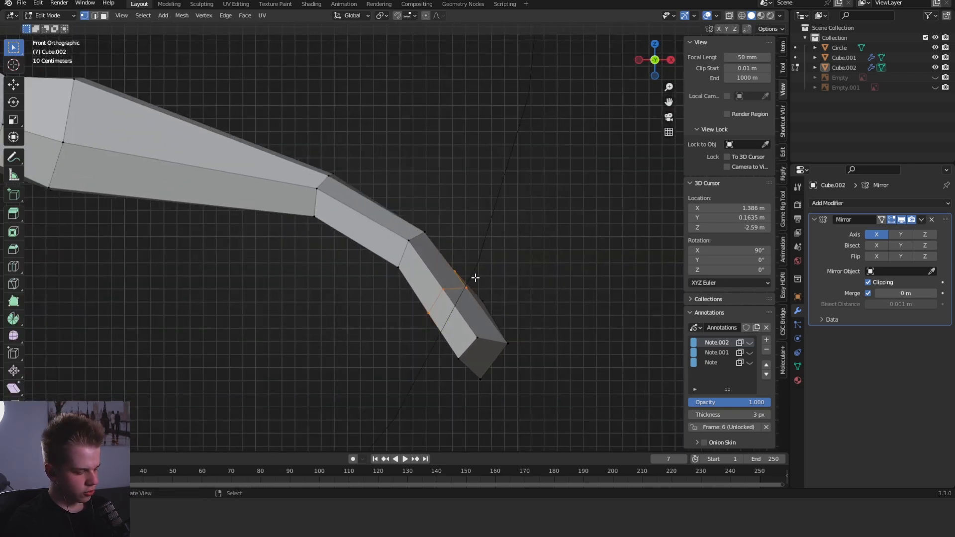
click(568, 211)
middle_drag(568, 210, 529, 287)
key(Tab)
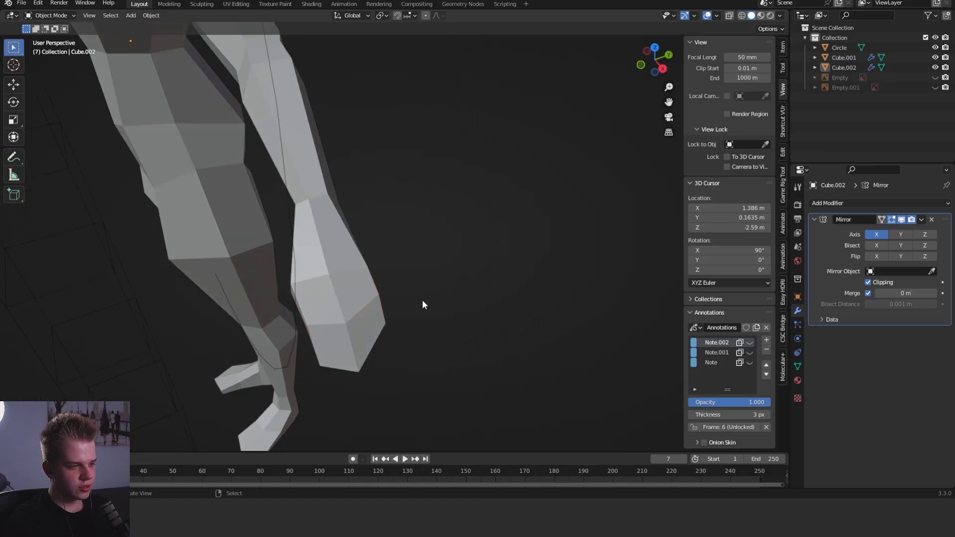
middle_drag(422, 300, 469, 245)
key(Tab)
key(grave)
click(426, 216)
scroll(509, 229, down, 1)
scroll(509, 229, up, 1)
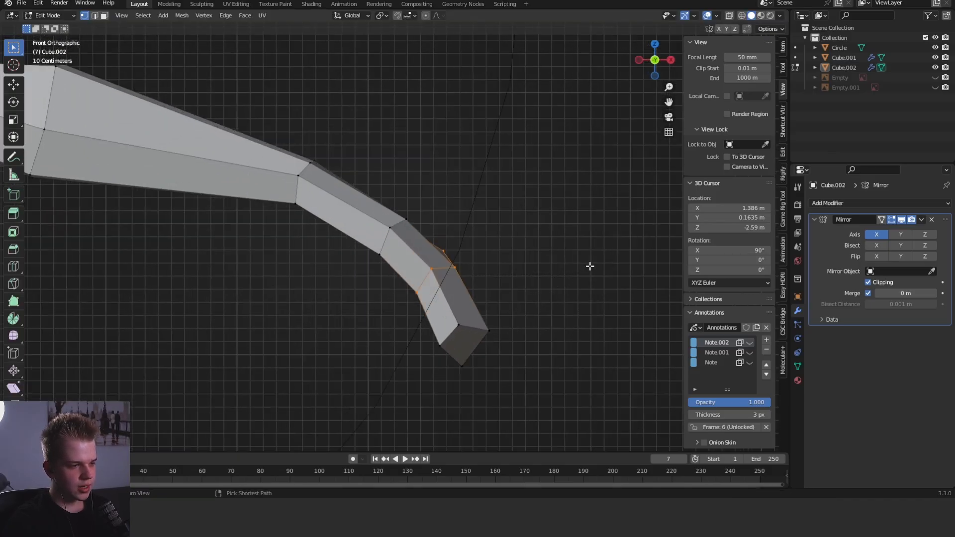
- Reposition a single edge of the finger section to smooth the bend of the hand
scroll(577, 271, down, 2)
middle_drag(568, 275, 469, 288)
scroll(478, 300, up, 3)
key(2)
middle_drag(478, 301, 452, 329)
click(431, 278)
key(g)
click(463, 287)
- Move the thumb-side edges of the palm to reshape its outline for the thumb
scroll(463, 286, down, 4)
middle_drag(477, 286, 616, 271)
click(378, 218)
middle_drag(458, 207, 468, 282)
mouse_move(467, 282)
ctrl+middle_down()
mouse_move(449, 258)
mouse_move(464, 284)
ctrl+middle_up()
click(393, 289)
middle_drag(397, 286, 414, 298)
key(g)
click(380, 303)
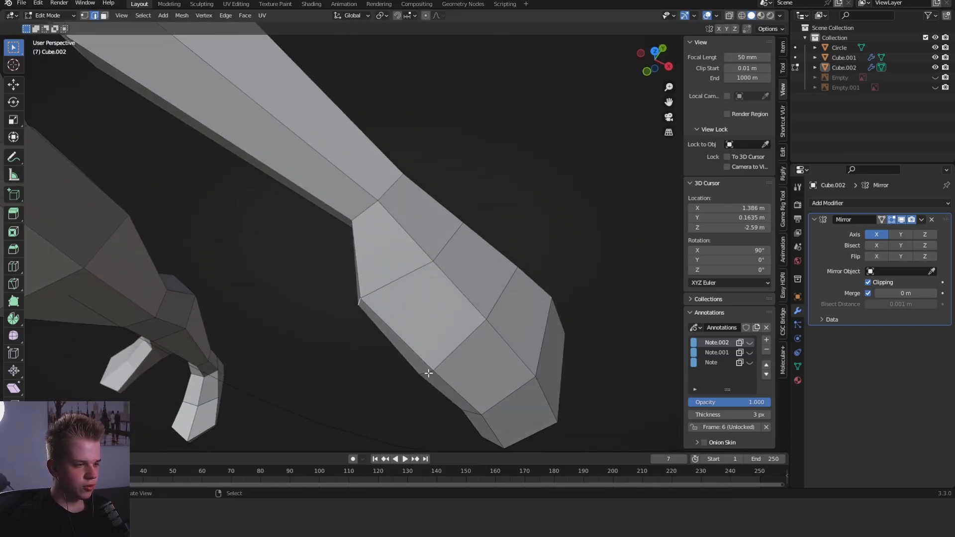
key(g)
click(416, 346)
- Extrude the palm's thumb-side face about 0.175 m outward and scale it to start the thumb
middle_drag(417, 343, 423, 294)
key(e)
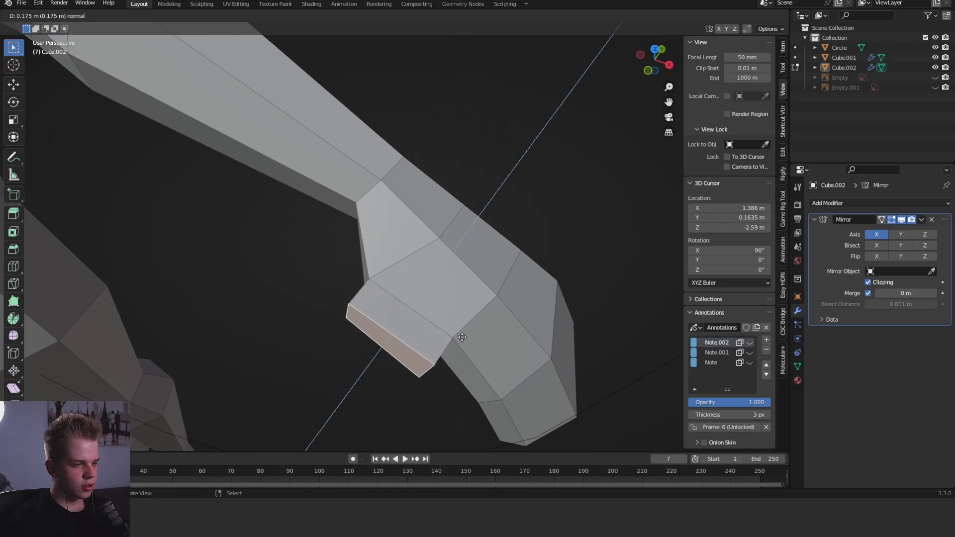
click(456, 338)
middle_drag(457, 337, 457, 287)
click(455, 323)
key(s)
click(431, 325)
- Move the thumb stub's end face and its lower edge to angle the thumb's base
middle_drag(431, 325, 489, 260)
key(g)
click(491, 311)
middle_drag(404, 185, 467, 212)
key(g)
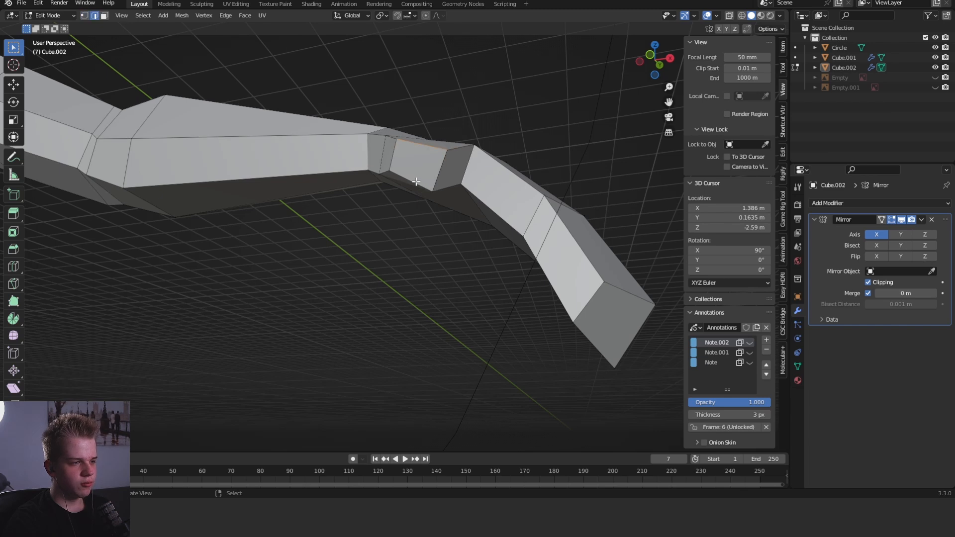
click(523, 206)
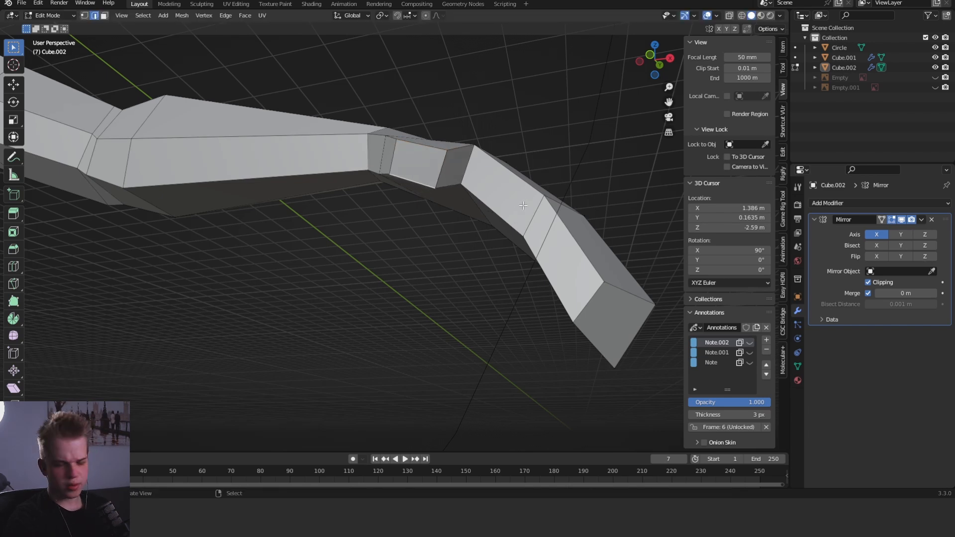
- Extrude the thumb stub's face toward the fingers to form the thumb's outer segment
middle_drag(408, 159, 557, 286)
key(e)
click(557, 351)
- Lower the thumb's middle joint about 0.09 m and its tip face about 0.11 m in front view
key(grave)
click(475, 219)
key(g)
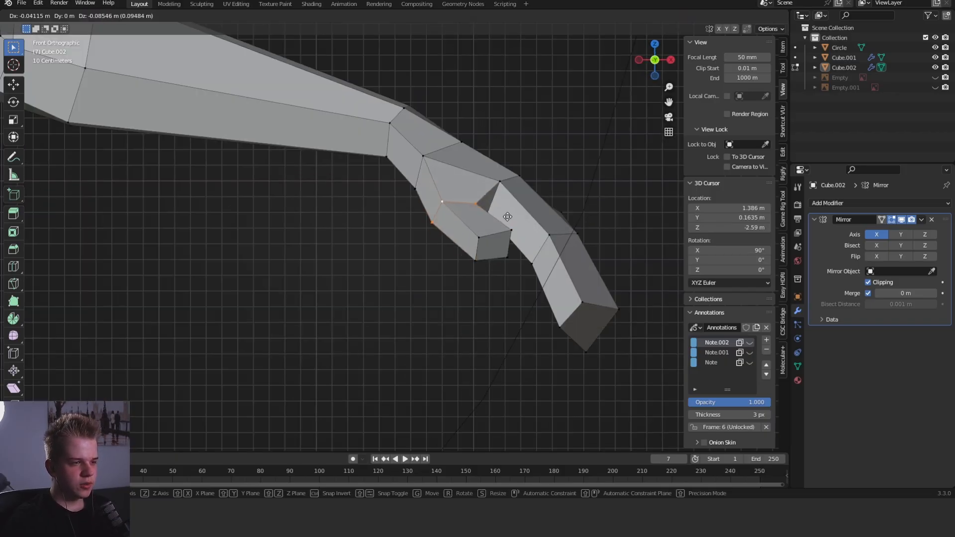
right_click(496, 247)
key(g)
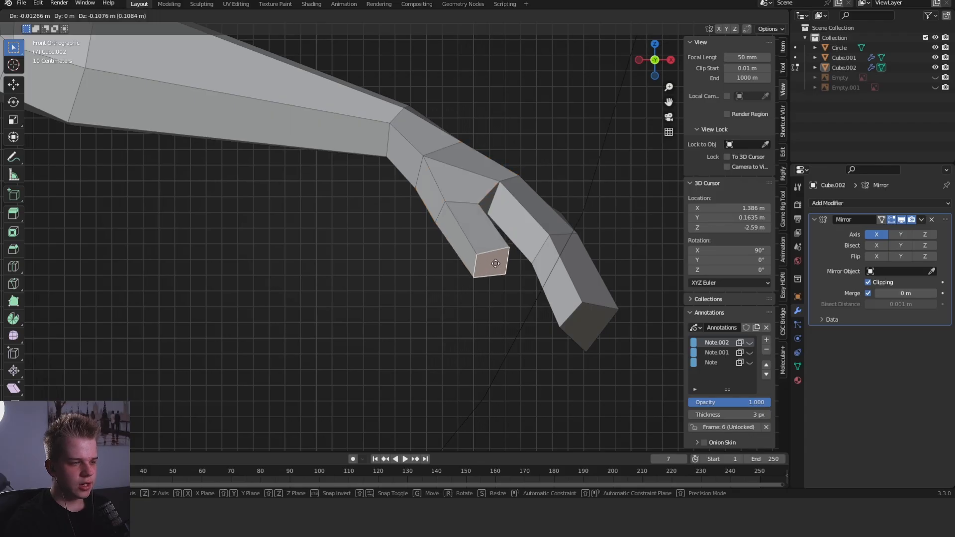
click(494, 265)
- Rotate the thumb's outer end to line it up with the hand
middle_drag(494, 264, 364, 157)
key(r)
click(448, 219)
key(1)
alt+shift+right_click(364, 157)
key(r)
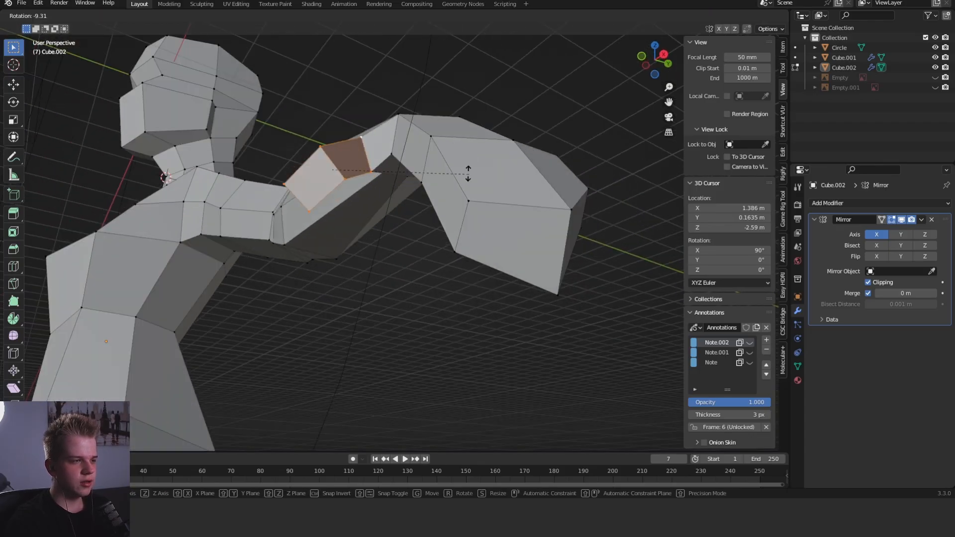
right_click(469, 170)
- Rotate the vertices of the thumb's middle joint and shift them to refine the thumb's bend
right_click(377, 170)
key(r)
click(460, 157)
key(g)
click(457, 150)
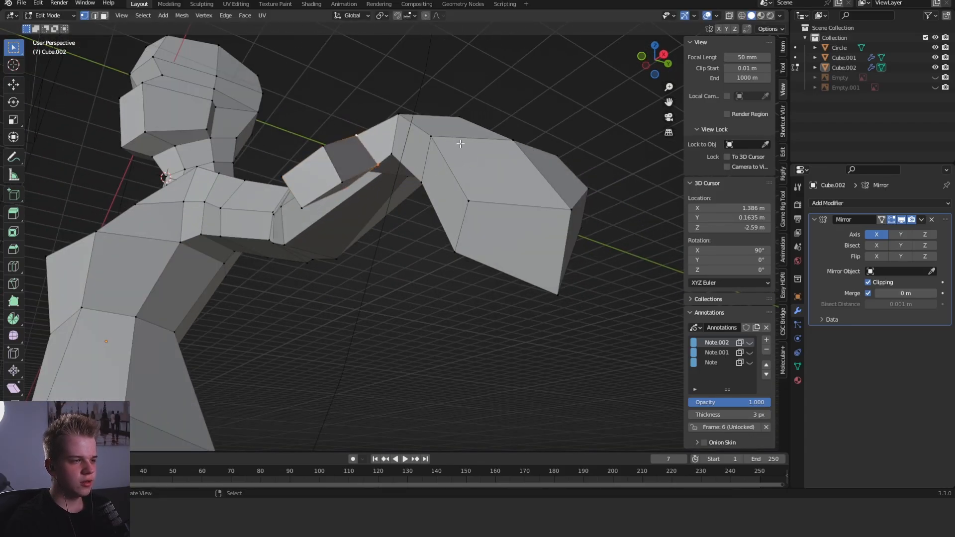
key(g)
click(428, 146)
- Scale down the thumb's tip face to taper the end of the thumb
middle_drag(388, 156, 366, 175)
key(3)
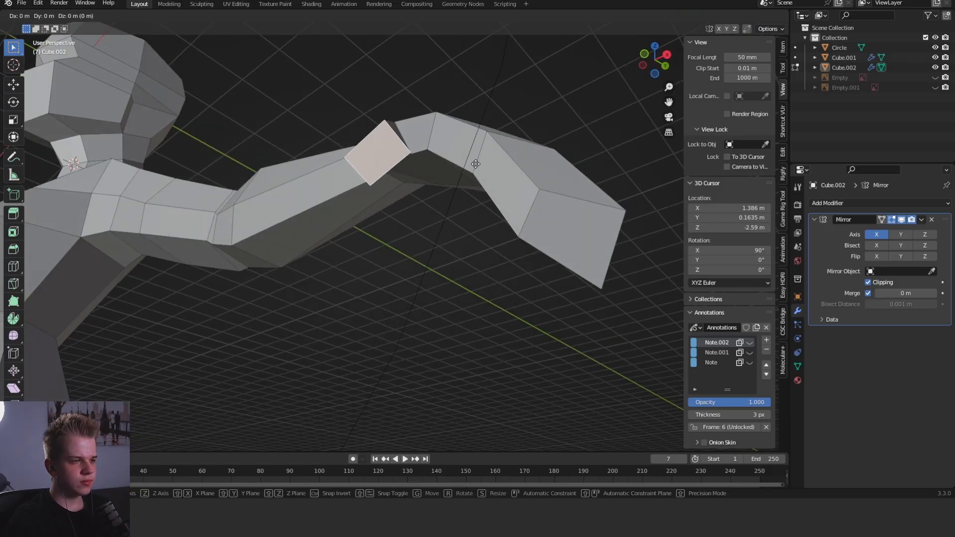
key(Tab)
middle_drag(475, 173, 508, 250)
key(KP_1)
key(Tab)
key(s)
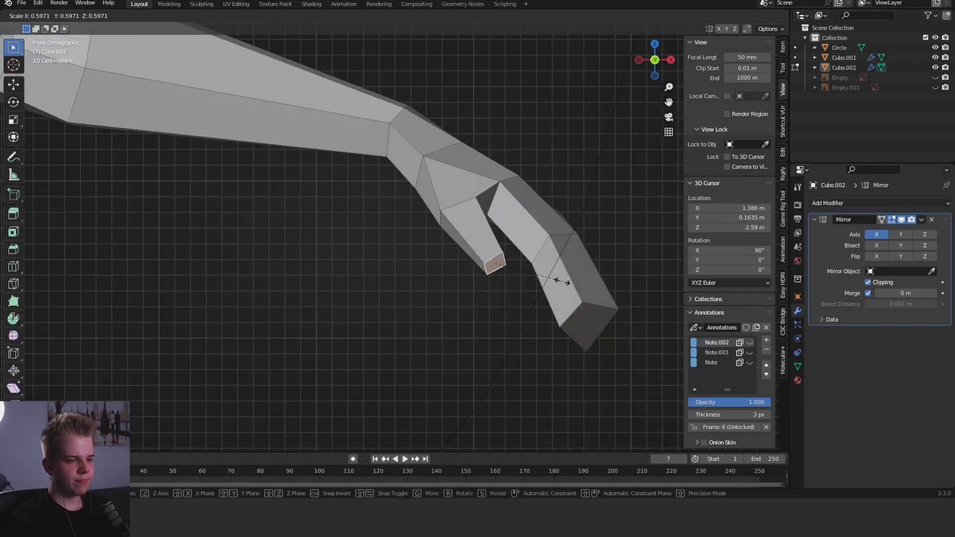
right_click(562, 279)
middle_drag(574, 293, 596, 328)
key(s)
click(586, 311)
key(Tab)
- Shift the lower vertices at the fingertips and at the outer finger joint to slim the end of the fingers
alt+middle_drag(502, 219, 448, 177)
scroll(464, 191, down, 6)
key(grave)
click(423, 152)
scroll(537, 299, up, 5)
key(Tab)
middle_drag(541, 303, 538, 240)
key(1)
right_click(553, 280)
middle_drag(553, 279, 548, 309)
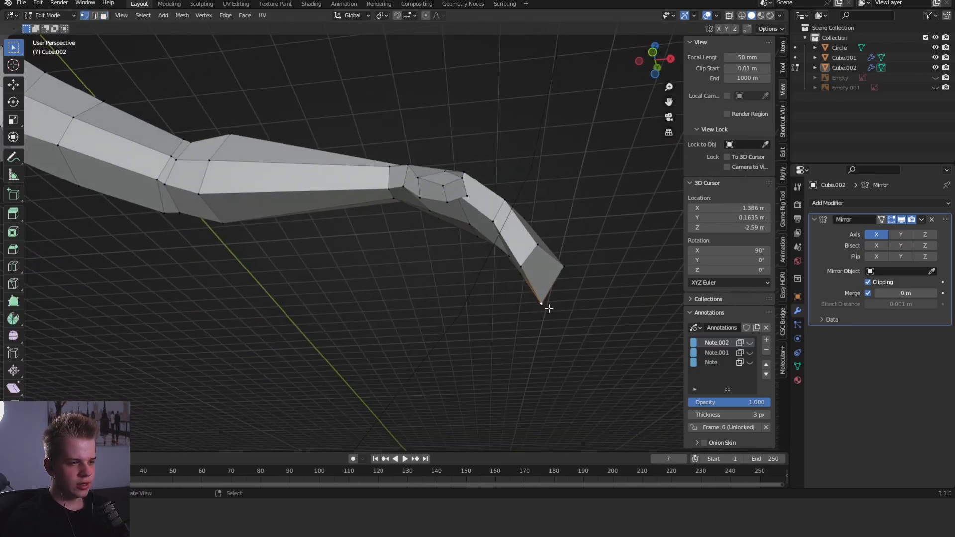
key(g)
click(557, 284)
right_click(524, 267)
key(g)
click(531, 255)
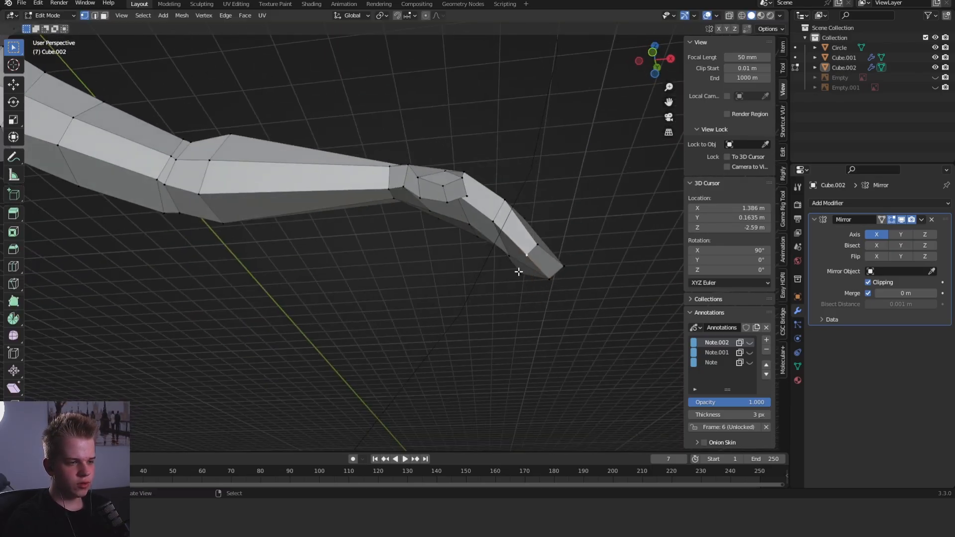
- Examine the finger shape from the other side and the whole body's proportions in front view
middle_drag(519, 271, 485, 292)
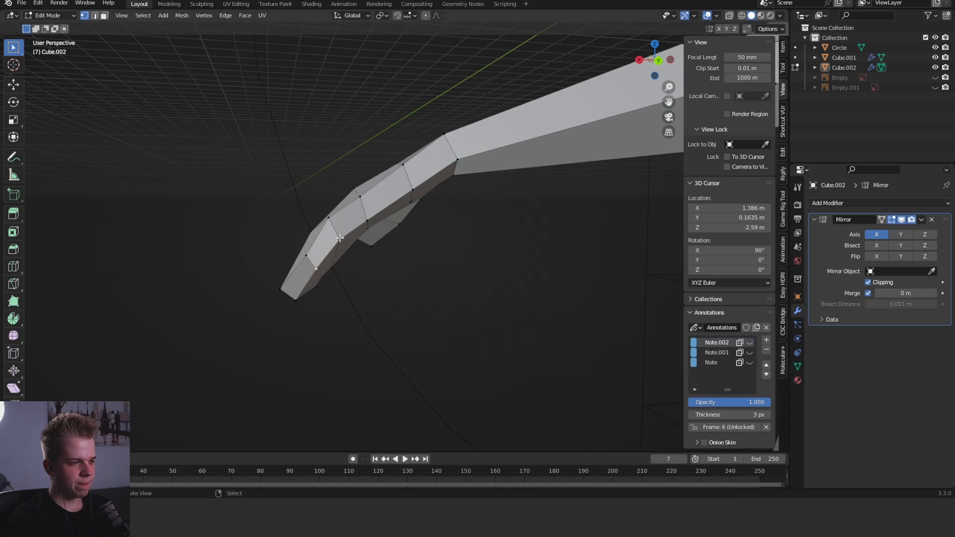
scroll(340, 238, down, 8)
key(KP_1)
key(Tab)
key(Tab)
key(Tab)
shift+middle_drag(312, 269, 356, 238)
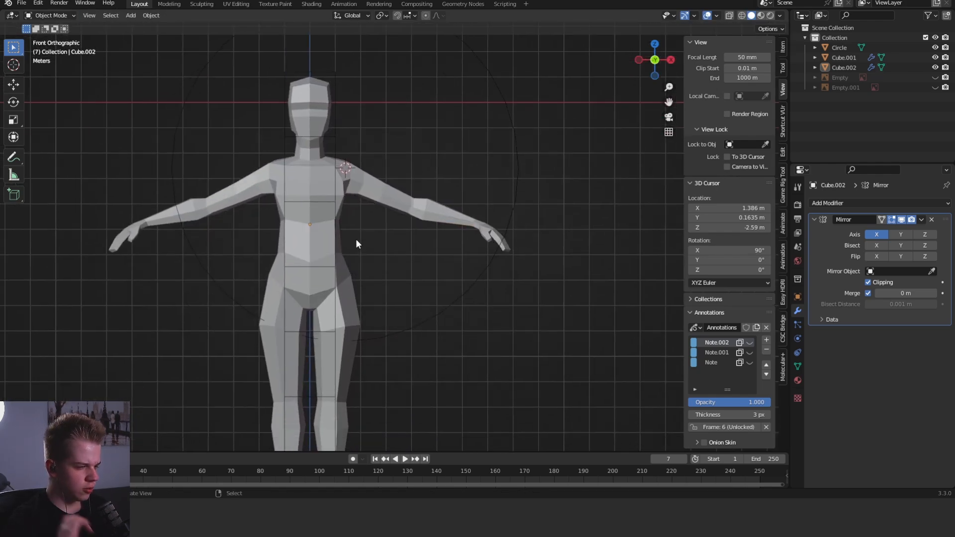
scroll(368, 241, down, 3)
scroll(513, 219, up, 6)
- Select the whole hand and move it inward and slightly up with proportional editing in front view
key(Tab)
mouse_move(505, 257)
shift+middle_down()
mouse_move(471, 277)
mouse_move(443, 320)
shift+middle_up()
key(z)
drag(451, 377, 556, 237)
key(z)
click(611, 217)
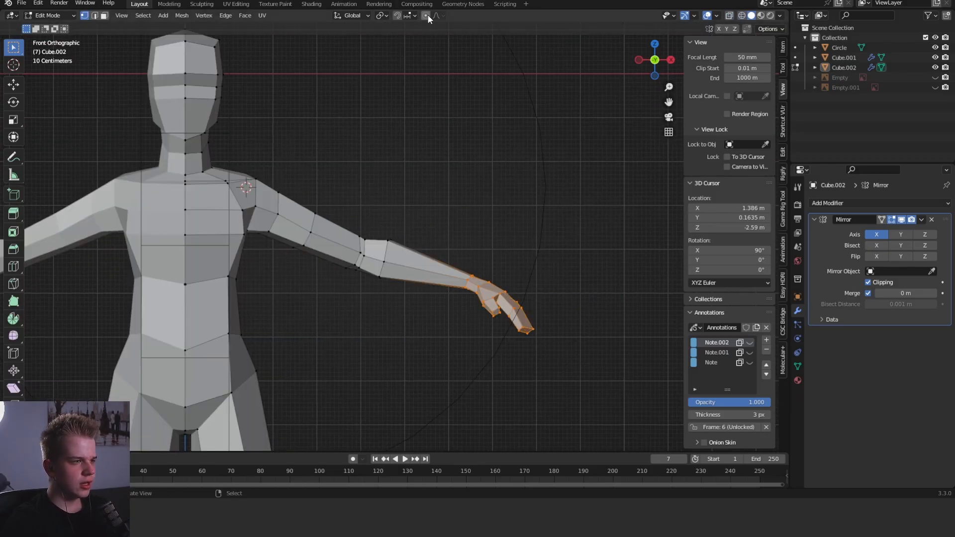
scroll(491, 263, down, 3)
key(g)
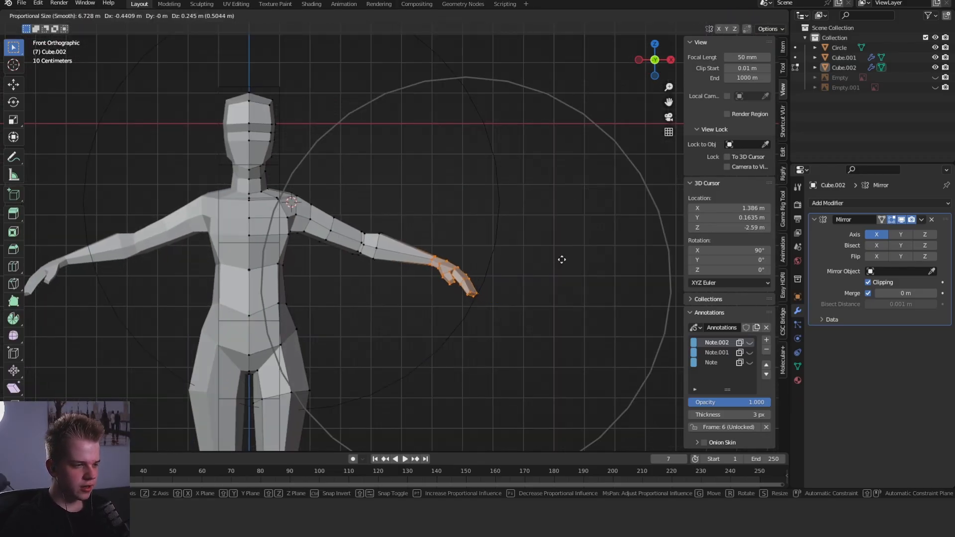
click(555, 260)
- Rotate the hand slightly with proportional editing so the forearm follows
scroll(465, 266, down, 4)
scroll(570, 263, up, 4)
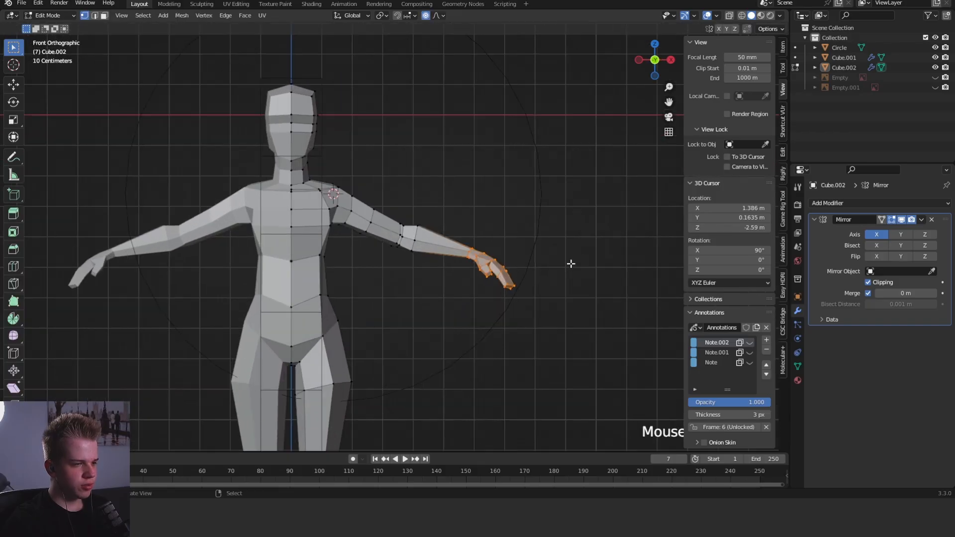
key(r)
scroll(584, 255, up, 5)
click(562, 256)
key(Tab)
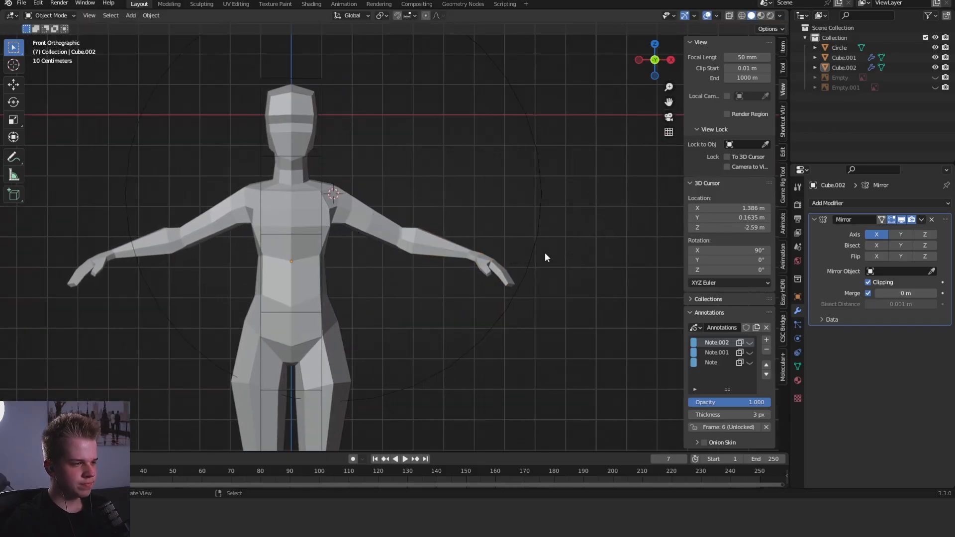
- Sketch an annotation line along the arm with circles at shoulder and wrist, and check the hand against it
scroll(405, 229, up, 2)
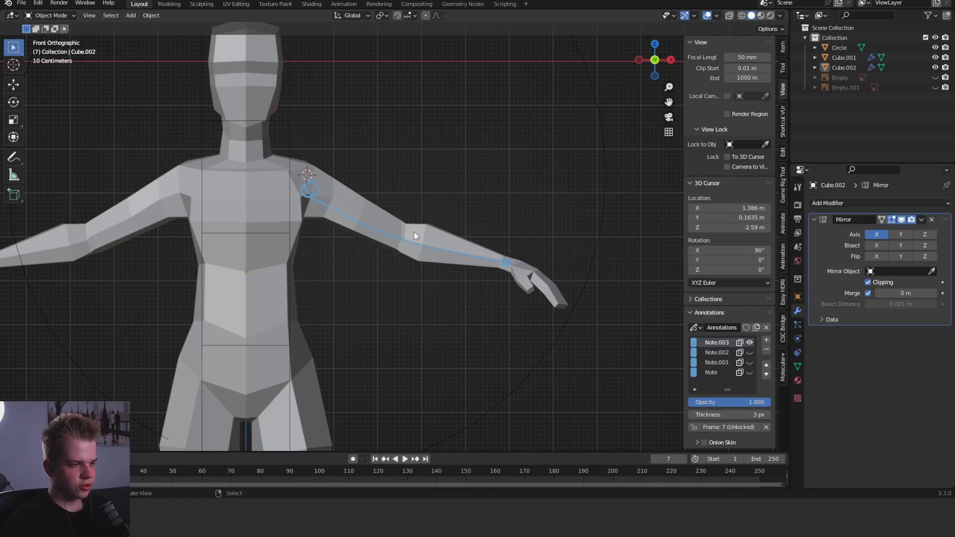
right_click(531, 275)
key(Tab)
scroll(572, 278, up, 5)
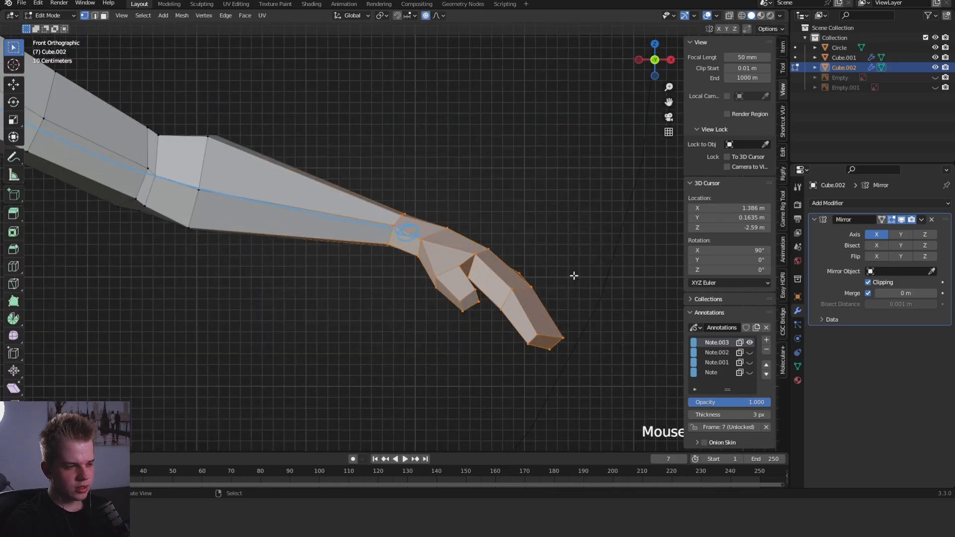
key(shift+z)
key(shift+z)
middle_drag(596, 309, 593, 275)
key(Tab)
key(KP_1)
scroll(537, 242, down, 3)
- Switch the body to Sculpt Mode and replace the hand's coloured face set with one for the whole mesh
key(ctrl+Tab)
scroll(502, 272, up, 3)
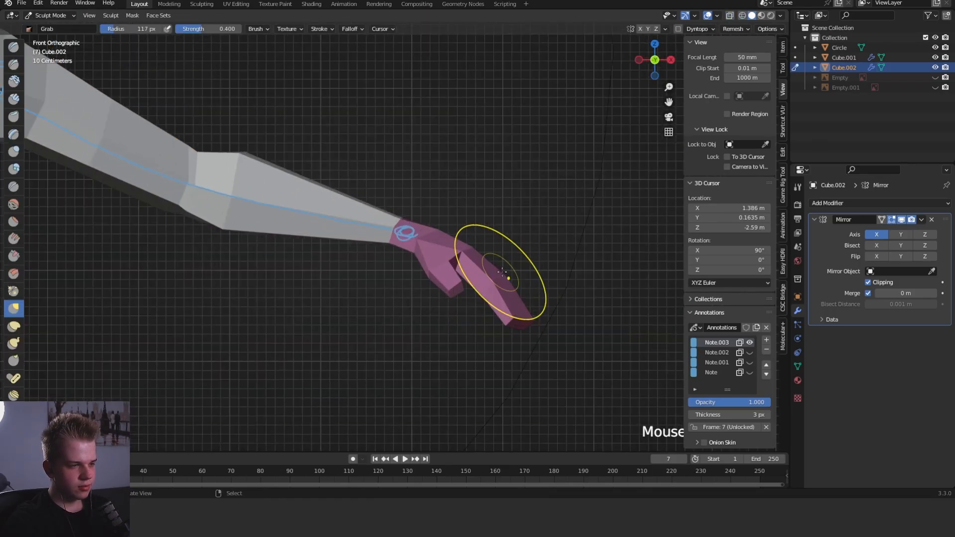
click(168, 16)
click(177, 37)
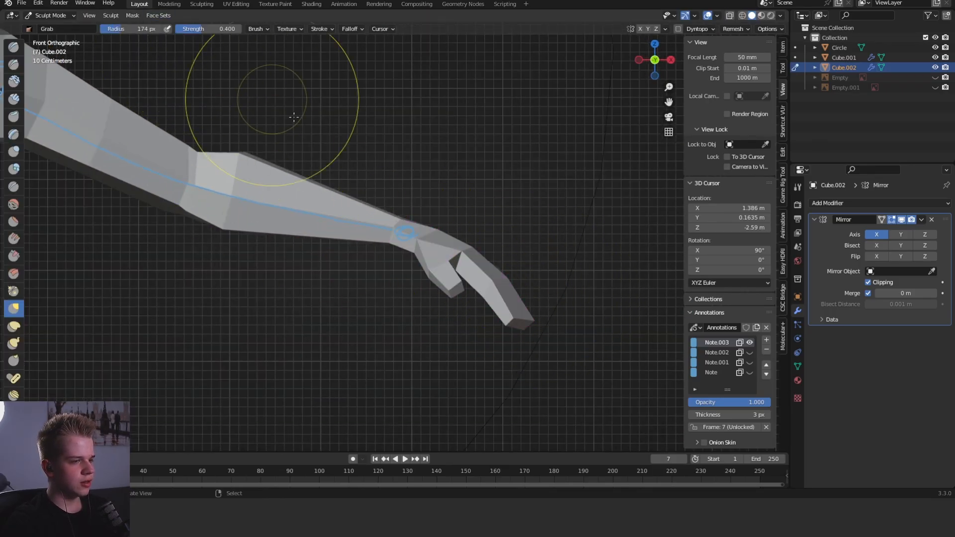
- Enlarge the Grab brush to a 228 px radius and pull the fingers slightly up and inward
key(f)
click(555, 316)
drag(521, 319, 513, 308)
drag(514, 309, 510, 305)
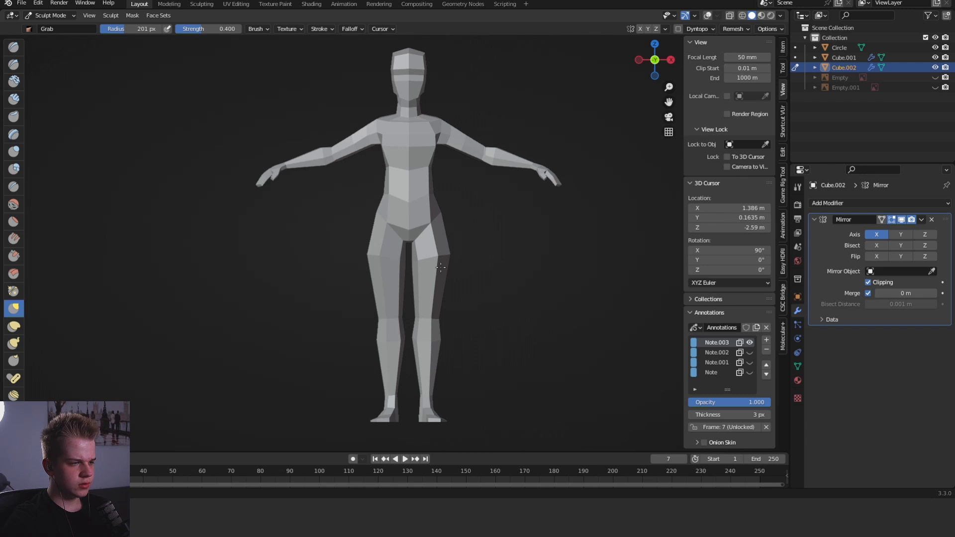
scroll(439, 226, up, 2)
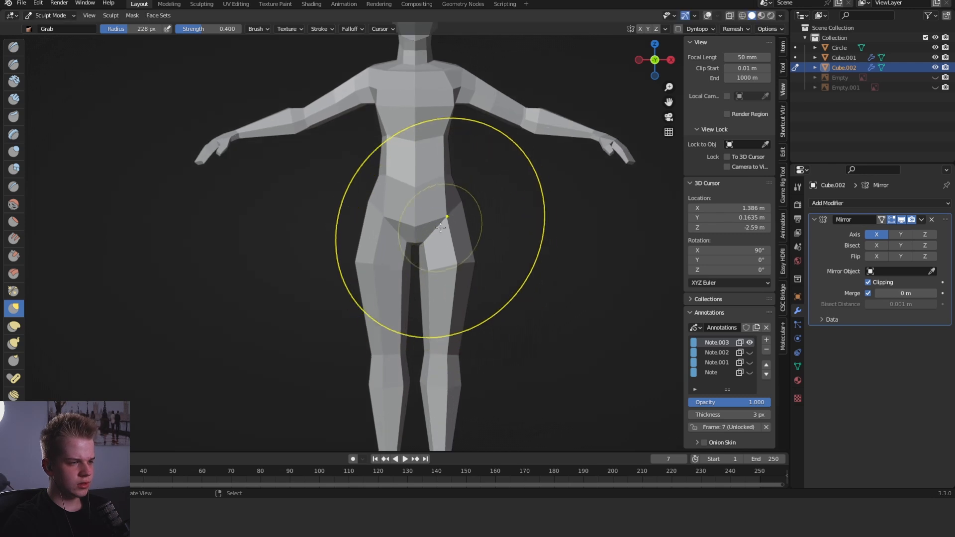
- Reshape the crotch area with the Grab brush, reducing its radius to 183 px
drag(438, 216, 447, 198)
scroll(437, 223, up, 3)
key(f)
click(431, 245)
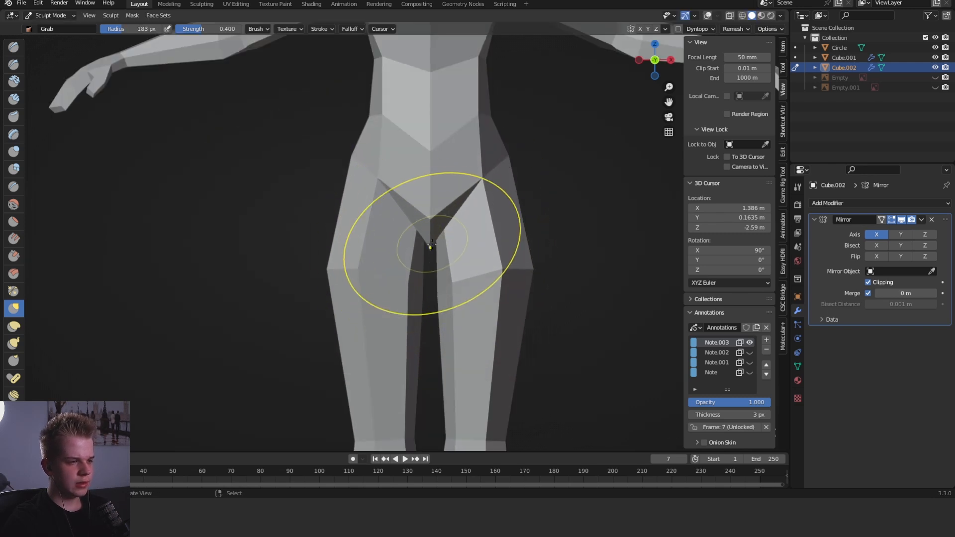
middle_drag(430, 232, 437, 237)
key(Tab)
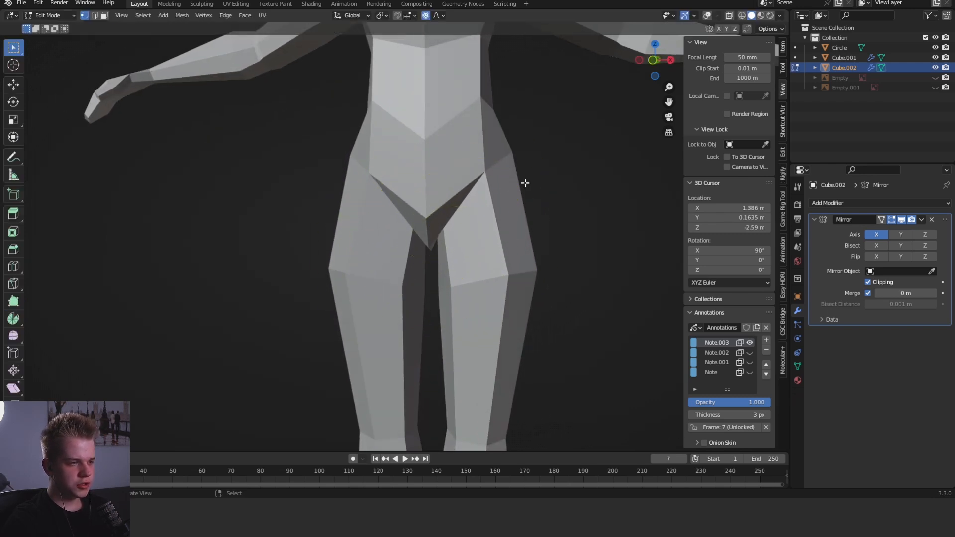
key(Tab)
- Show the overlays, select the crotch's lowest vertices in Edit Mode and raise them along Z
key(Tab)
key(Tab)
middle_drag(433, 237, 478, 206)
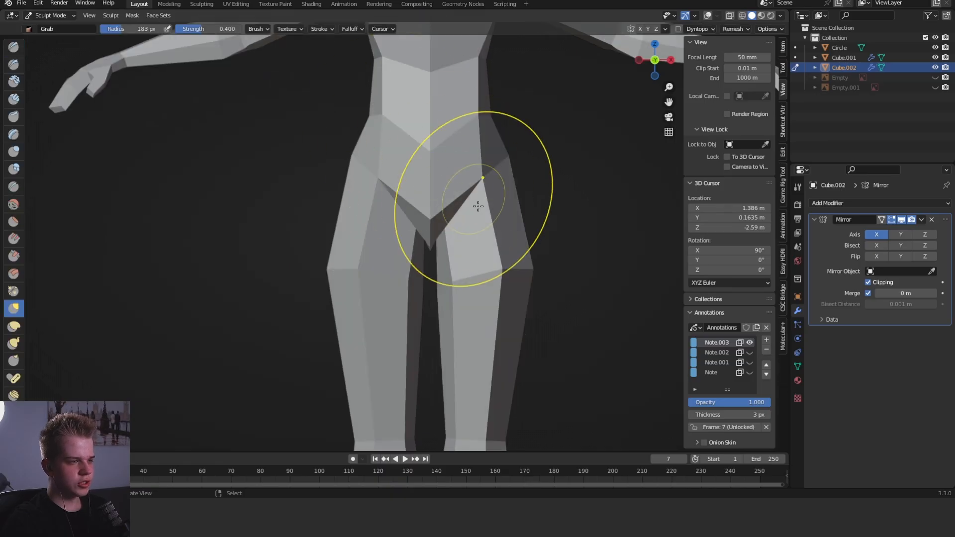
click(706, 16)
key(Tab)
scroll(455, 248, up, 3)
key(alt+z)
drag(444, 269, 487, 238)
key(alt+z)
key(g)
key(Escape)
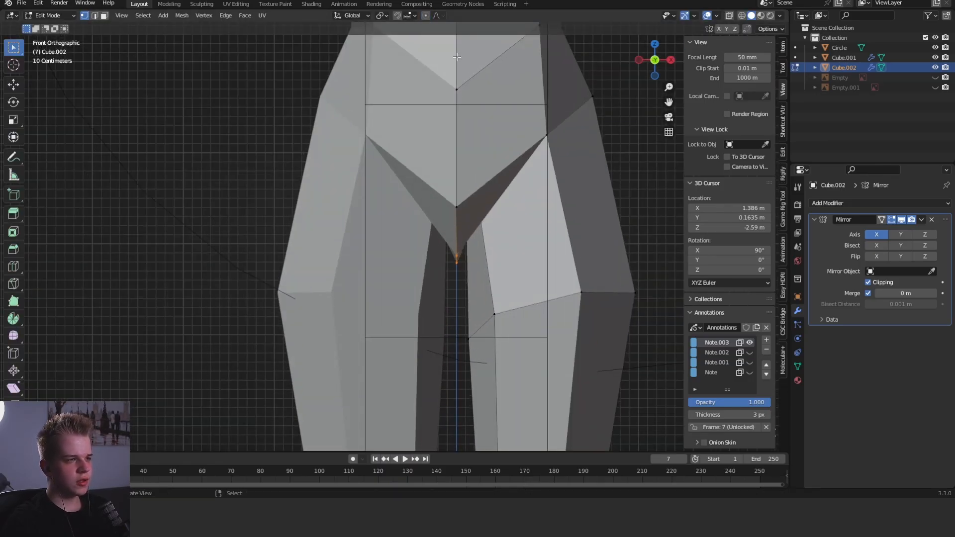
key(g)
key(z)
click(540, 147)
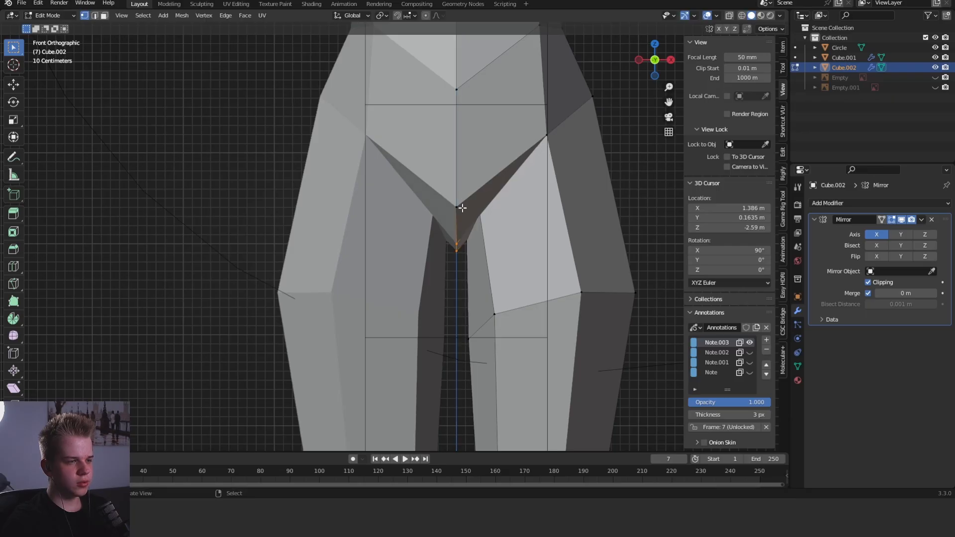
- Move the crotch's centre vertex to refine the transition between the legs
middle_drag(459, 207, 548, 173)
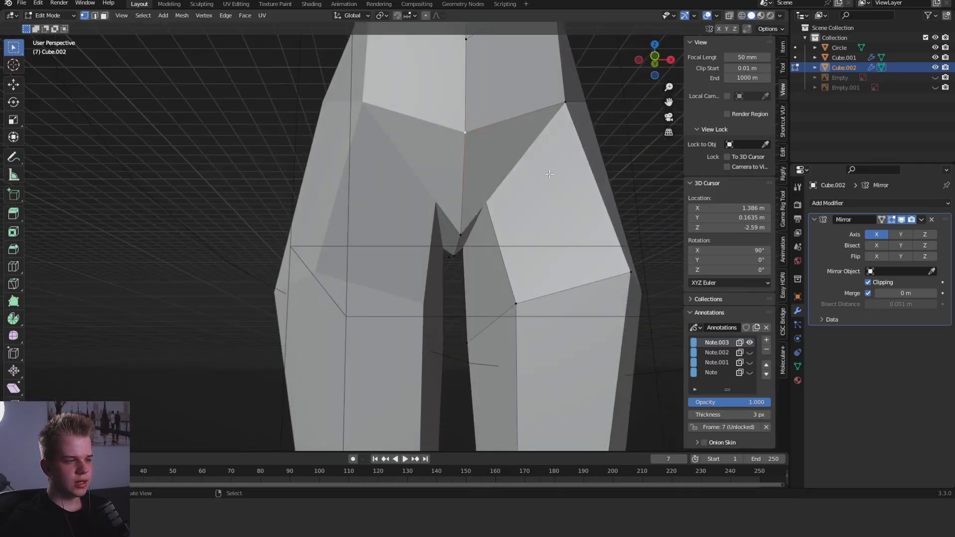
key(g)
click(459, 230)
- Move the front edge just above the knee forward in side view
middle_drag(541, 231, 344, 217)
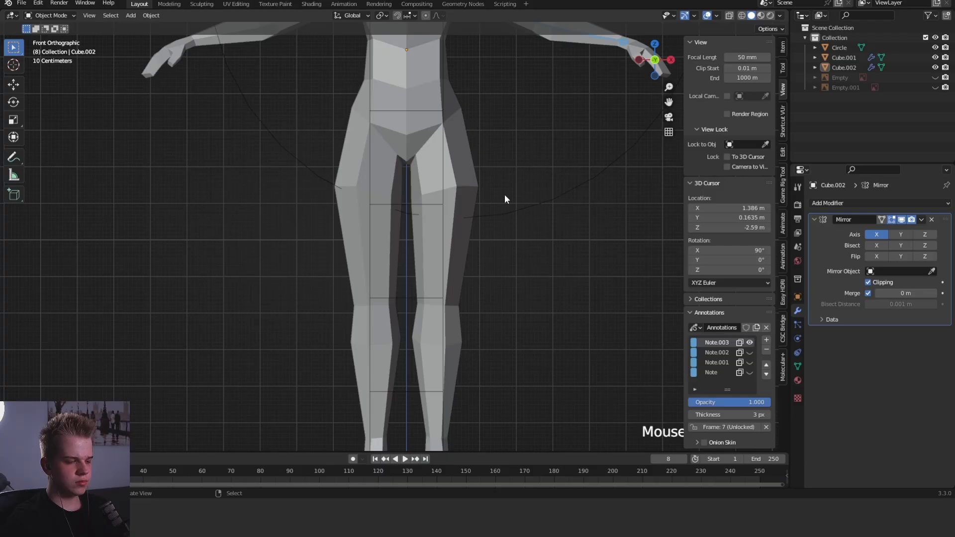
key(Tab)
middle_drag(505, 198, 393, 228)
scroll(461, 267, up, 2)
shift+middle_drag(460, 330, 462, 268)
key(KP_3)
key(g)
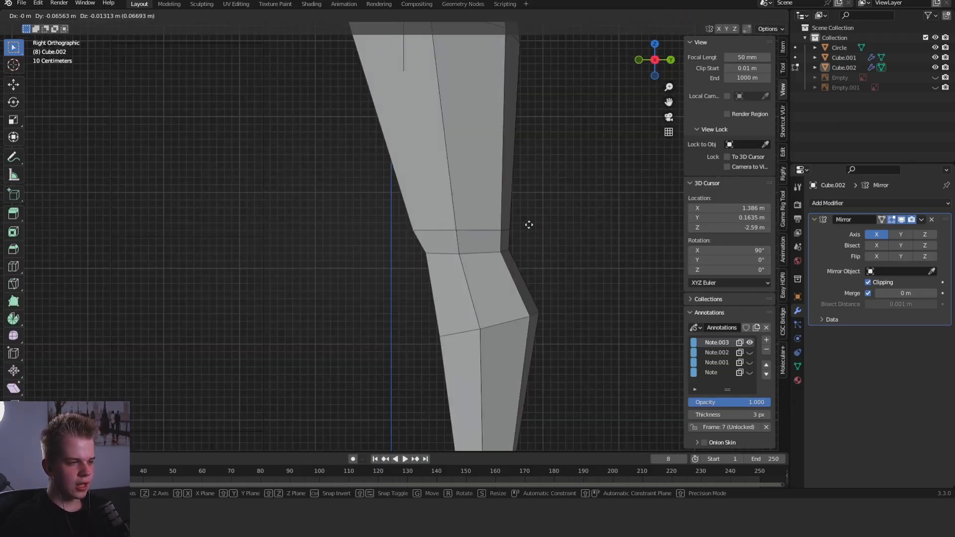
click(521, 226)
scroll(503, 252, down, 4)
scroll(526, 241, up, 4)
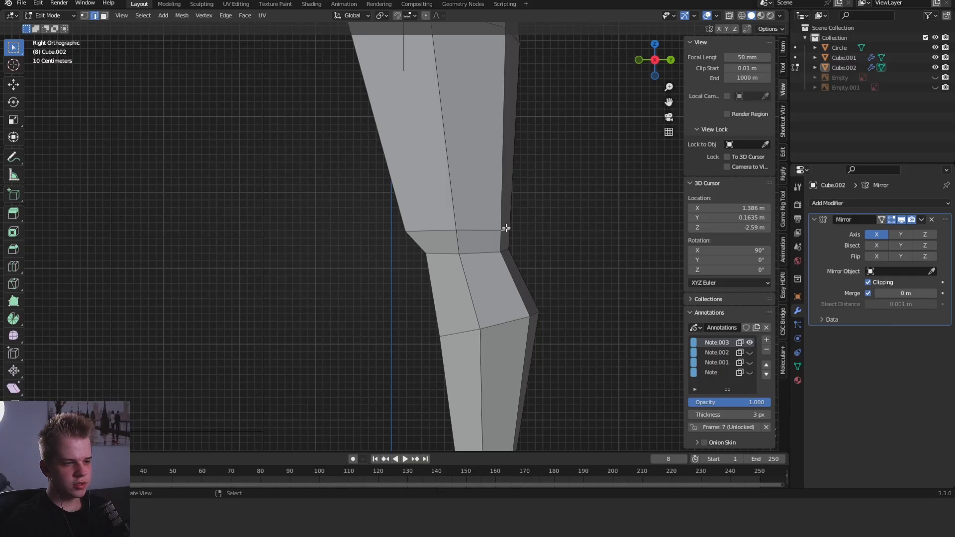
- Add an edge loop around the top of the thigh and slide it up toward the hip
key(Tab)
scroll(546, 219, down, 5)
key(KP_1)
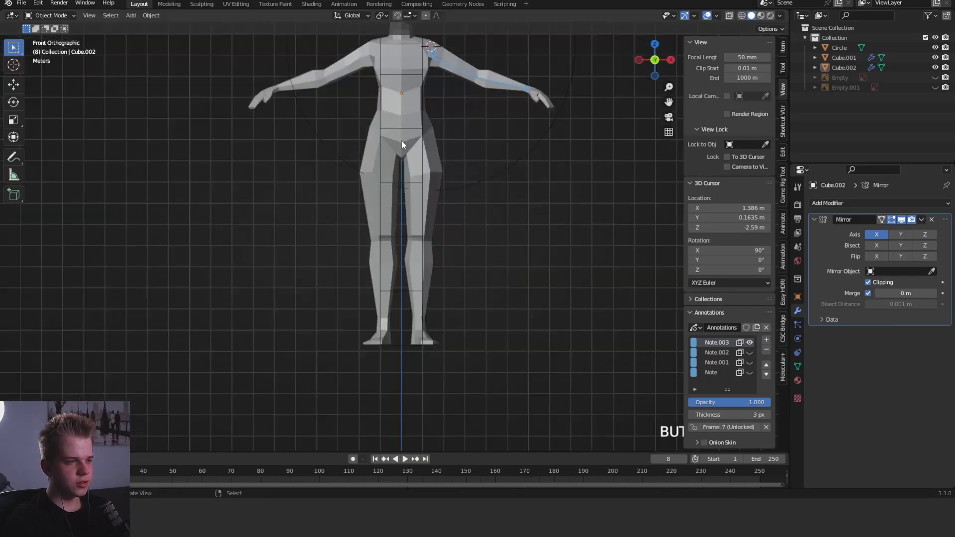
key(Tab)
scroll(401, 144, up, 4)
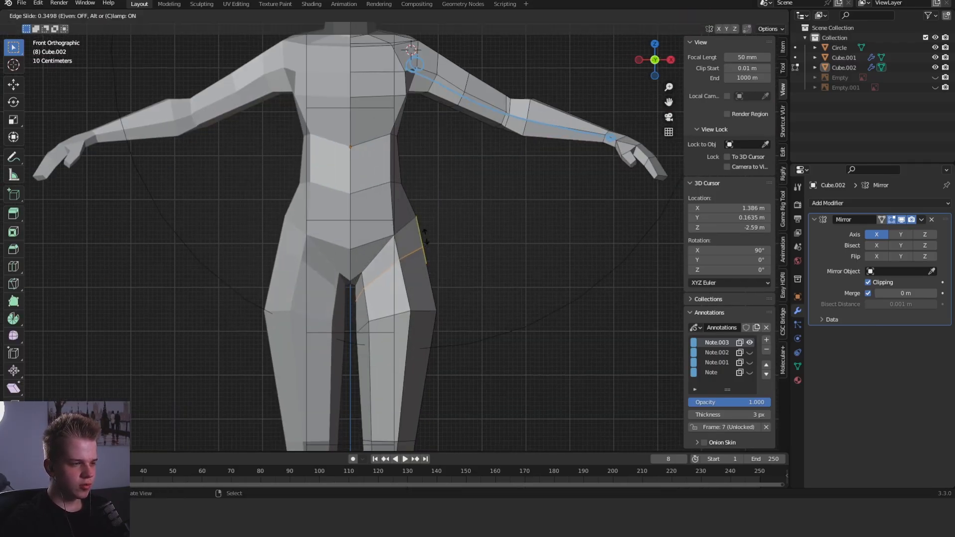
click(422, 228)
- Reposition the new loop's inner-thigh vertices just below the crotch, working in side and front views
middle_drag(422, 228, 348, 231)
scroll(368, 248, up, 3)
middle_drag(398, 268, 498, 284)
click(380, 285)
mouse_move(431, 291)
middle_down()
mouse_move(556, 258)
mouse_move(511, 221)
mouse_move(509, 240)
mouse_move(479, 257)
mouse_move(378, 245)
mouse_move(473, 273)
mouse_move(410, 301)
mouse_move(393, 299)
middle_up()
key(KP_3)
key(g)
key(grave)
click(454, 177)
key(z)
click(415, 229)
key(z)
click(509, 242)
key(KP_1)
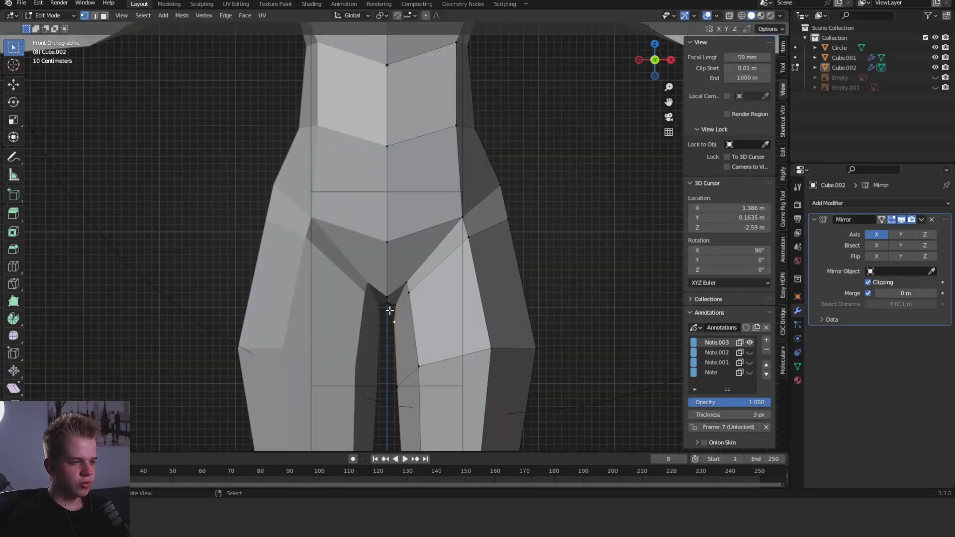
- Move the centre vertex at the back of the pelvis in side view to shape the buttocks
scroll(525, 180, down, 10)
key(Tab)
middle_drag(448, 170, 468, 244)
key(Tab)
scroll(429, 306, up, 5)
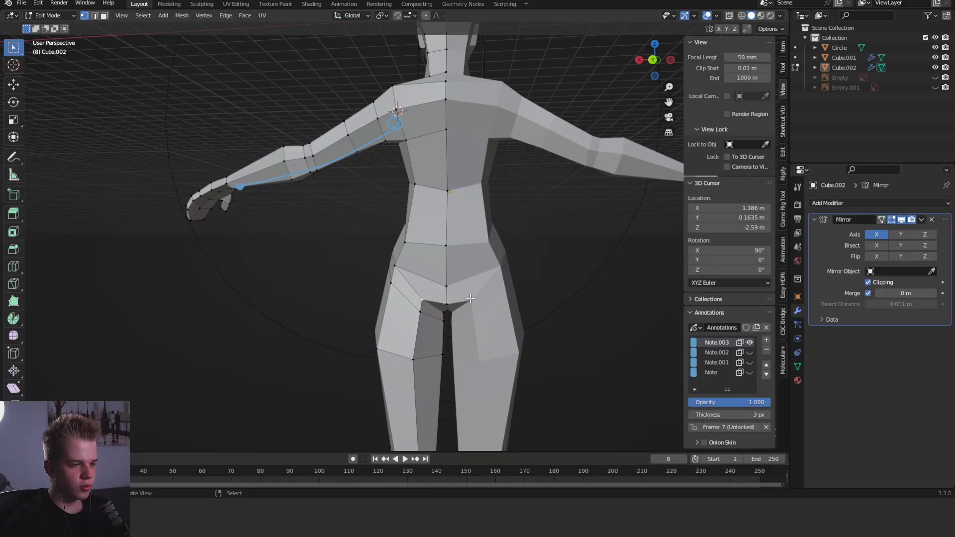
right_click(447, 286)
scroll(447, 286, up, 1)
key(grave)
click(622, 261)
key(g)
click(553, 279)
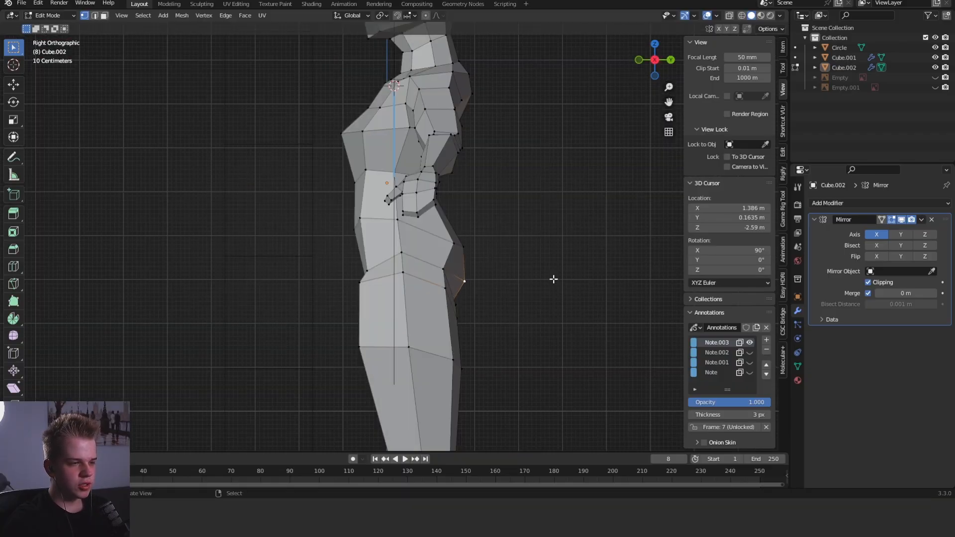
- Shift the outer vertex beside the buttocks to round off the rear of the hip
key(Tab)
middle_drag(553, 279, 485, 271)
key(Tab)
right_click(412, 267)
key(g)
click(501, 273)
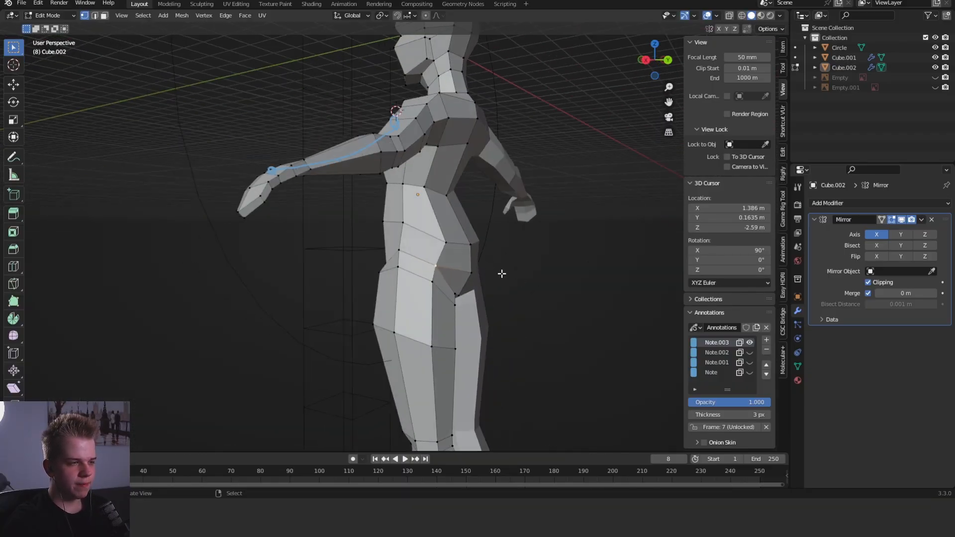
- Examine the neck, collar and shoulder area of the body from the front and the side
key(Tab)
key(grave)
key(Tab)
shift+middle_drag(448, 186, 426, 260)
scroll(494, 271, up, 4)
scroll(426, 260, up, 2)
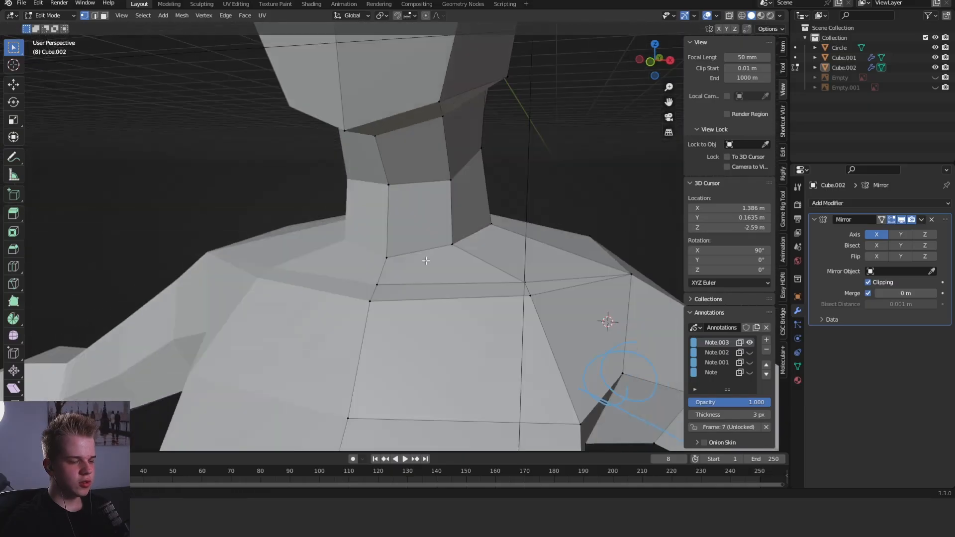
scroll(493, 287, down, 6)
key(Tab)
middle_drag(493, 287, 386, 241)
key(grave)
click(357, 193)
key(Tab)
key(Tab)
key(grave)
click(459, 273)
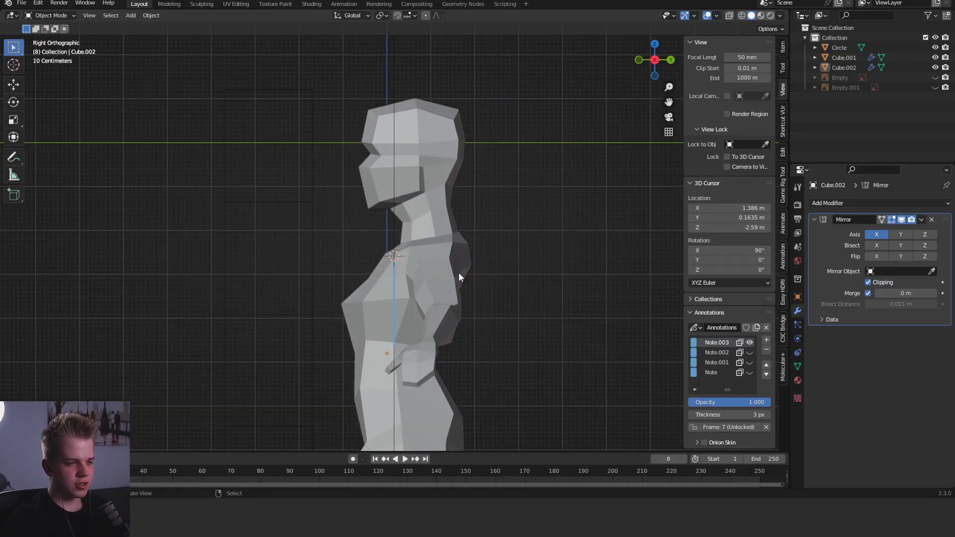
scroll(375, 275, up, 4)
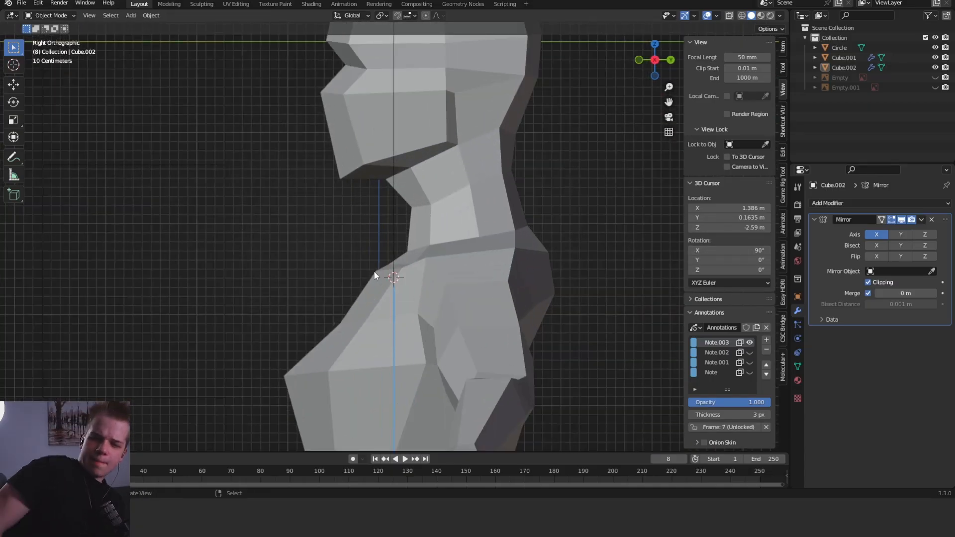